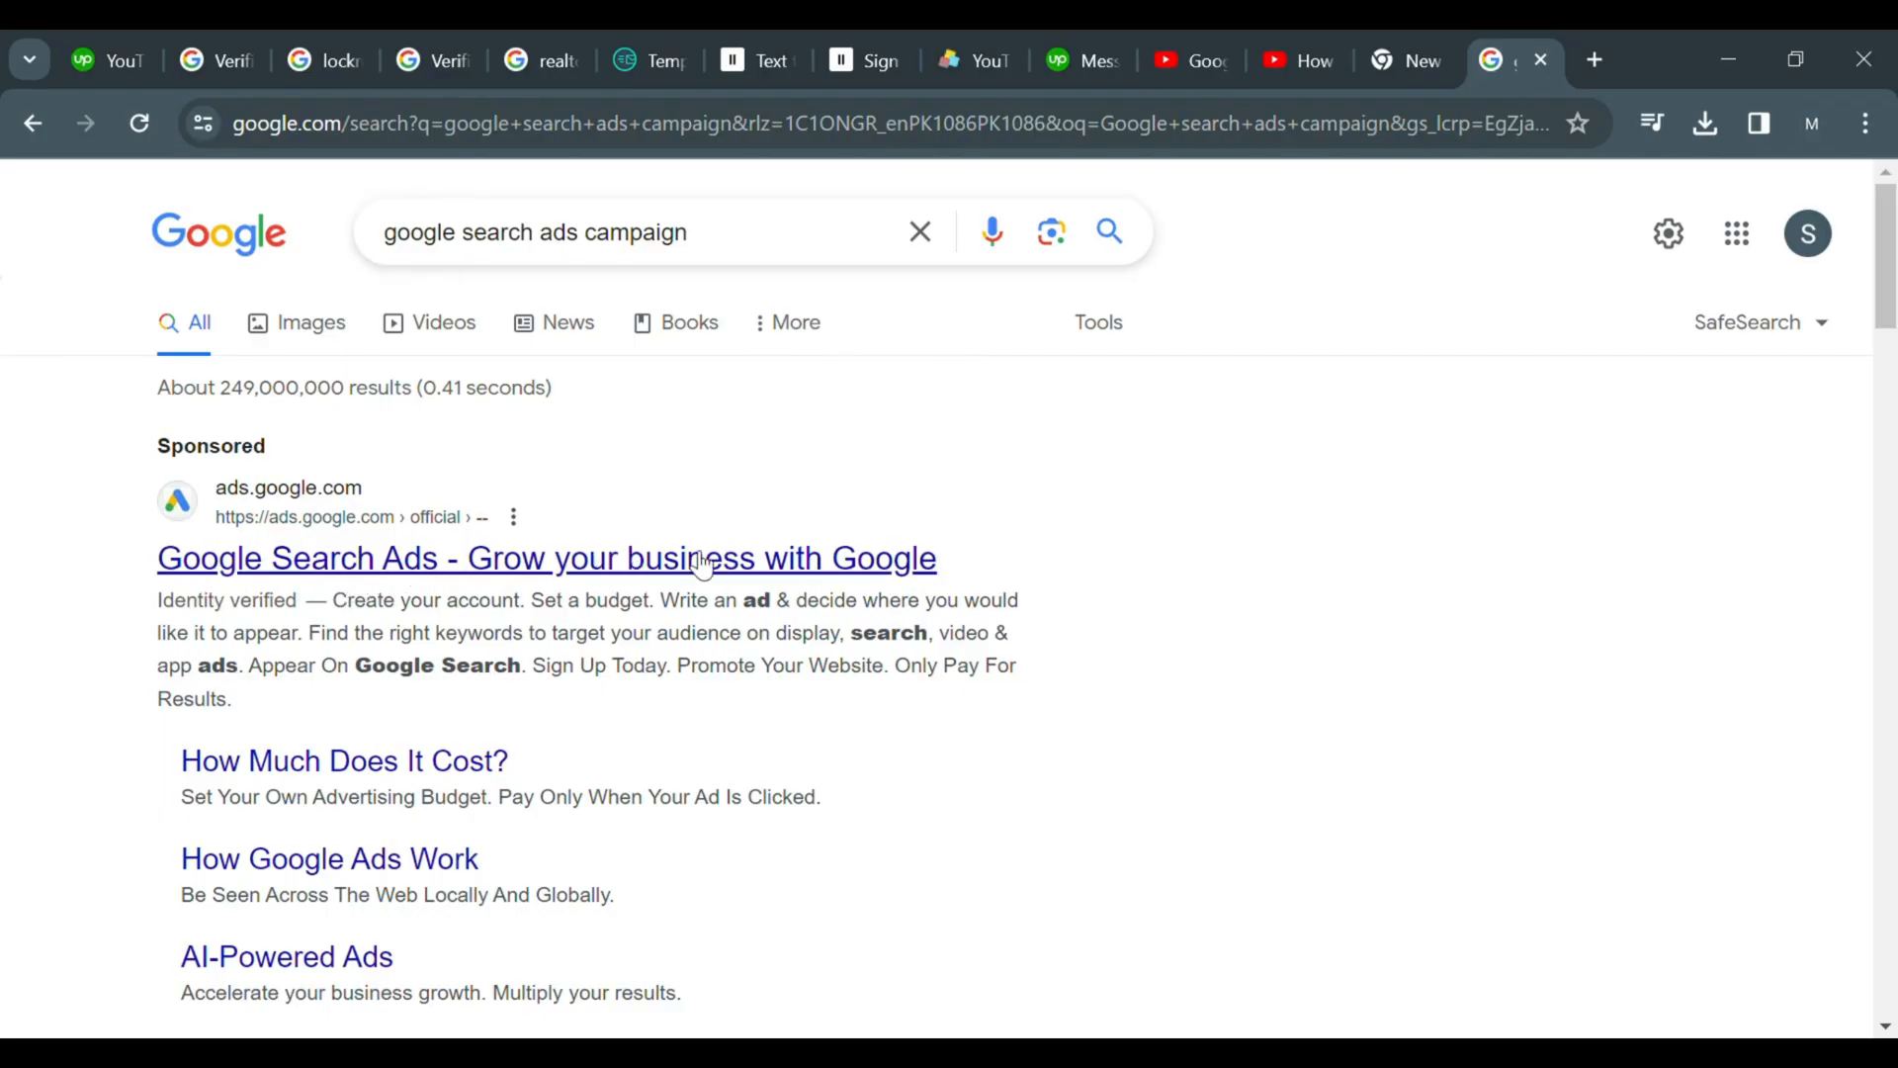
Switch the search results to images and open a Google Search Ads image preview
left_click(291, 333)
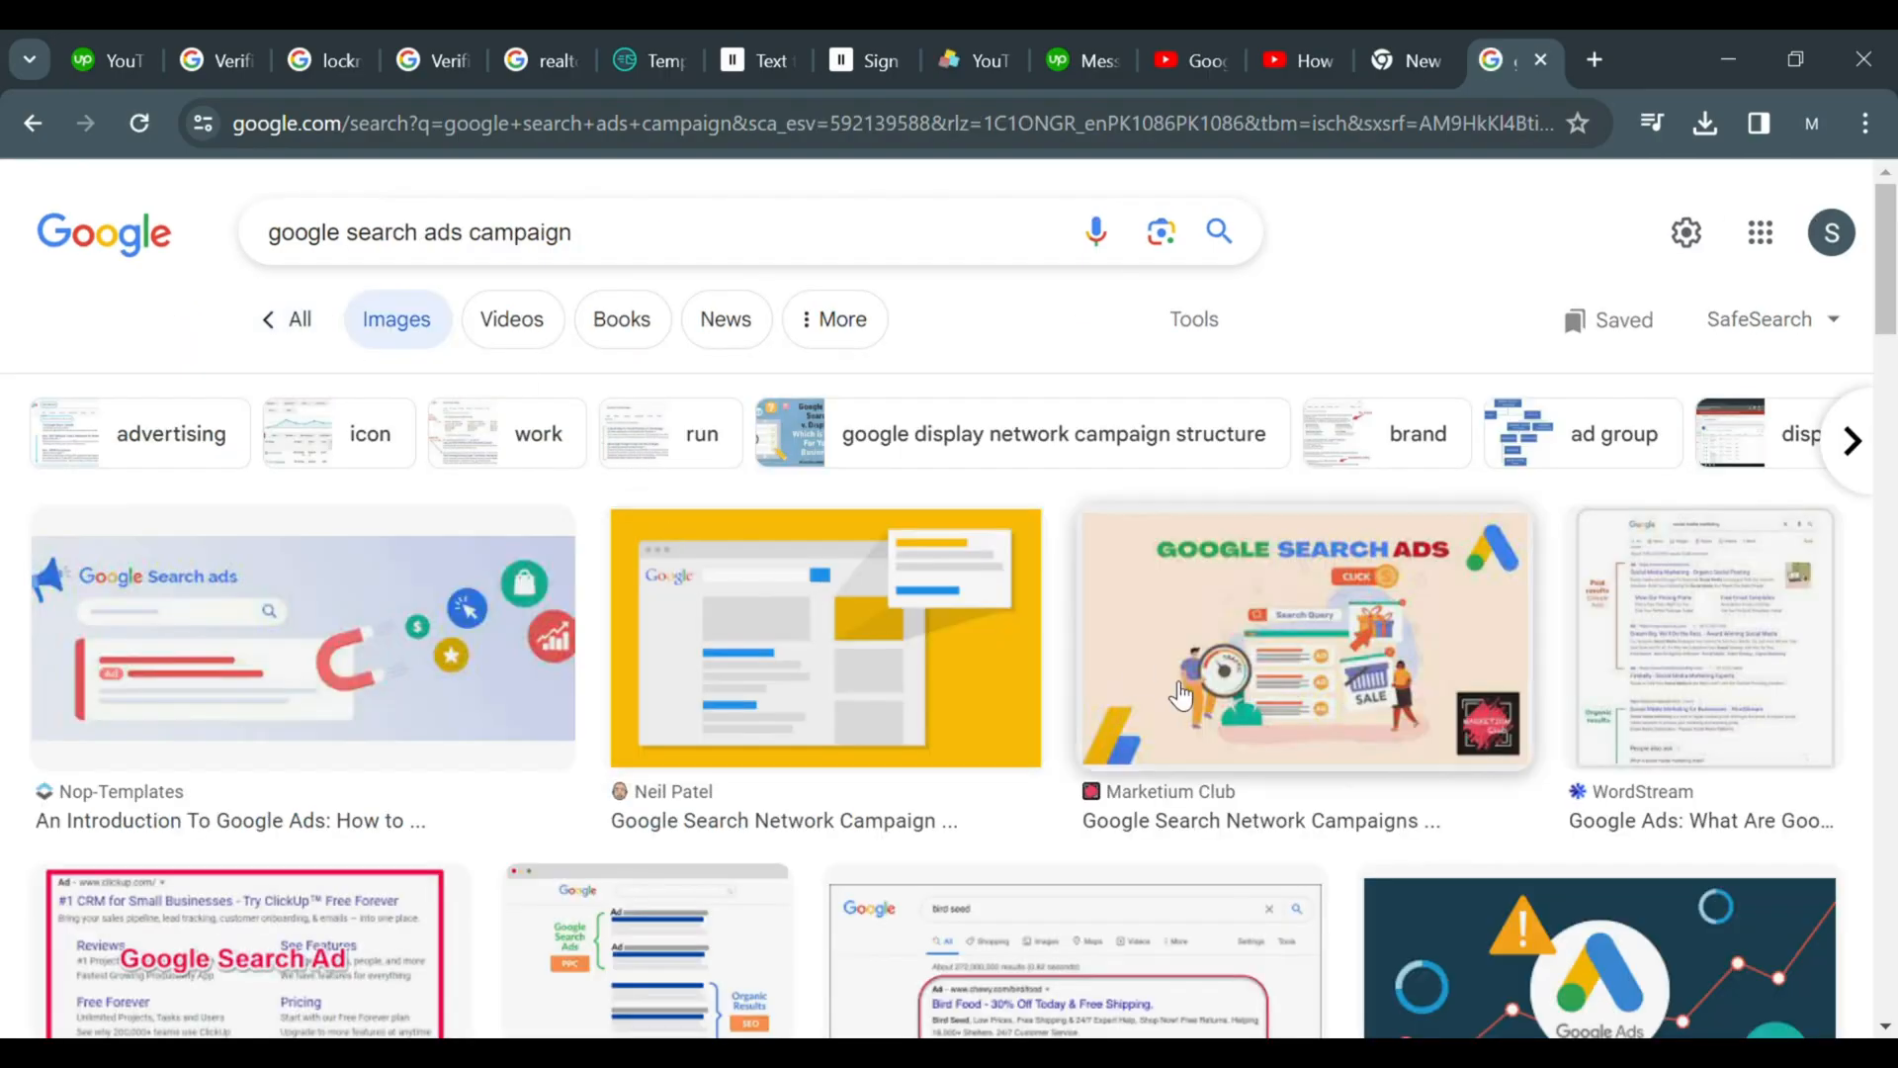
left_click(1173, 690)
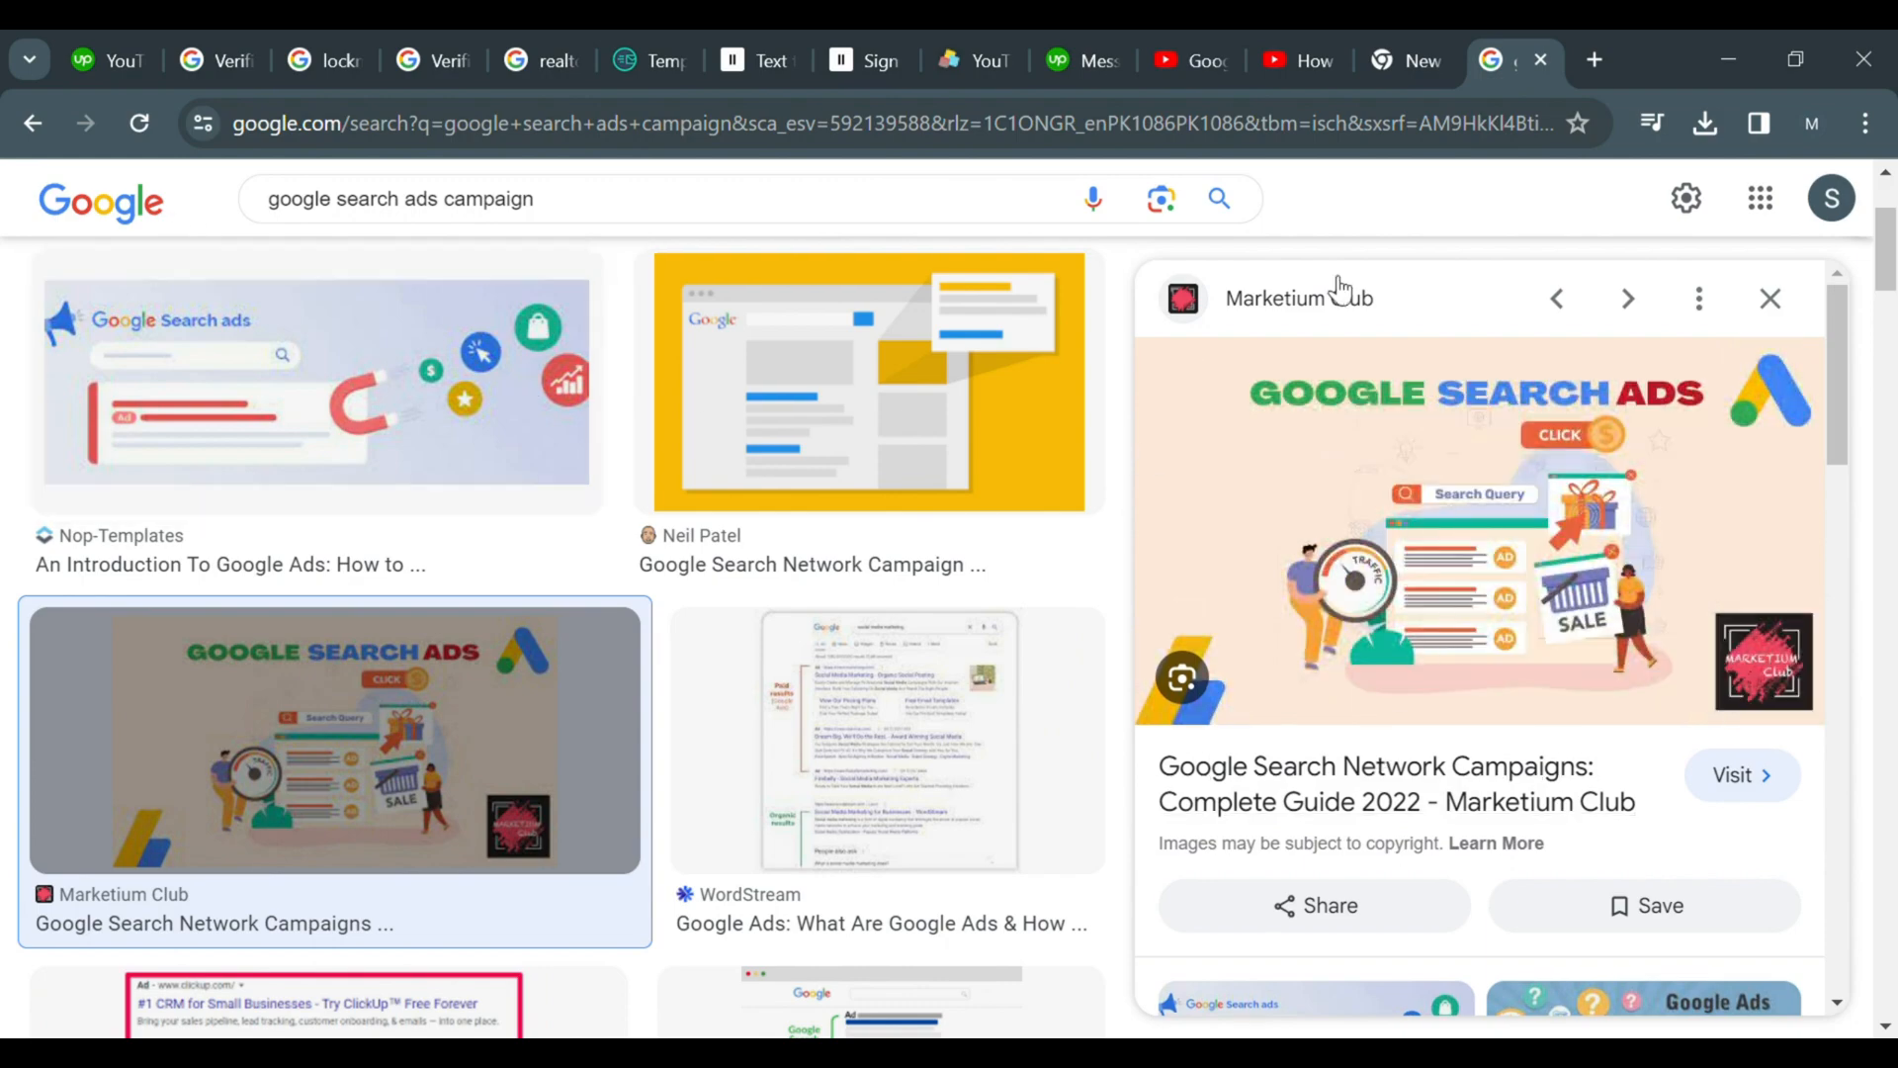
Return to all results and open the sponsored Google Search Ads link
scroll(219, 371, "up", 3)
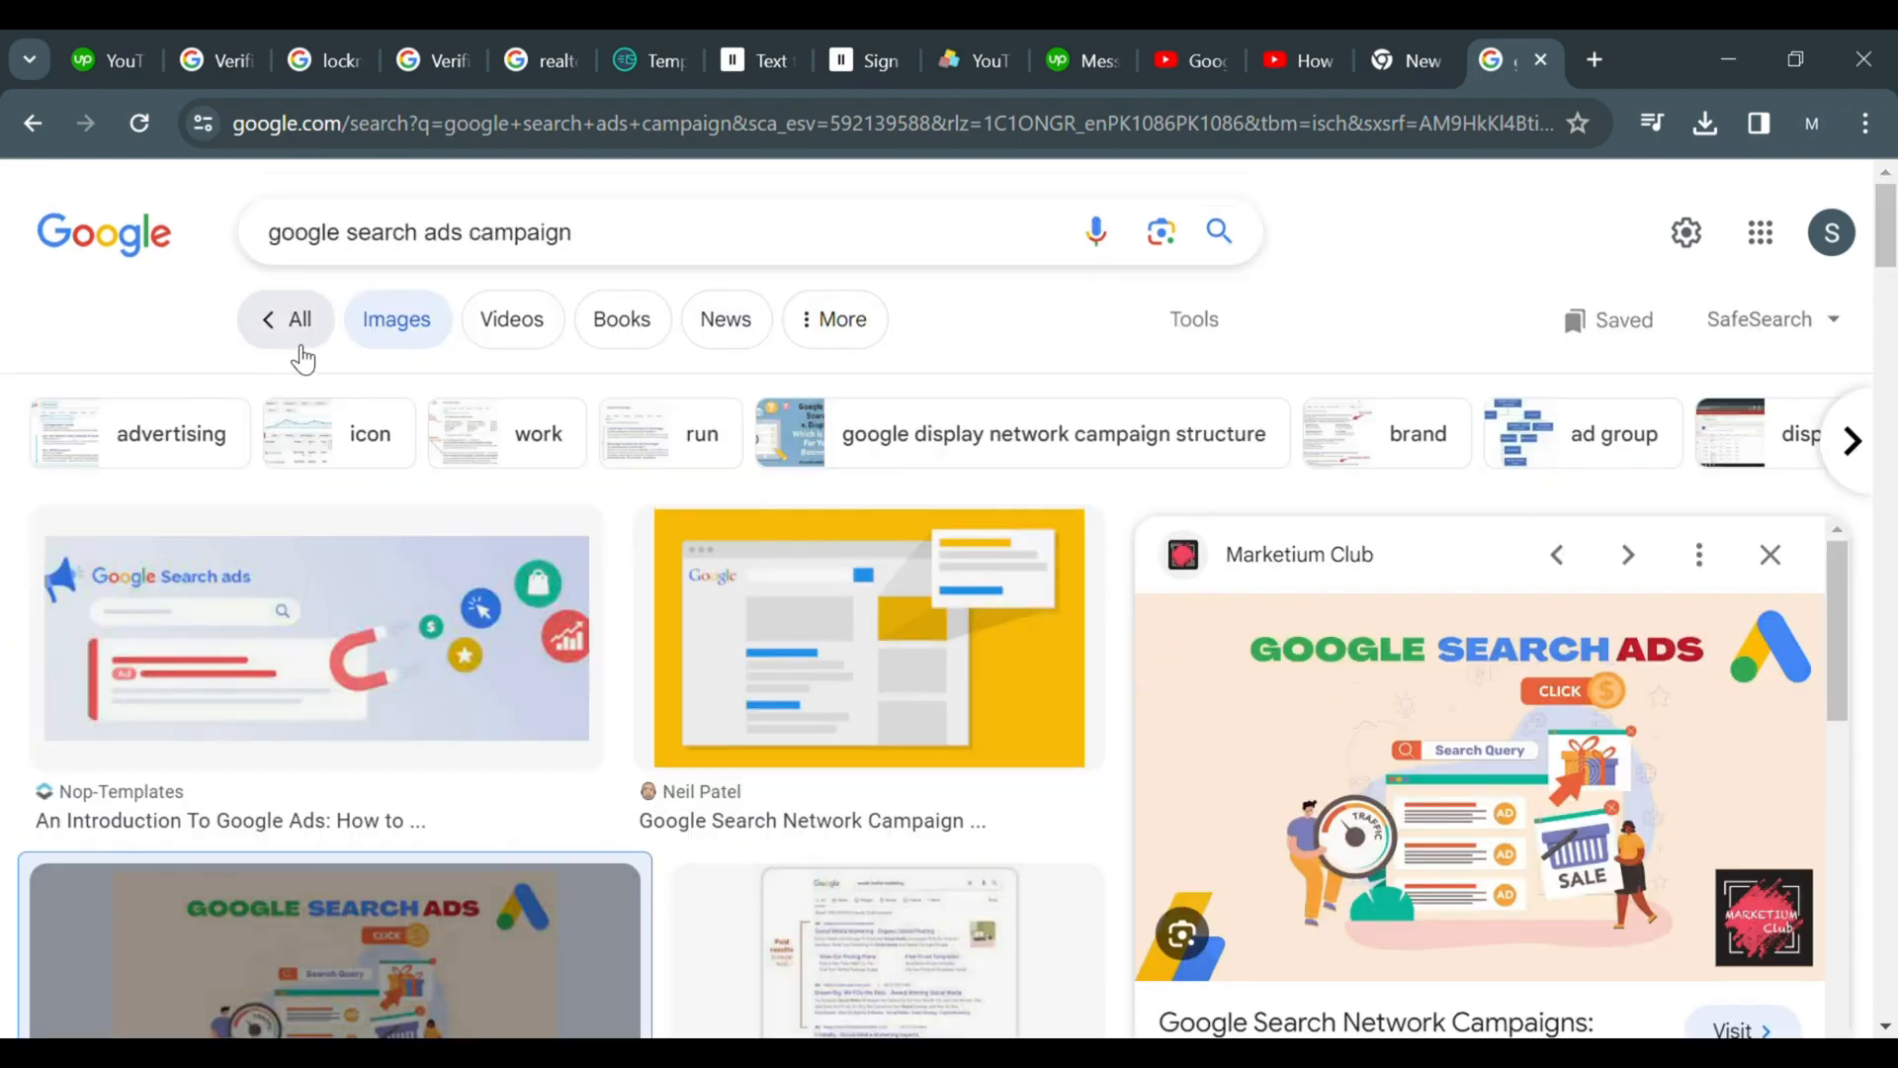
left_click(295, 326)
left_click_drag(1891, 237, 1889, 278)
scroll(1890, 316, "down", 2)
left_click(573, 561)
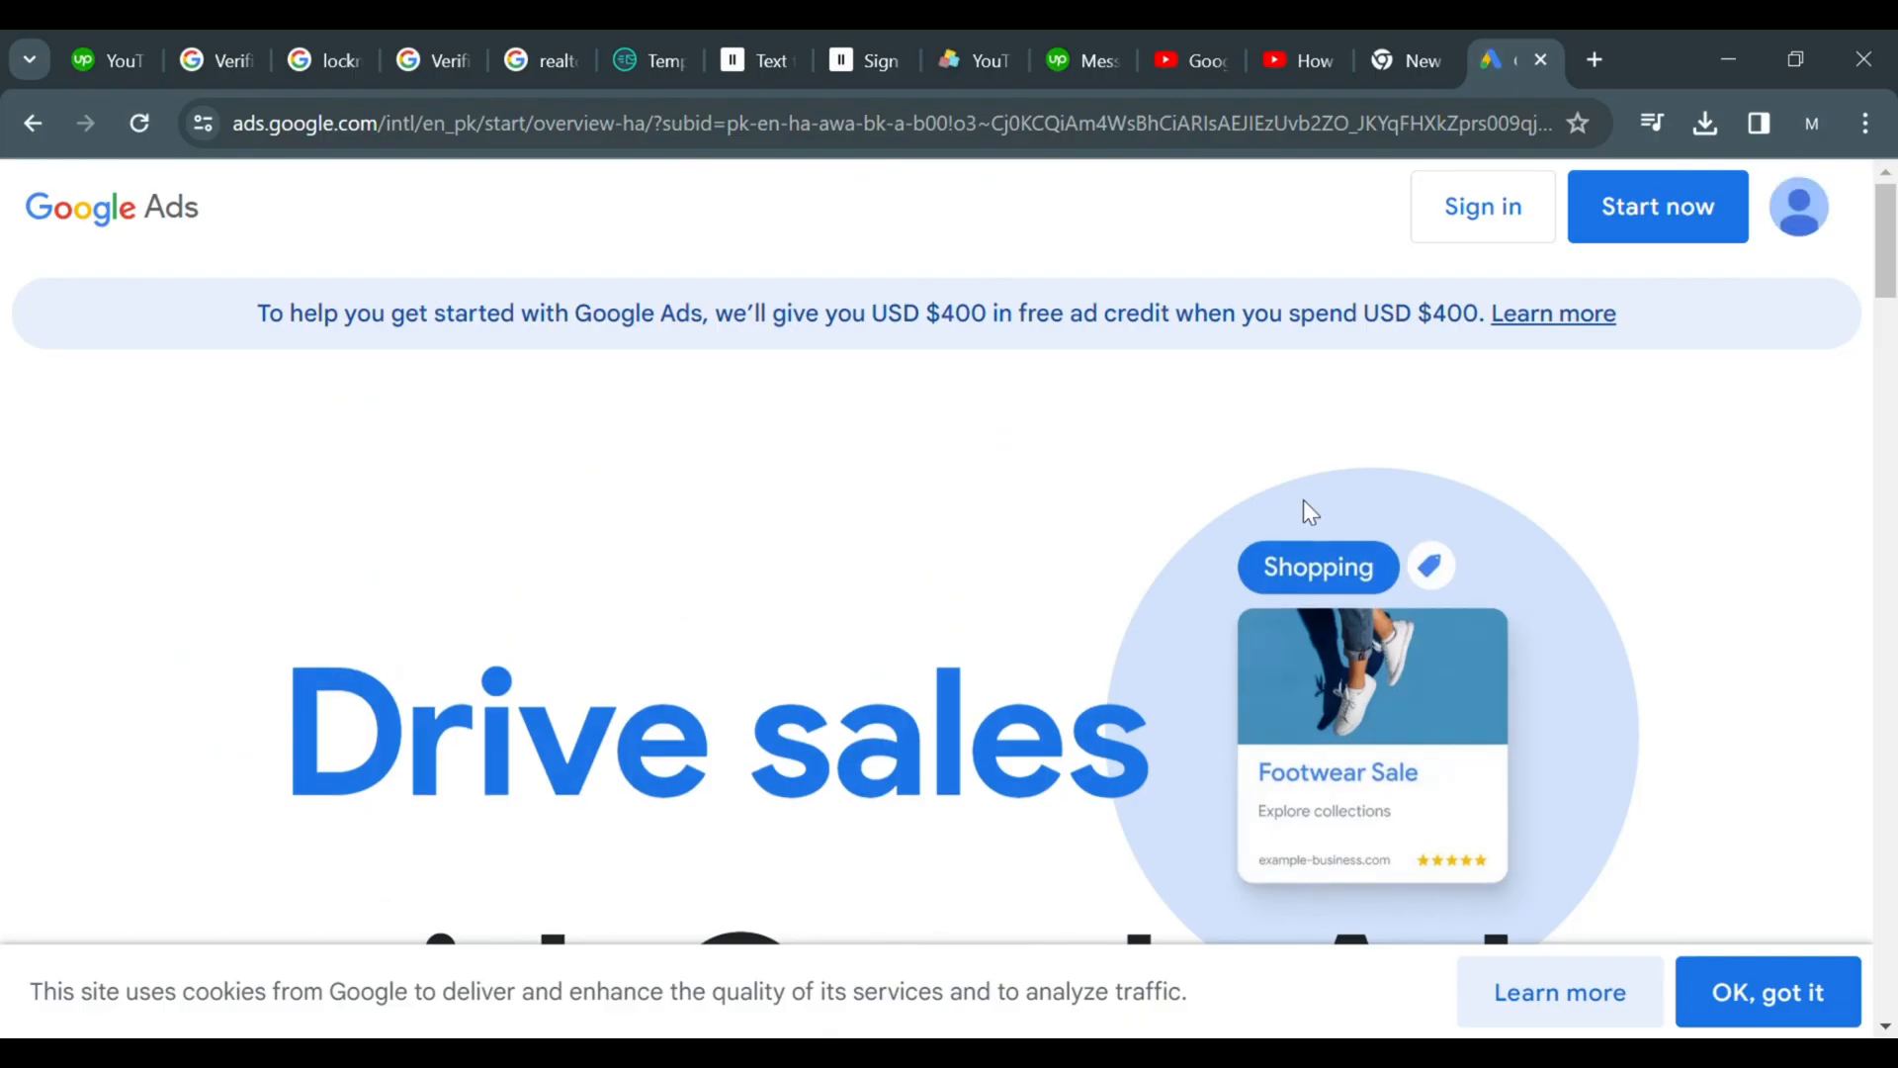
Start using Google Ads from its landing page
left_click_drag(1886, 292, 1885, 372)
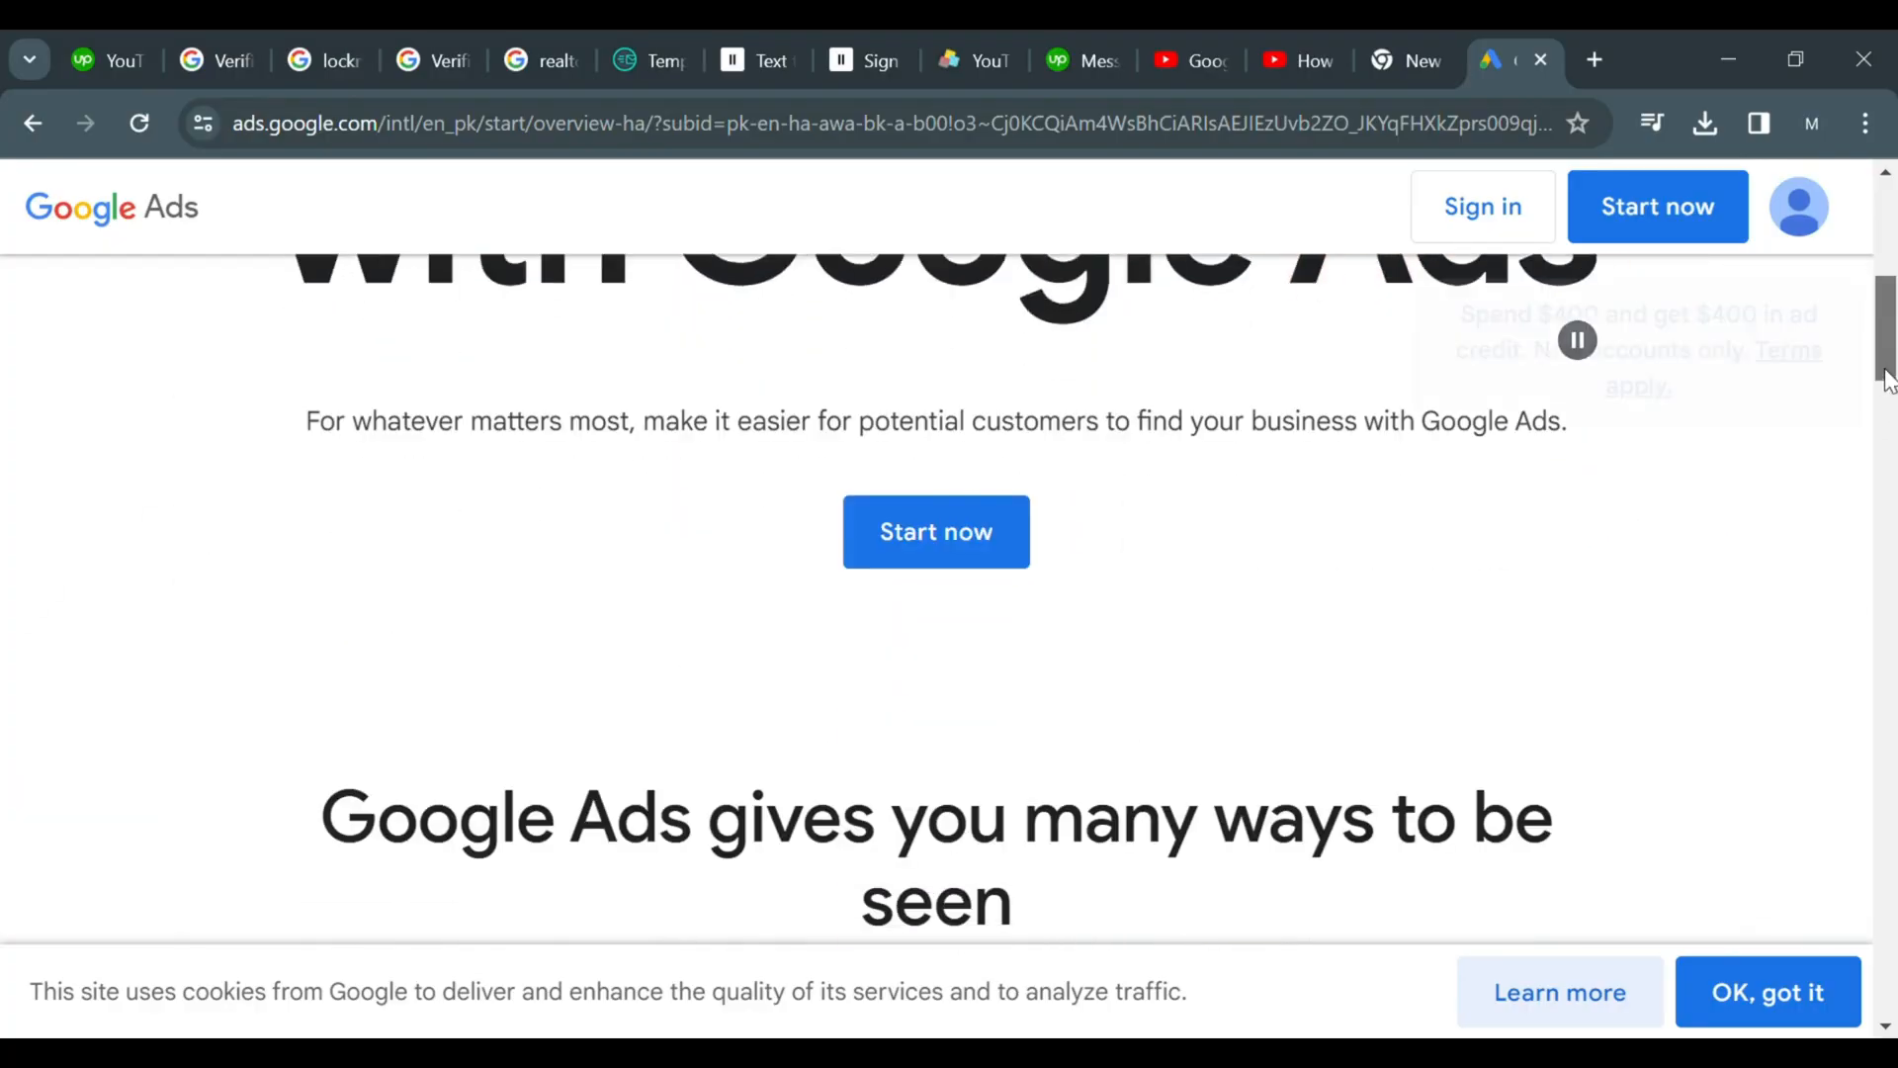
left_click(1015, 555)
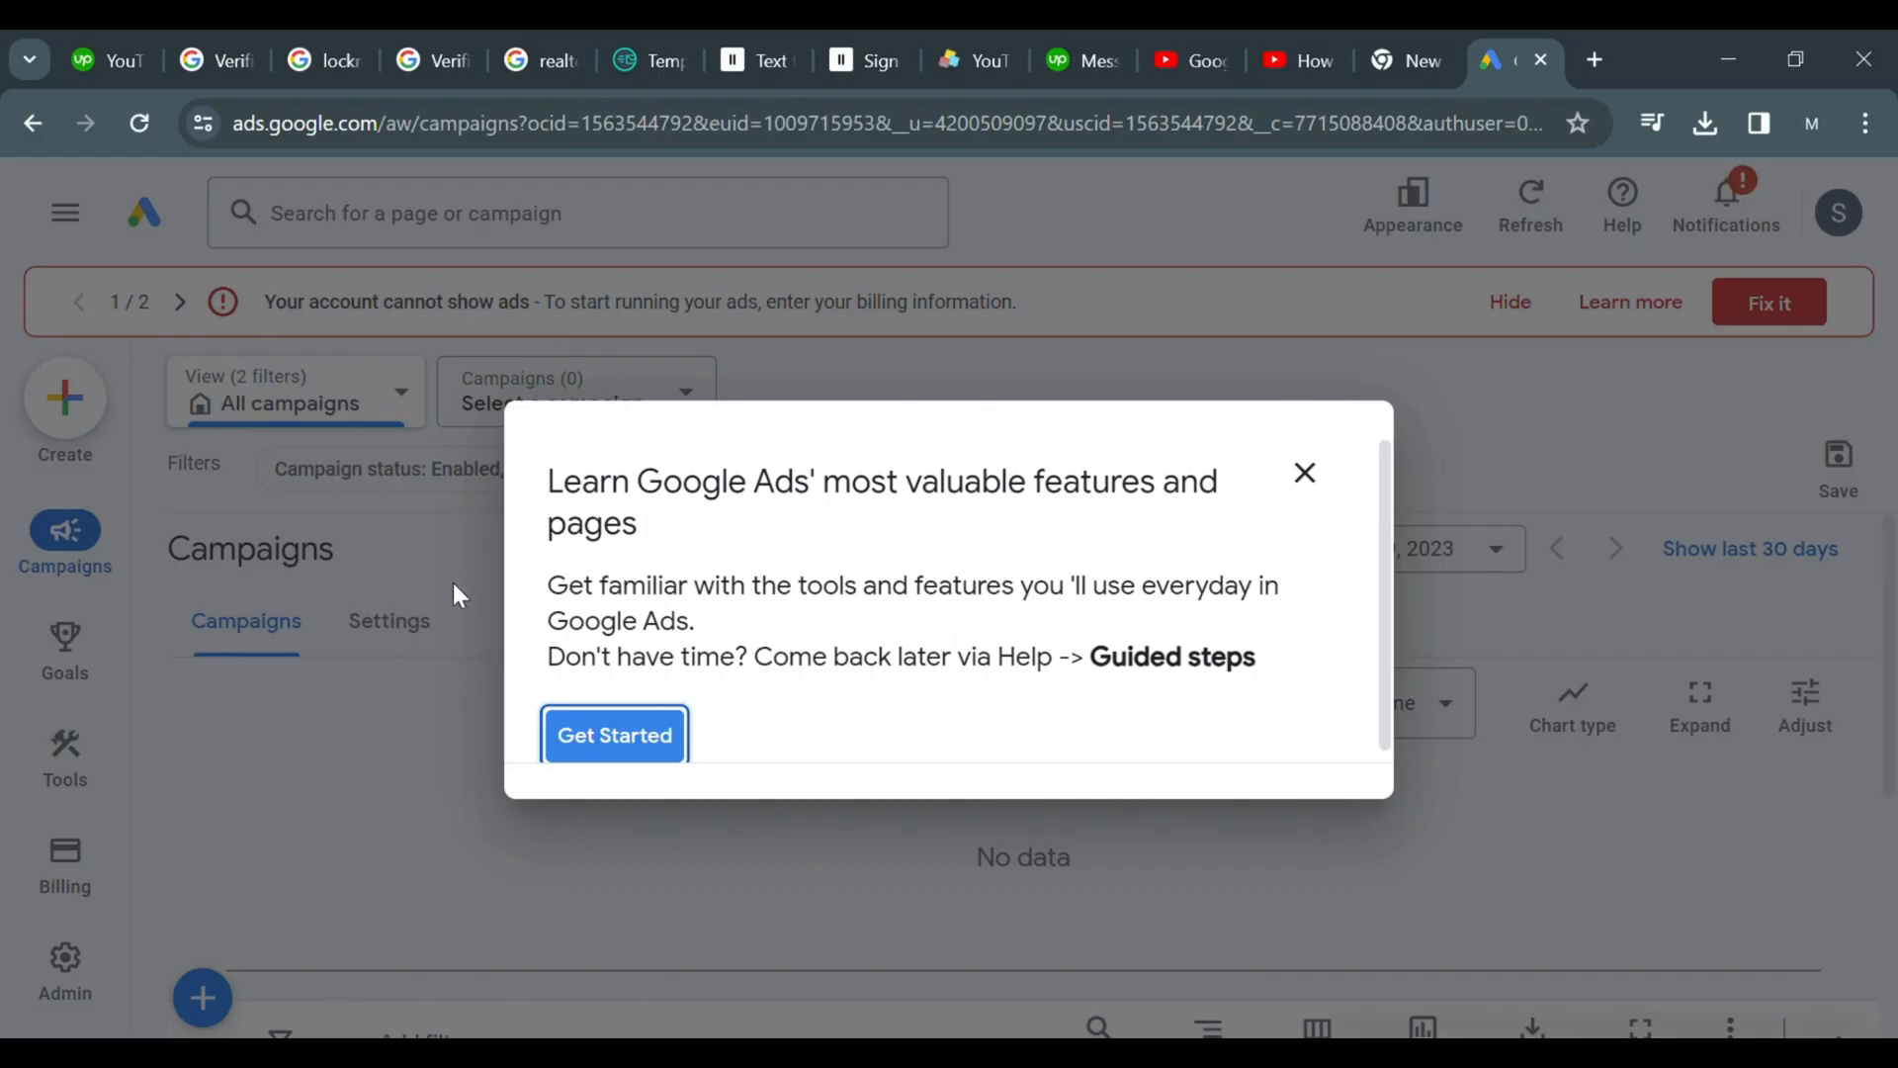
Go through the welcome tour prompts and answer the feedback survey with Yes
left_click(614, 734)
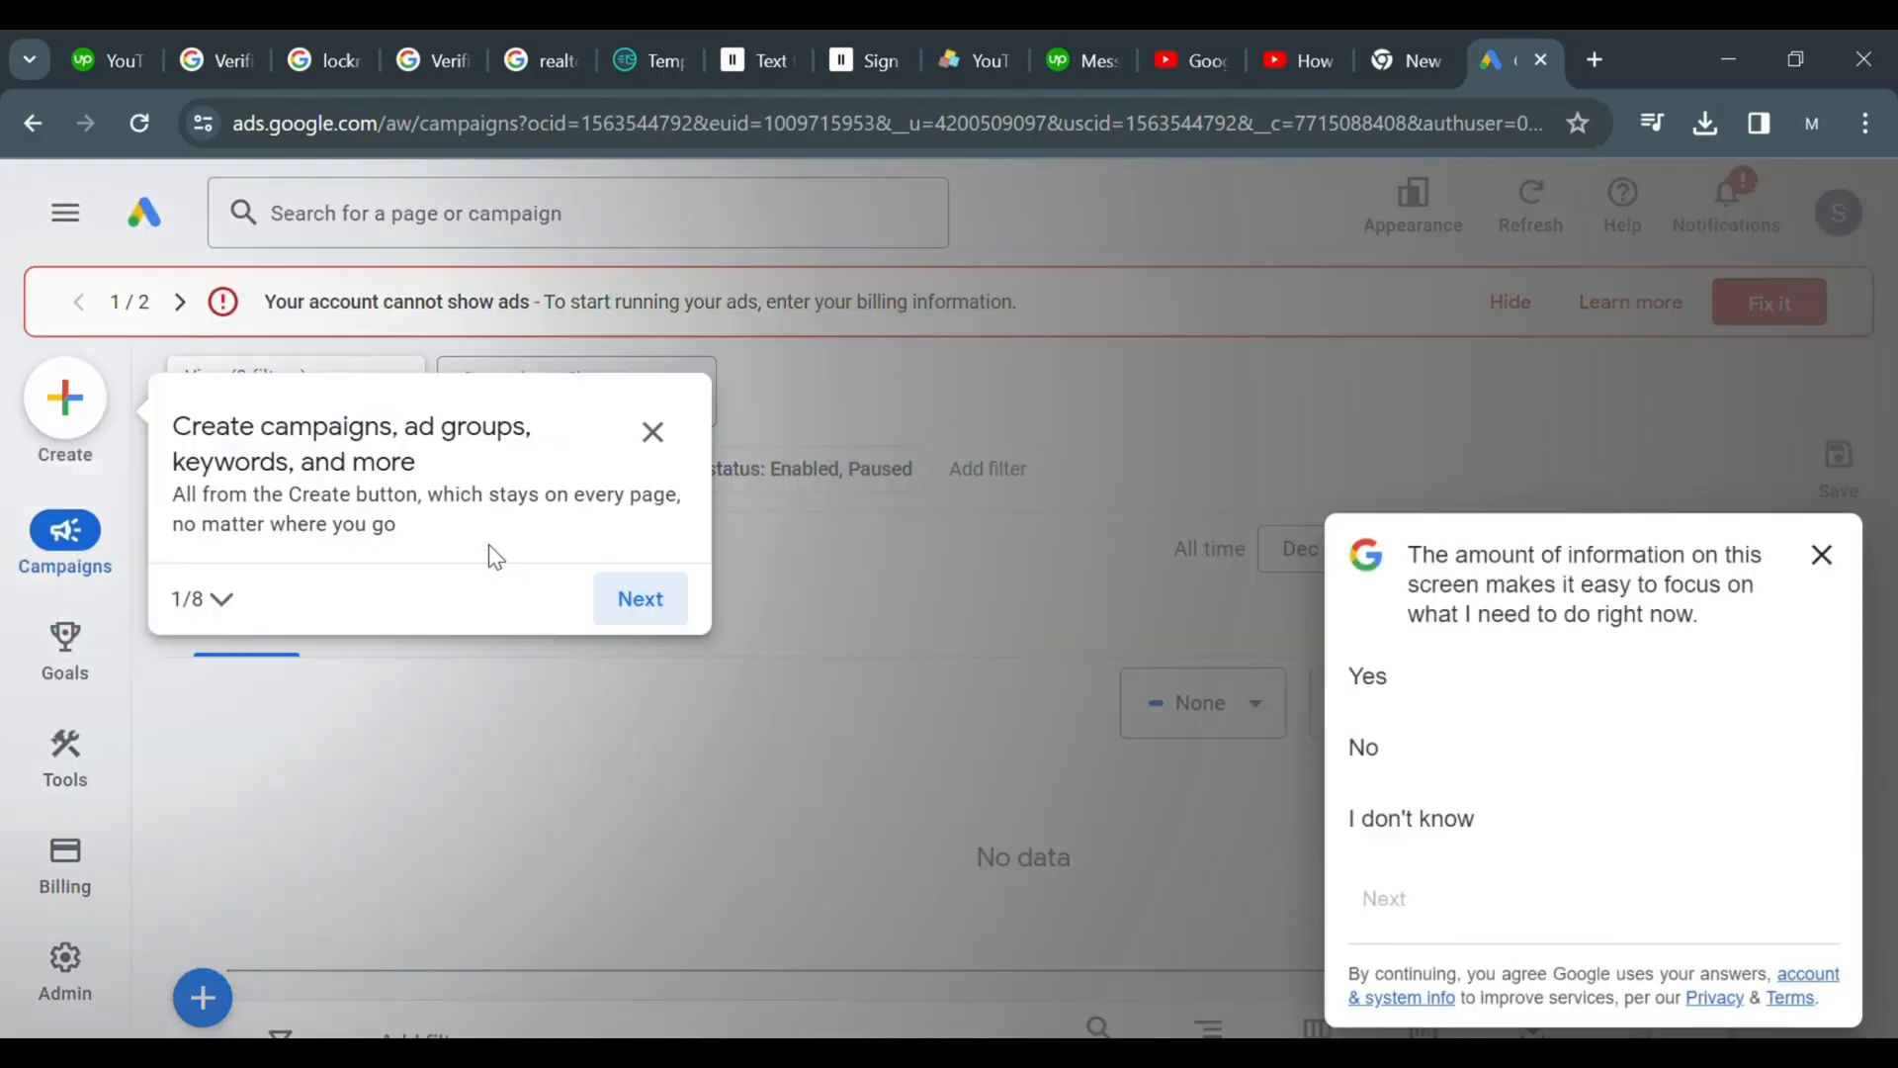
left_click(638, 600)
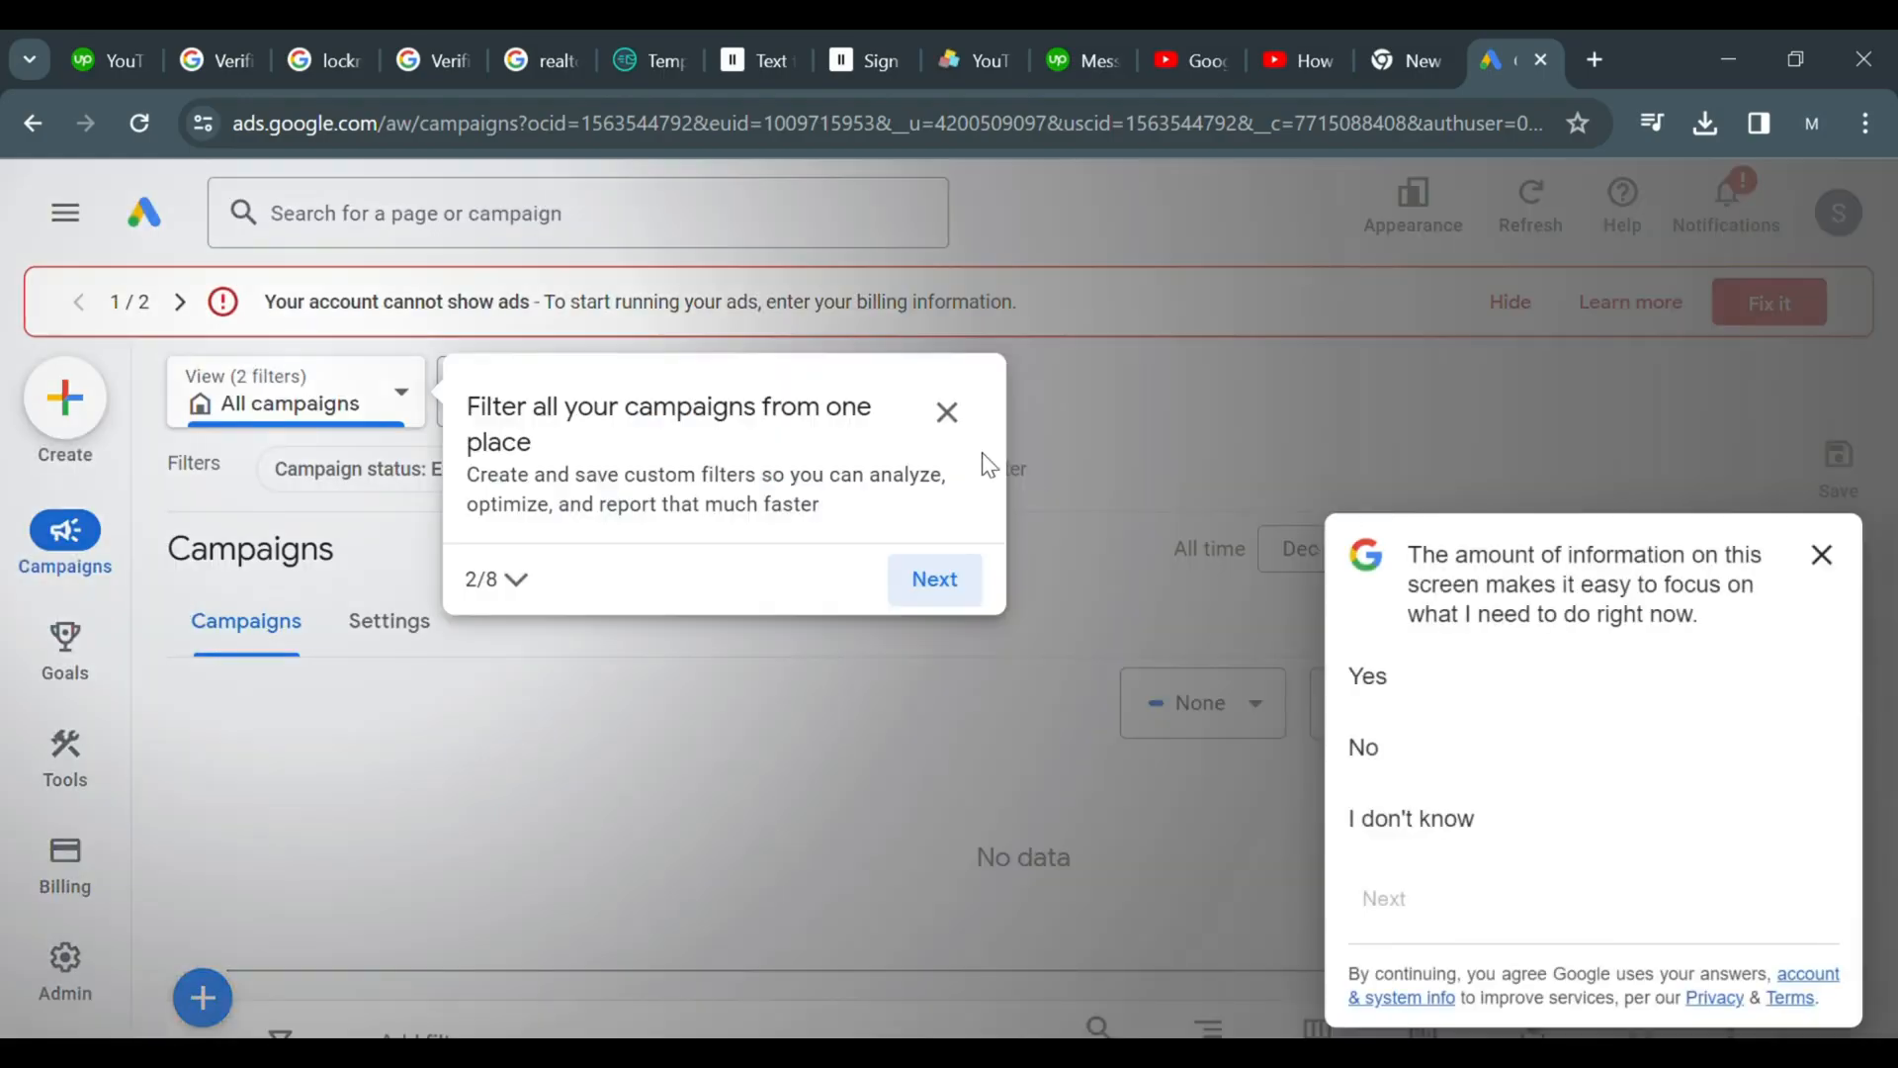
left_click(955, 591)
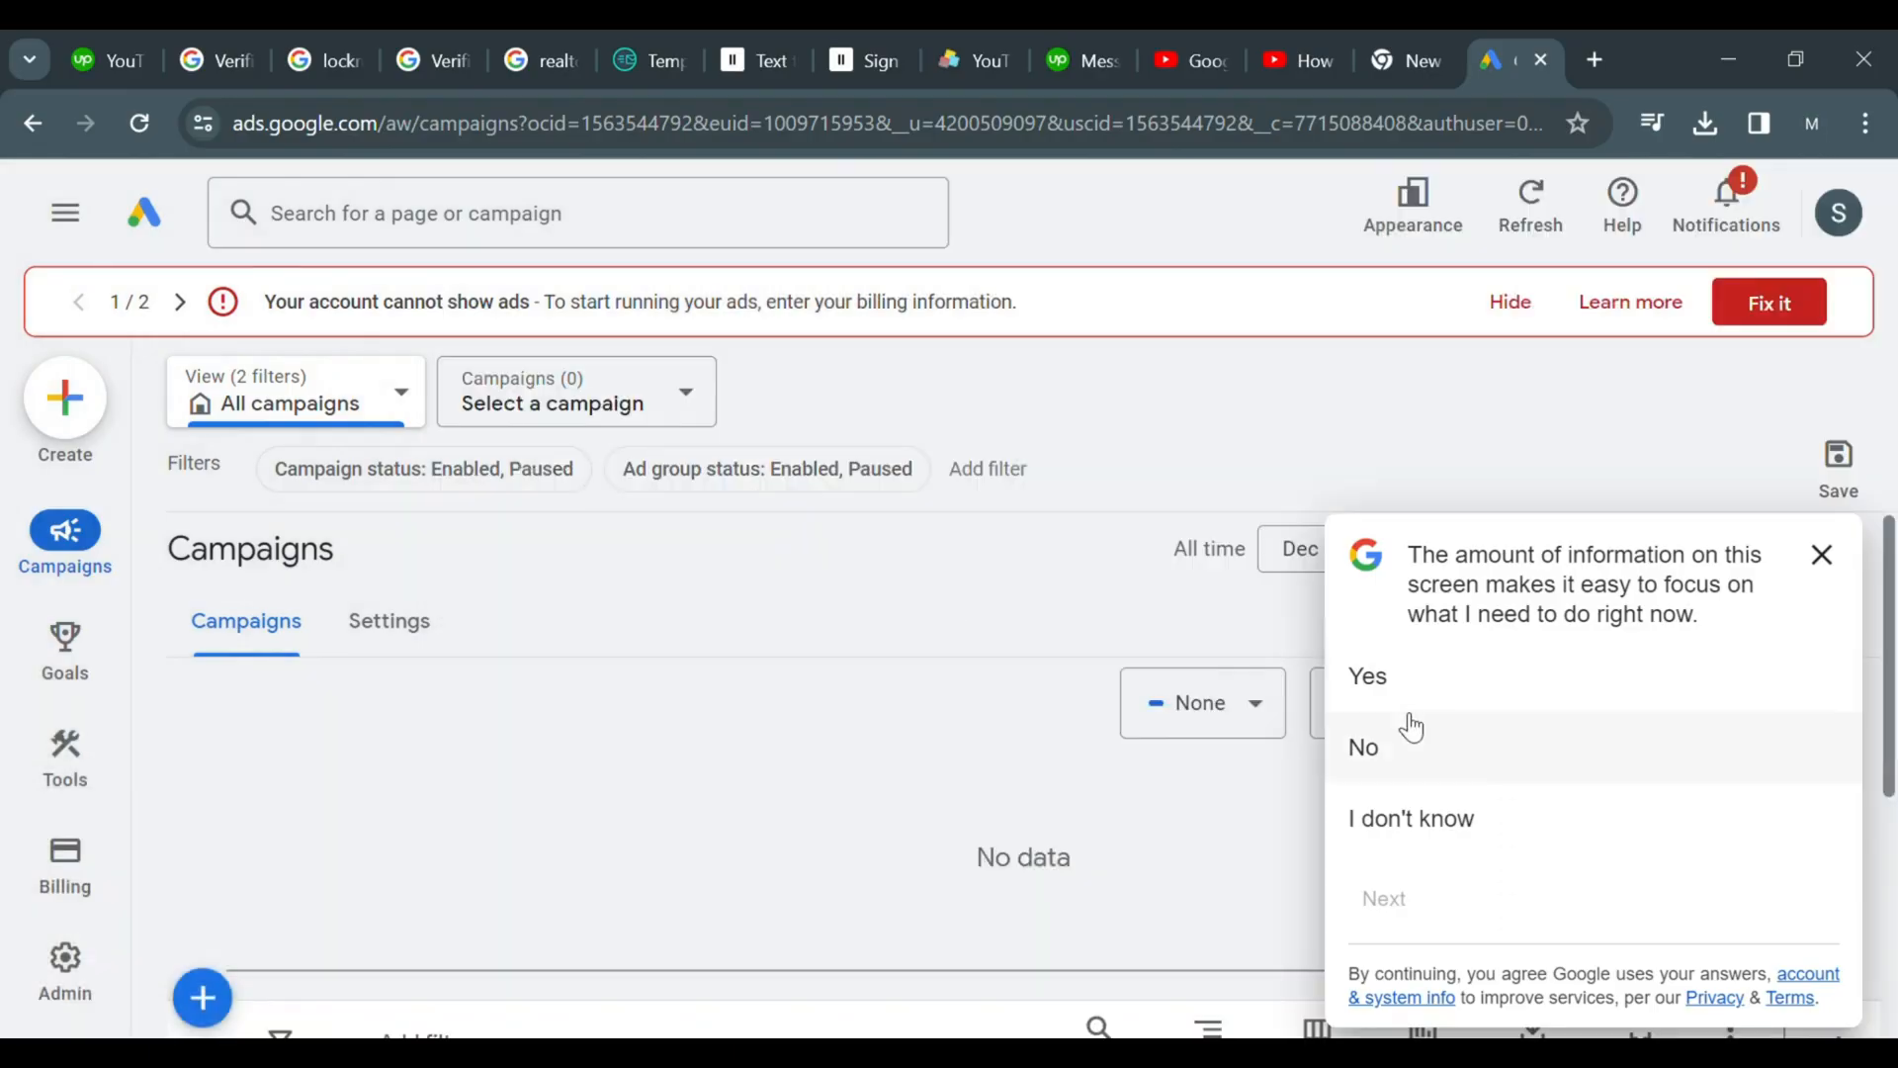
left_click(1376, 677)
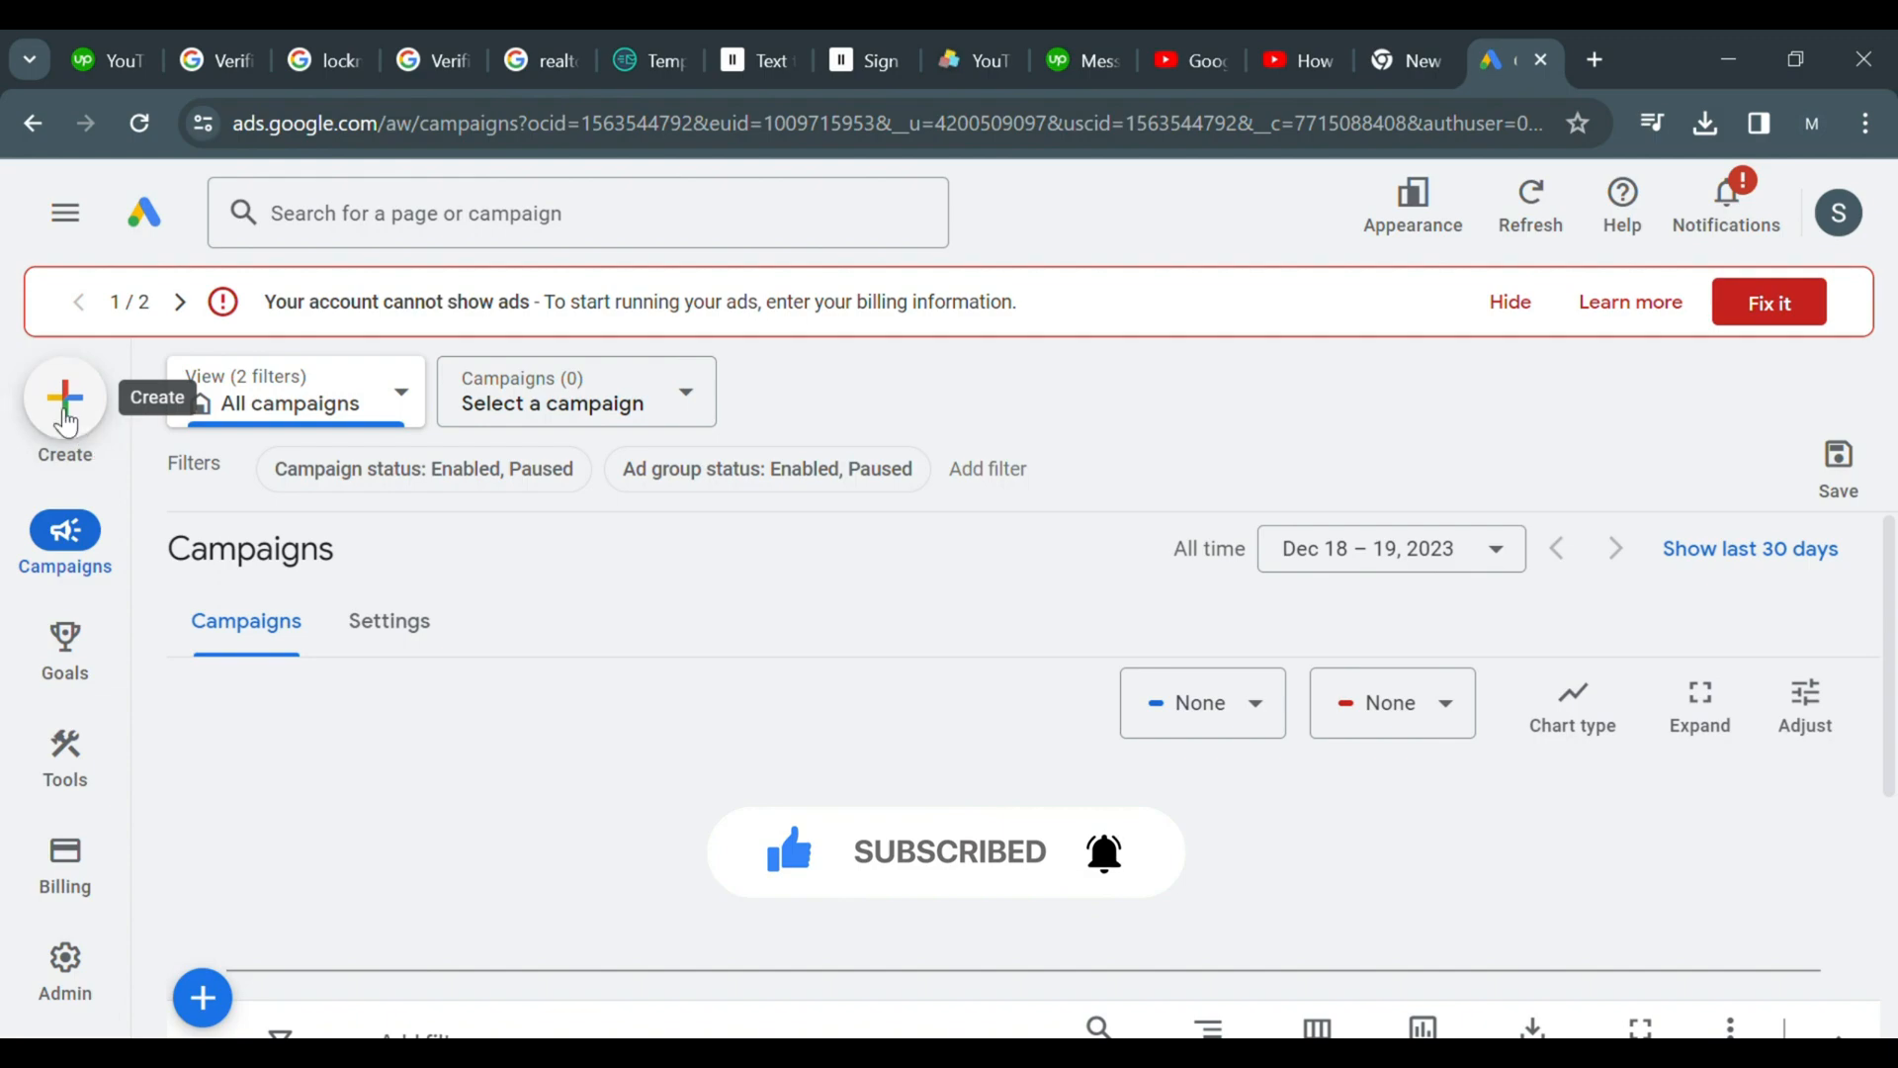
Start creating a new campaign
left_click(65, 410)
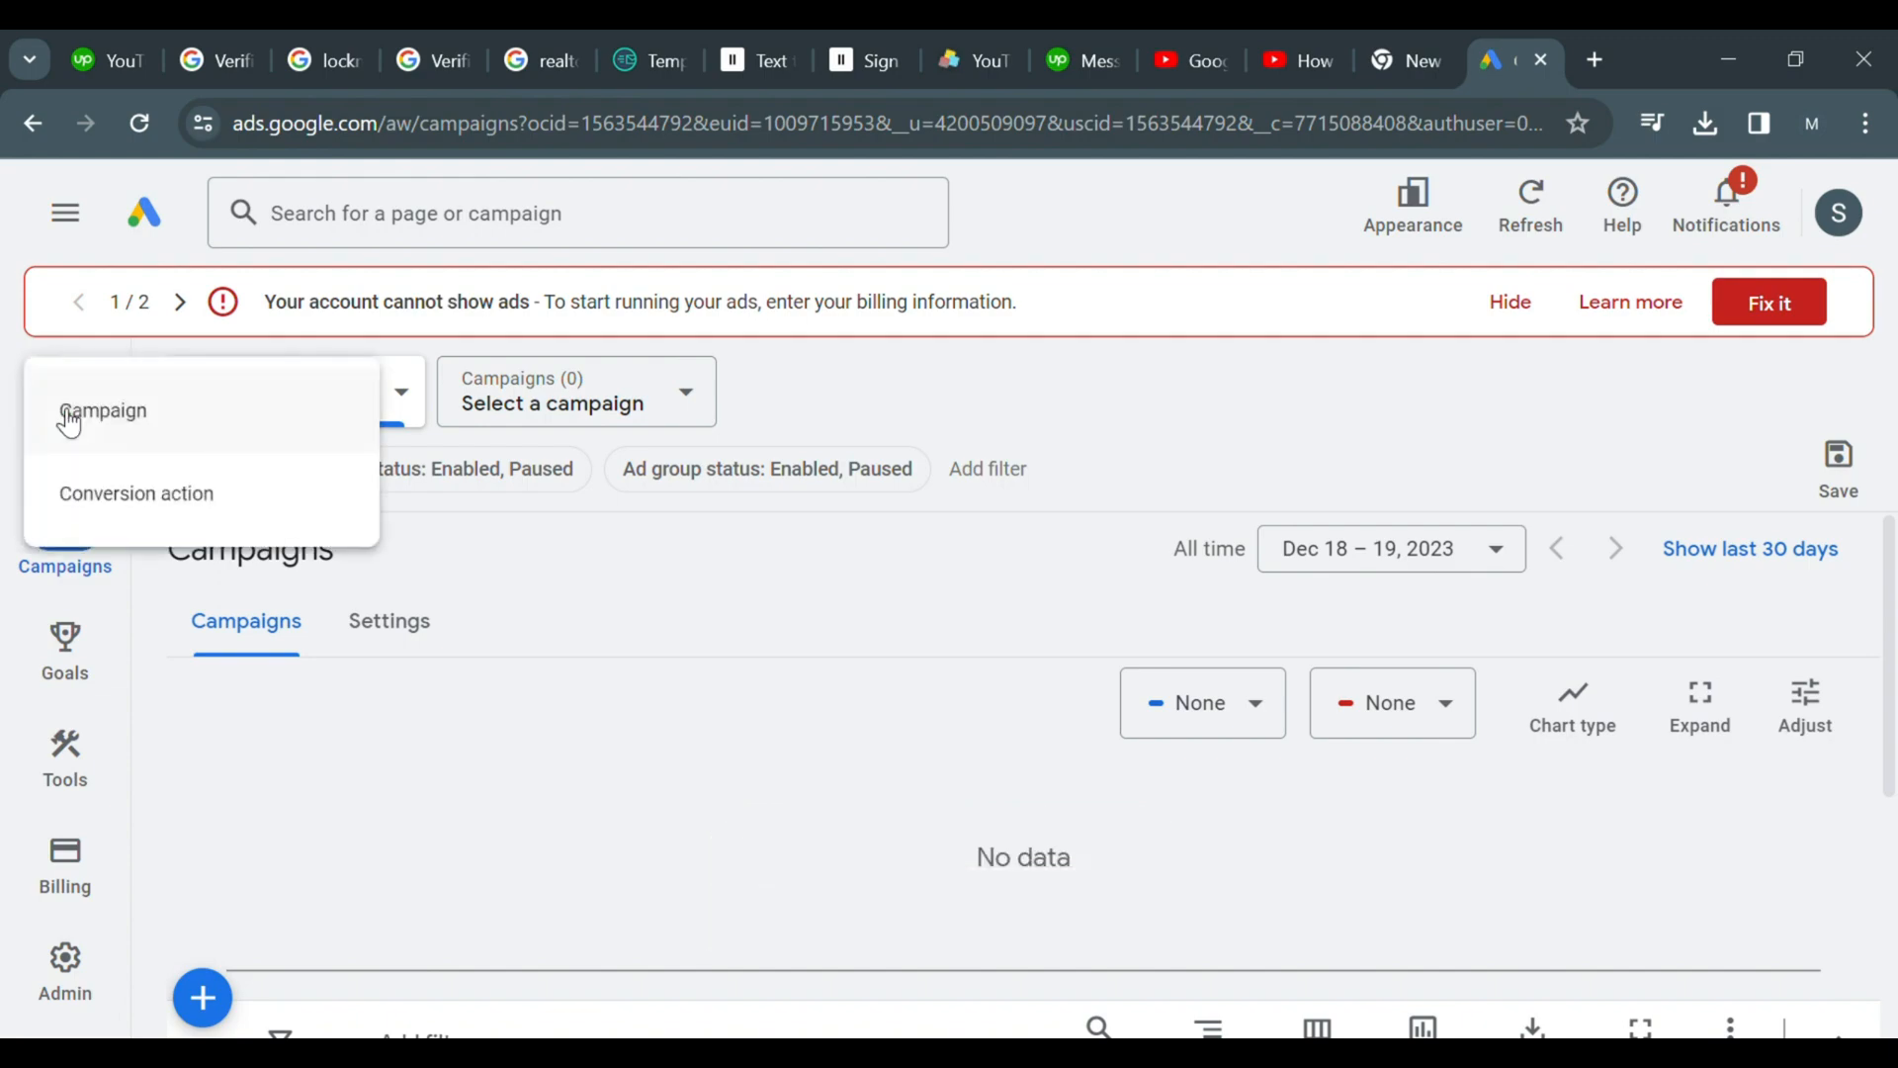
left_click(232, 417)
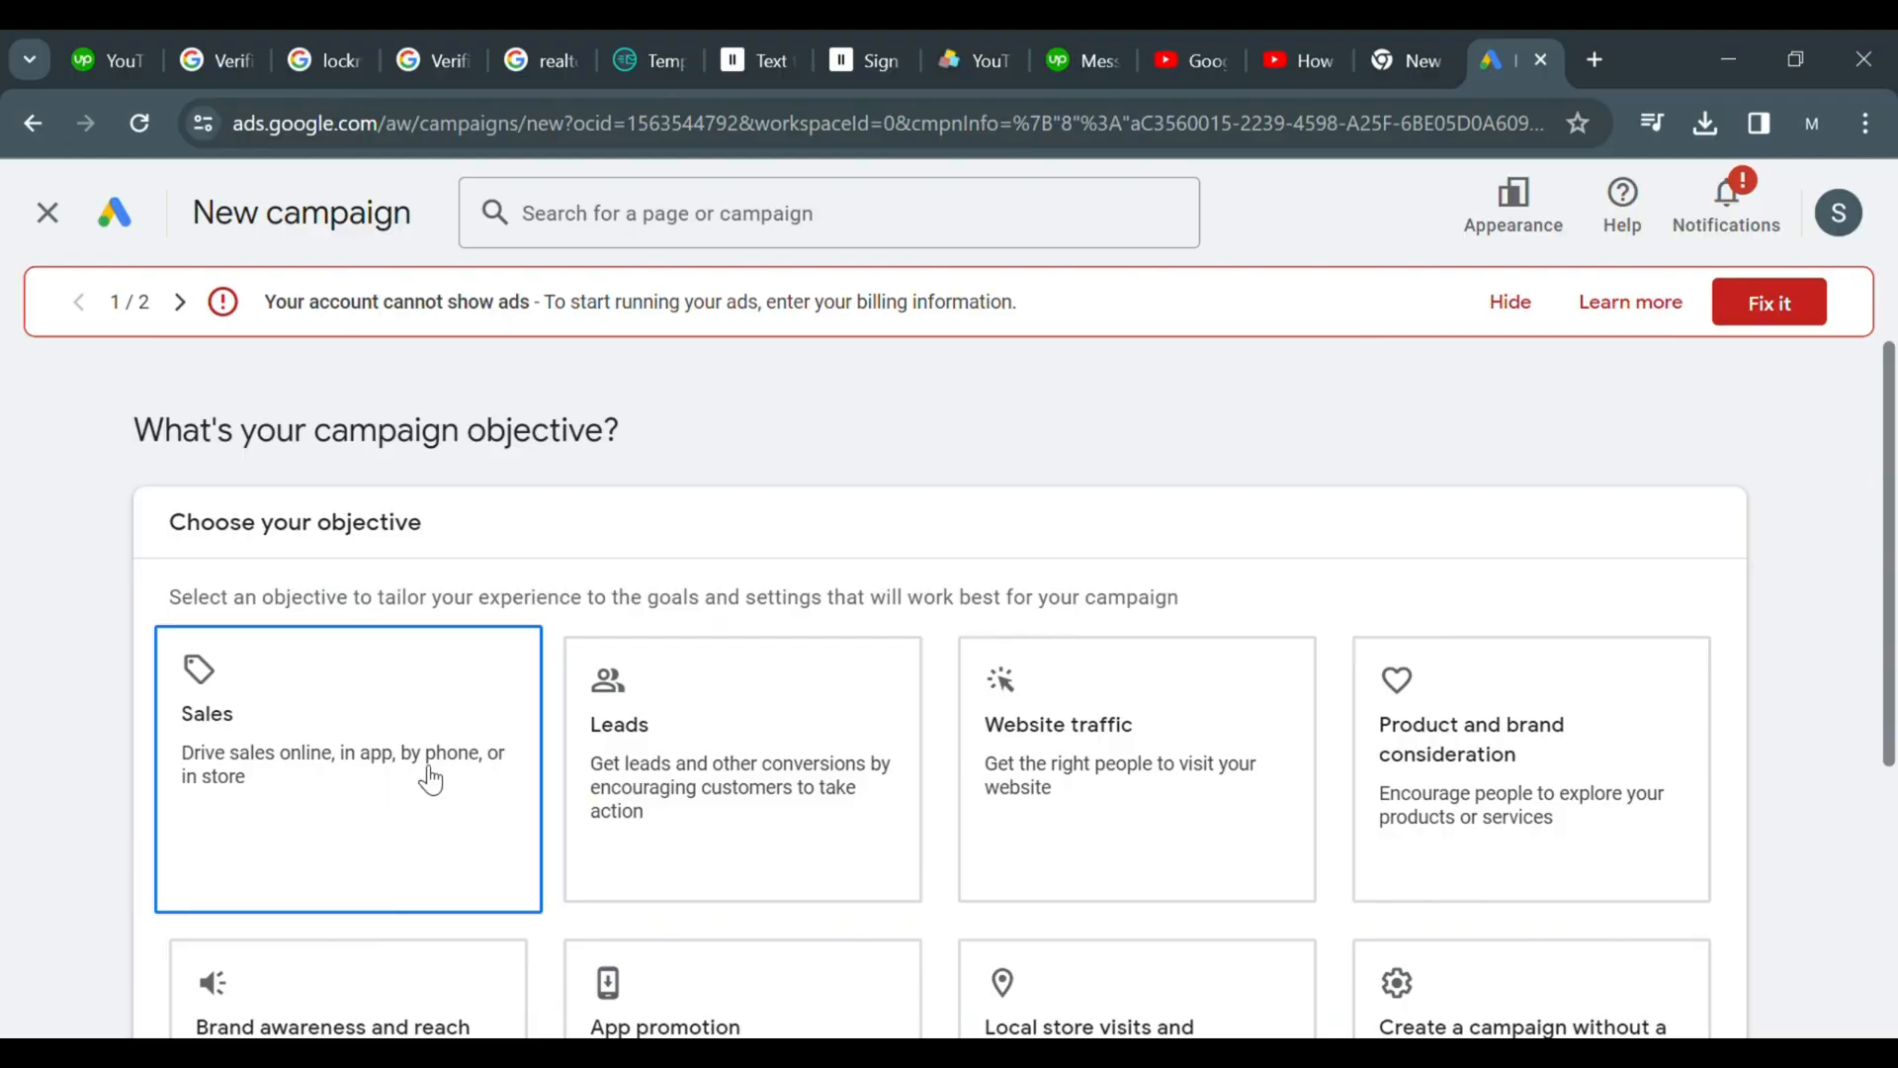
Dismiss the 2-Step Verification banner above the campaign objective options
scroll(430, 781, "down", 2)
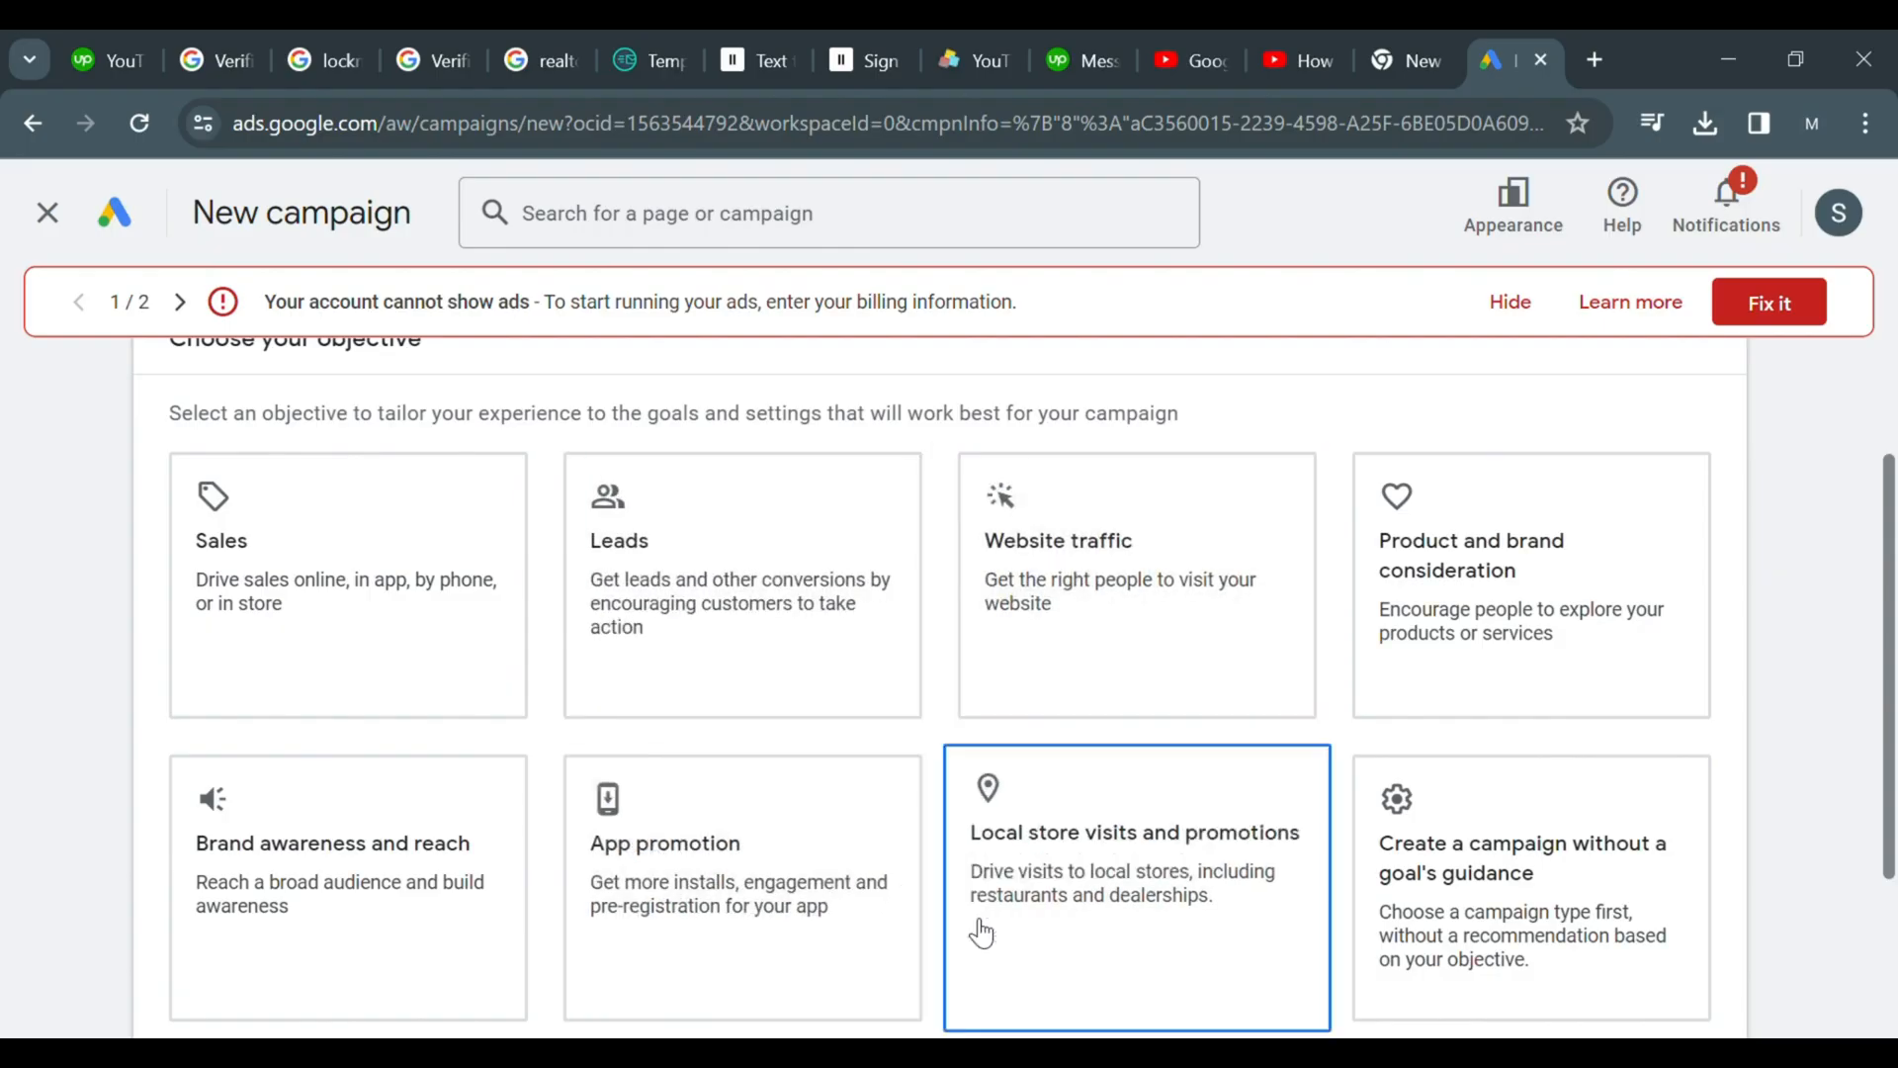
scroll(979, 924, "down", 3)
scroll(971, 921, "up", 1)
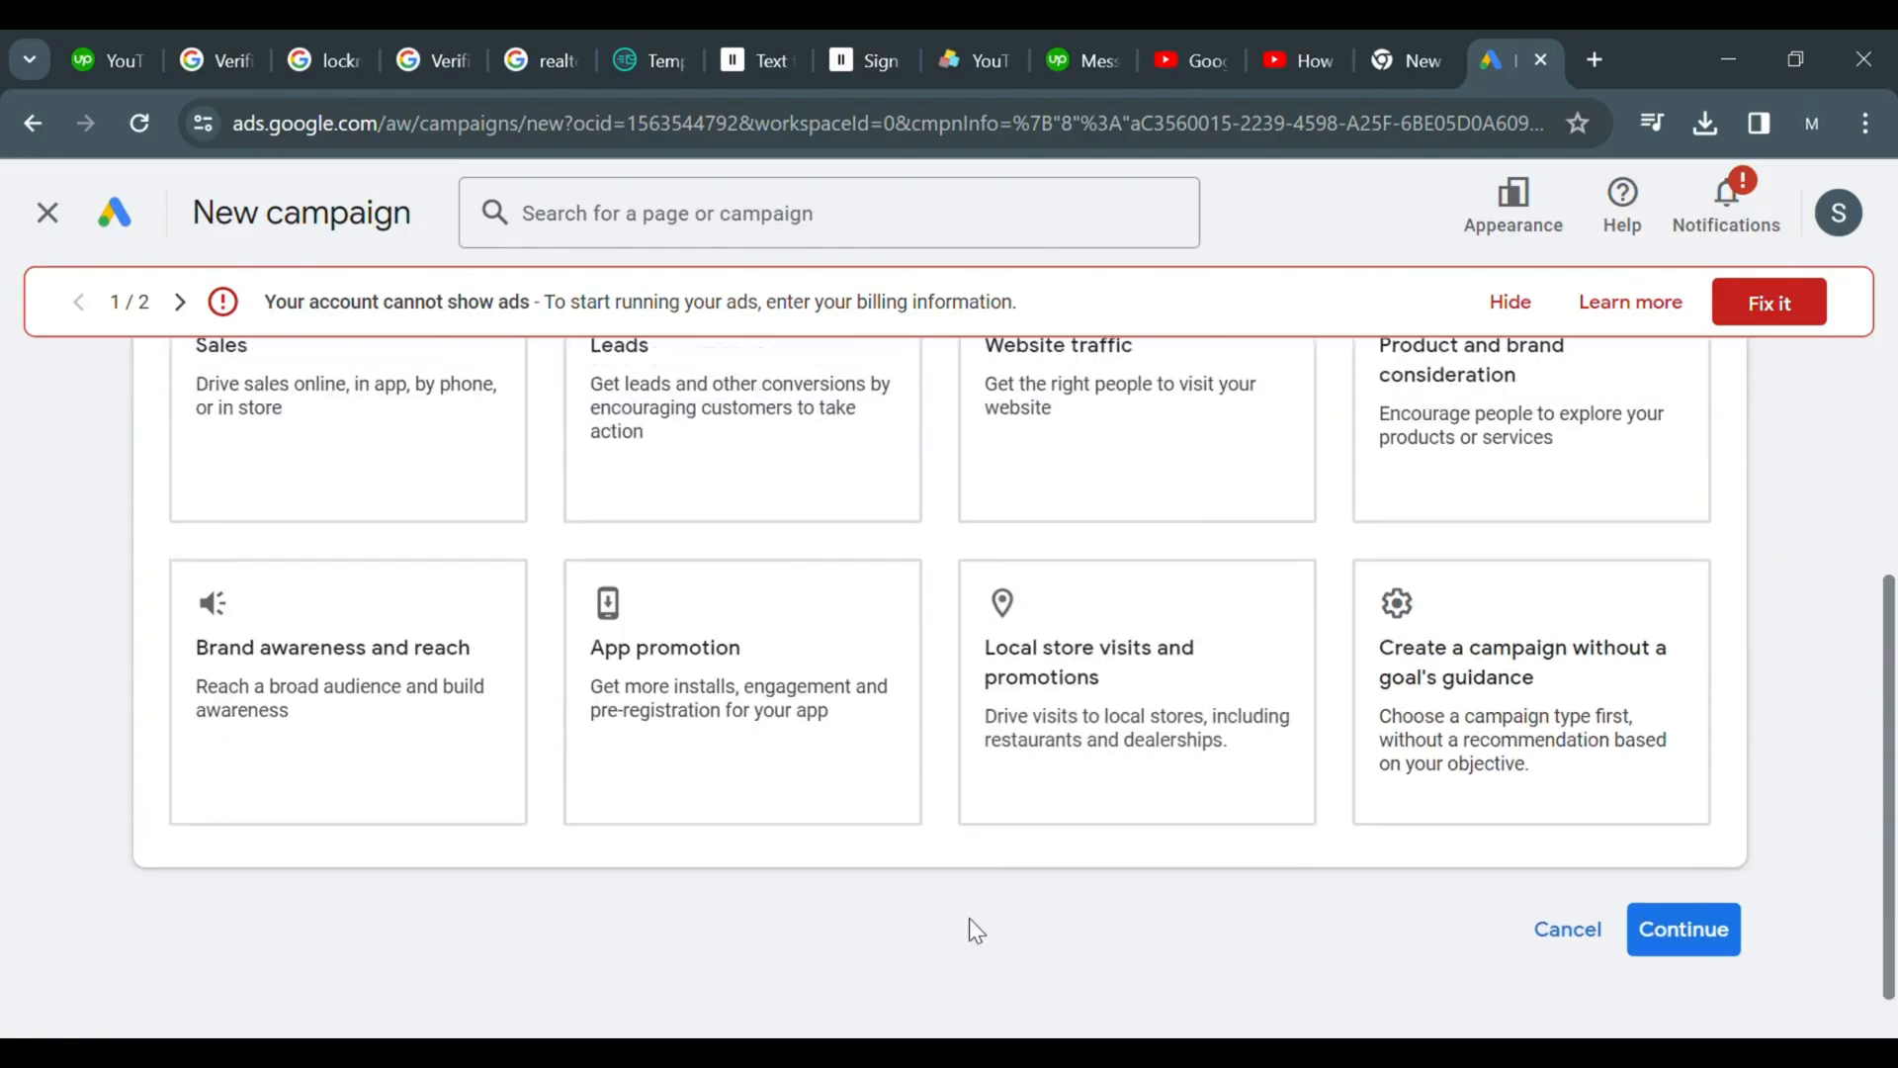
scroll(968, 918, "down", 1)
scroll(969, 918, "up", 1)
scroll(969, 929, "up", 1)
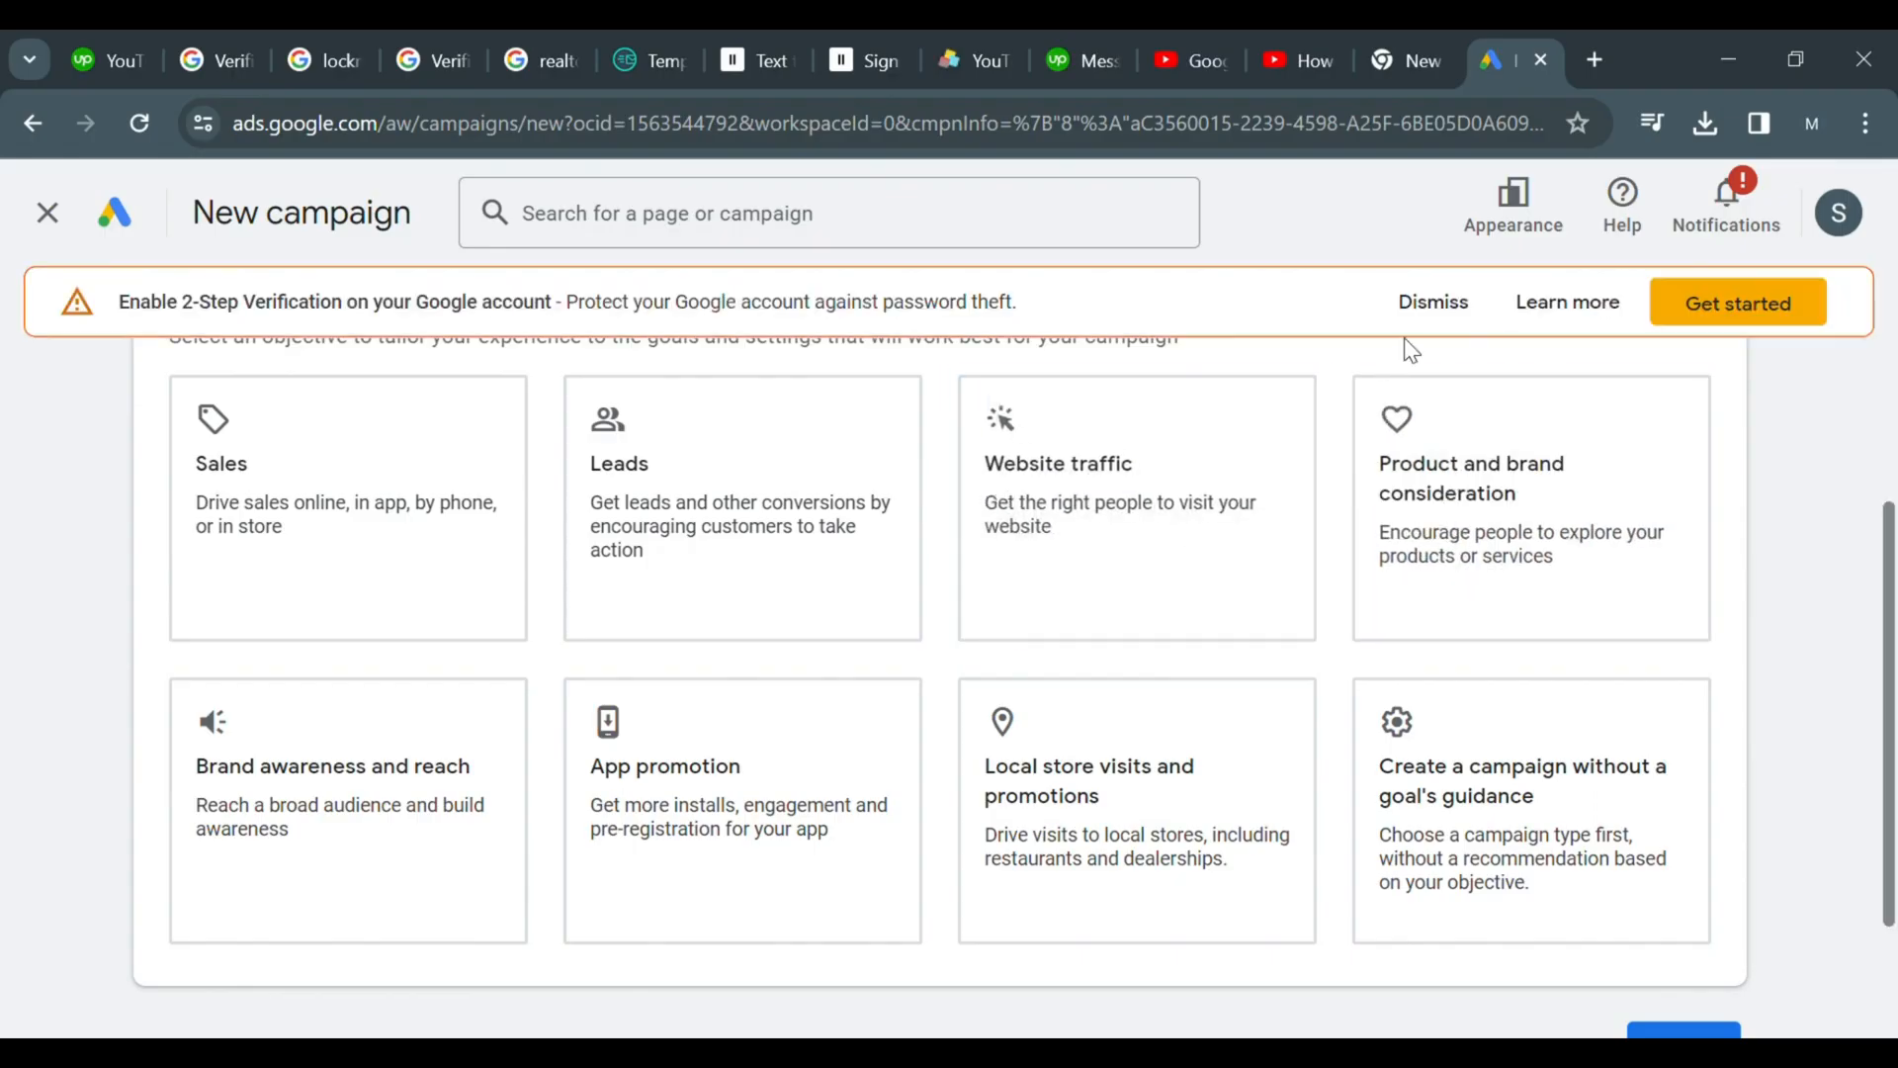
left_click(1428, 324)
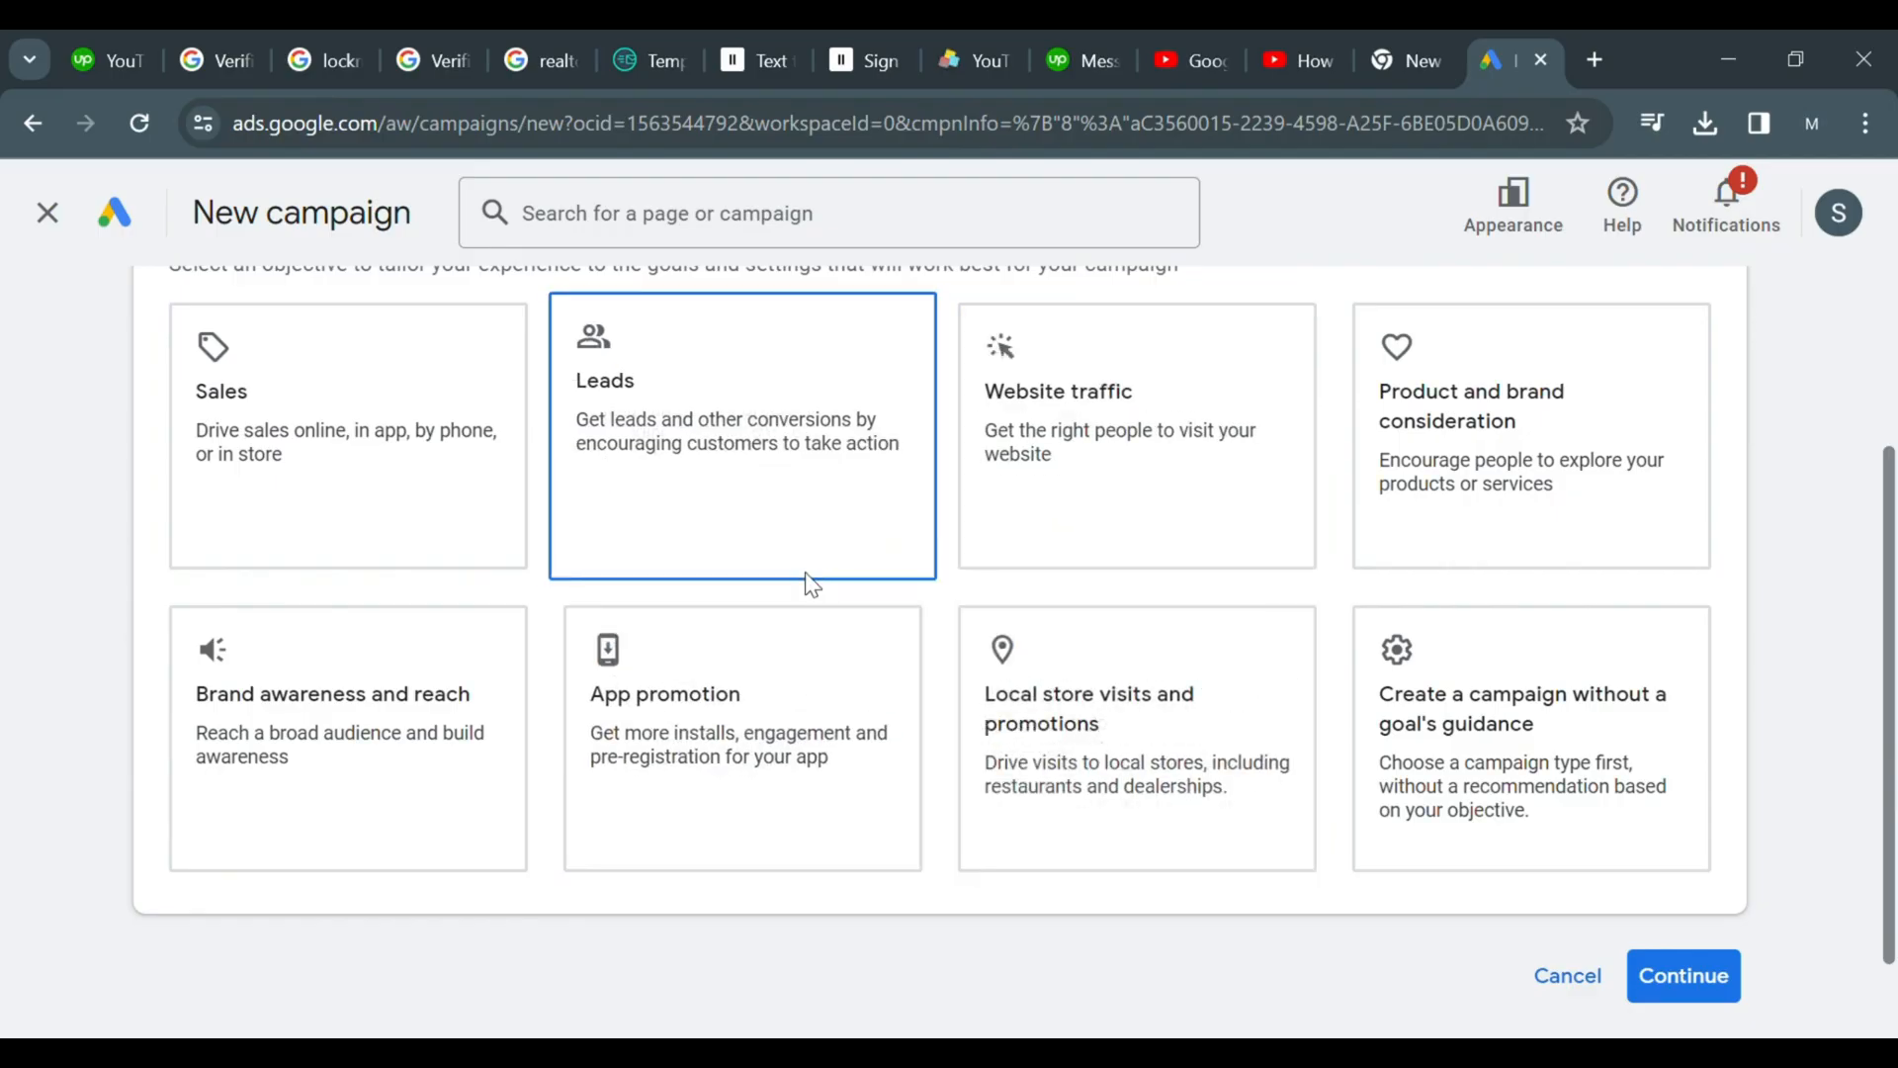
Select Leads as the campaign objective
left_click(1681, 976)
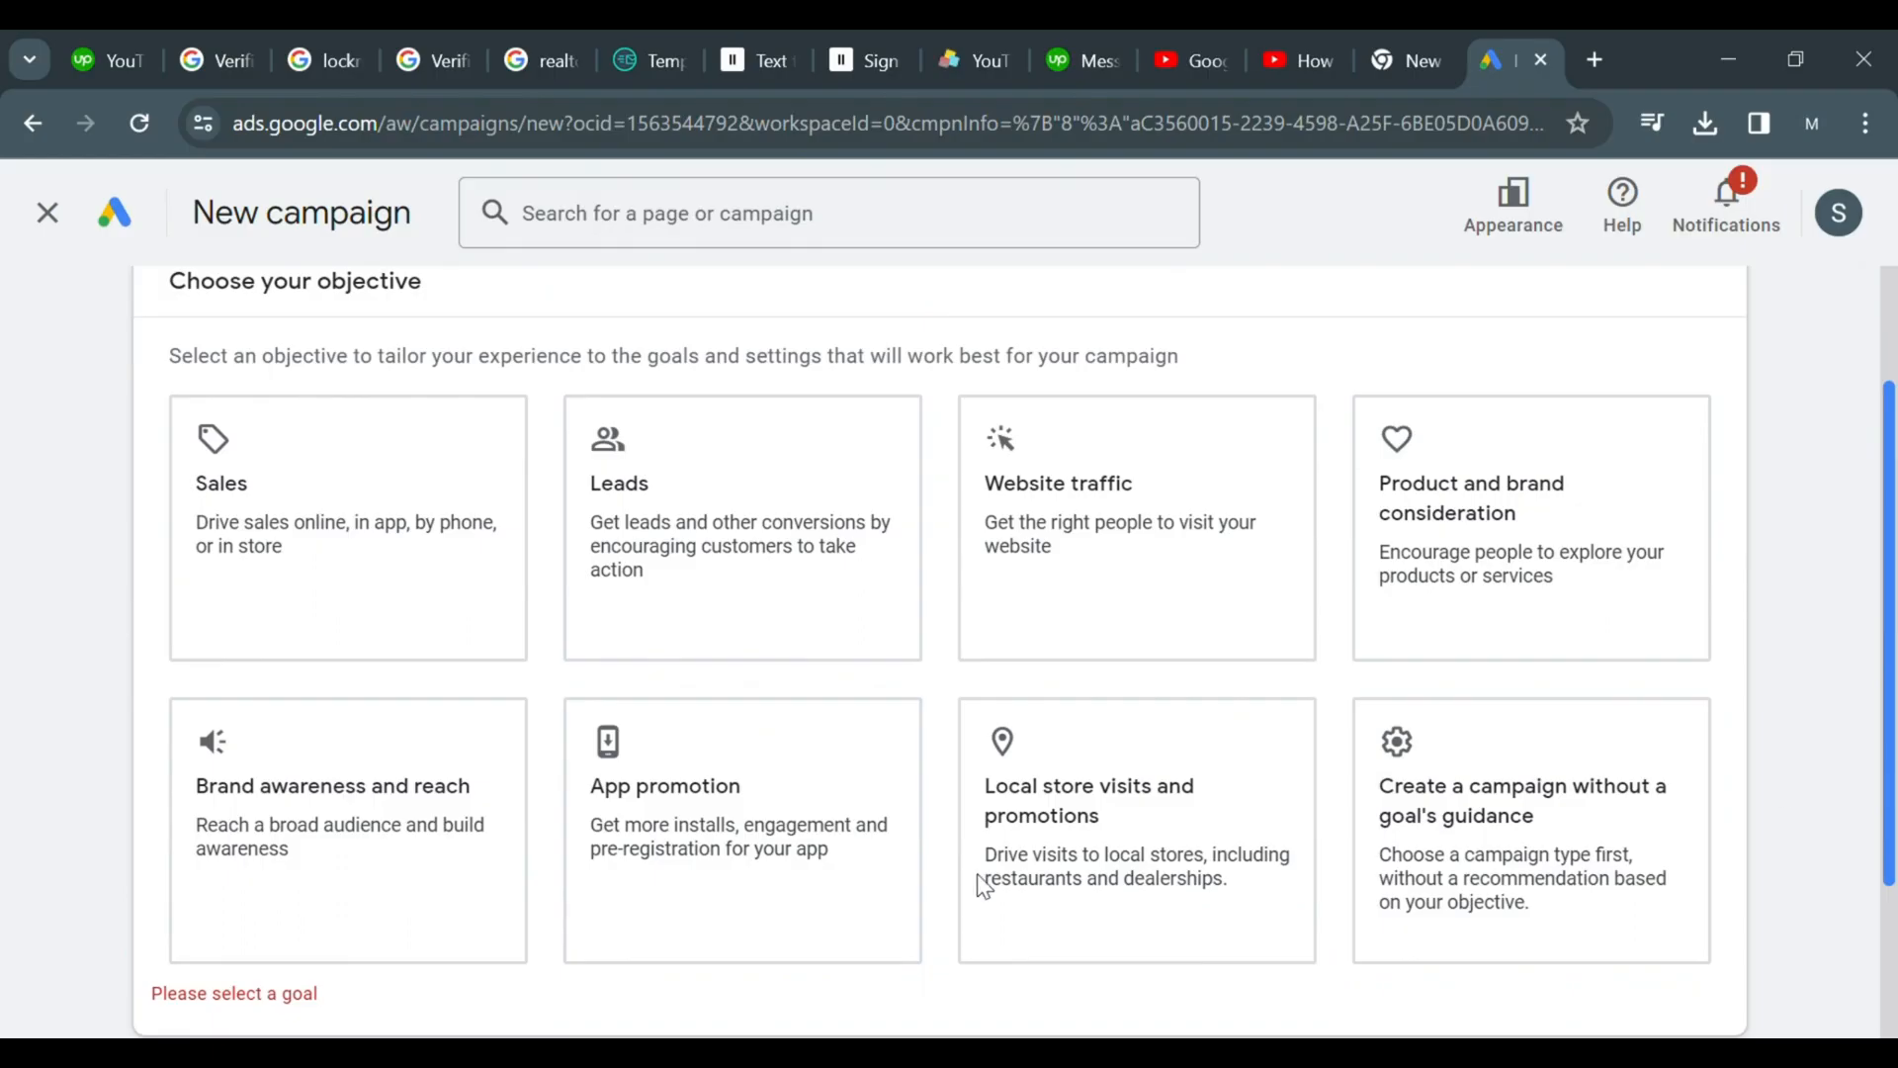
left_click(855, 544)
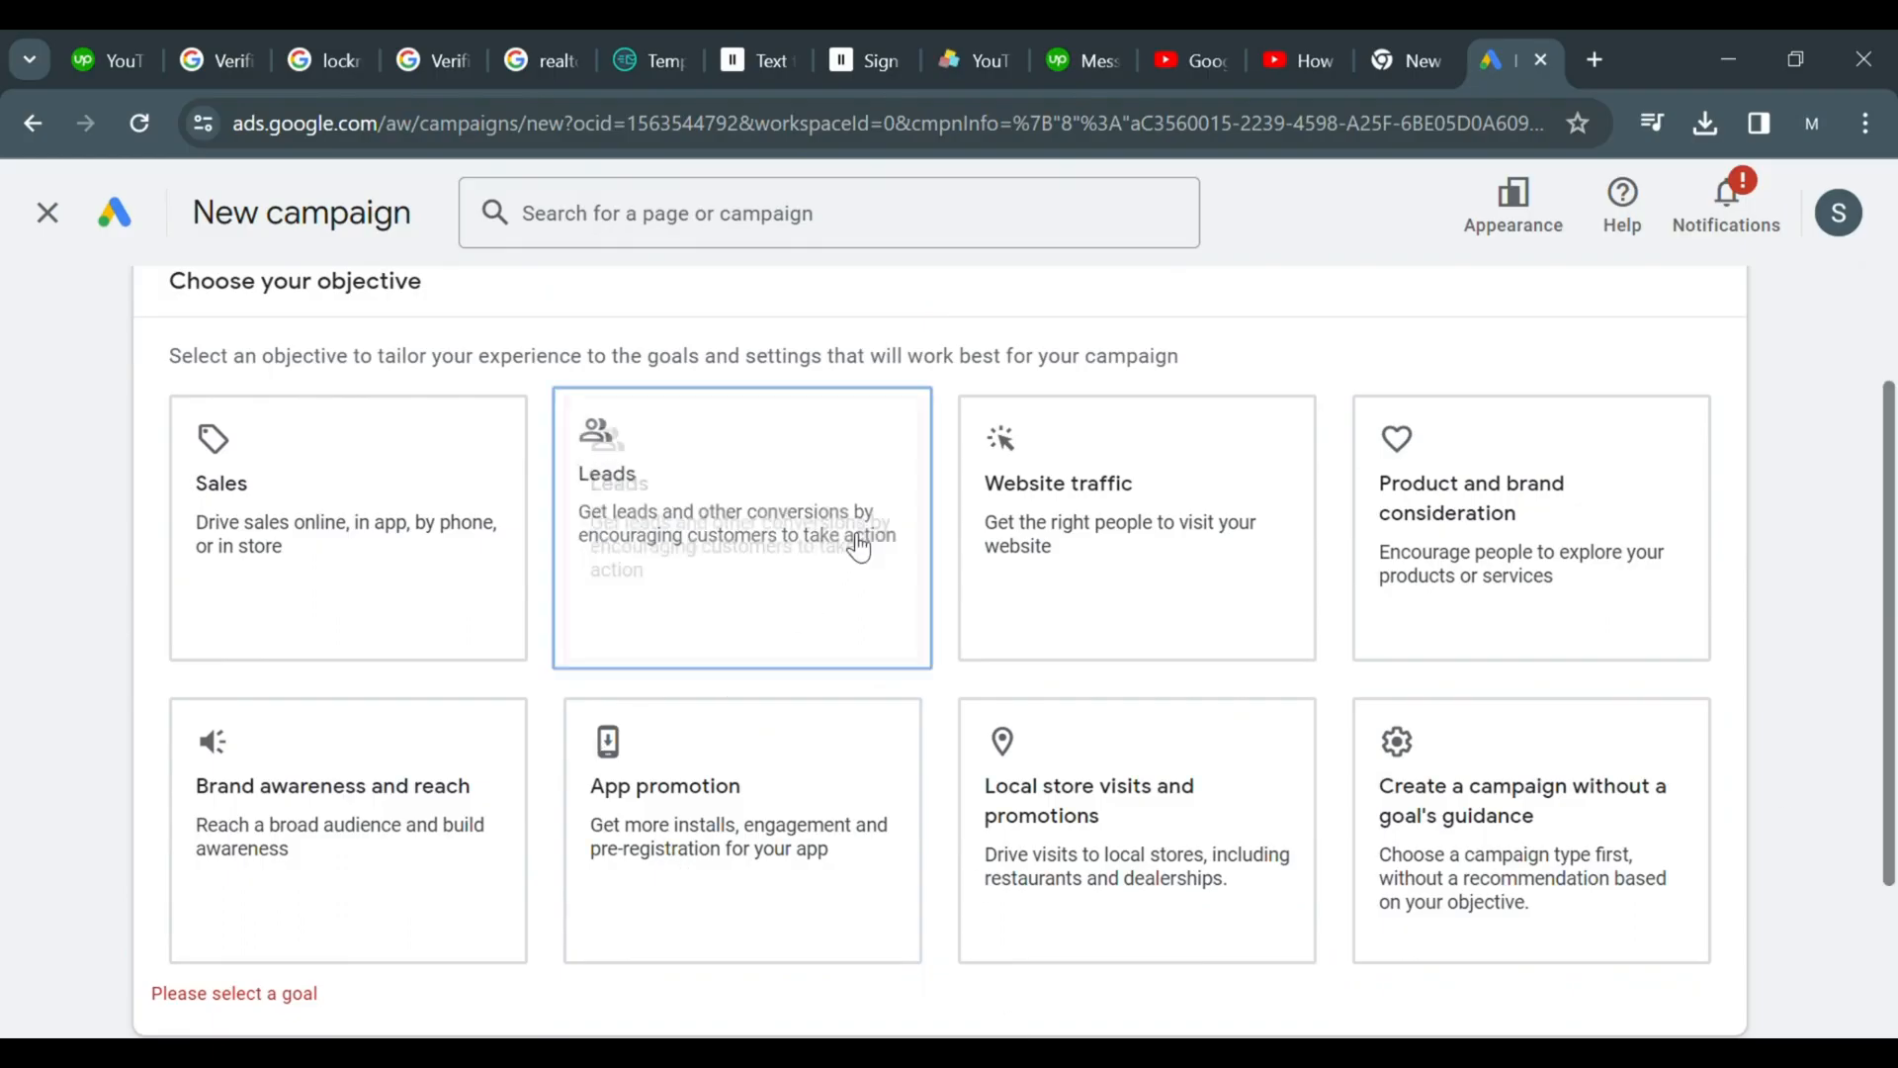
left_click(375, 547)
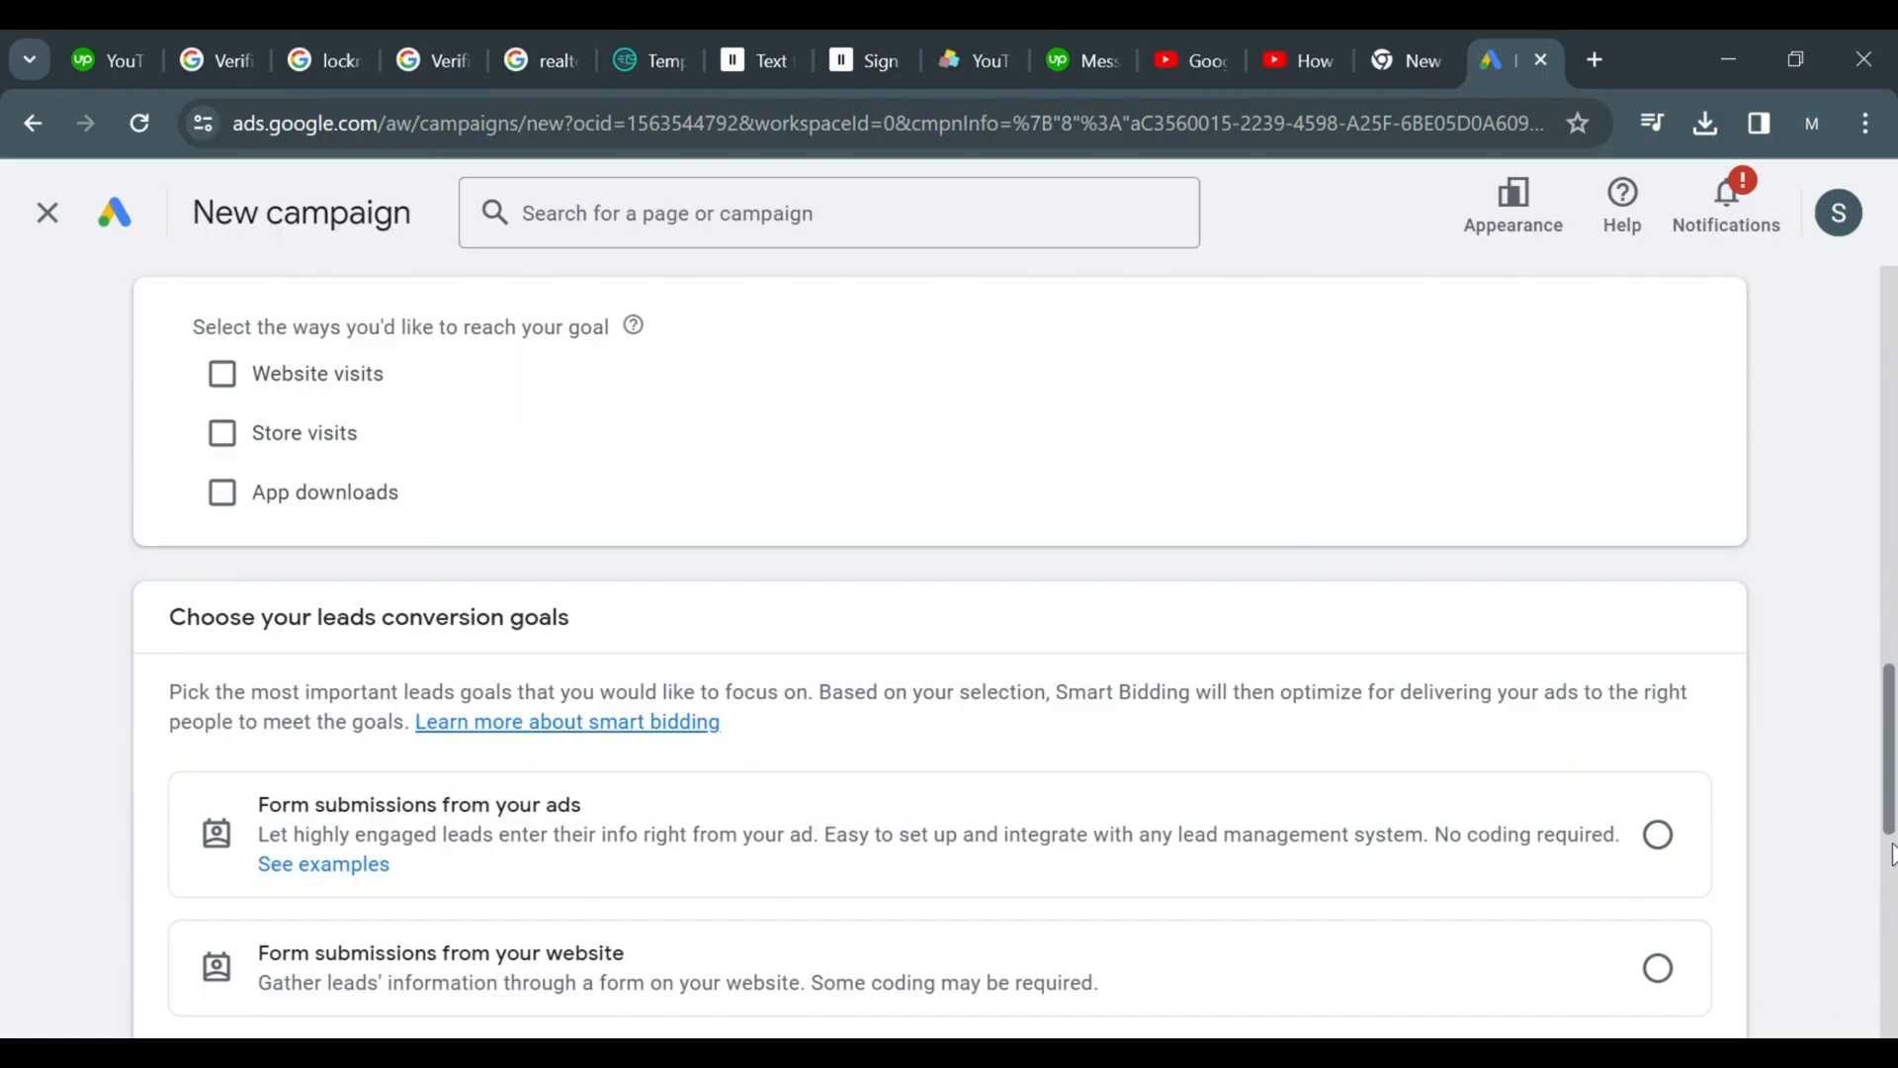
Name the campaign 1 Bedroom Villas
scroll(1891, 919, "down", 5)
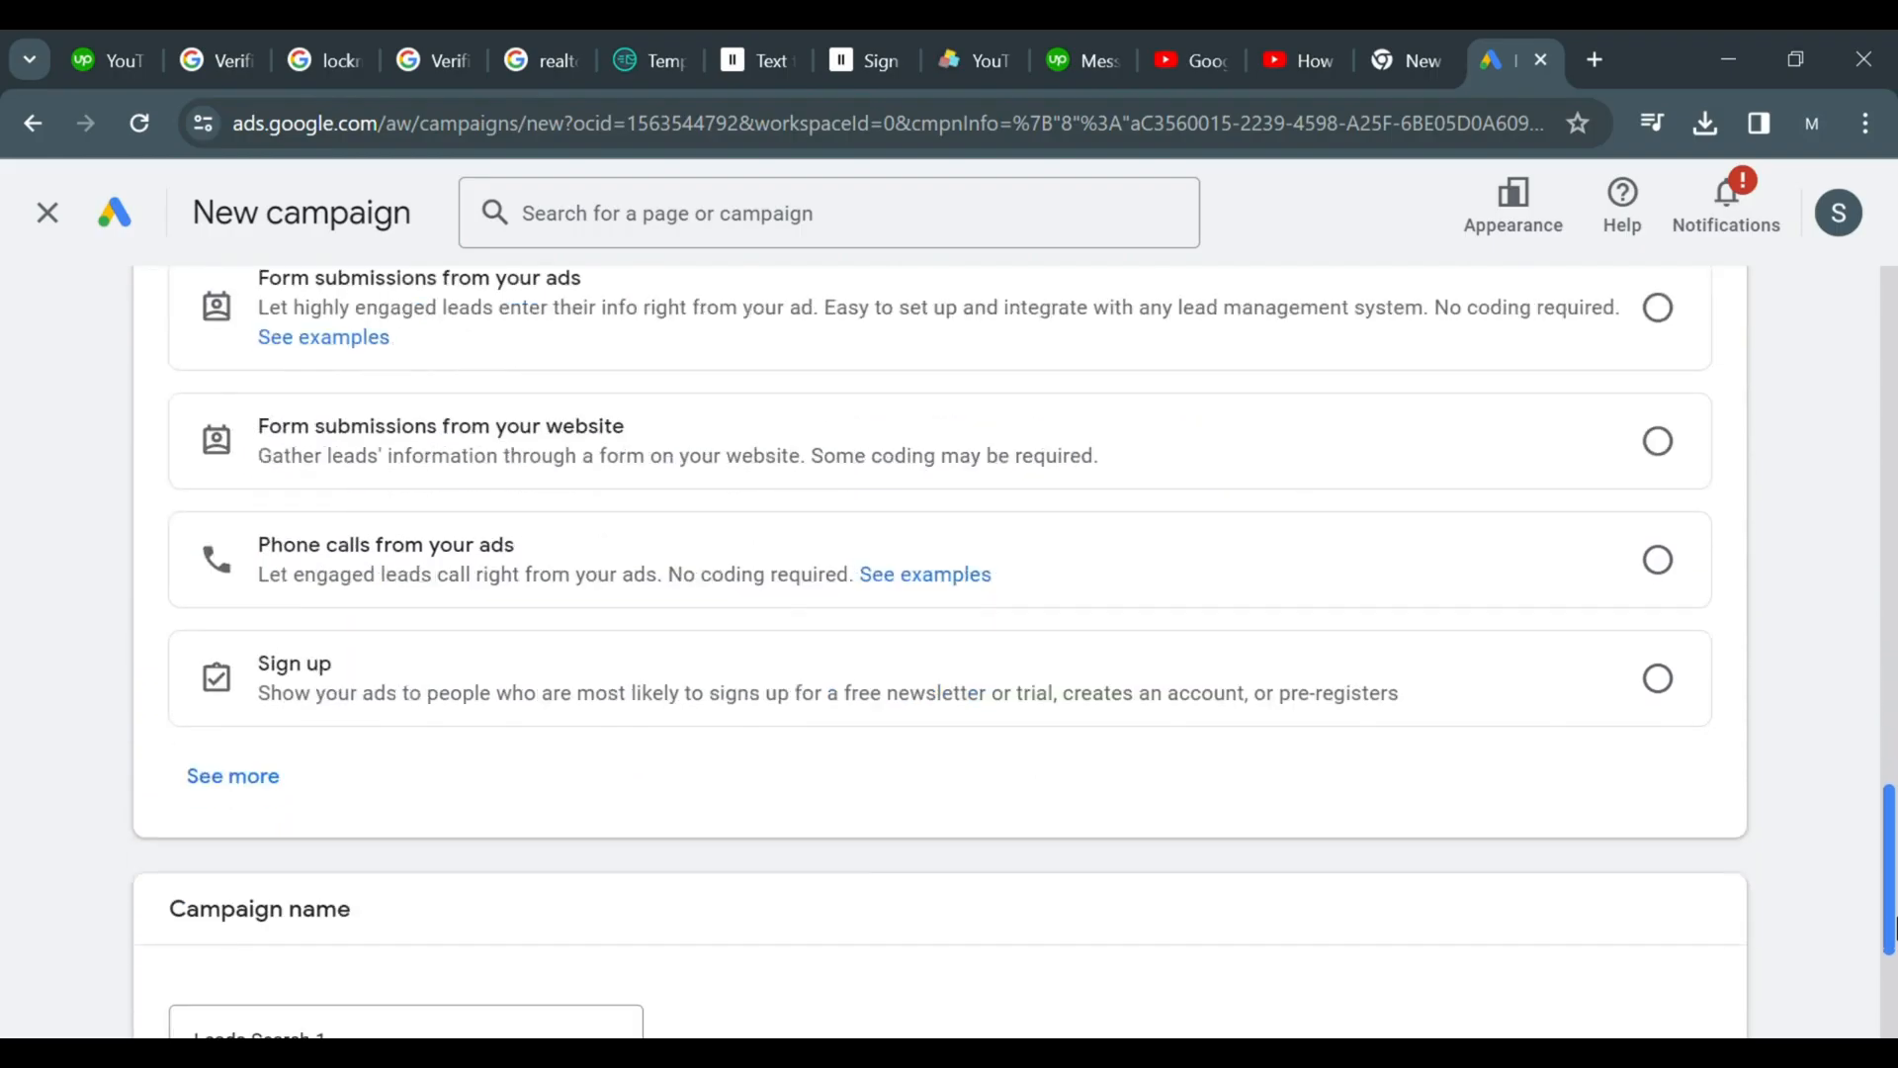
scroll(1892, 929, "down", 3)
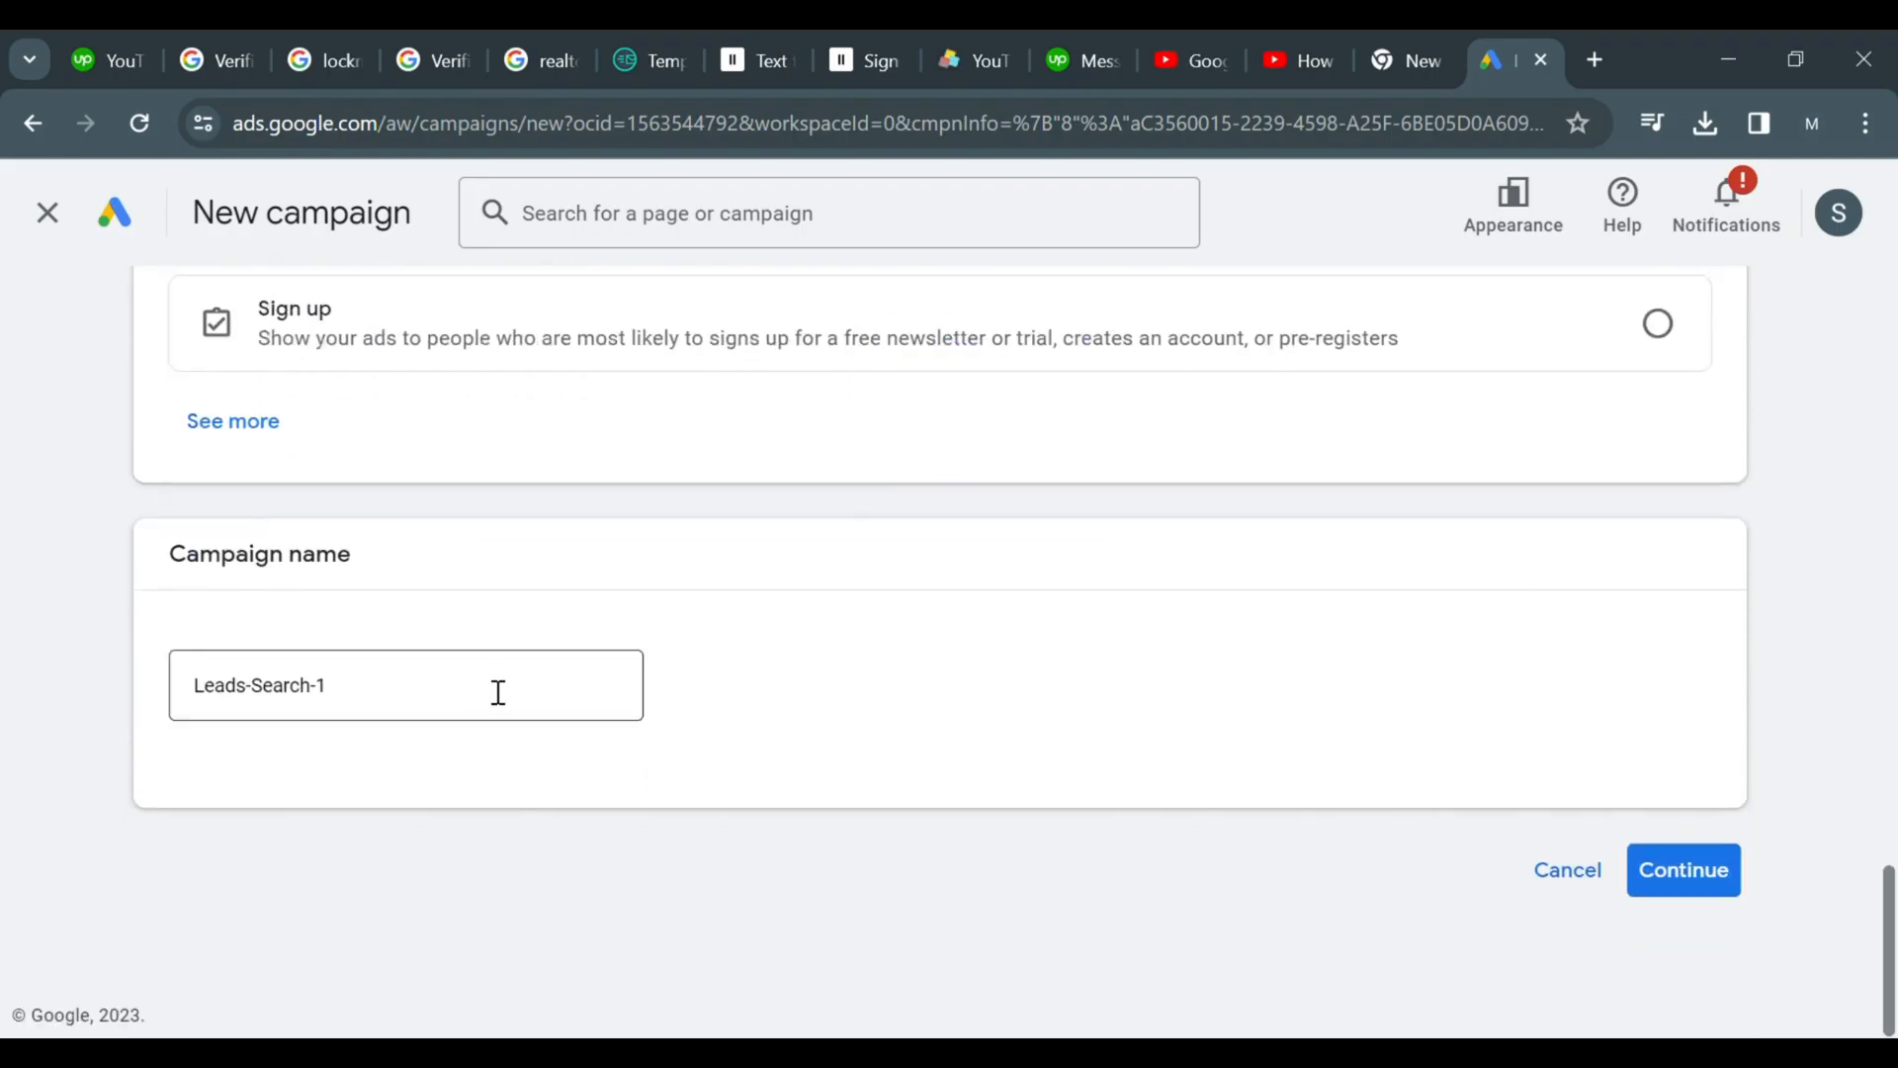
left_click(498, 692)
key("BackSpace")
key("BackSpace")
key("BackSpace")
key("BackSpace")
key("BackSpace")
key("BackSpace")
key("BackSpace")
key("BackSpace")
key("BackSpace")
key("BackSpace")
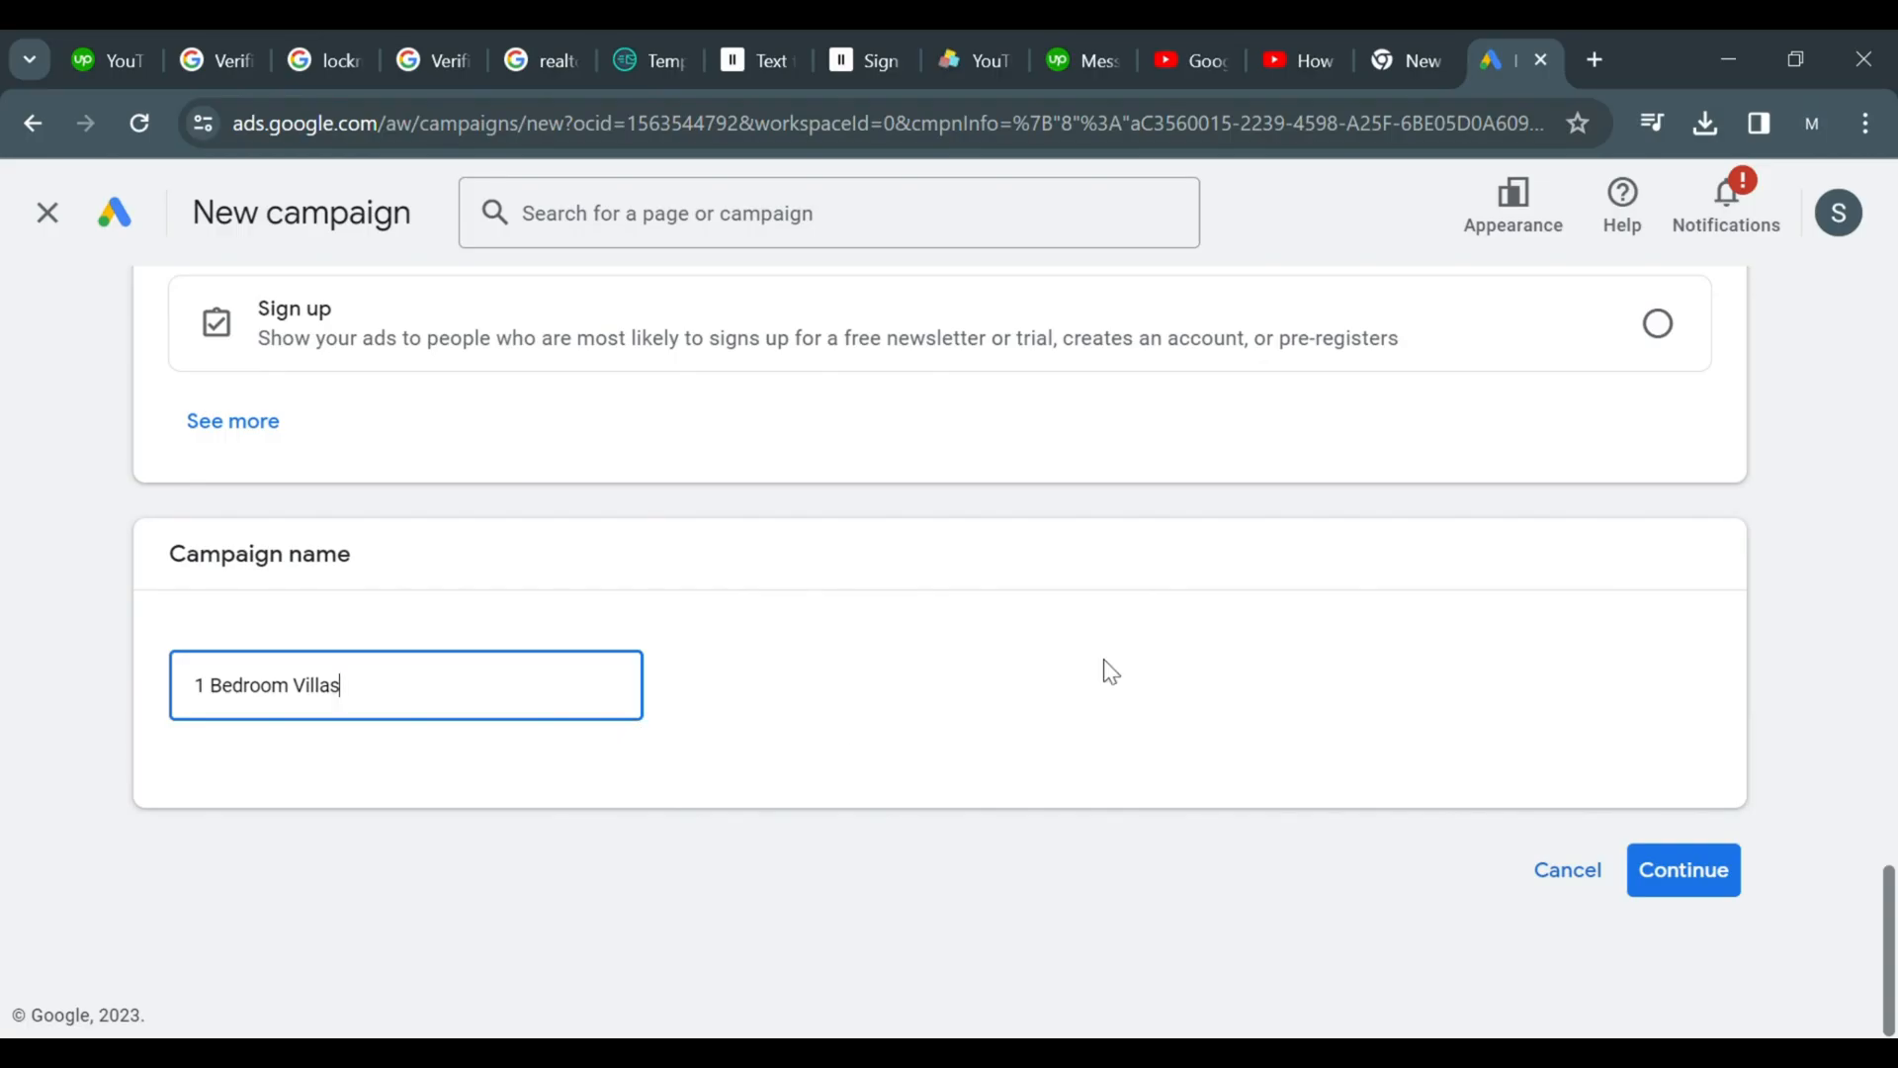
Choose Form submissions from your ads as the leads conversion goal
left_click(1631, 880)
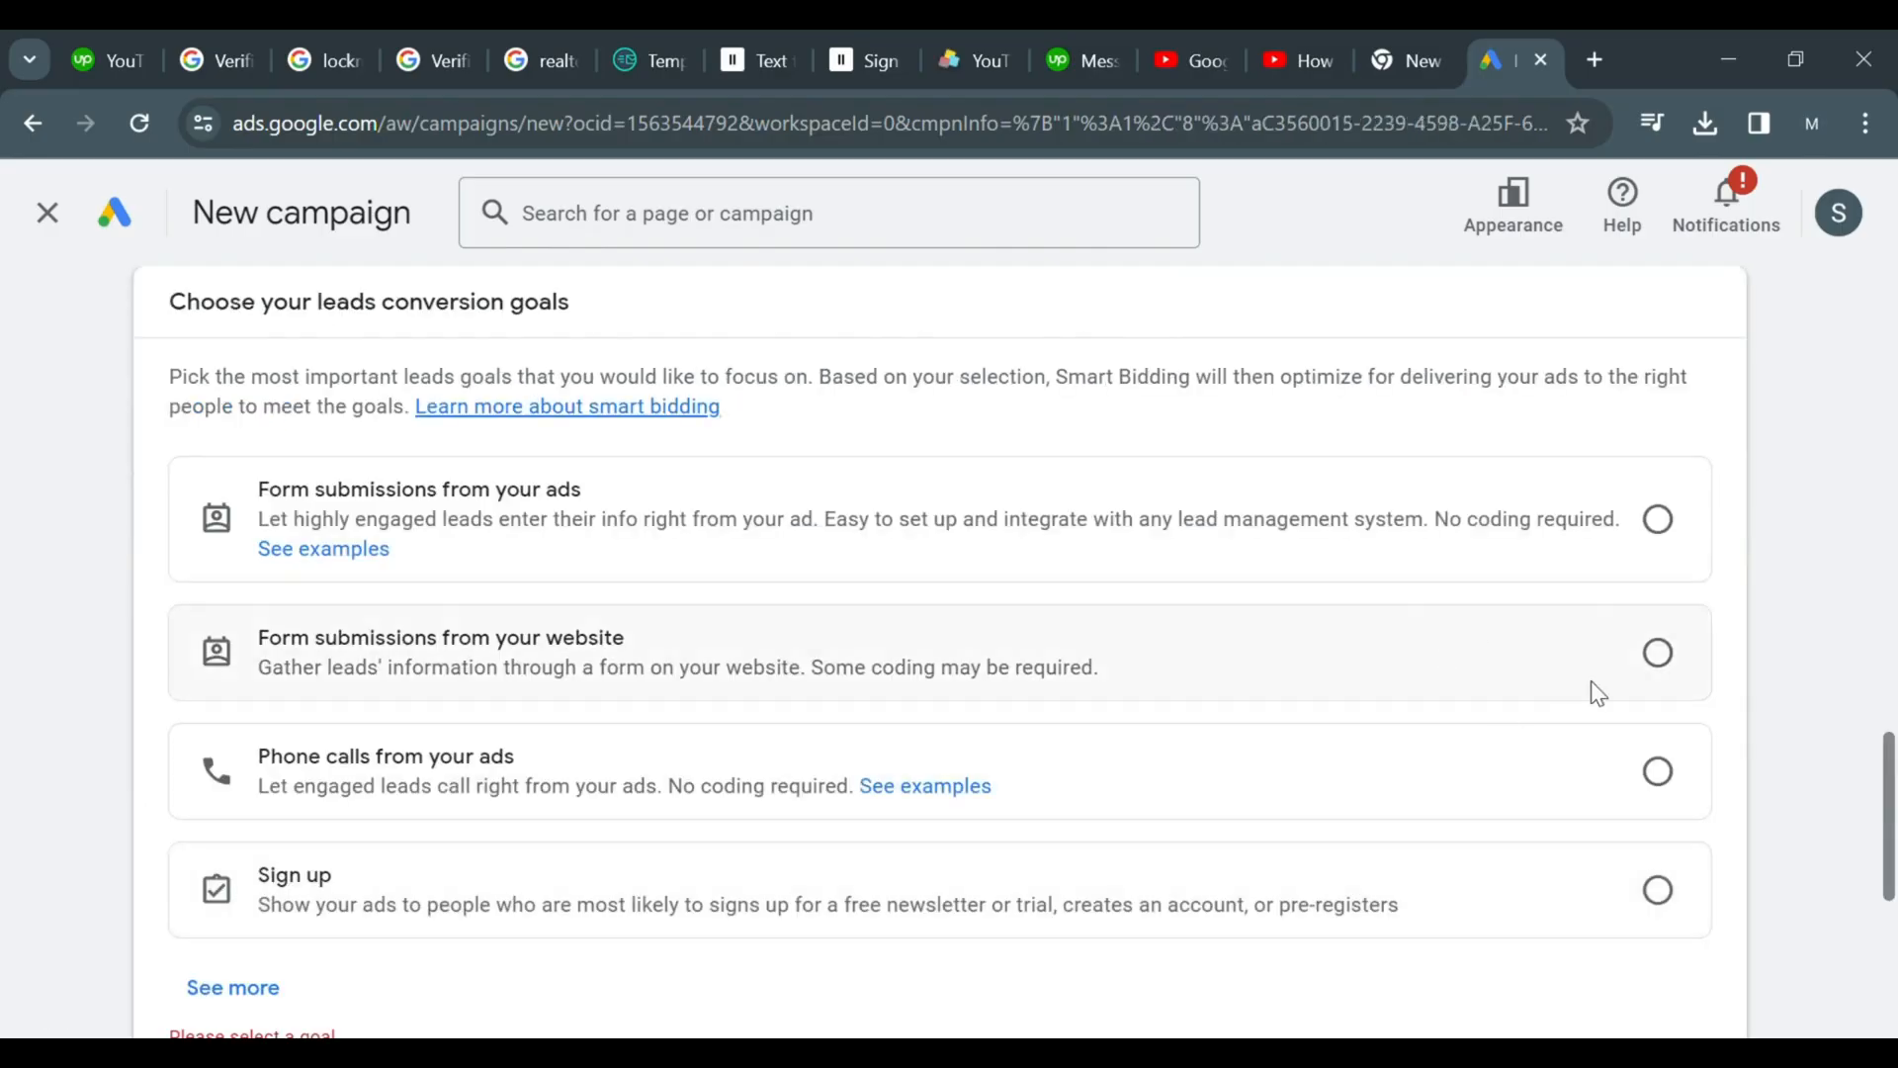
left_click_drag(1895, 787, 1853, 763)
left_click(1679, 632)
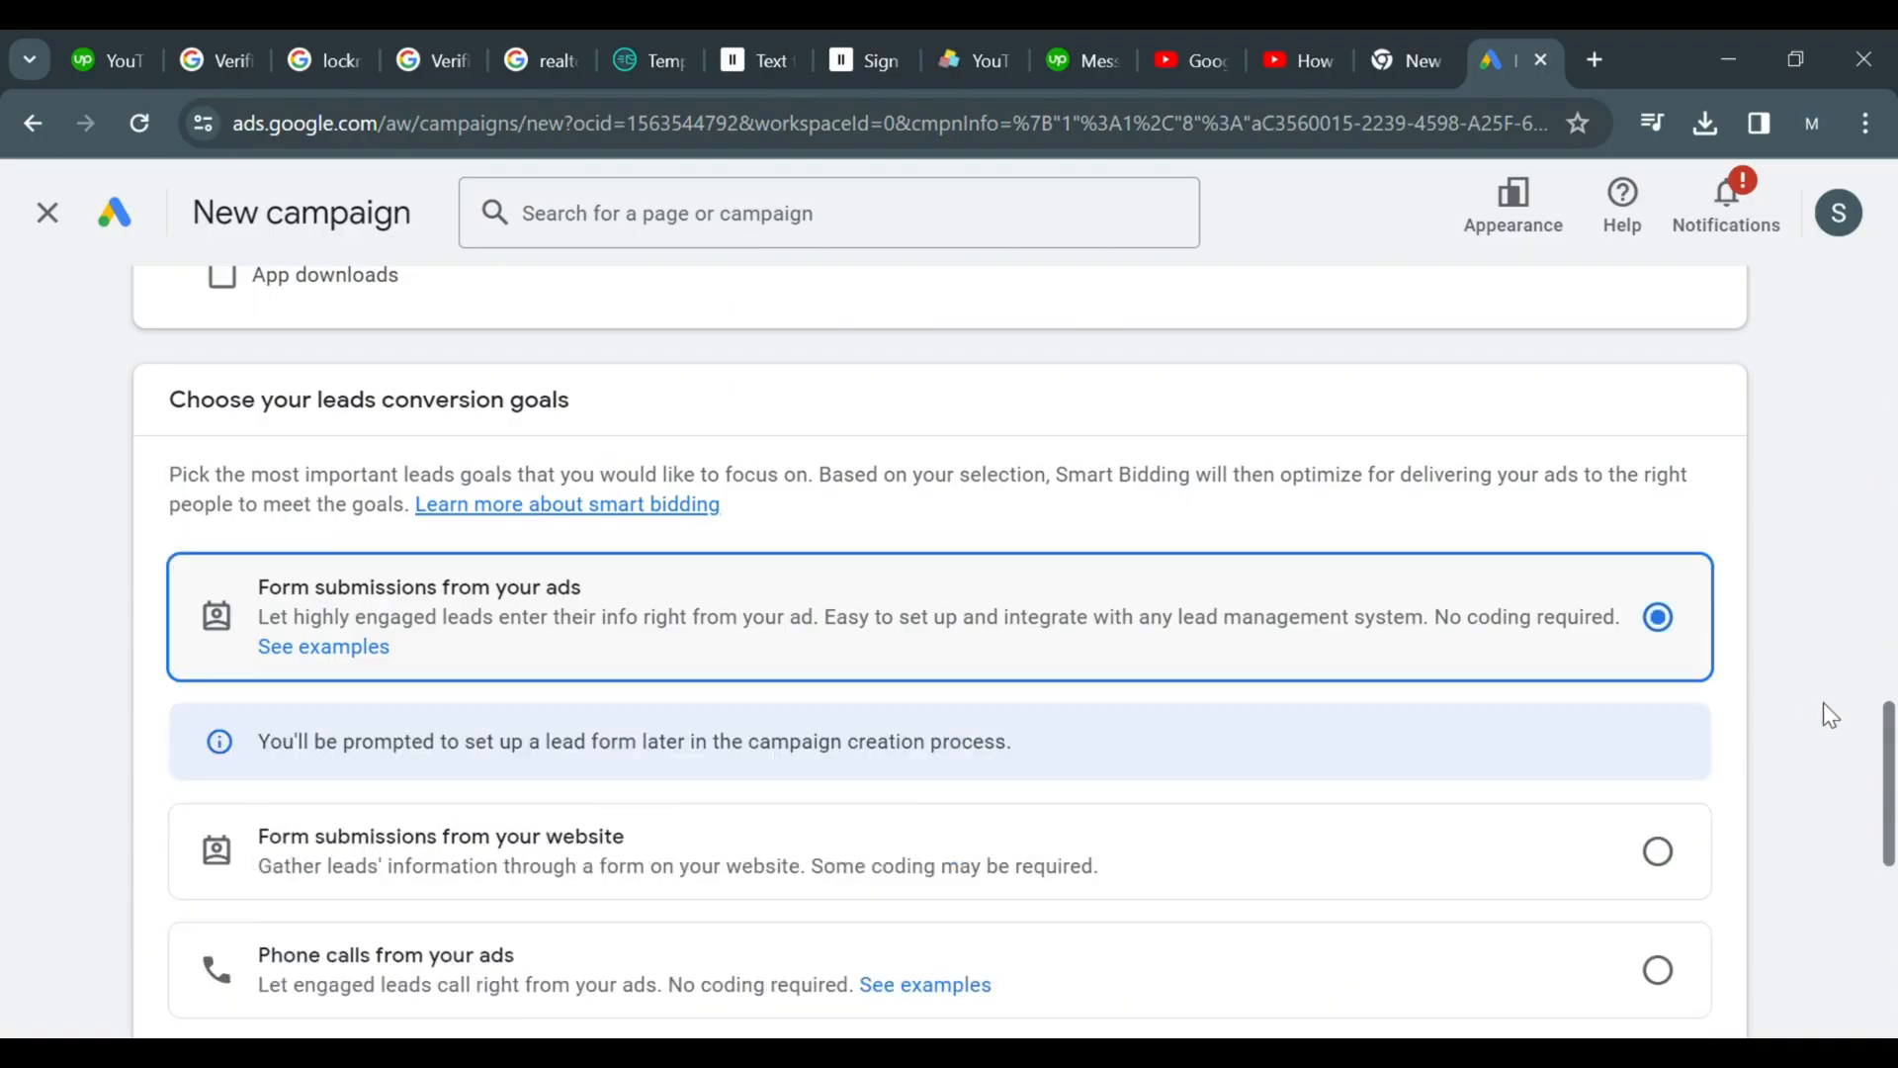
Continue the campaign setup to the bidding stage
scroll(1894, 803, "down", 1)
scroll(1894, 803, "down", 2)
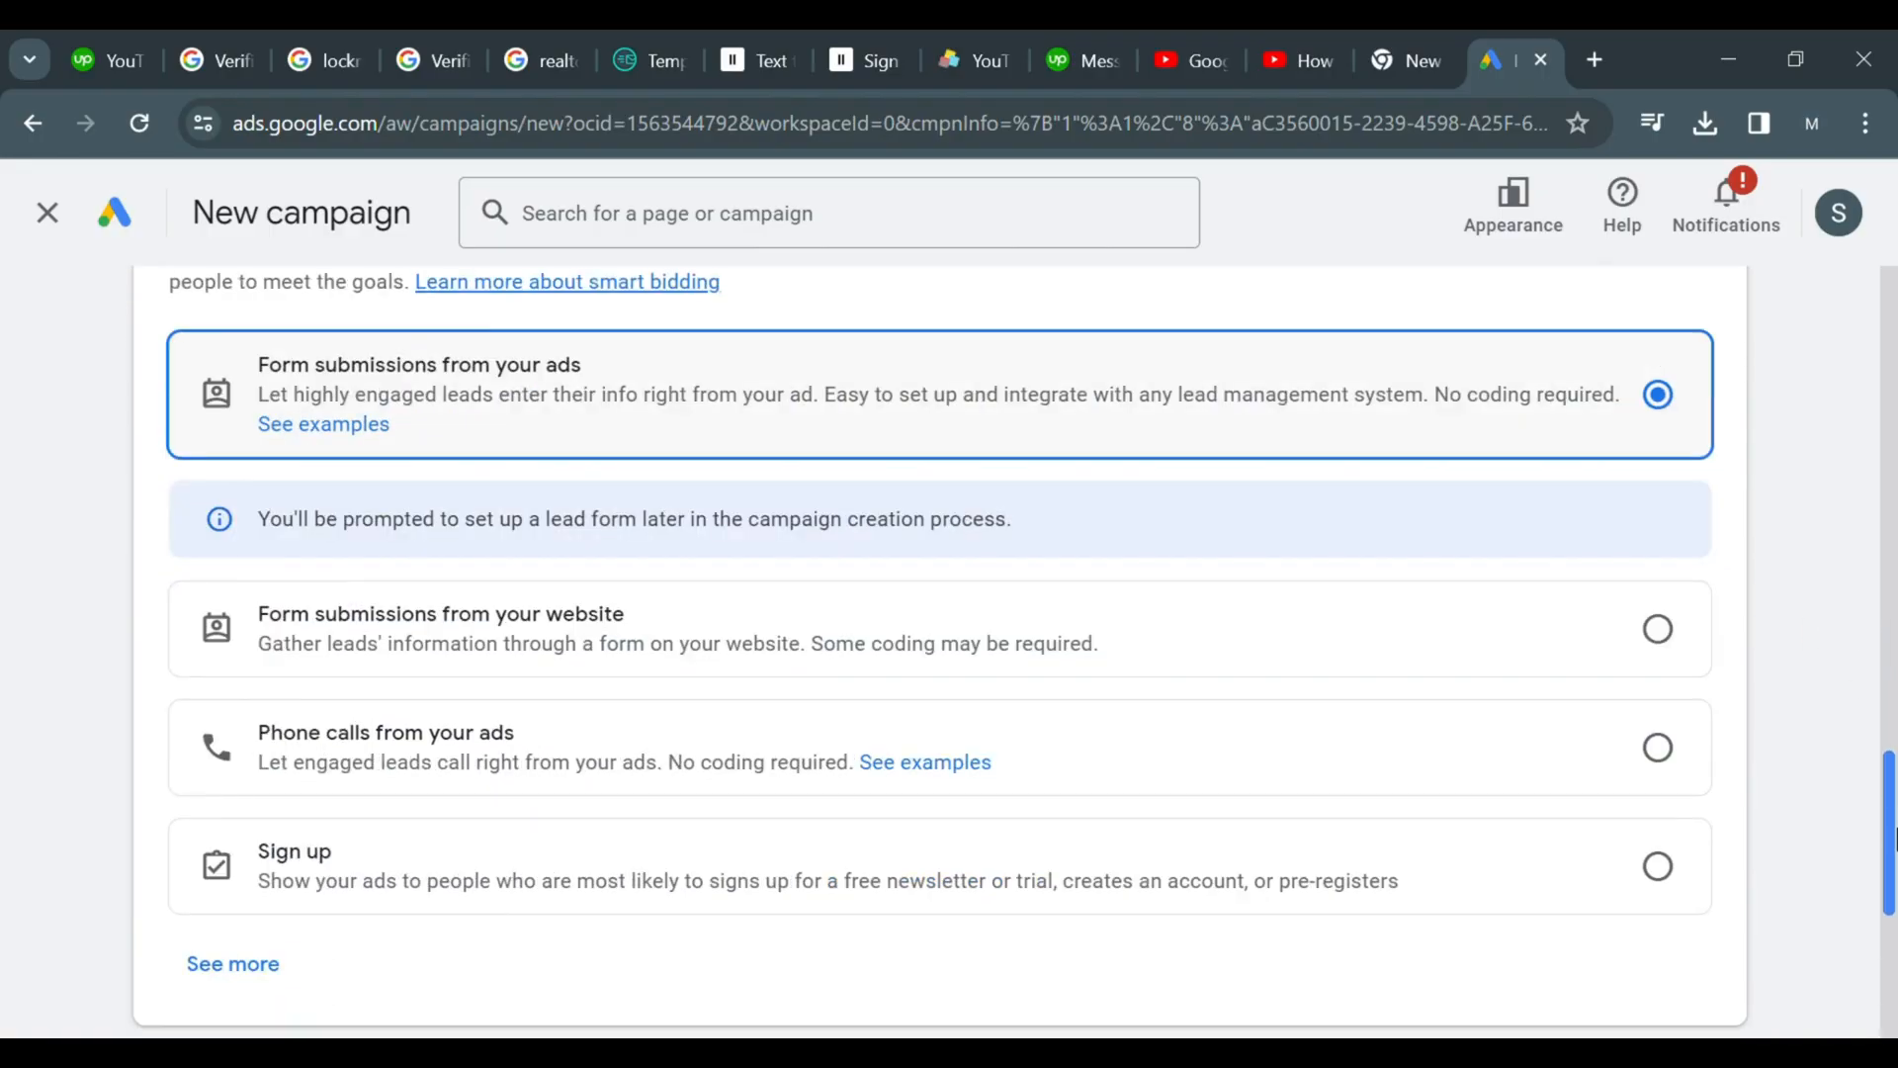
scroll(1813, 912, "down", 5)
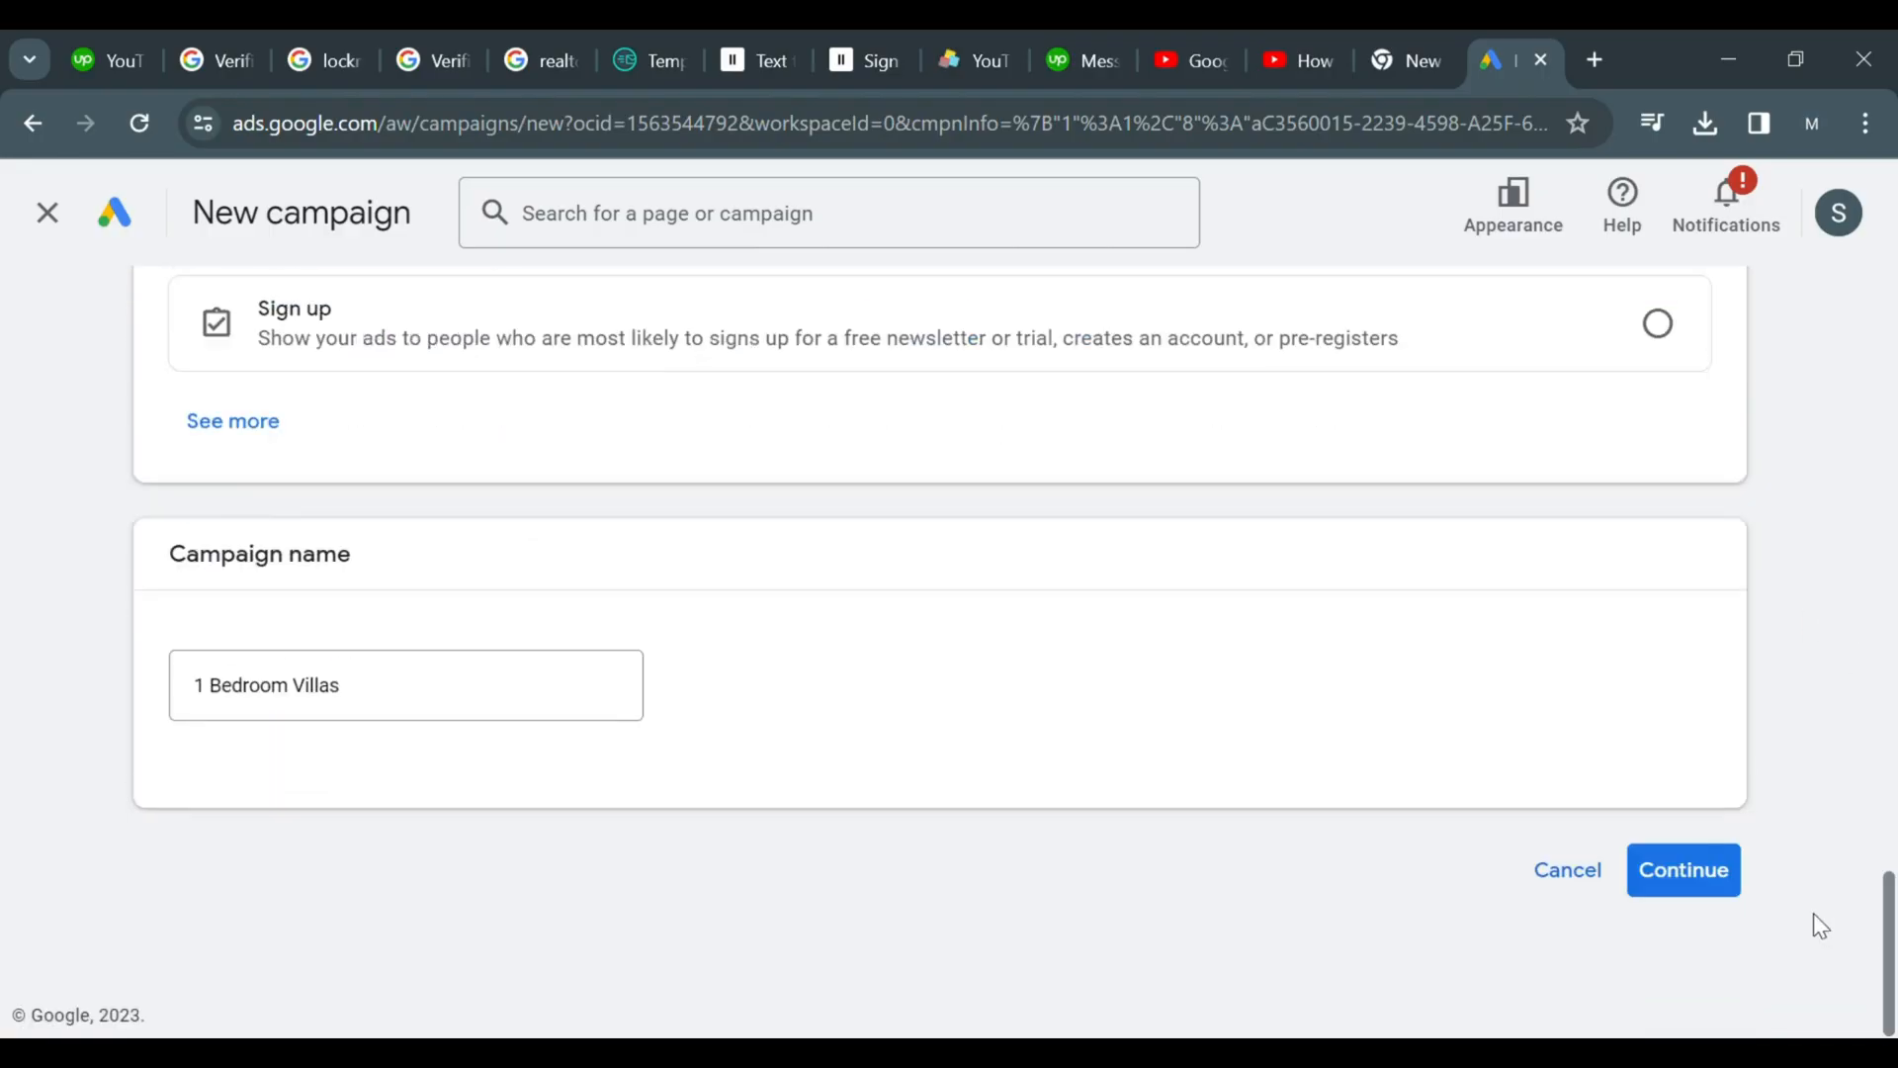
left_click(1704, 870)
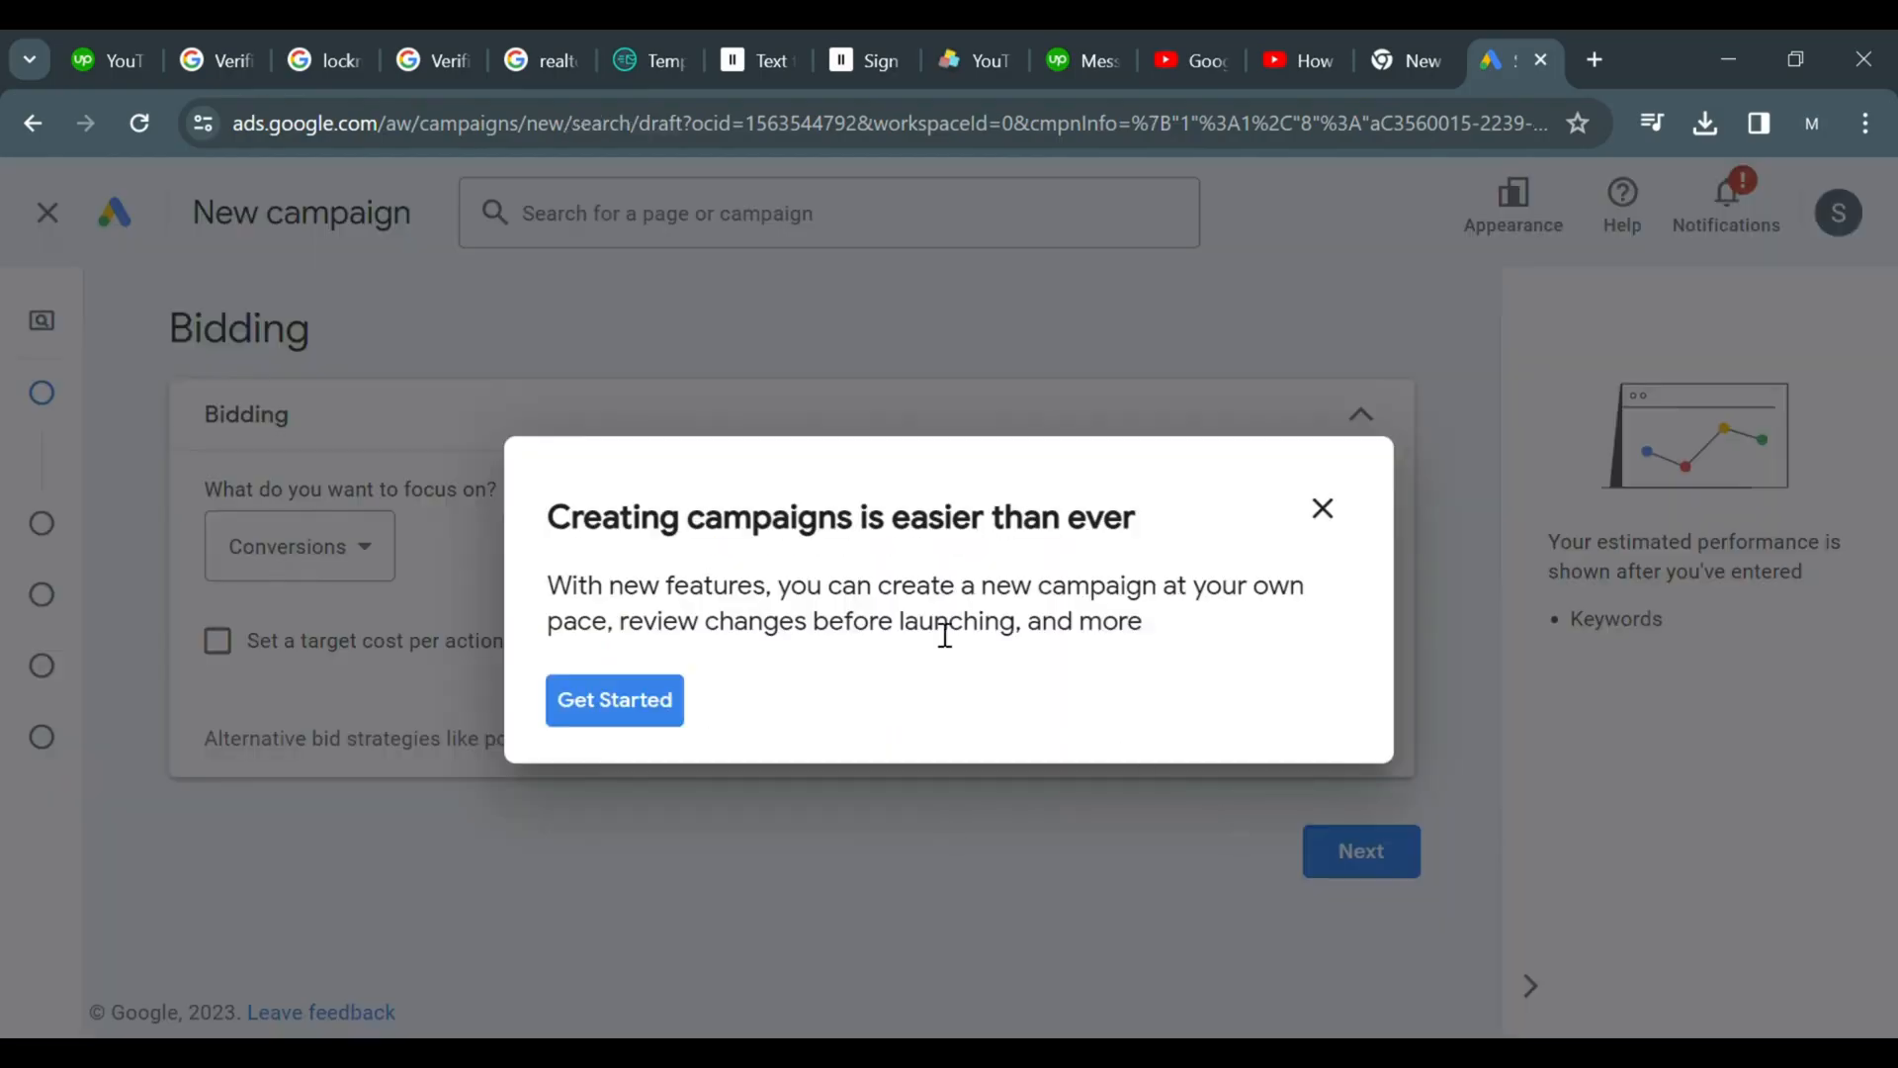
Keep Conversions as the bidding focus and proceed to the campaign settings
left_click(638, 704)
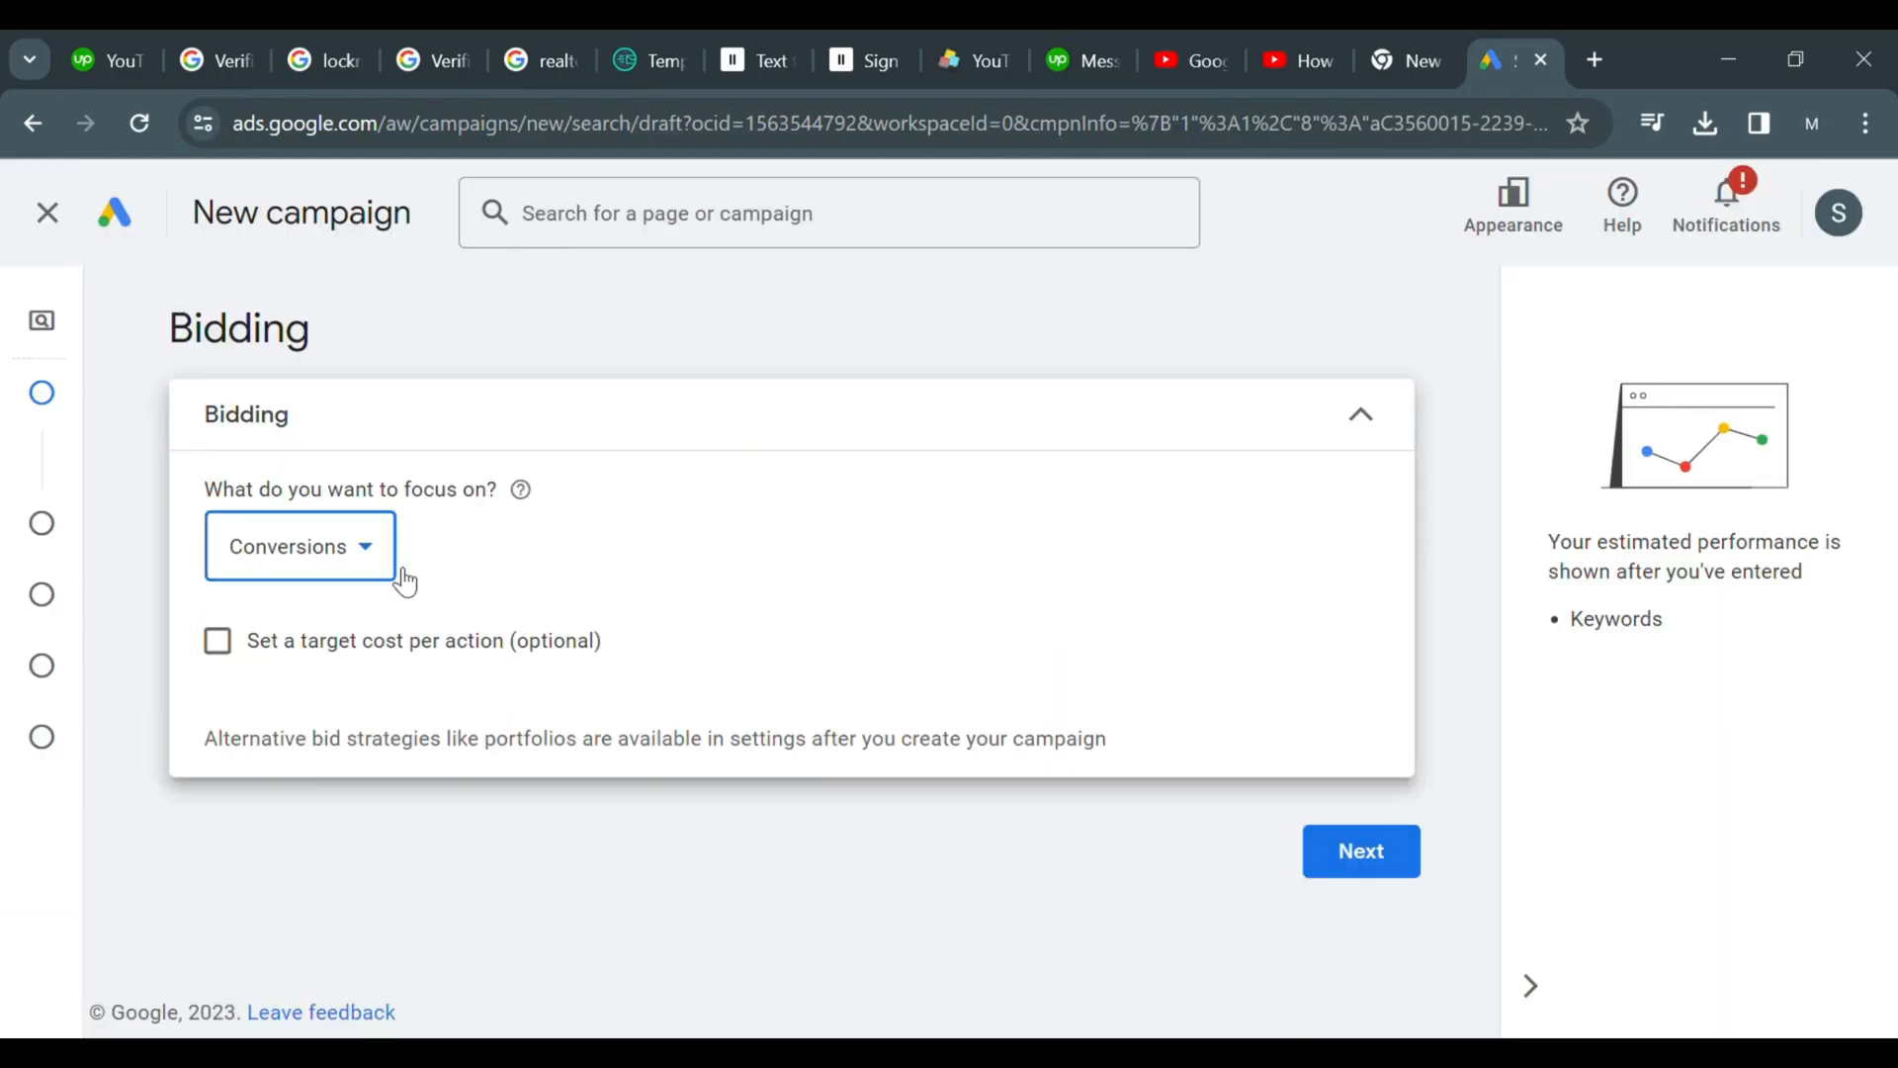
left_click(400, 570)
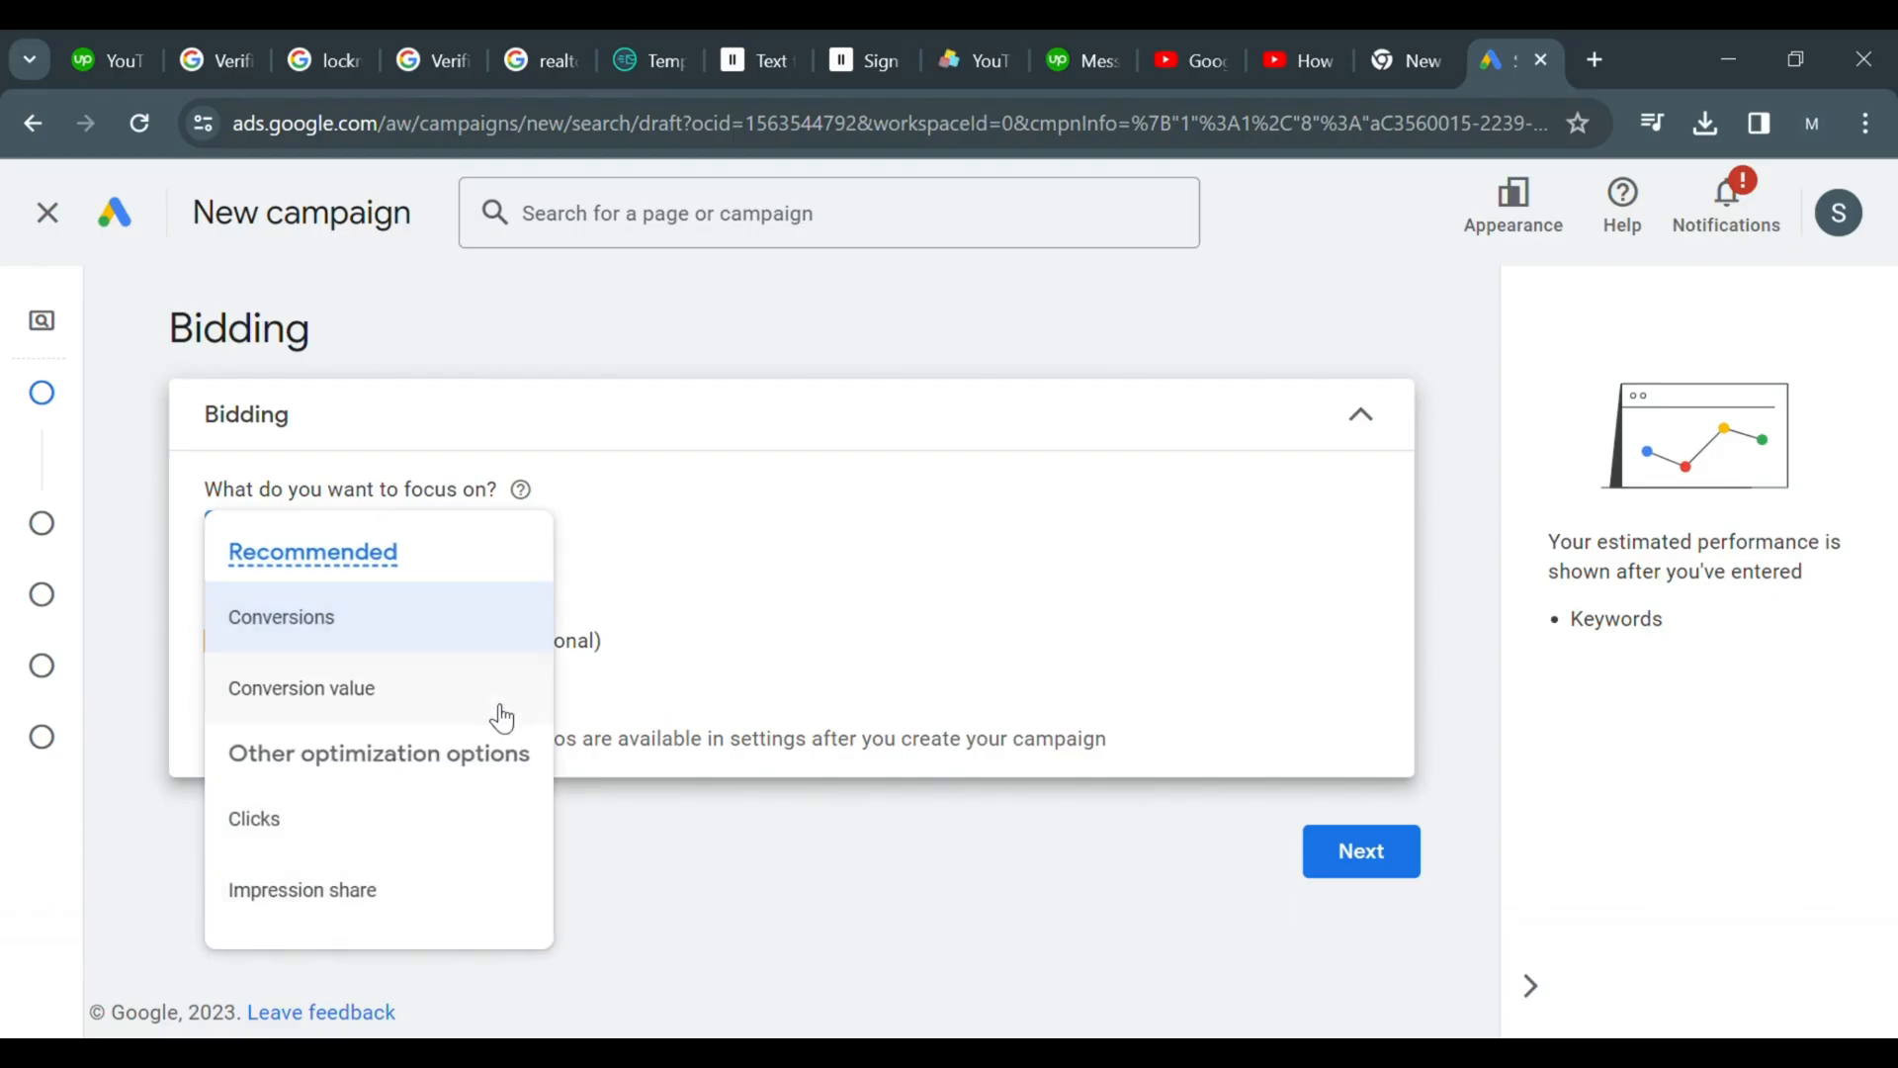
left_click(791, 573)
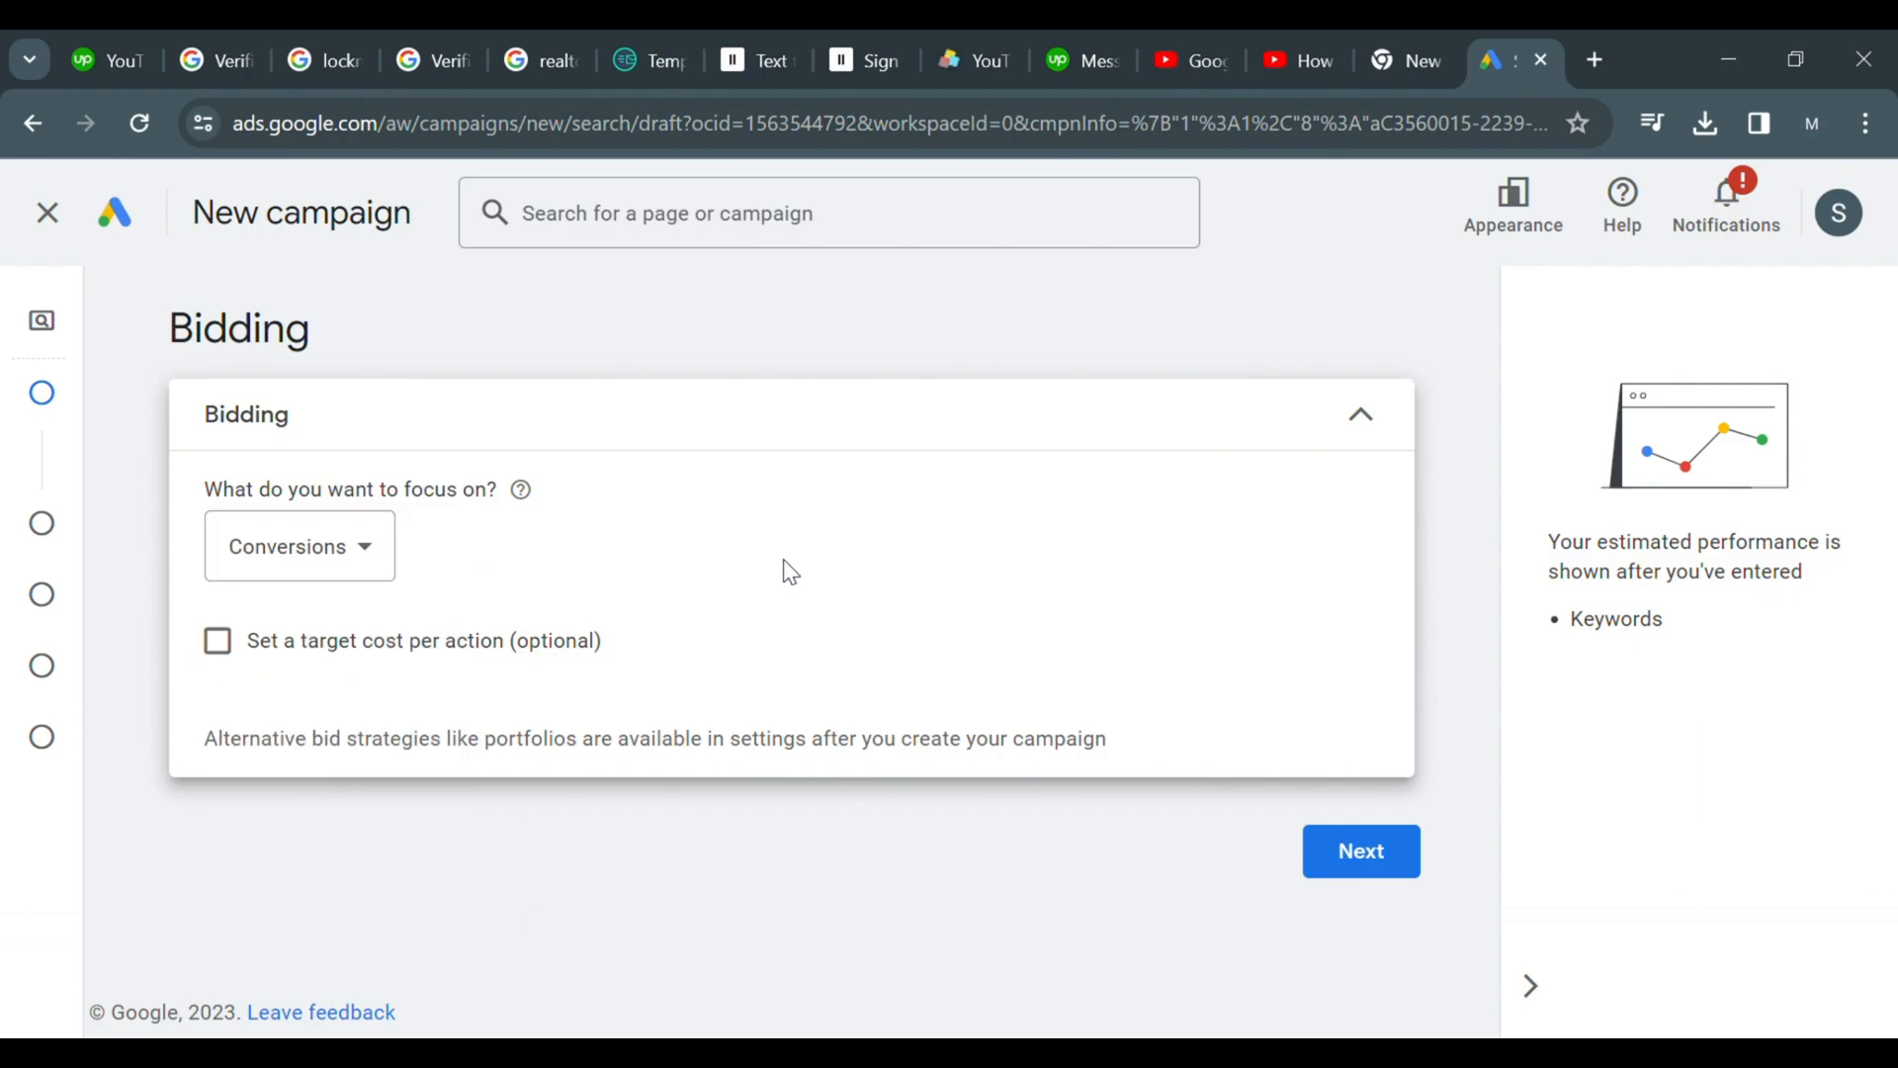
left_click(1356, 850)
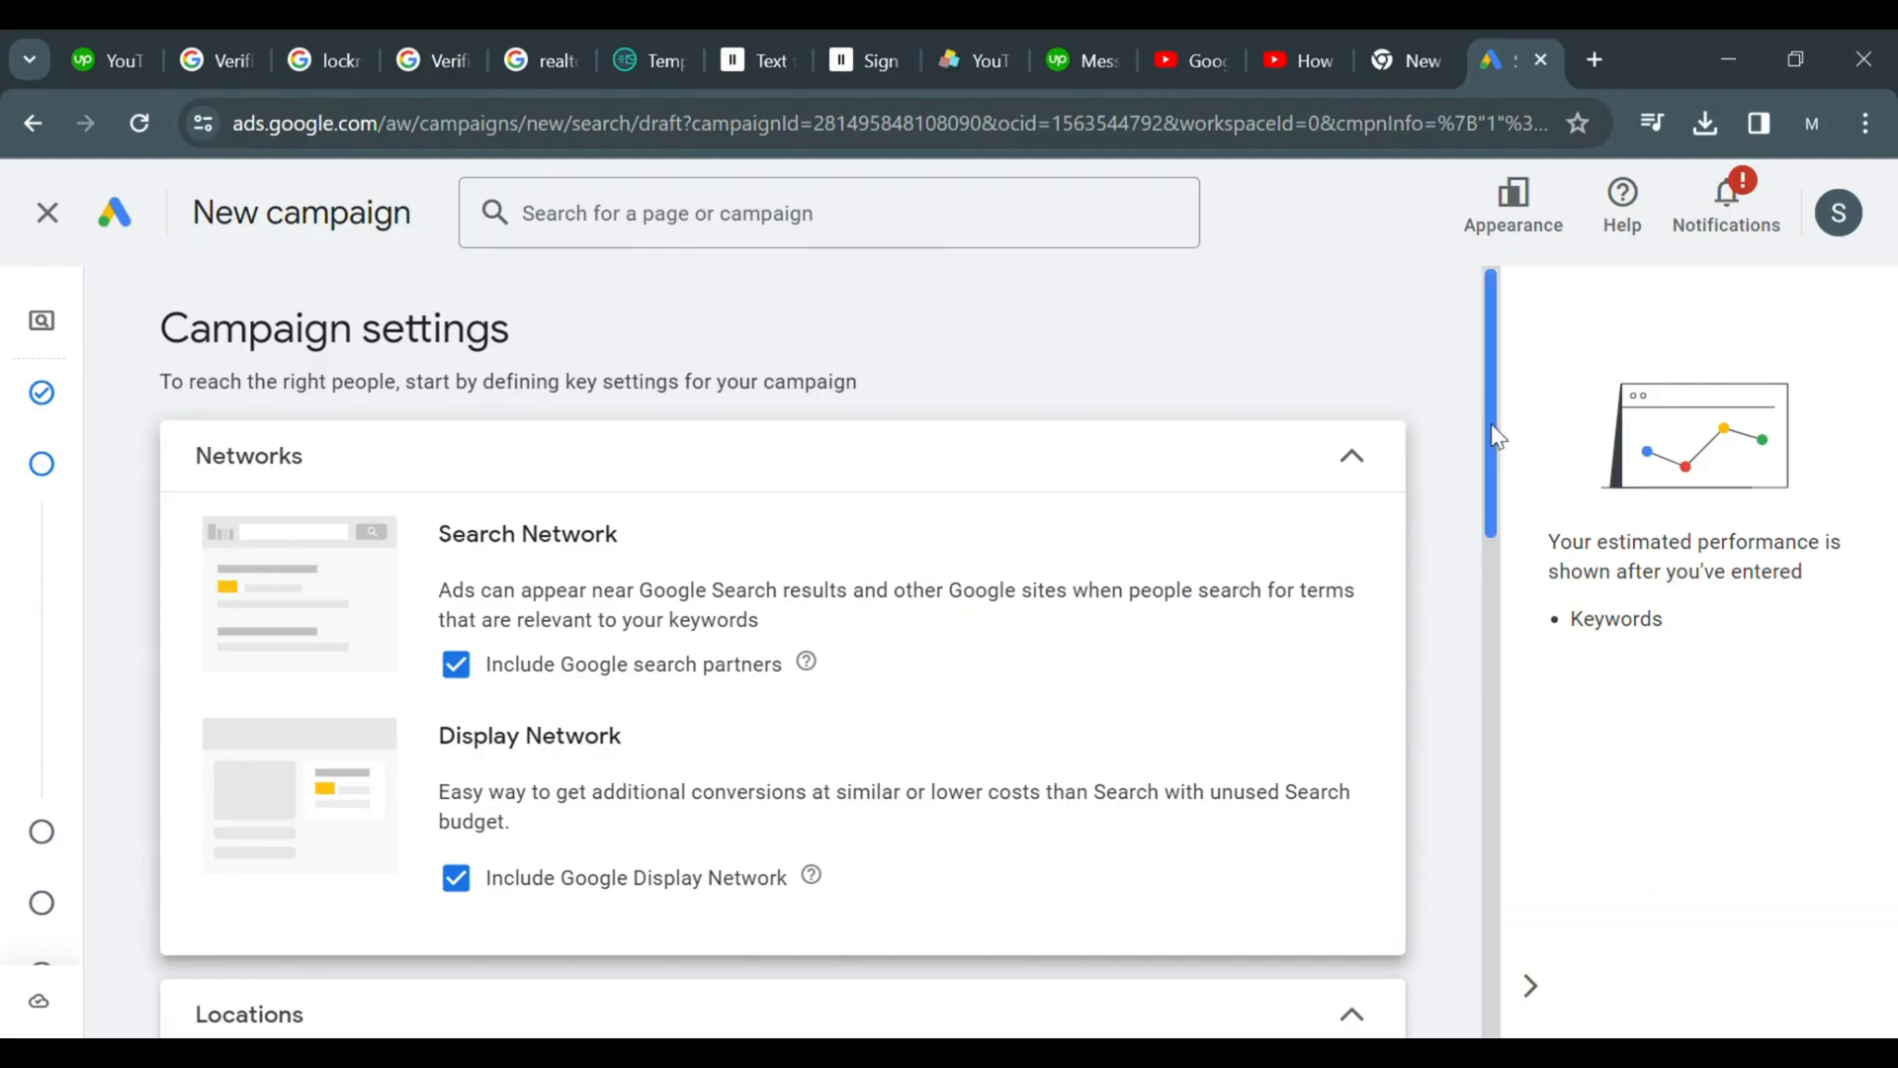
Exclude the Google Display Network from the campaign's networks
scroll(1501, 443, "down", 1)
left_click_drag(1503, 447, 1493, 501)
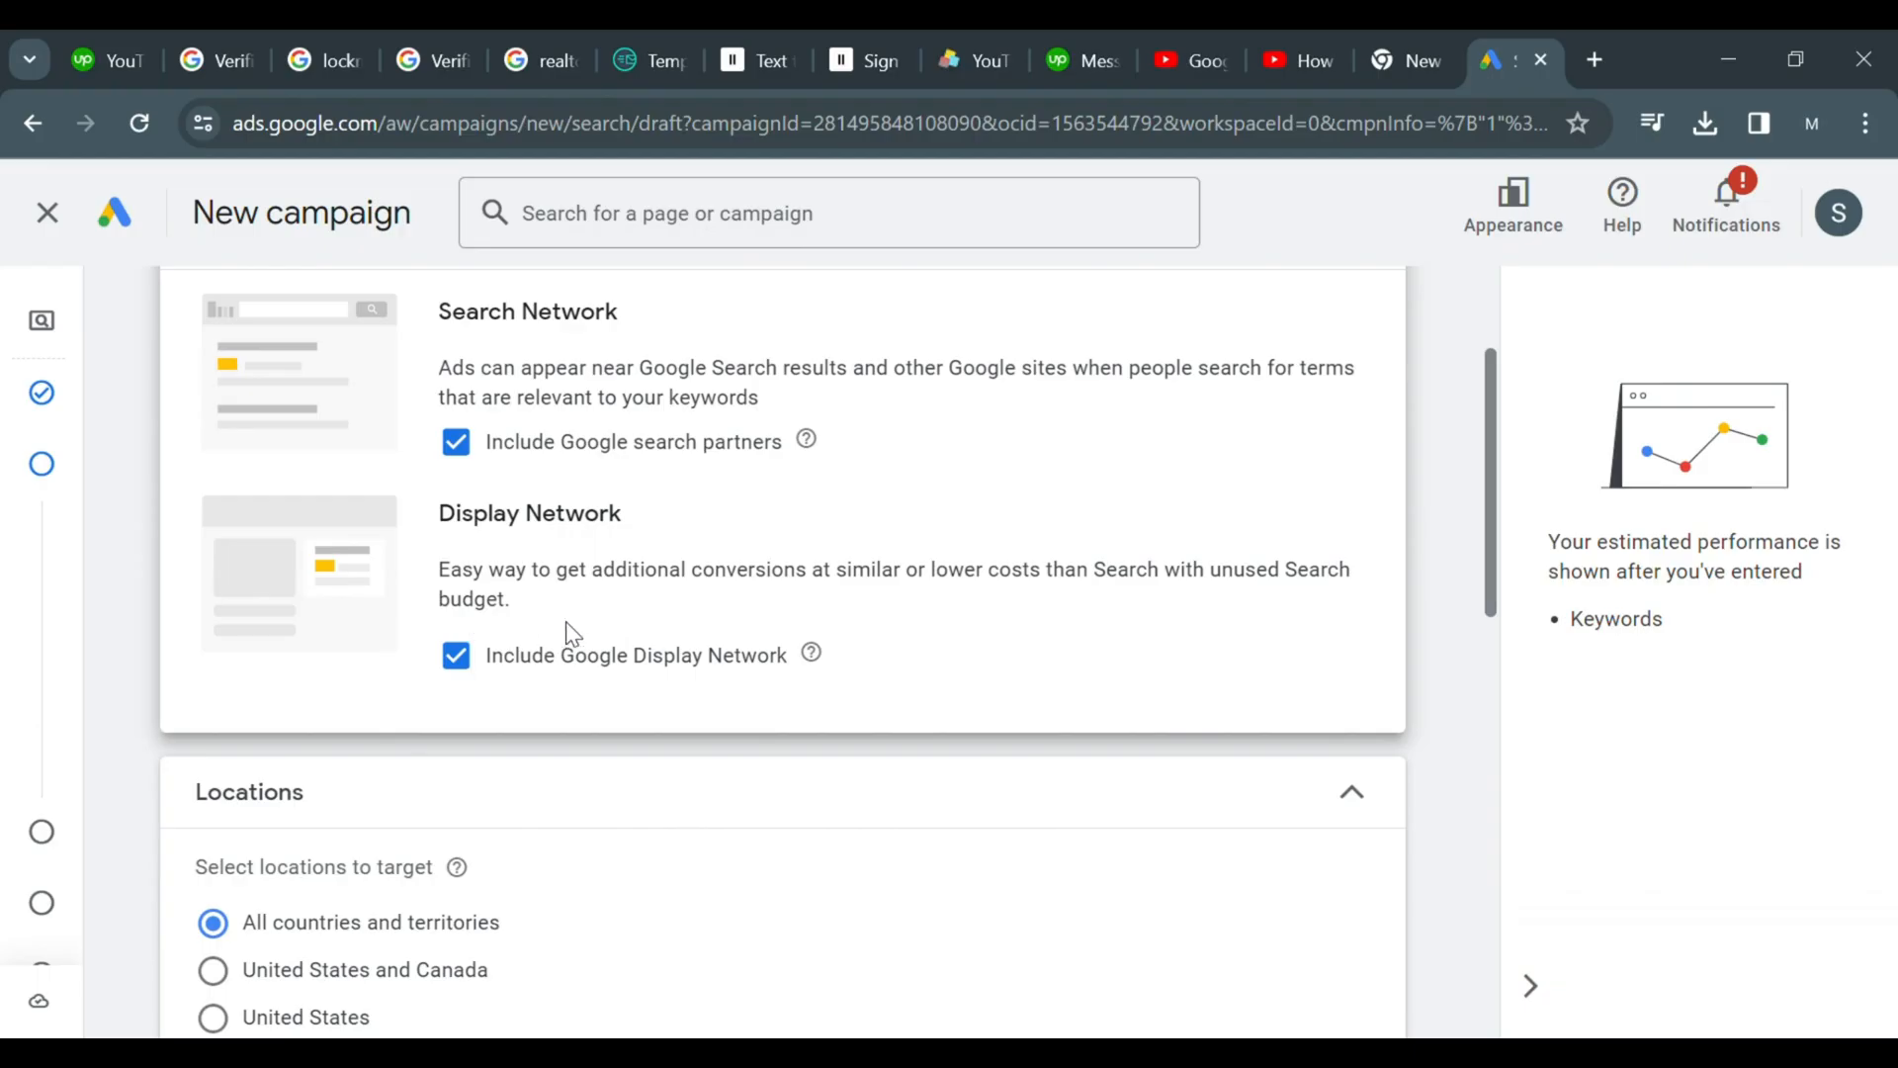
left_click(551, 671)
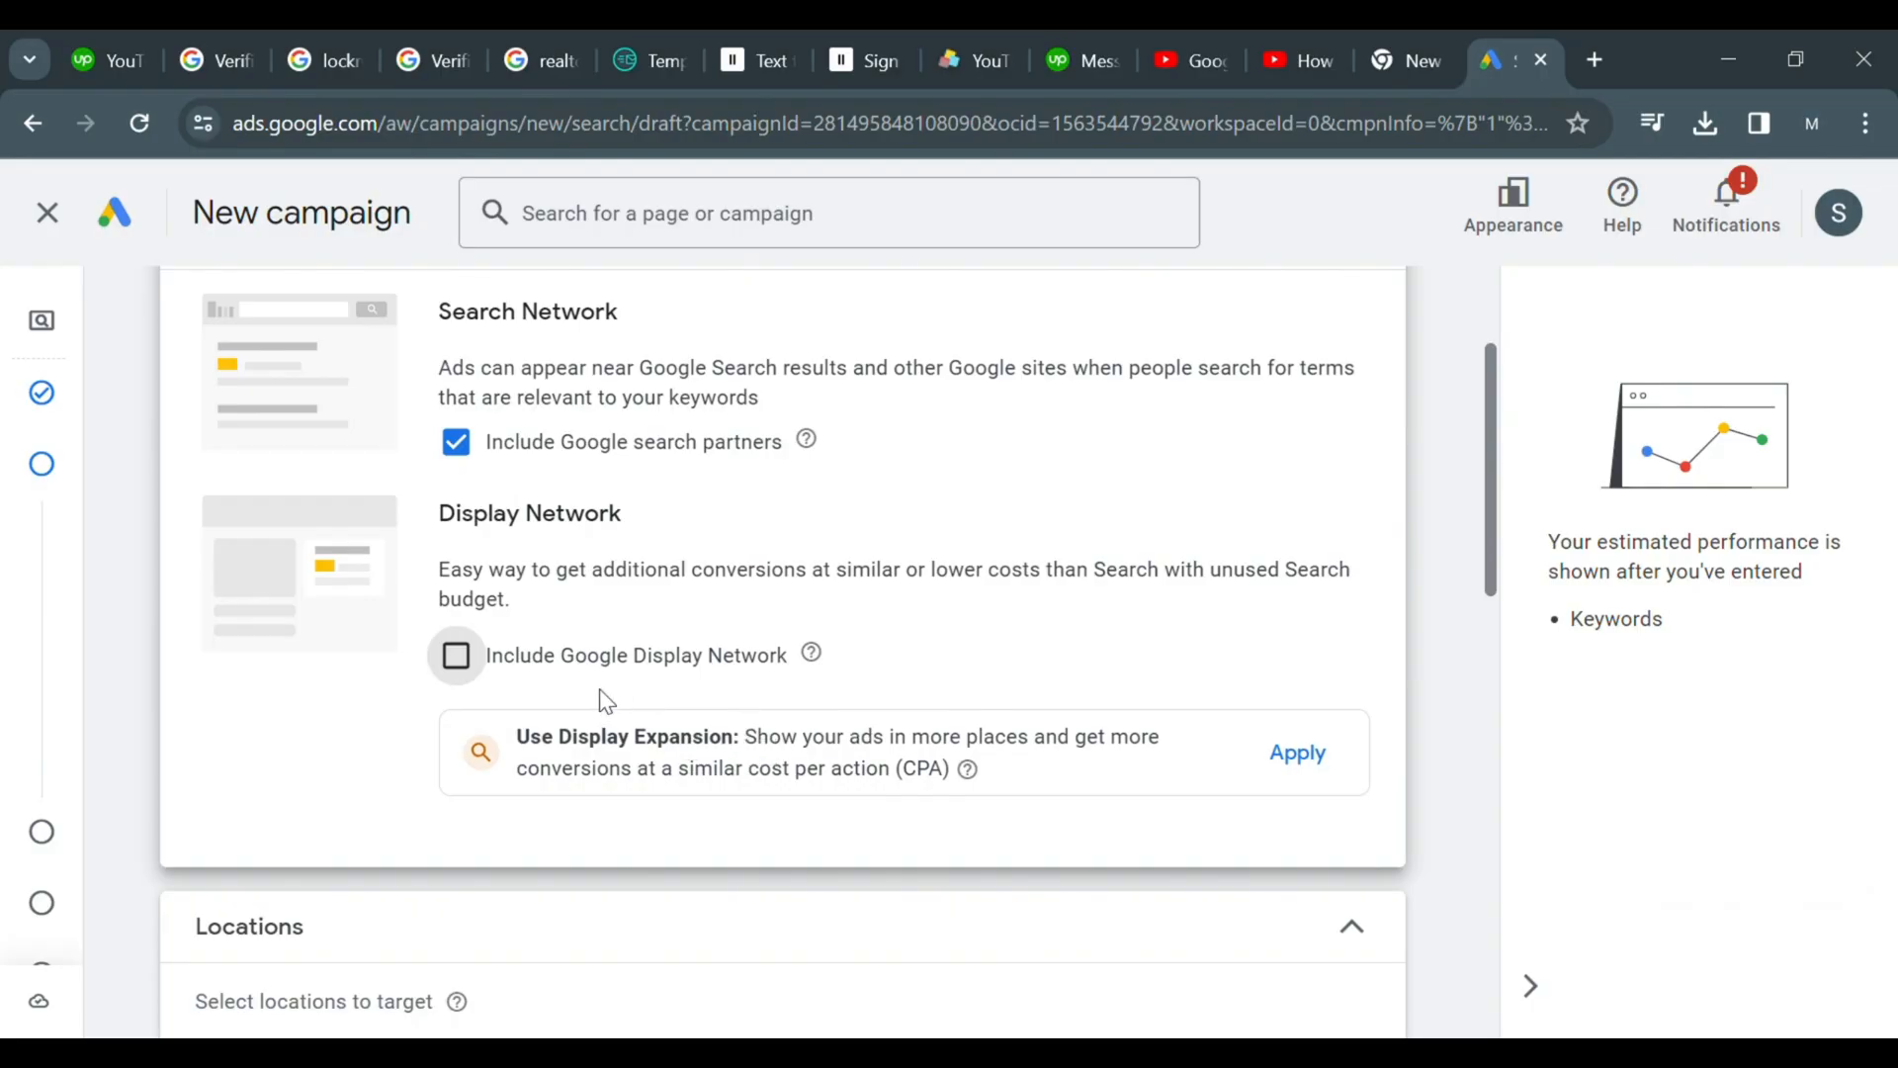
left_click(483, 660)
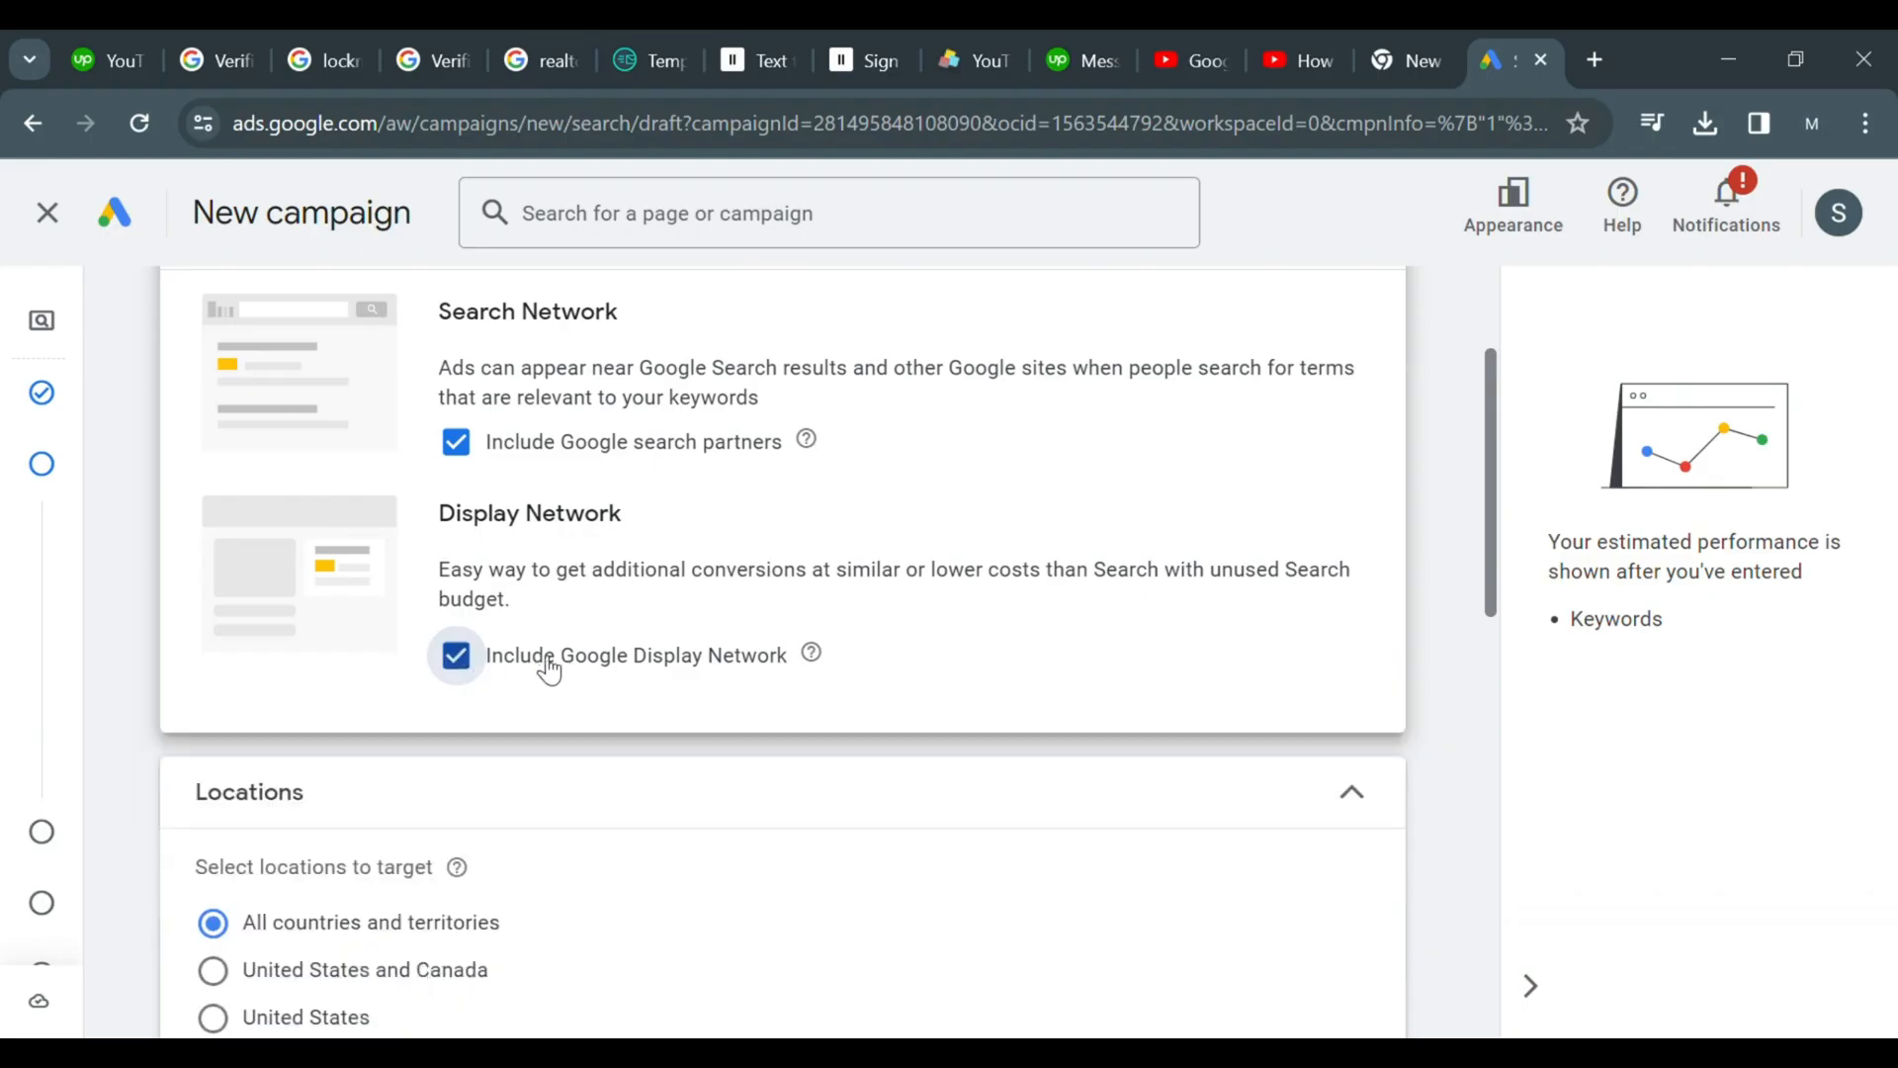
left_click(458, 660)
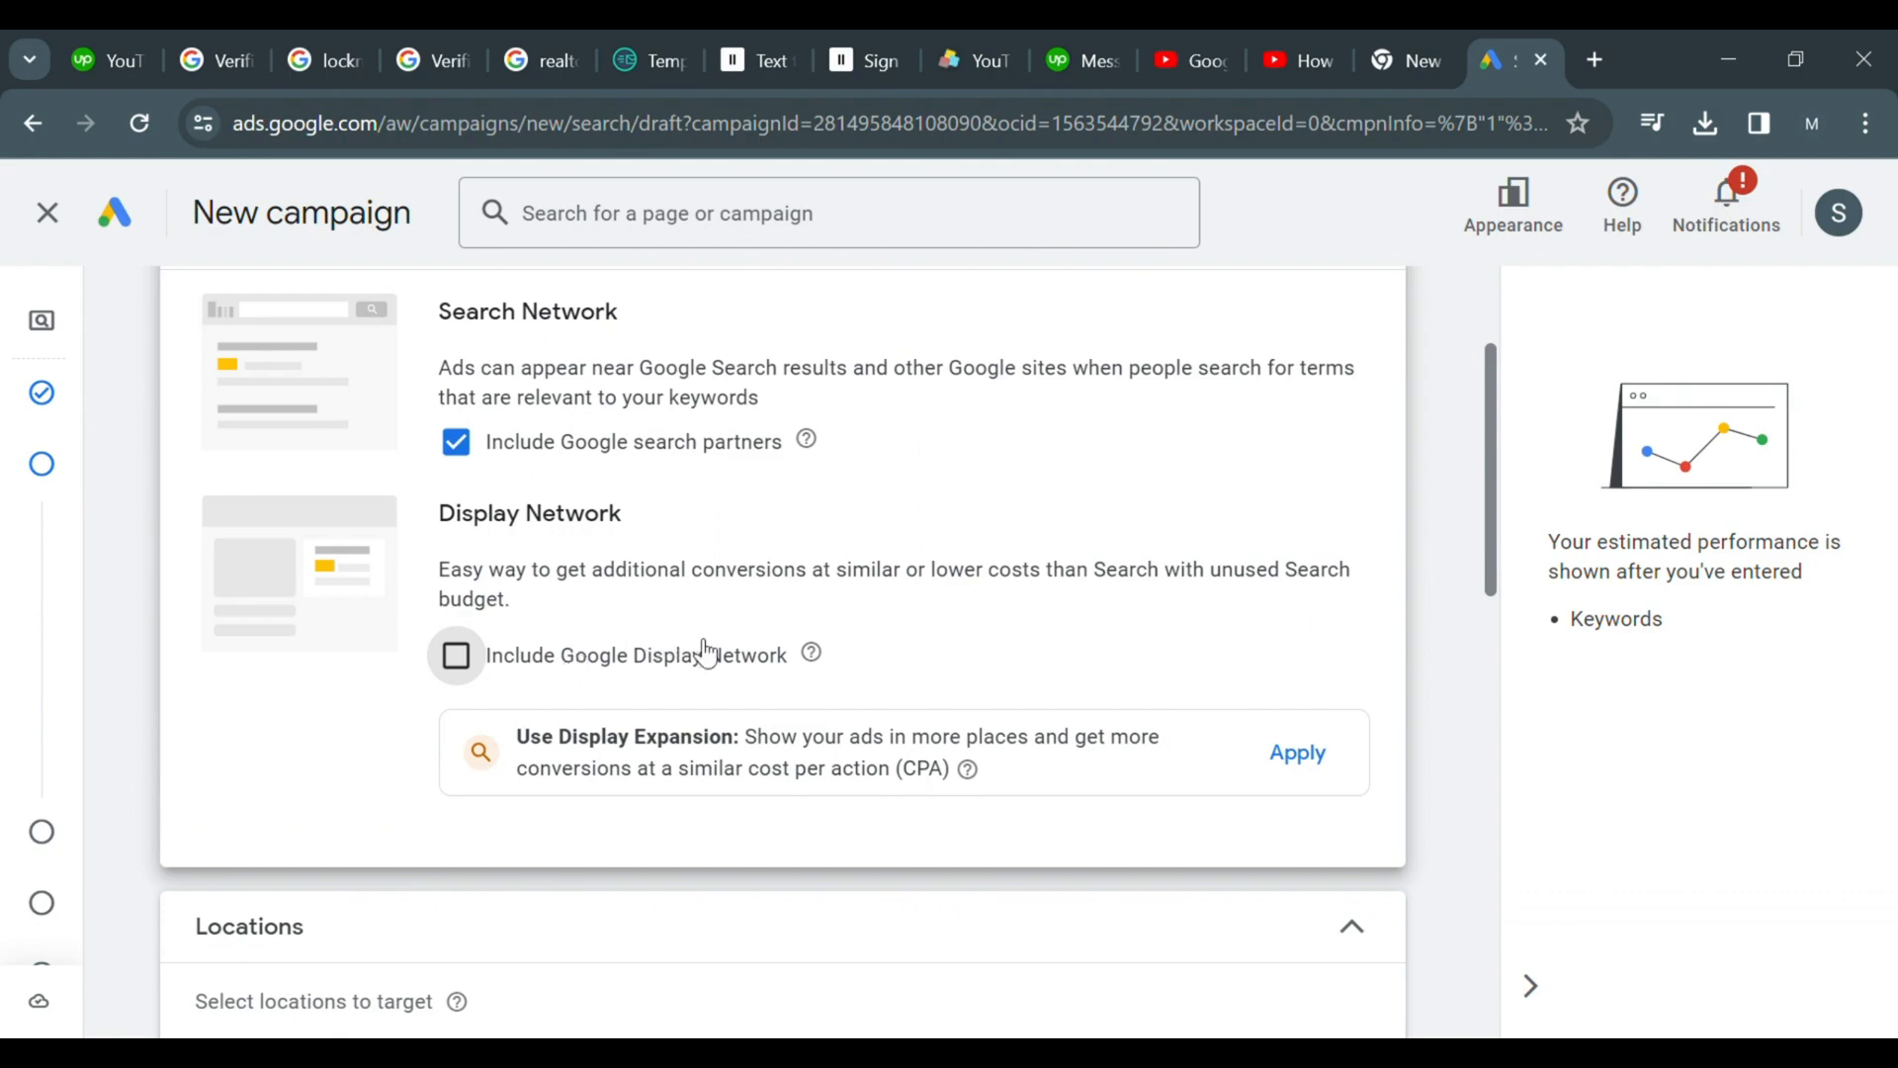
Choose to enter another location and target Australia country
left_click_drag(1492, 477, 1479, 632)
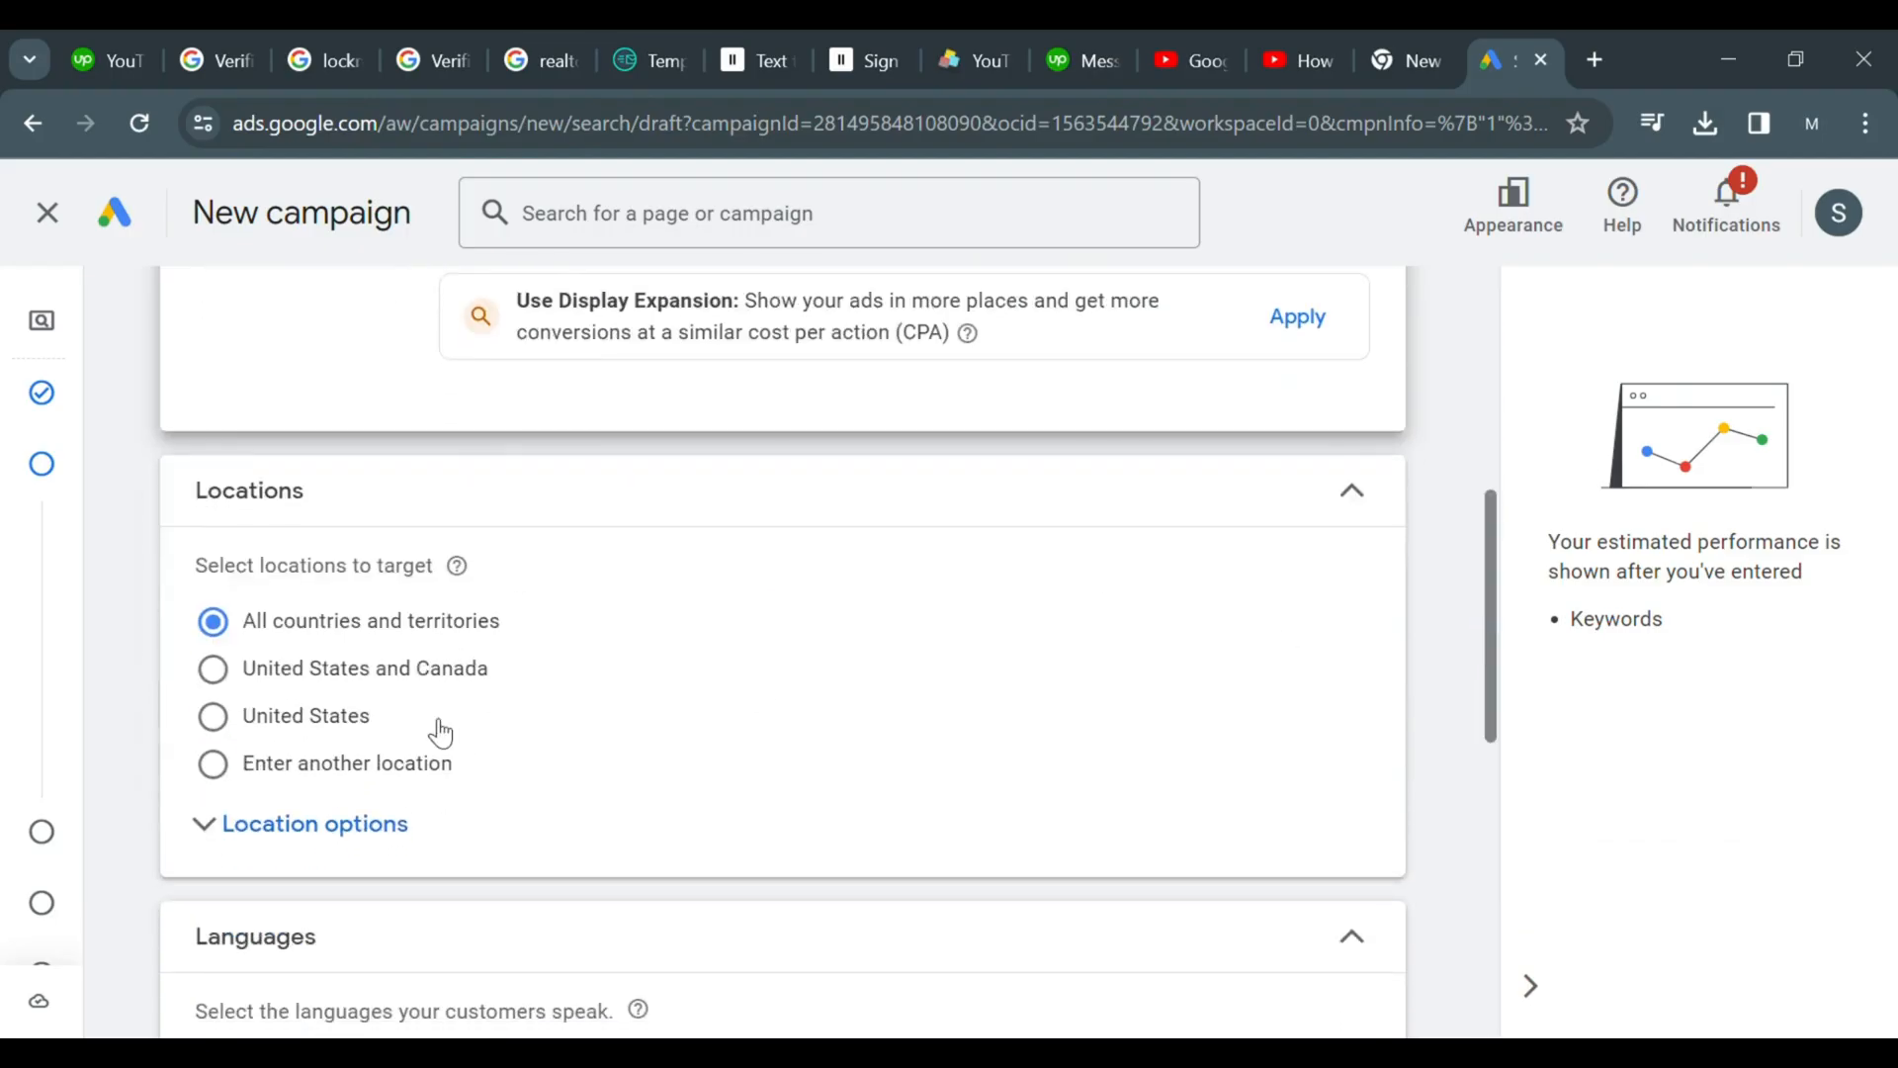
left_click(225, 759)
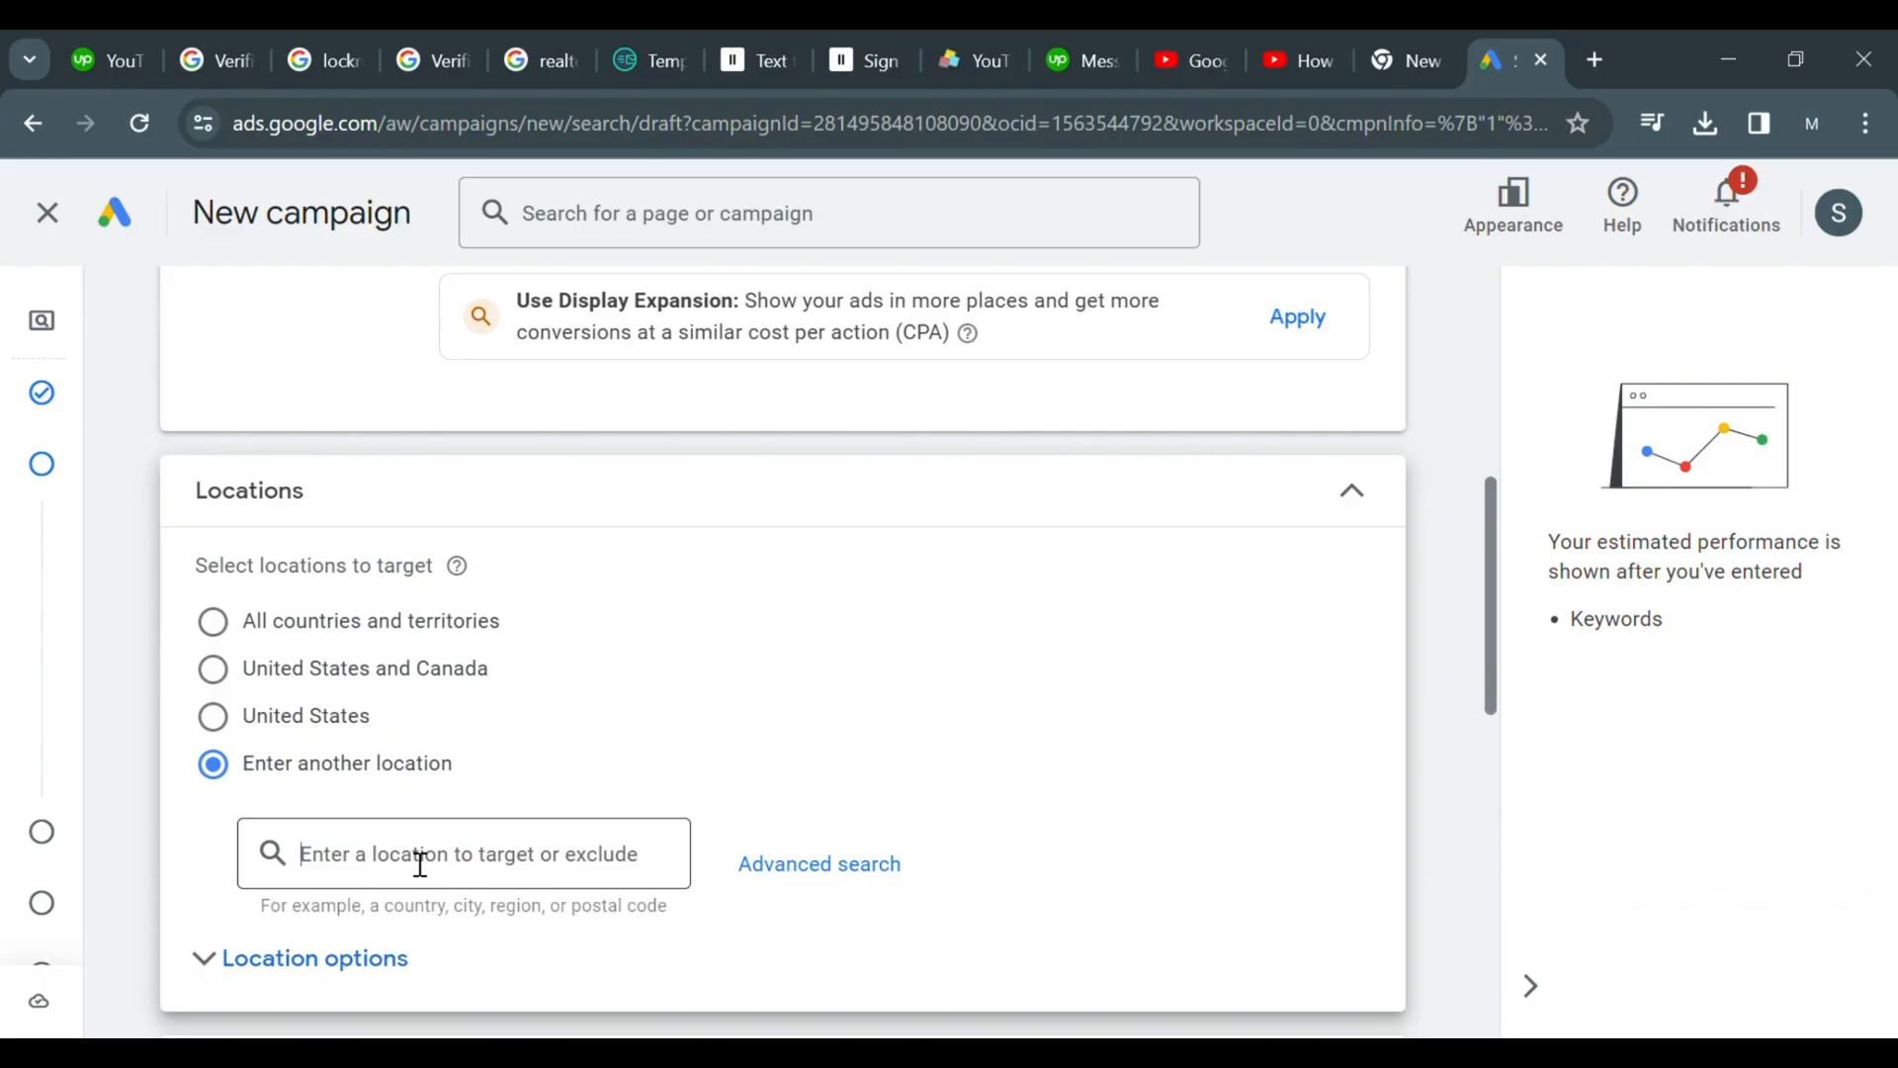
type("austr")
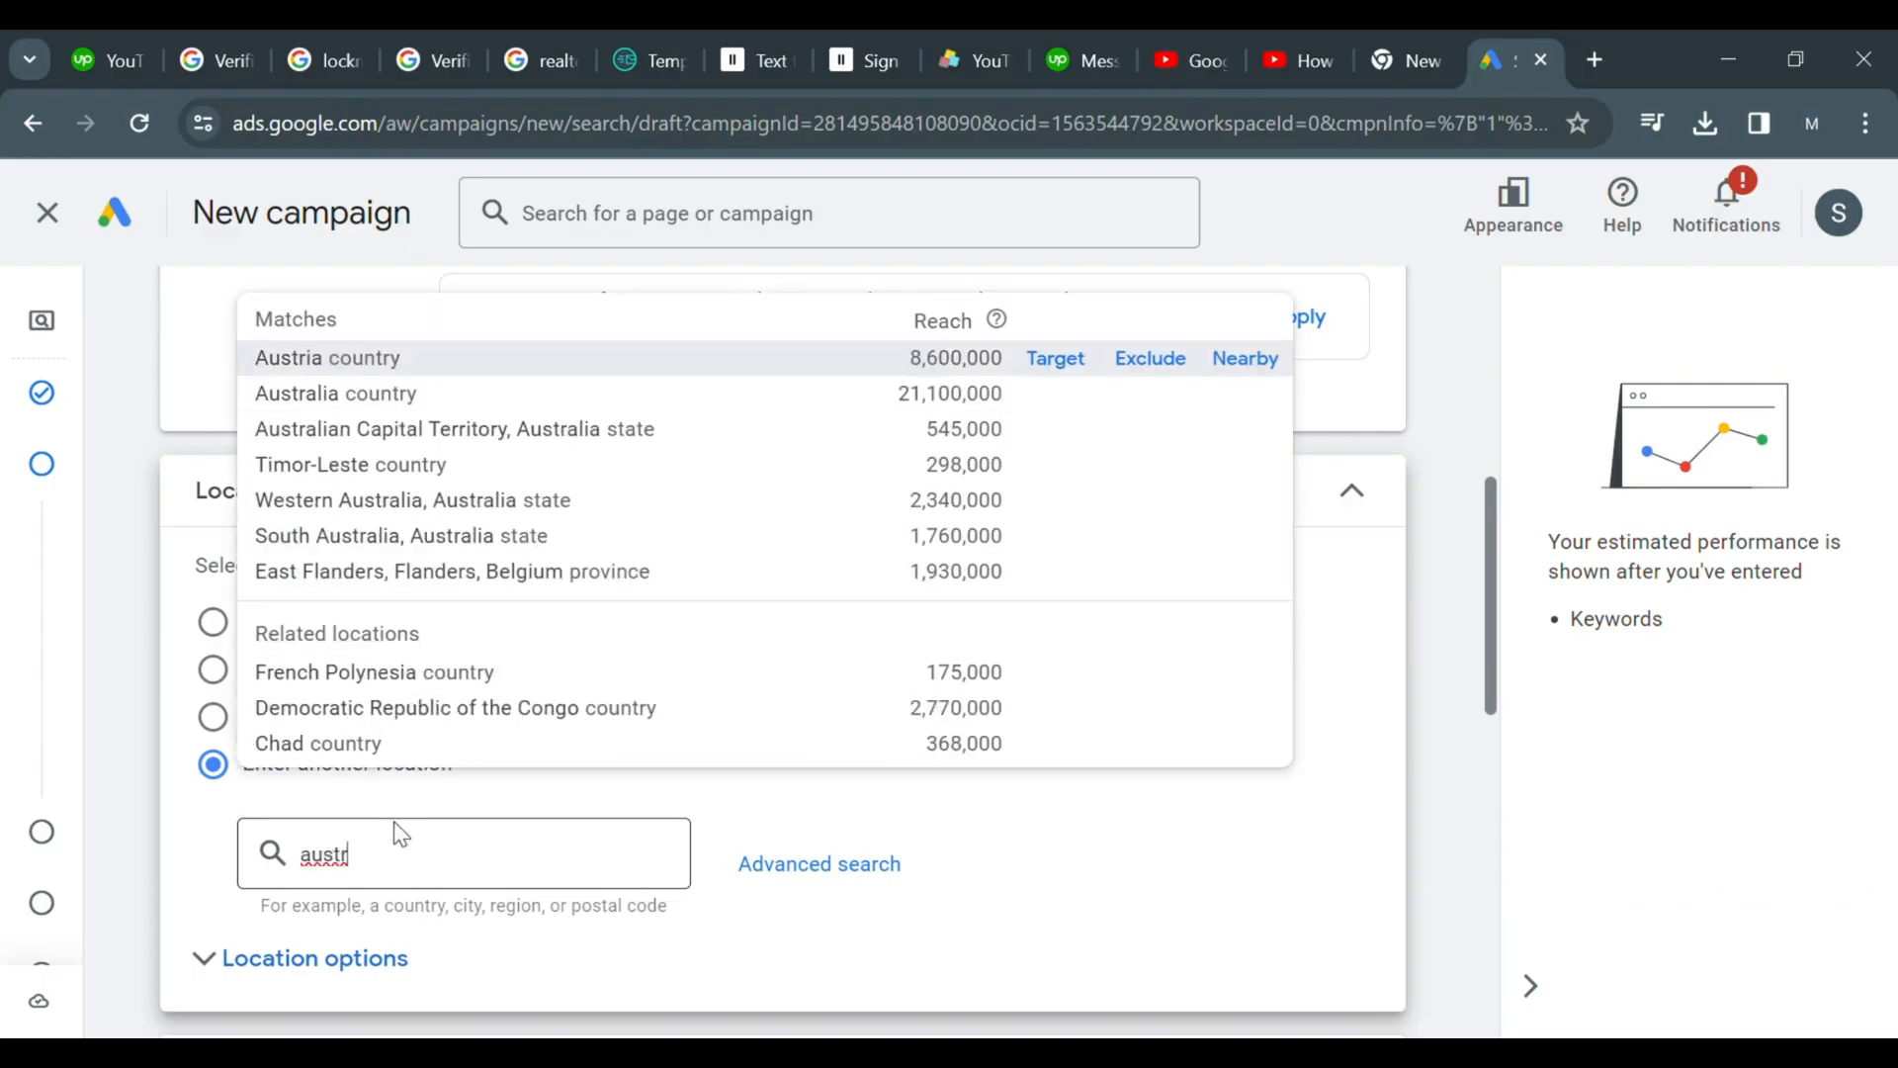
left_click(358, 393)
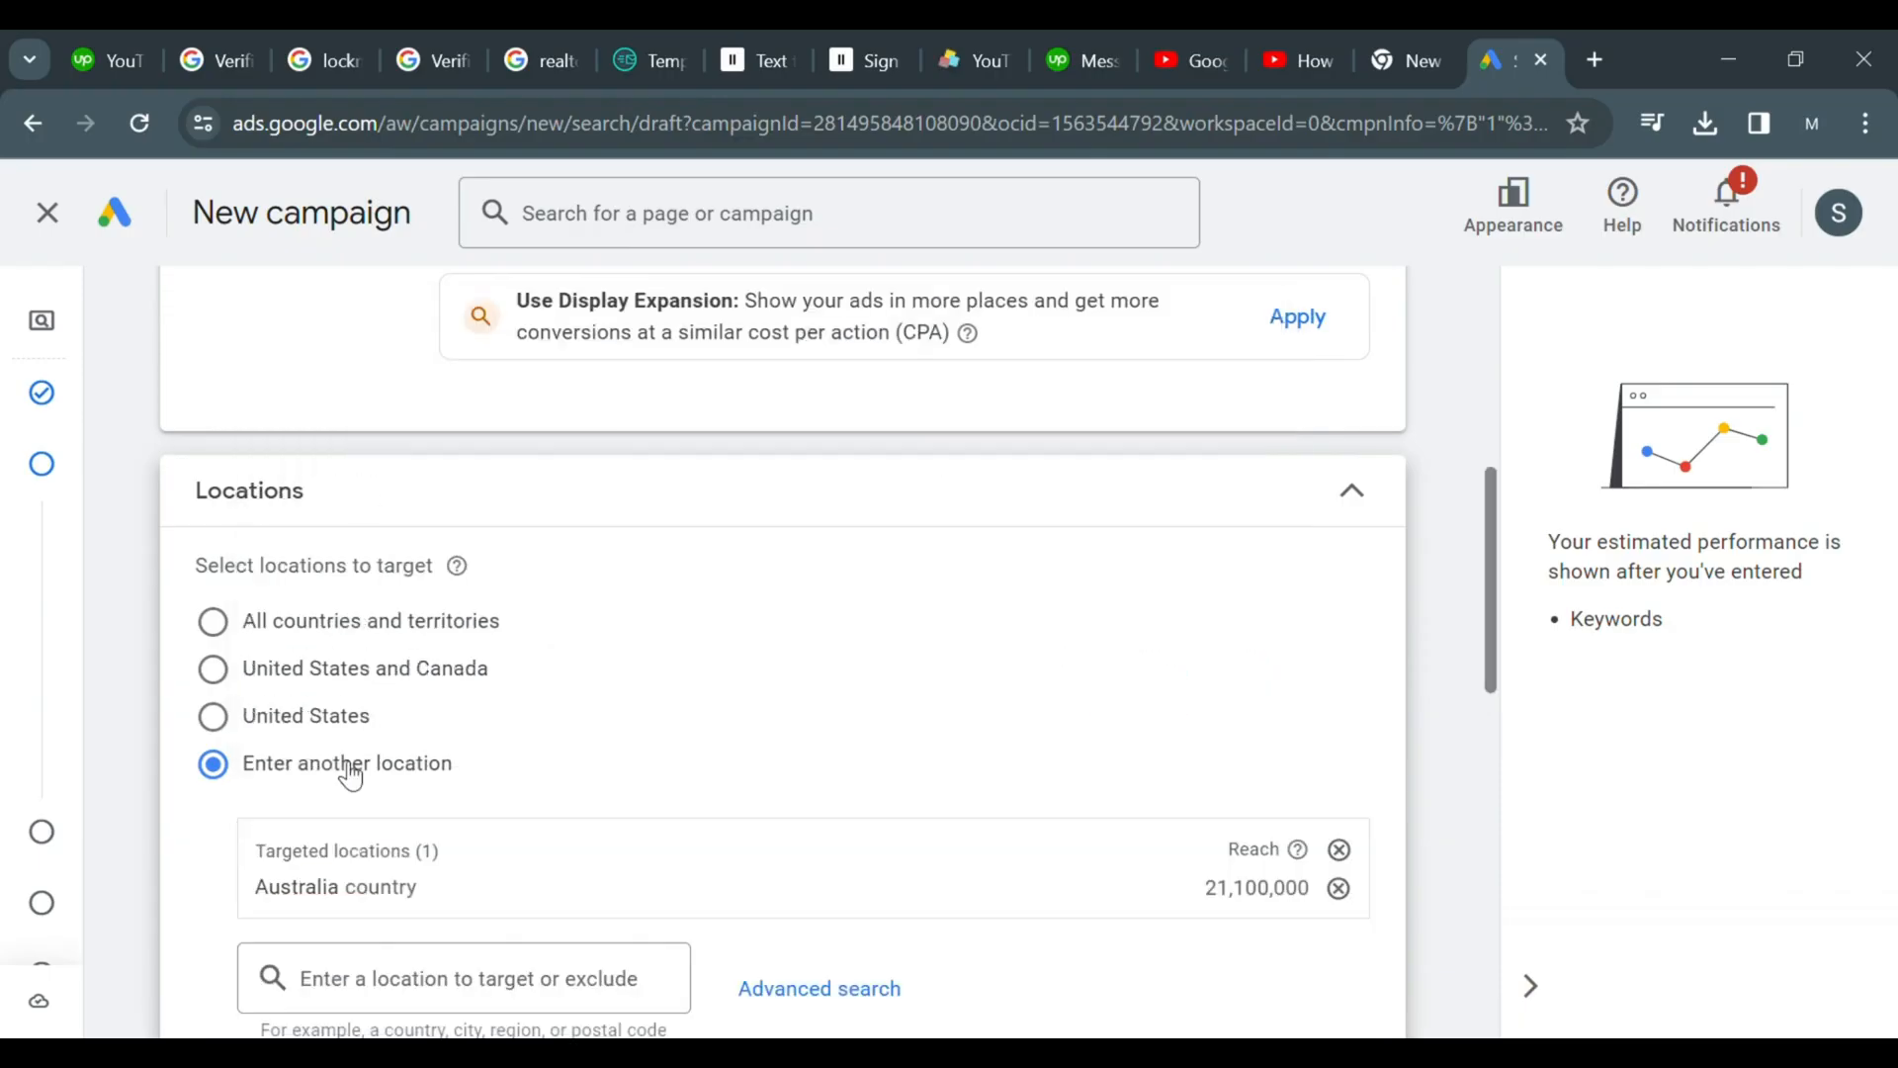
Add Saudi Arabia country and Singapore country to the targeted locations
left_click(378, 1004)
type("sa")
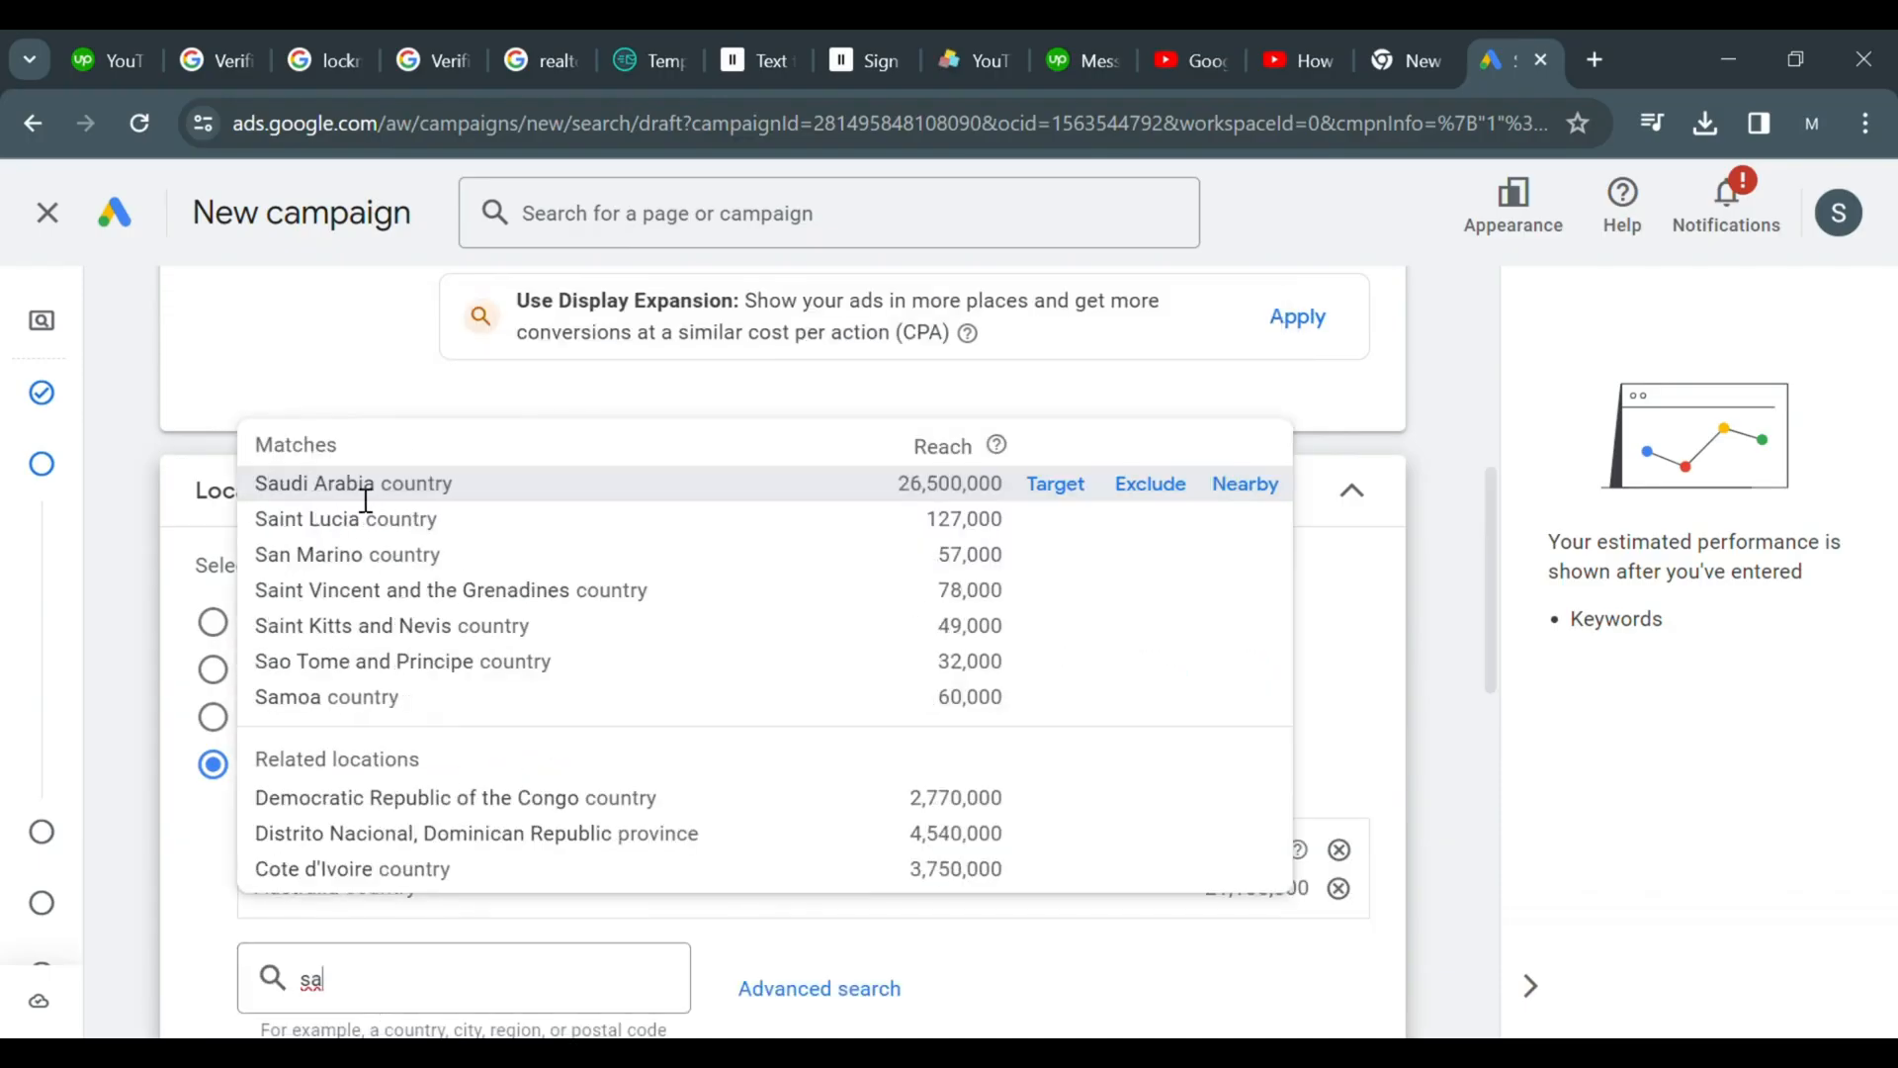
left_click(370, 494)
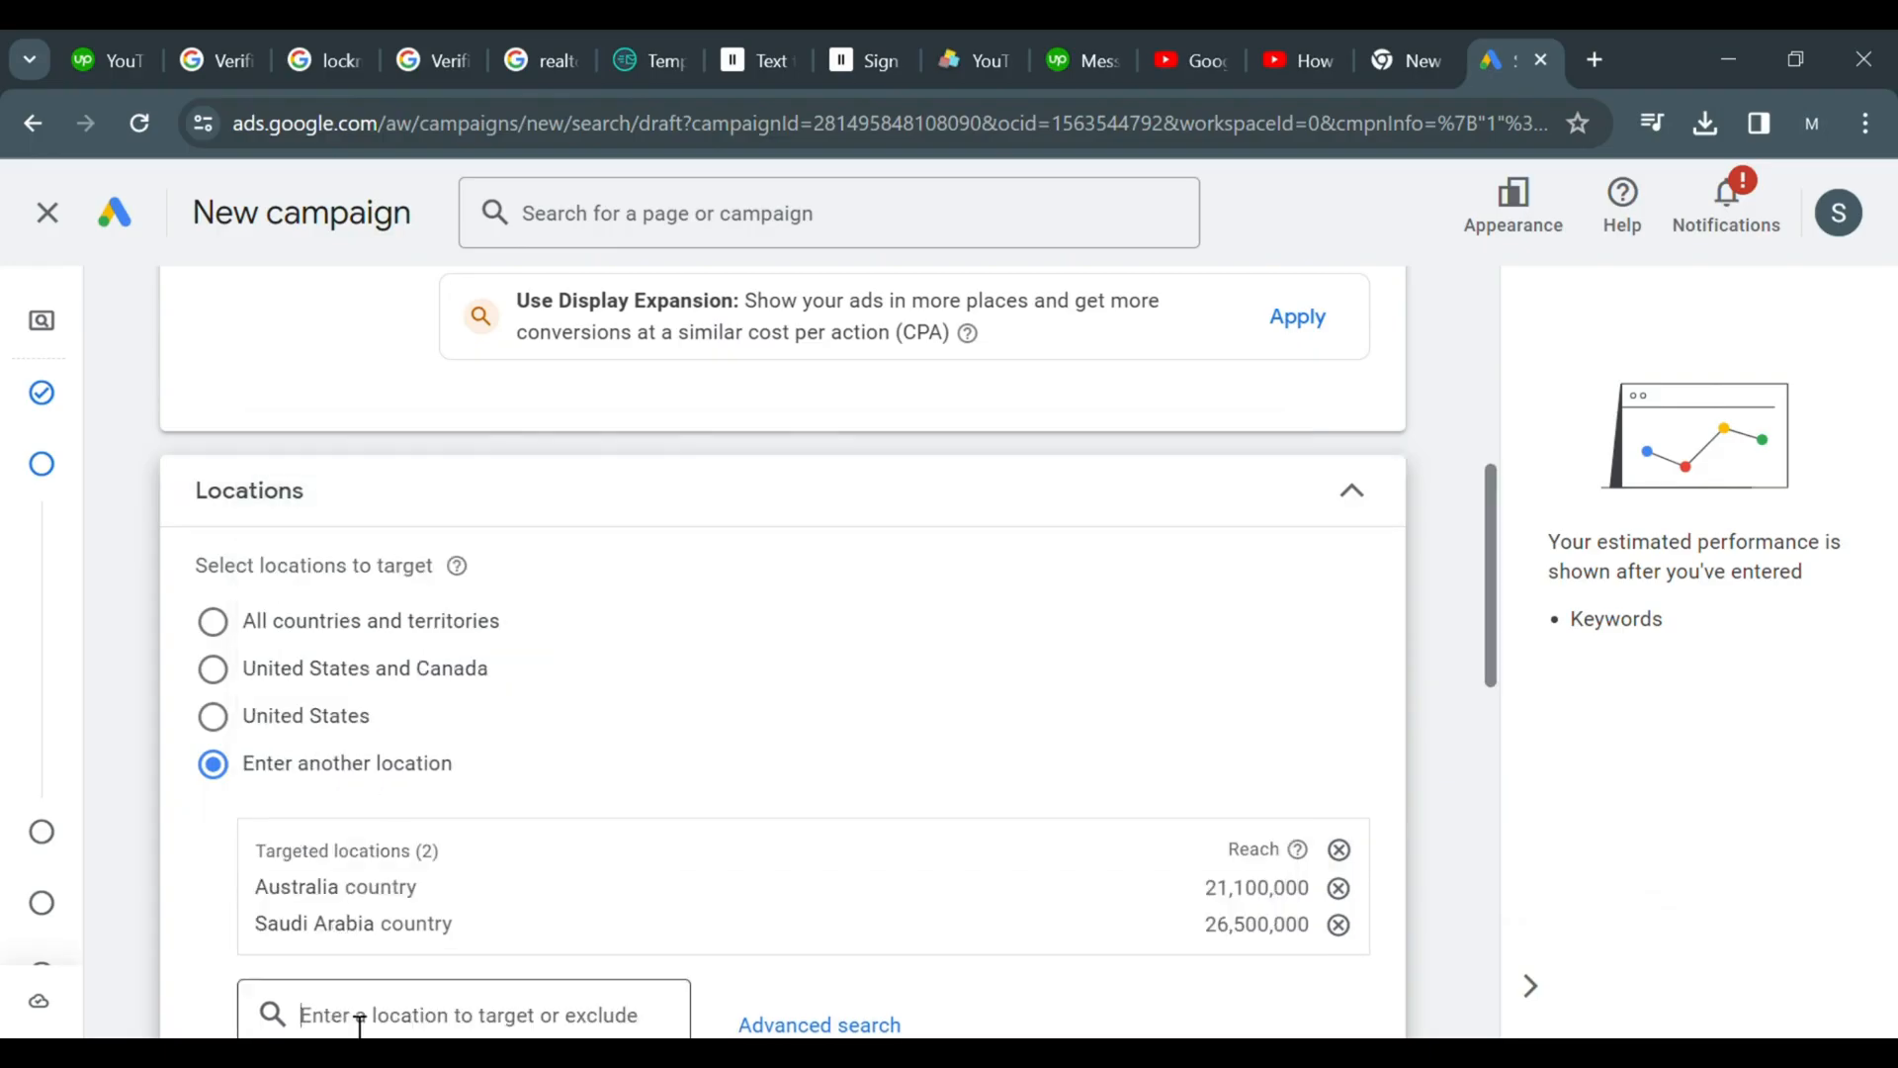
type("sing")
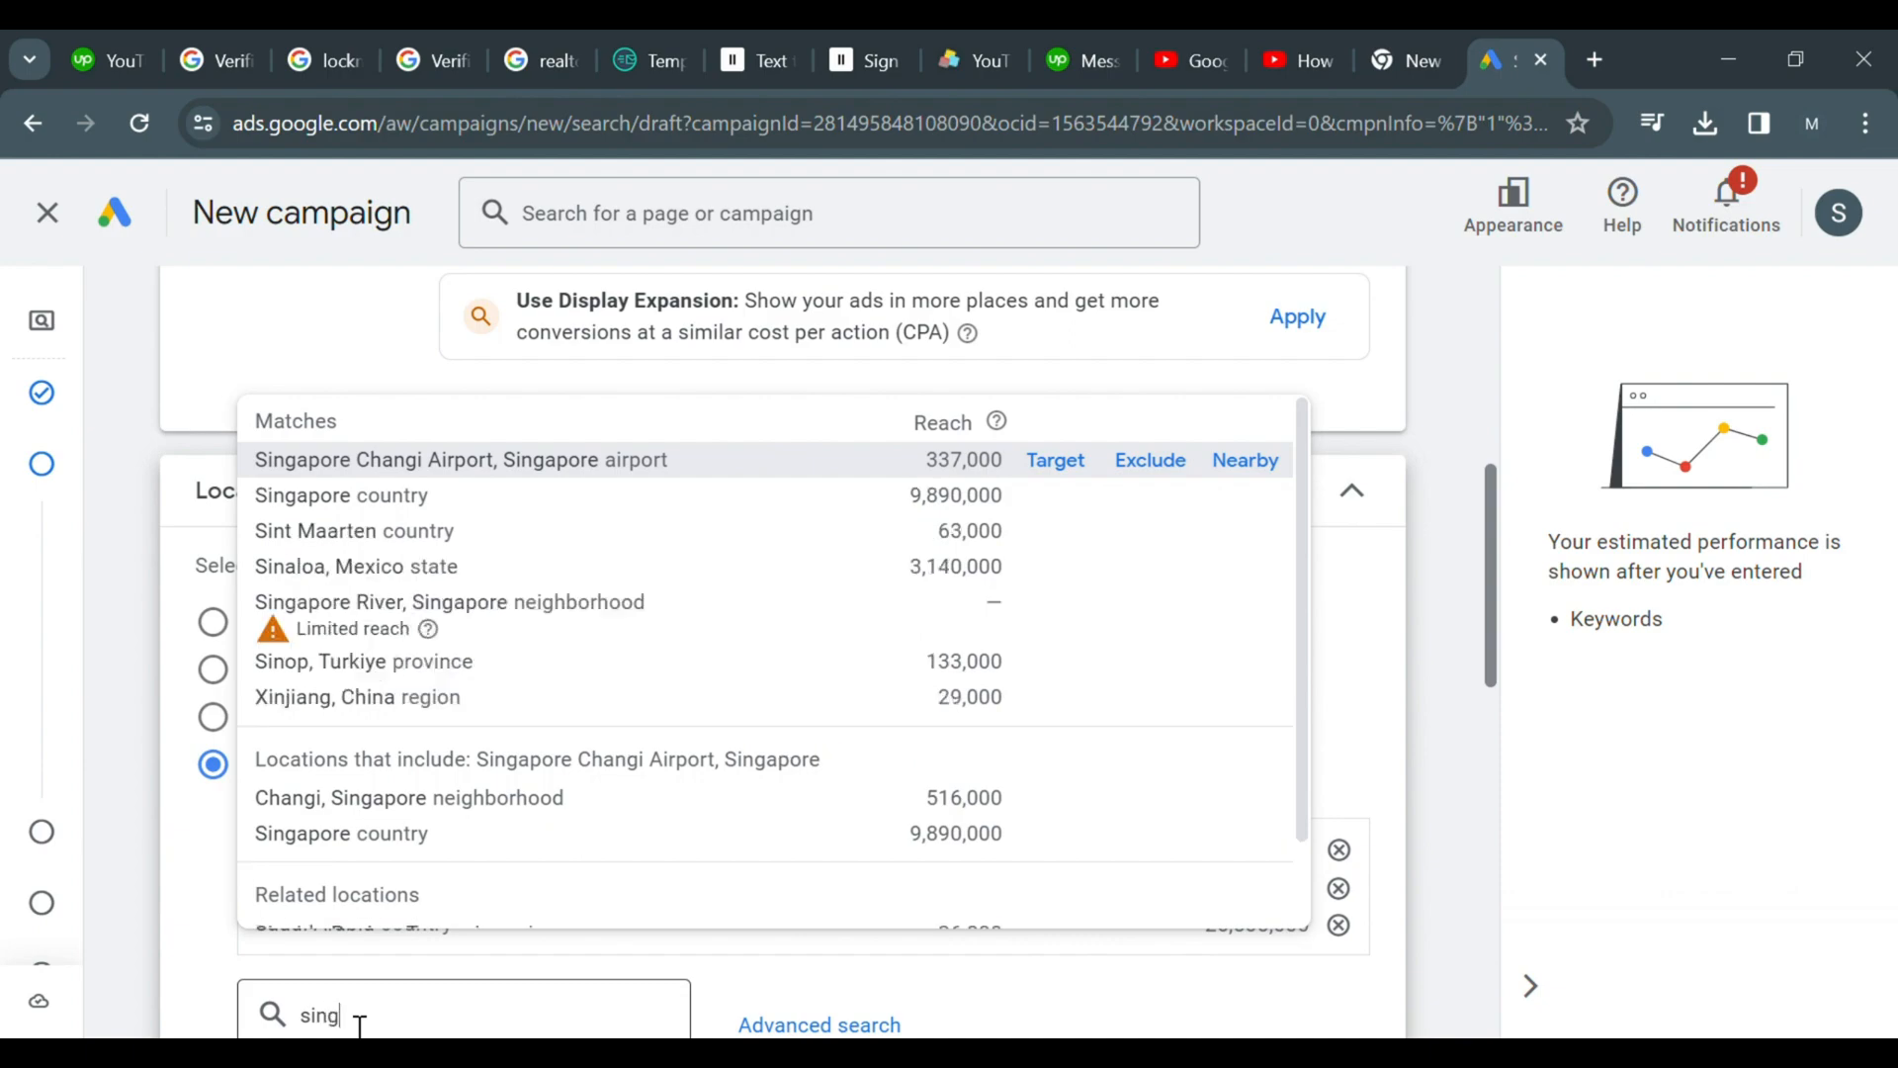
left_click(319, 496)
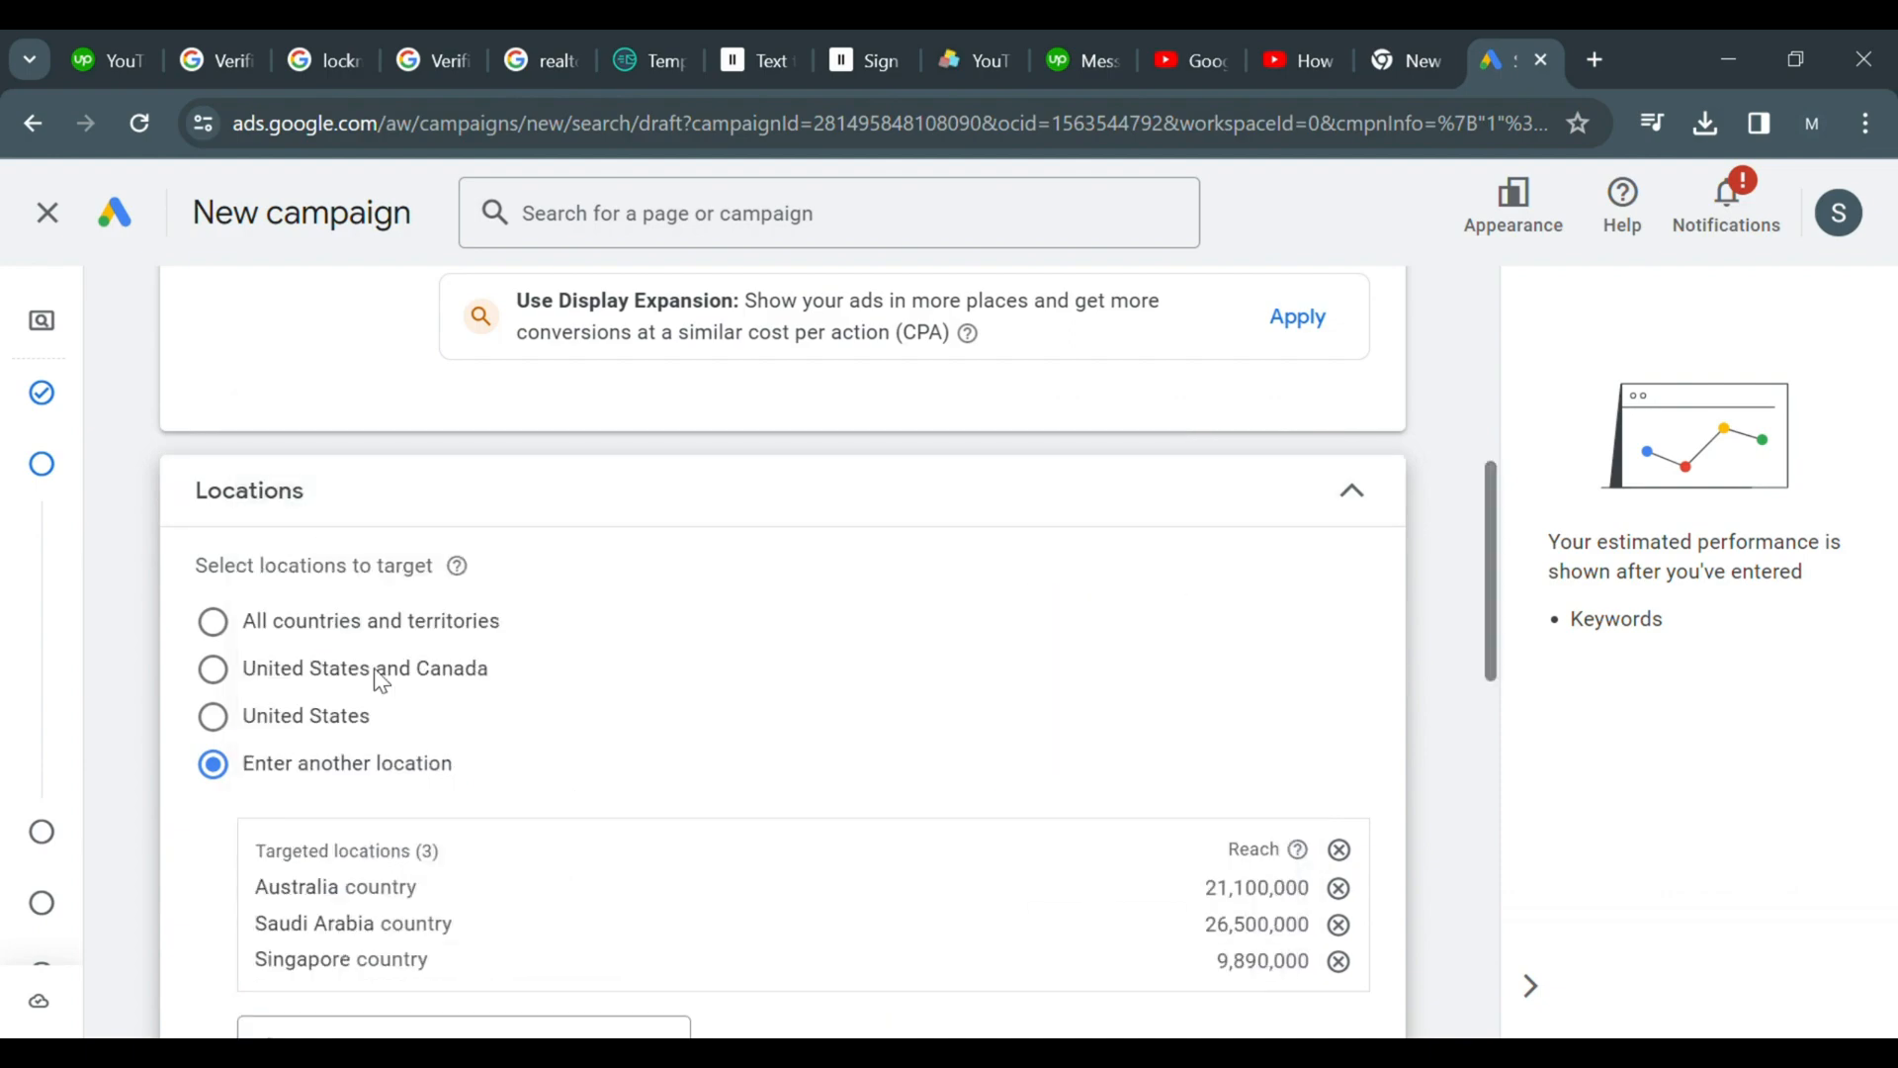
In location options, set the target to Presence: People in or regularly in your targeted locations
left_click_drag(1490, 555, 1497, 706)
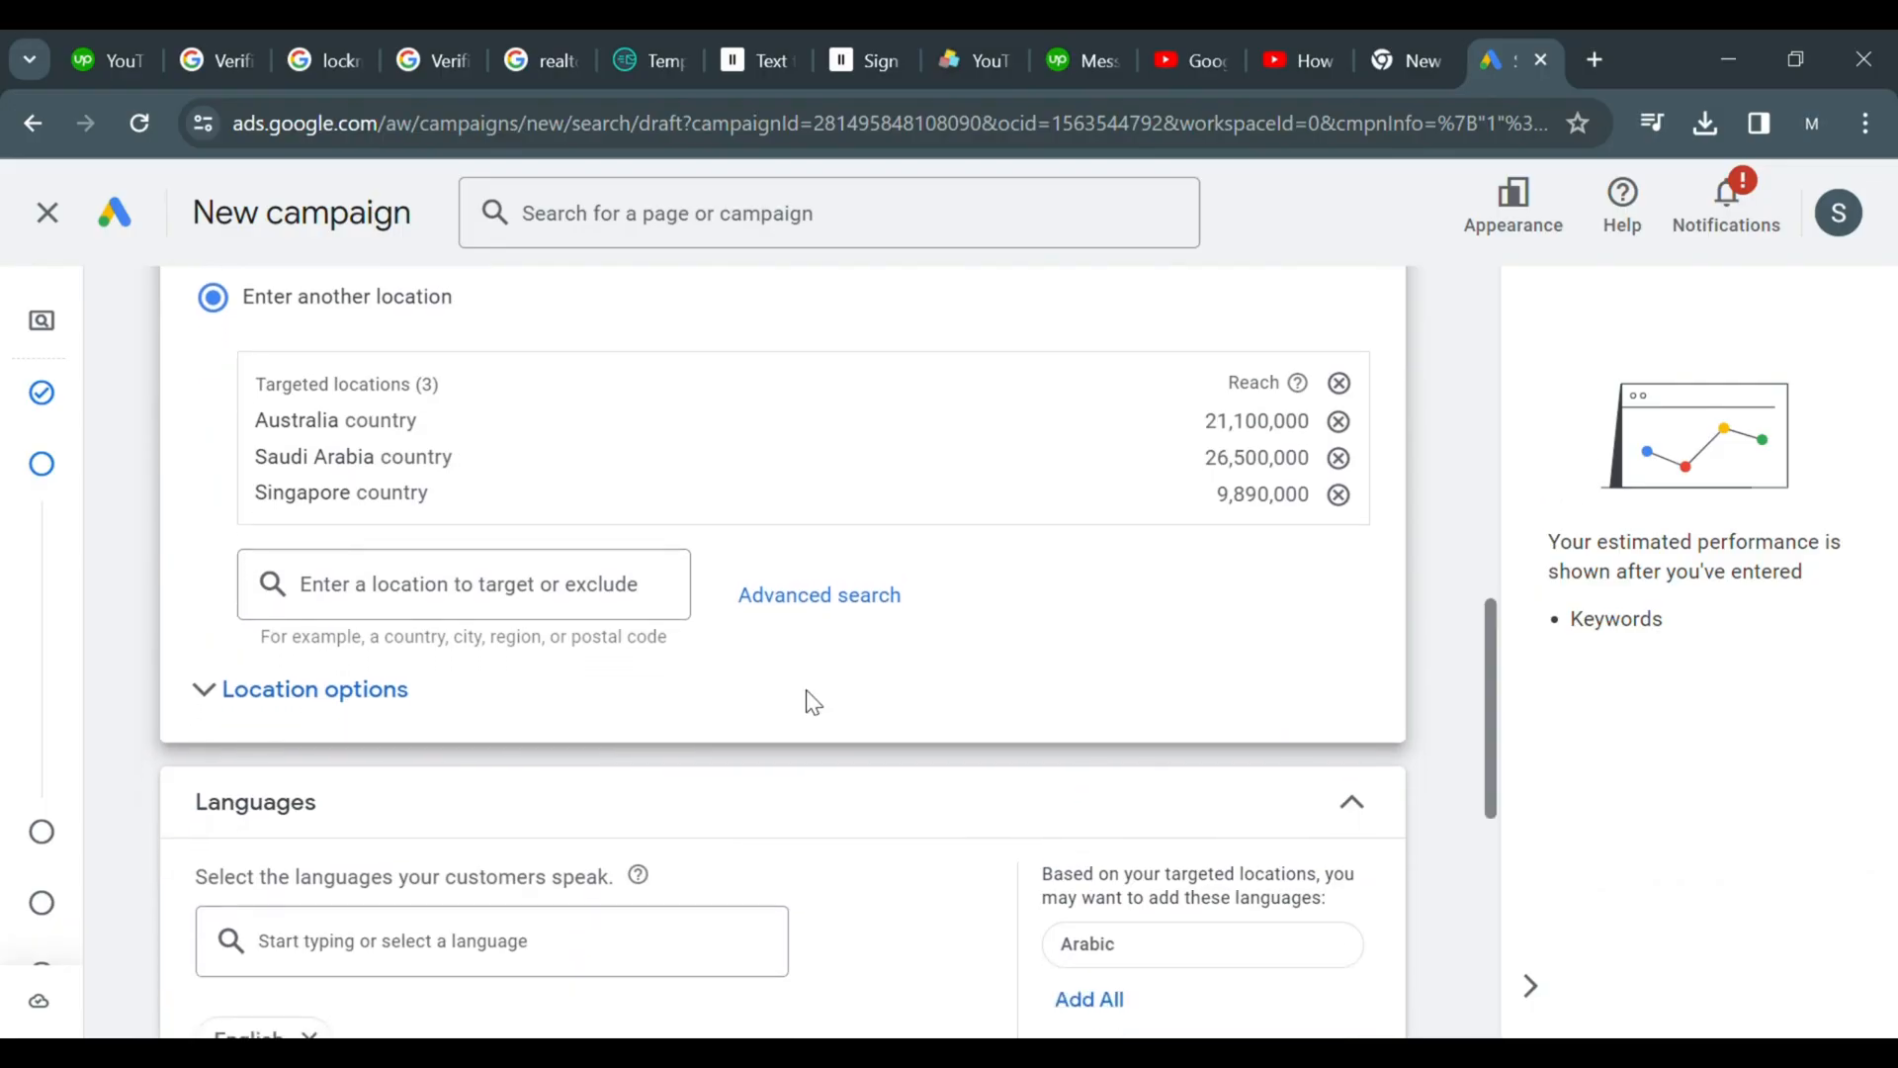
left_click(386, 705)
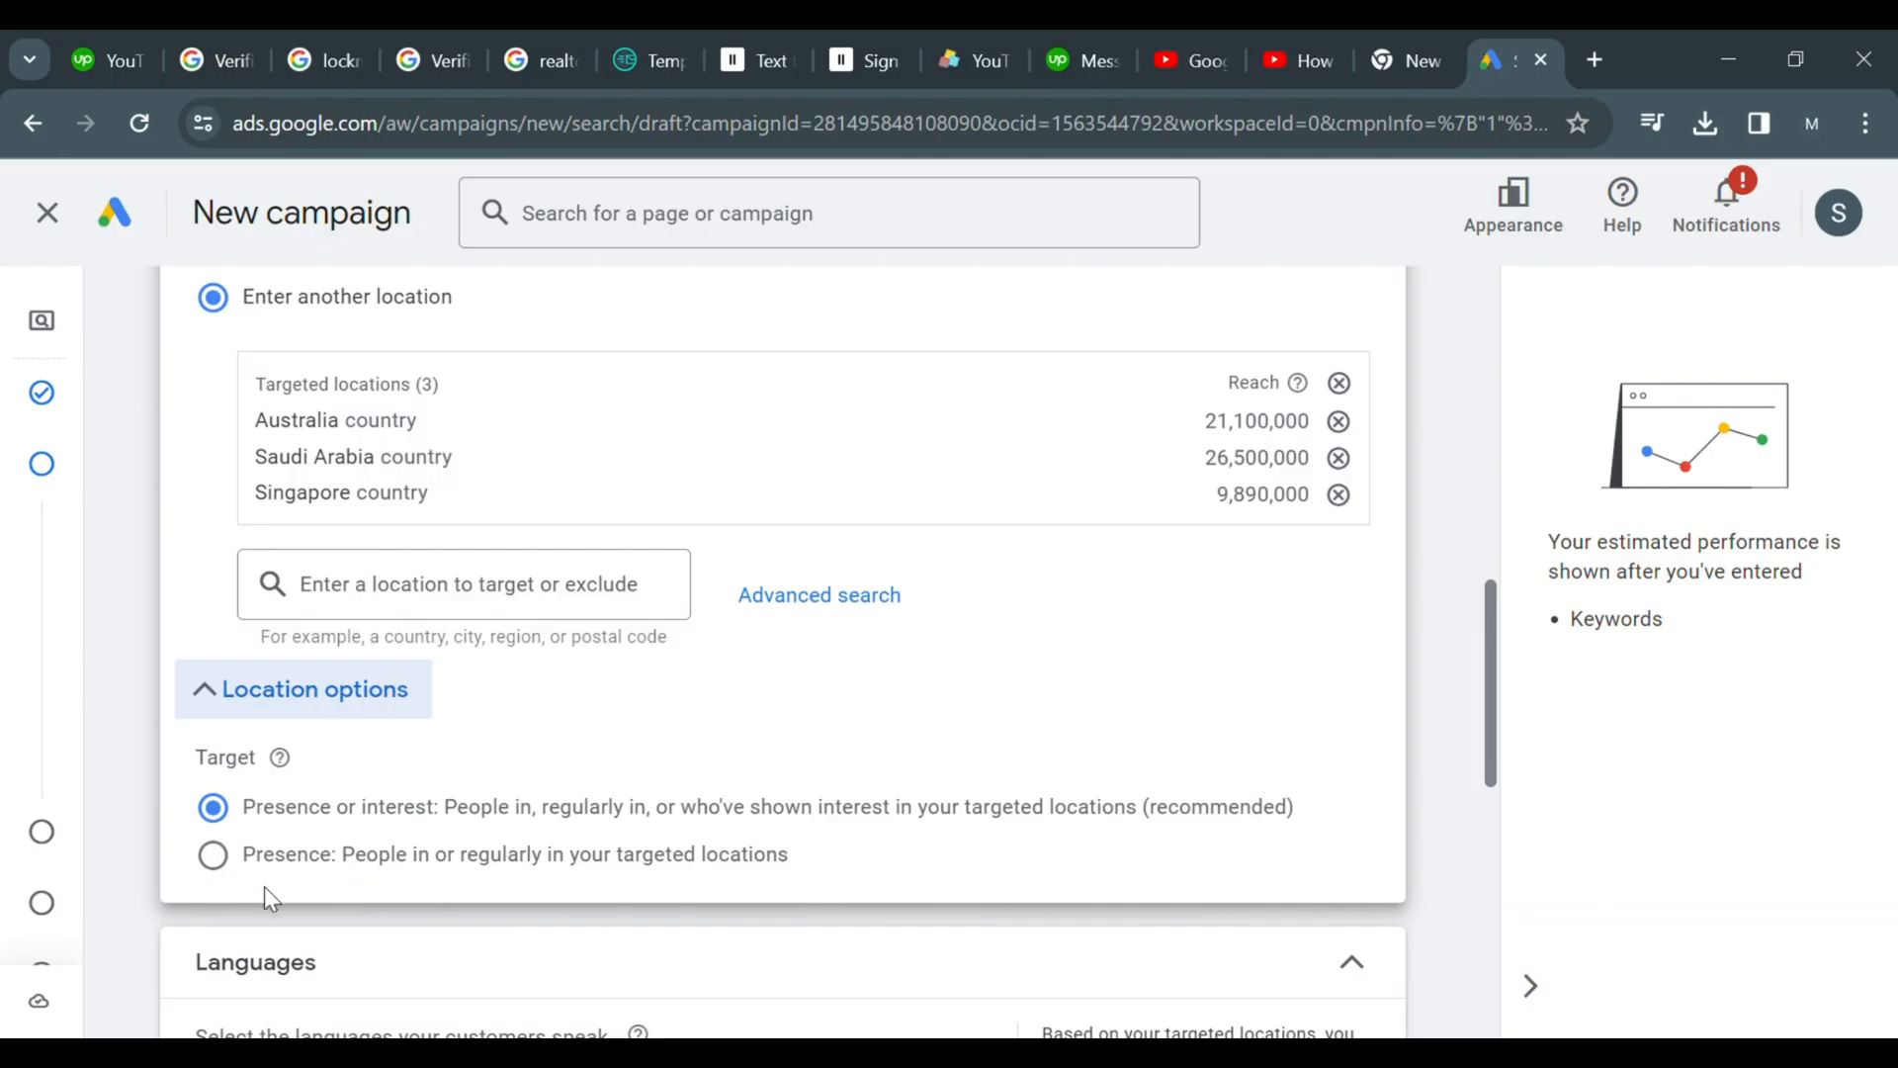
left_click(235, 870)
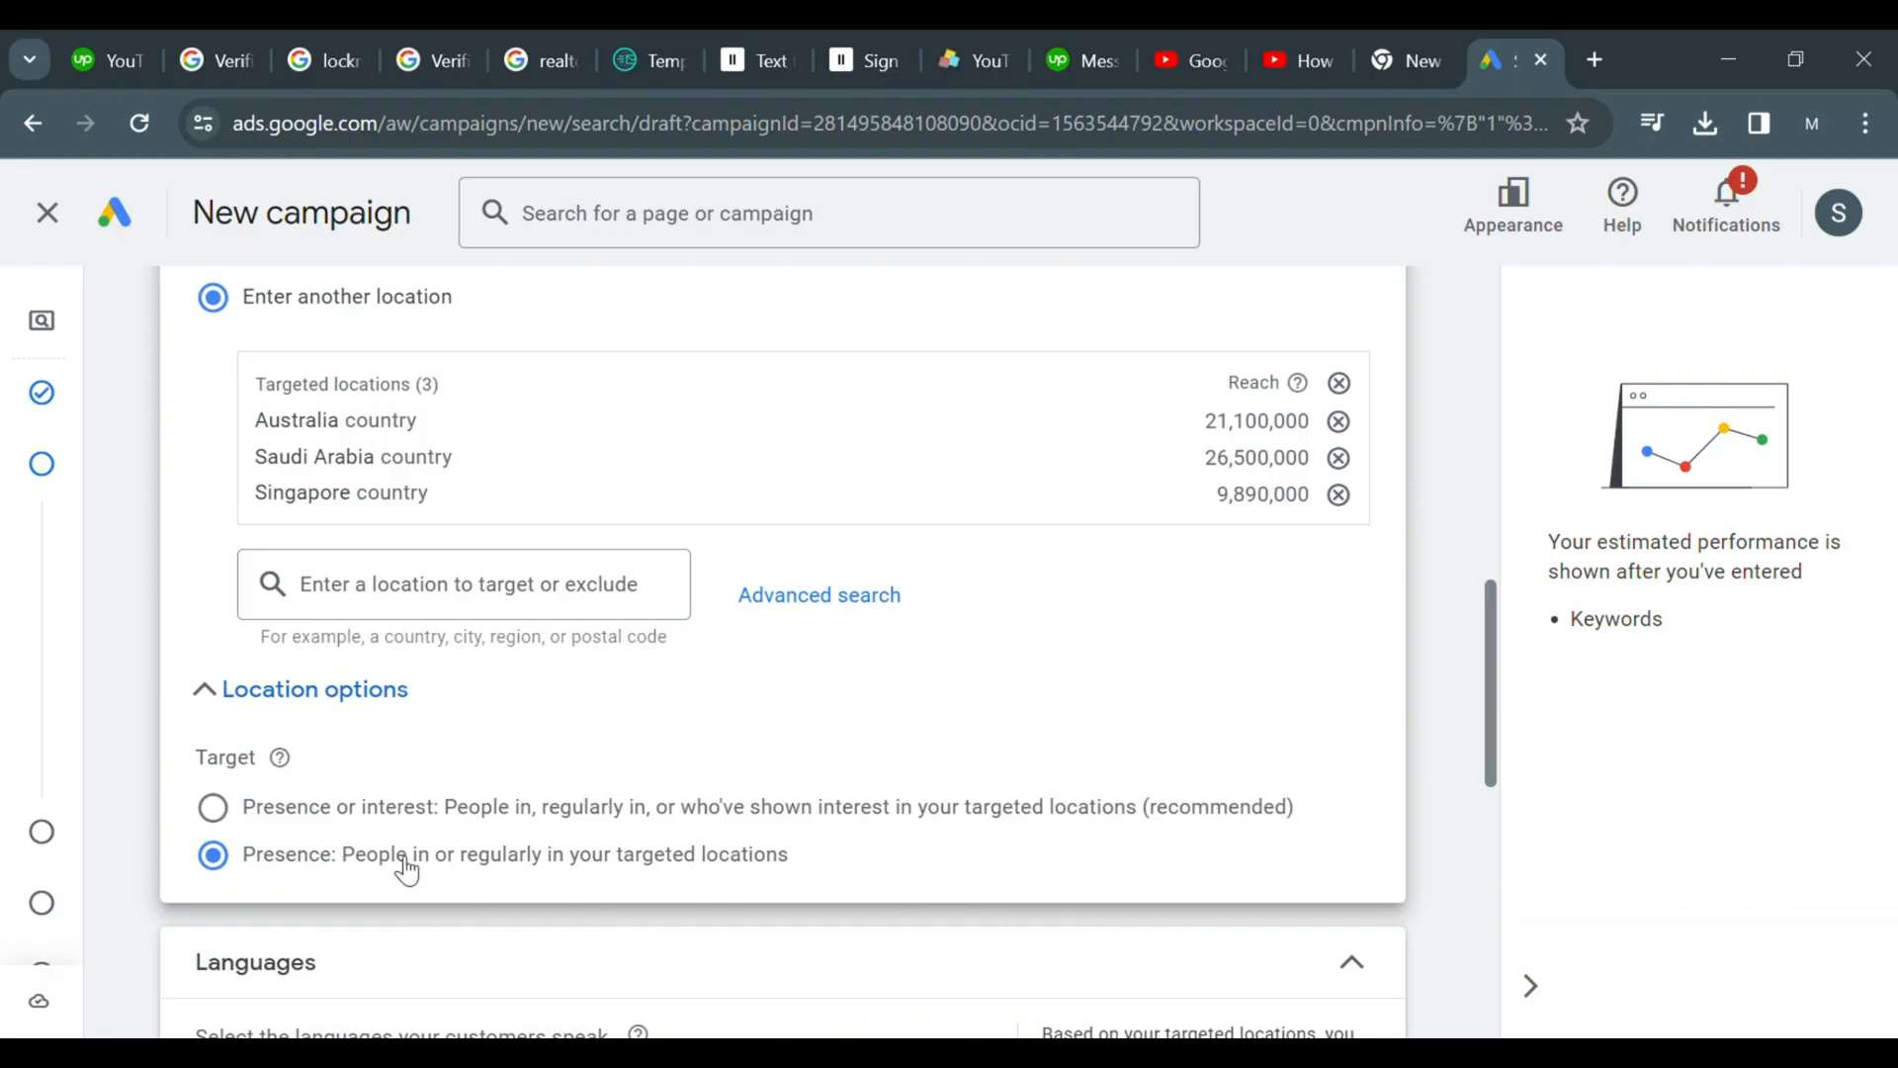
left_click_drag(366, 856, 813, 881)
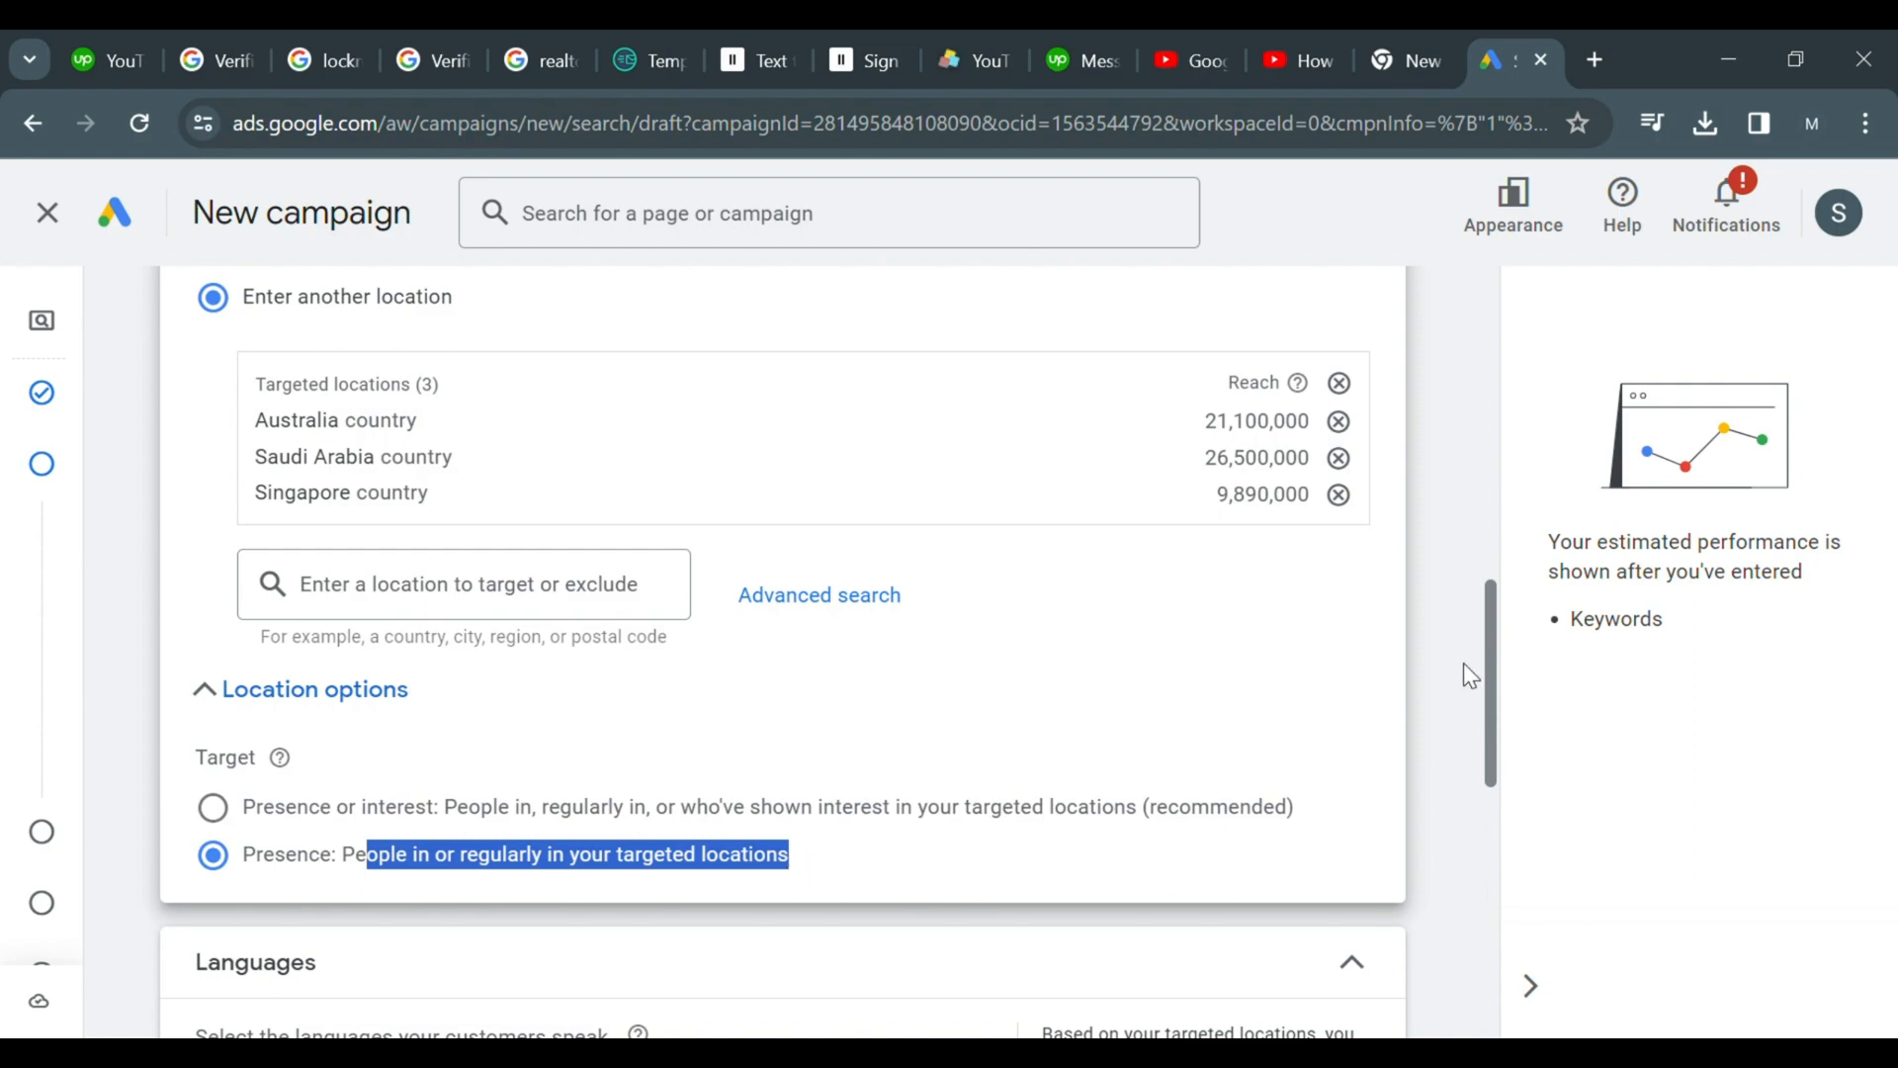
Open audience segments, search for bali, and add the Trips to Bali in-market segment
left_click_drag(1488, 642, 1492, 740)
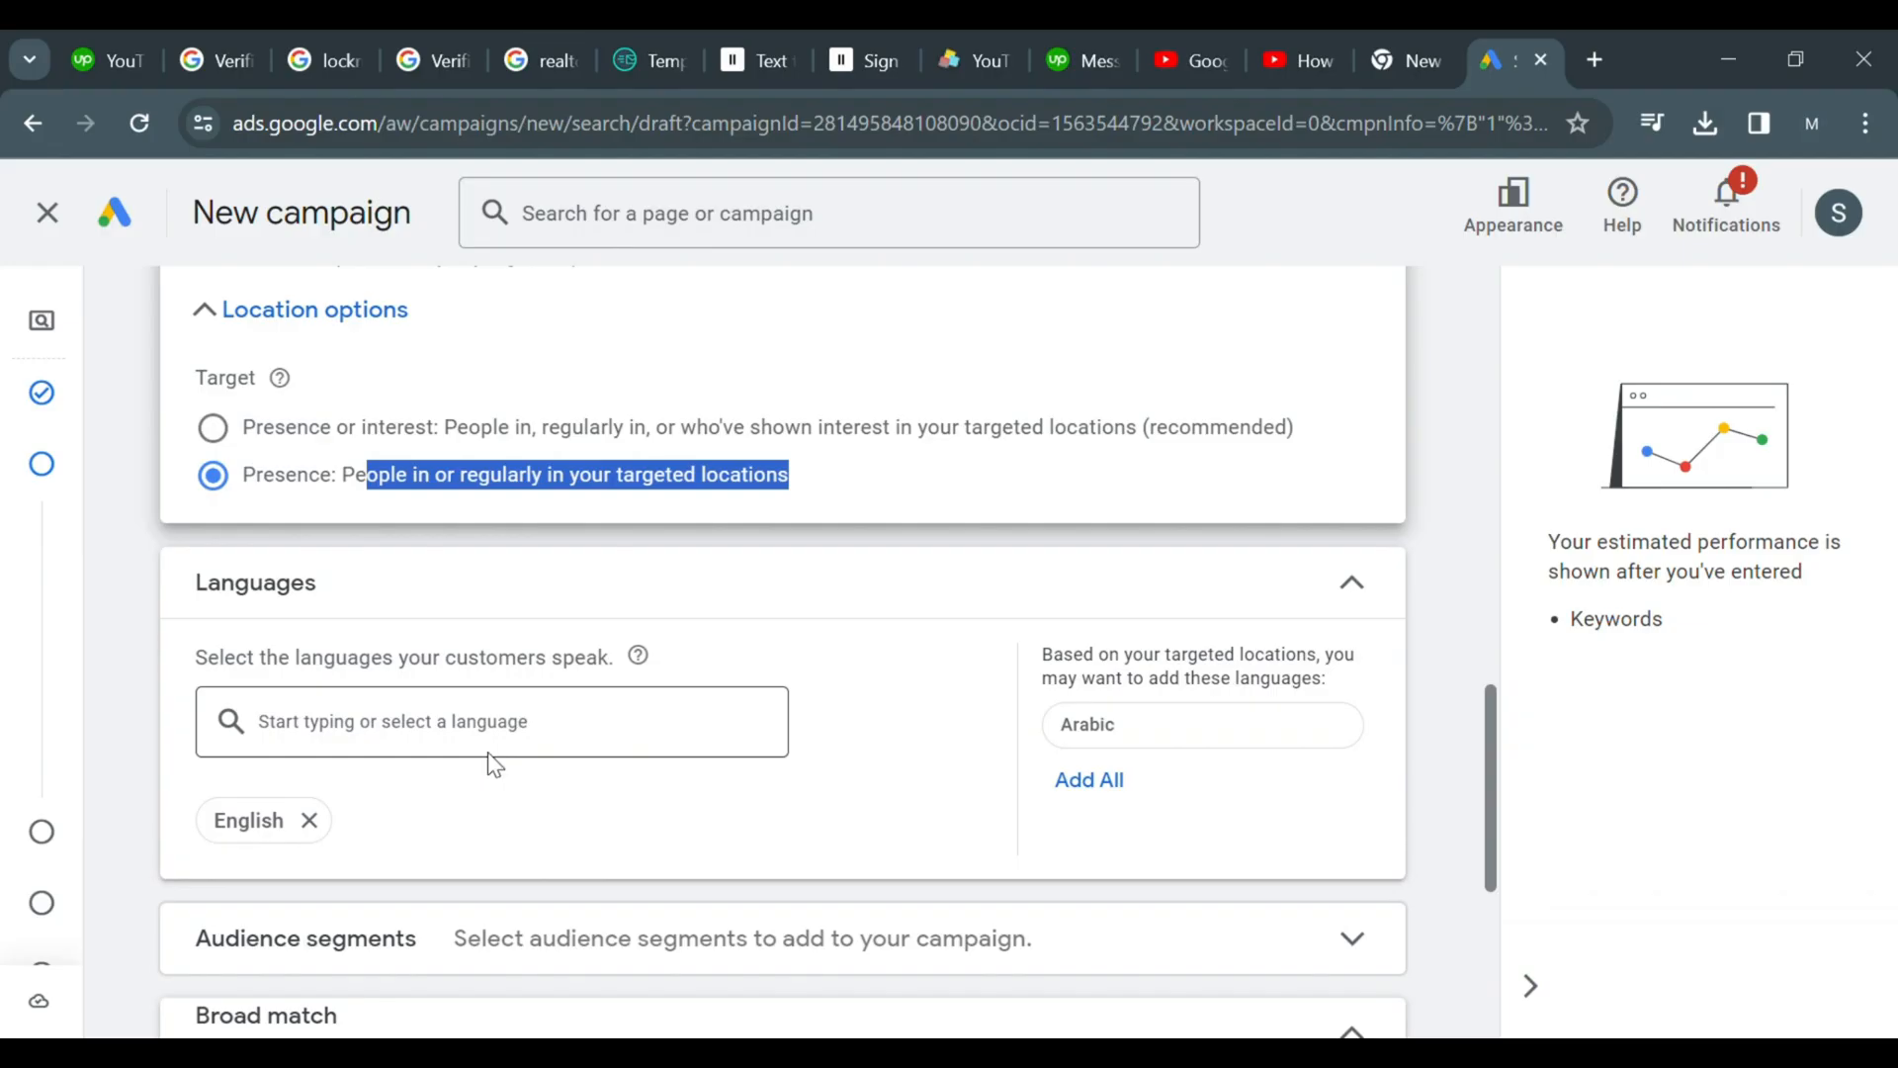
scroll(488, 756, "down", 1)
scroll(494, 765, "down", 3)
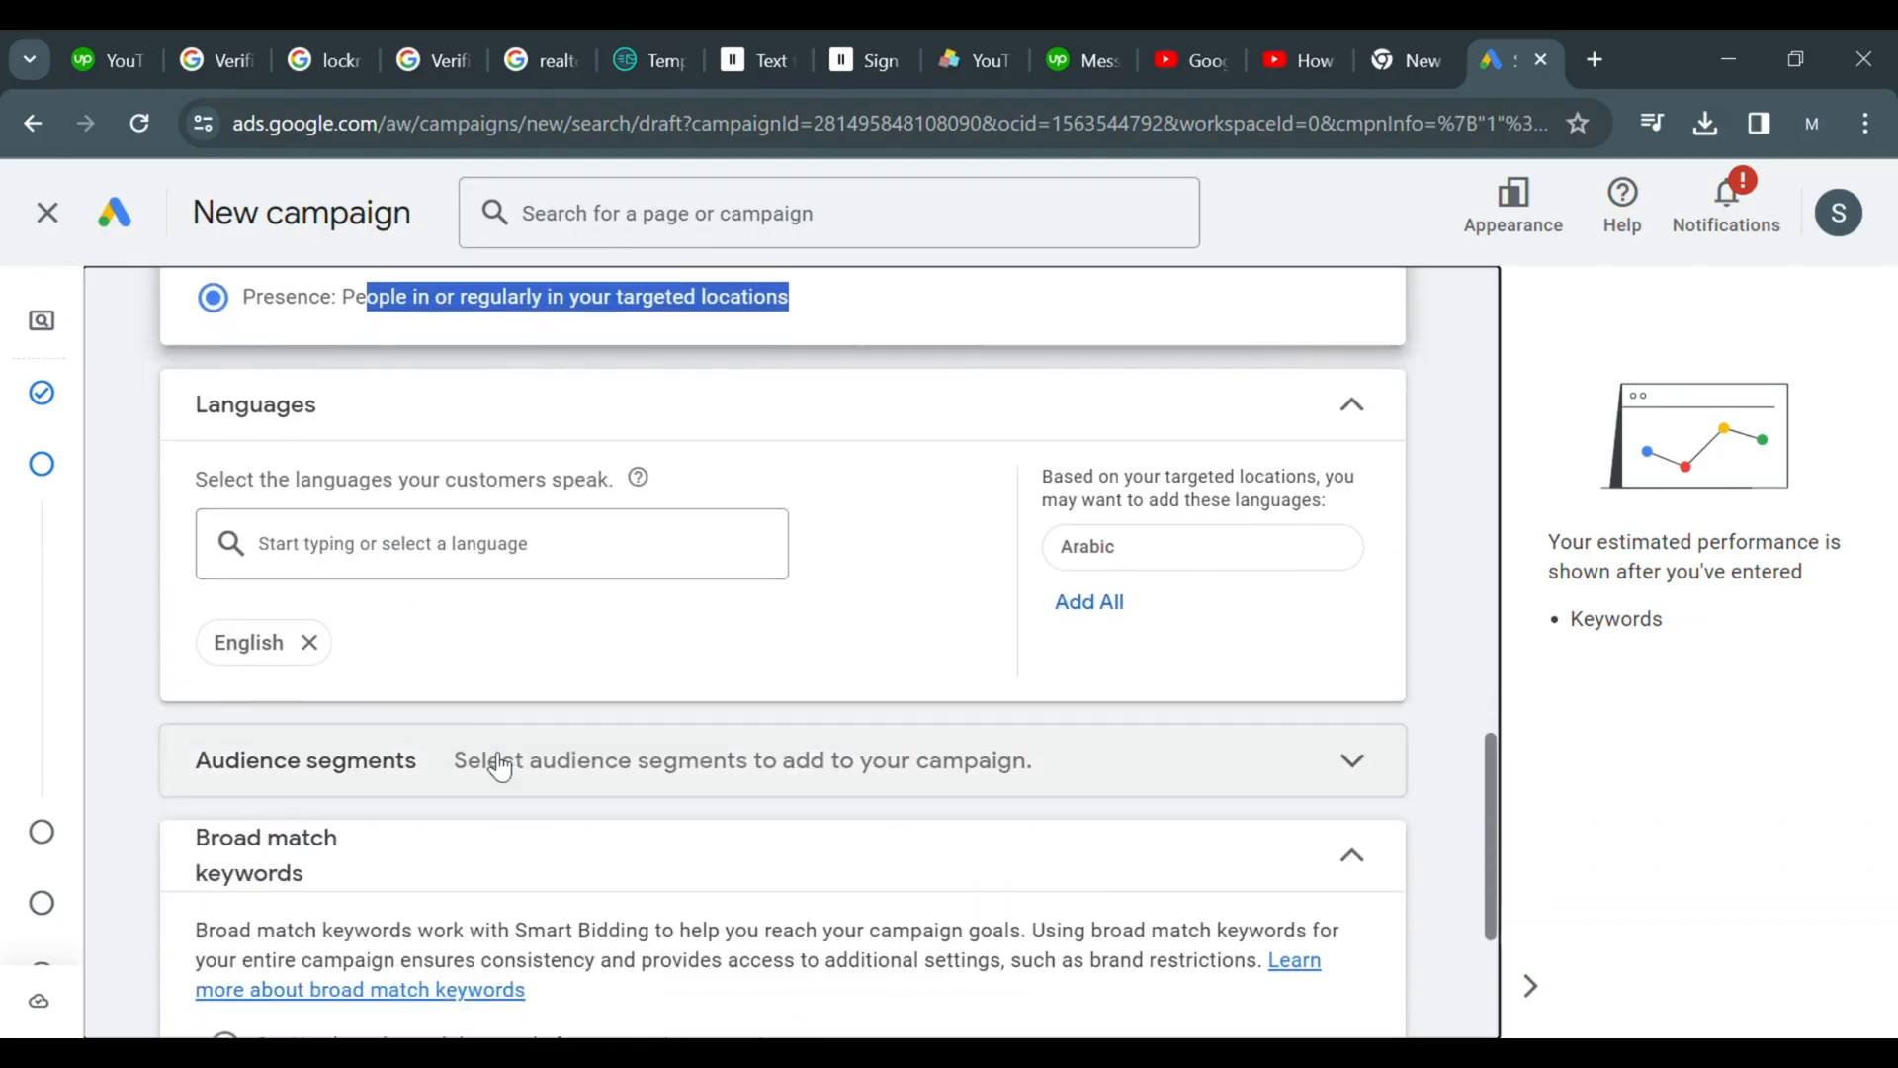
scroll(494, 764, "down", 1)
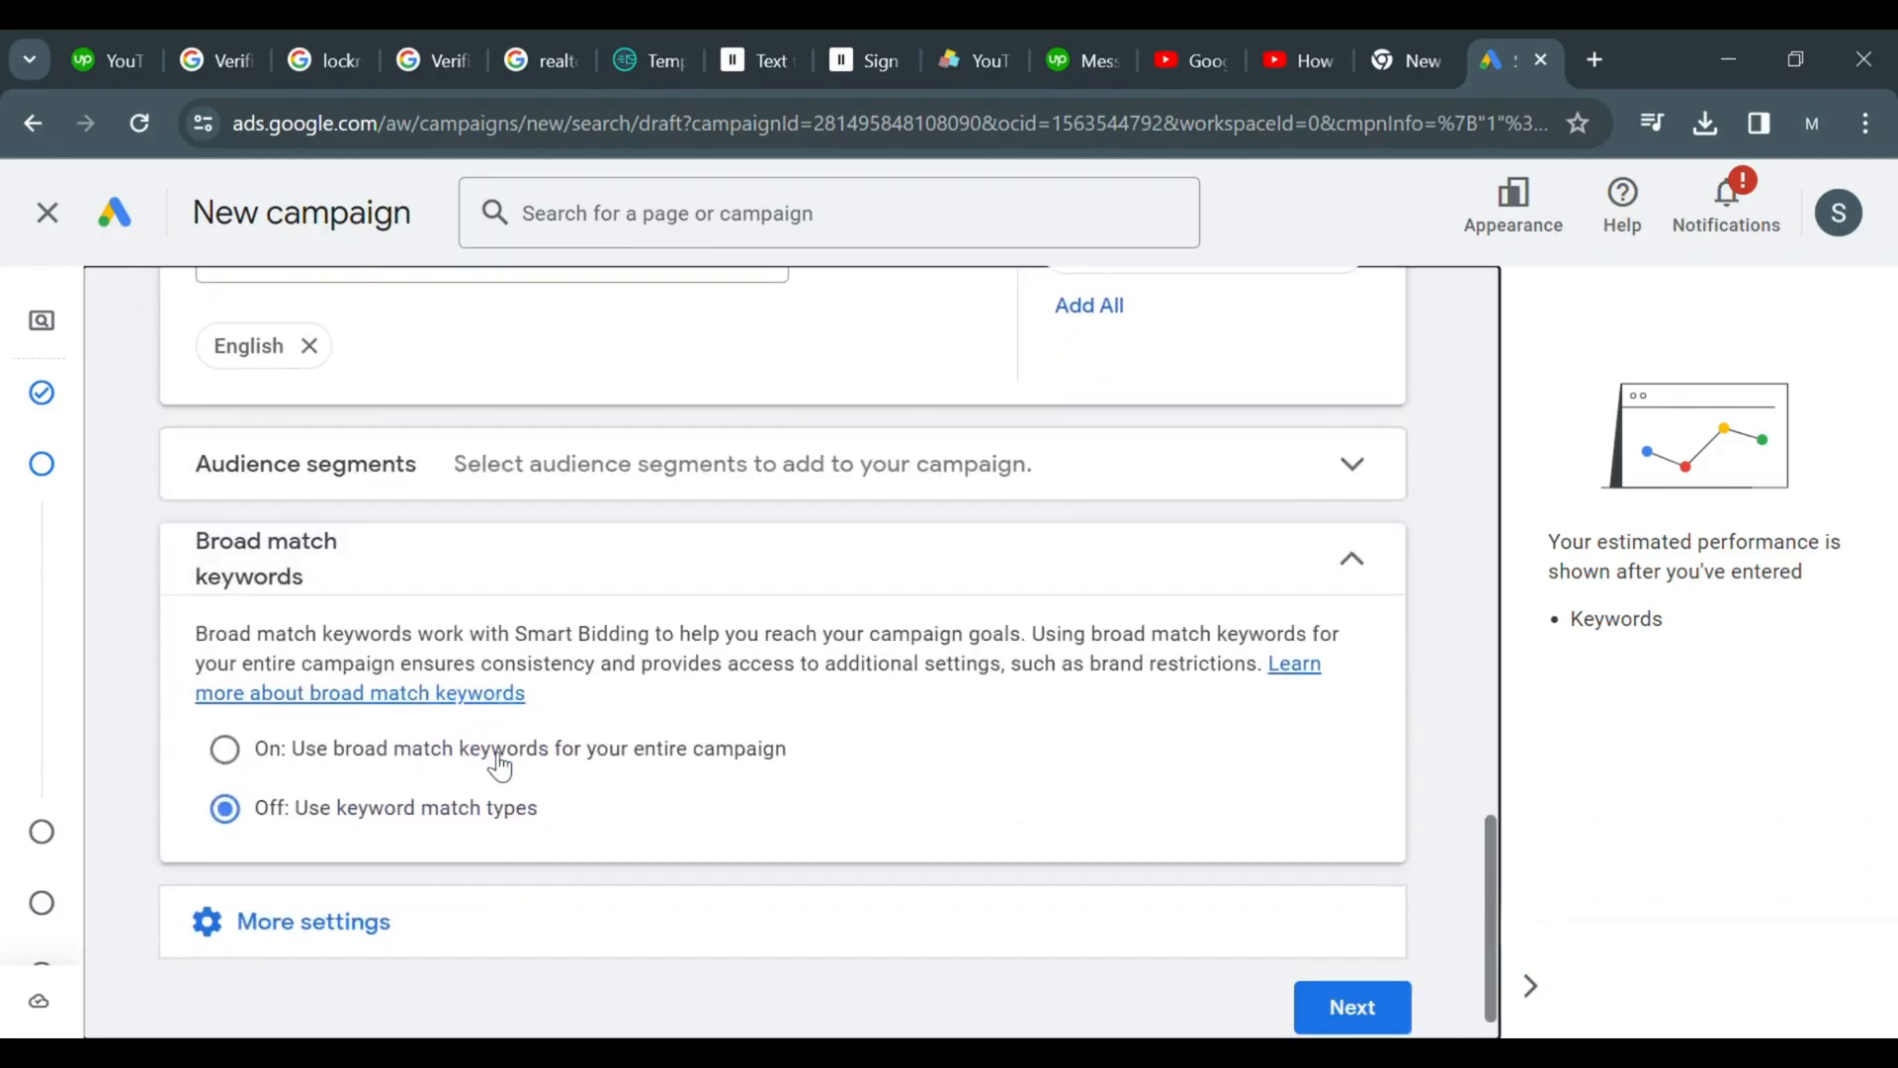
scroll(499, 766, "down", 1)
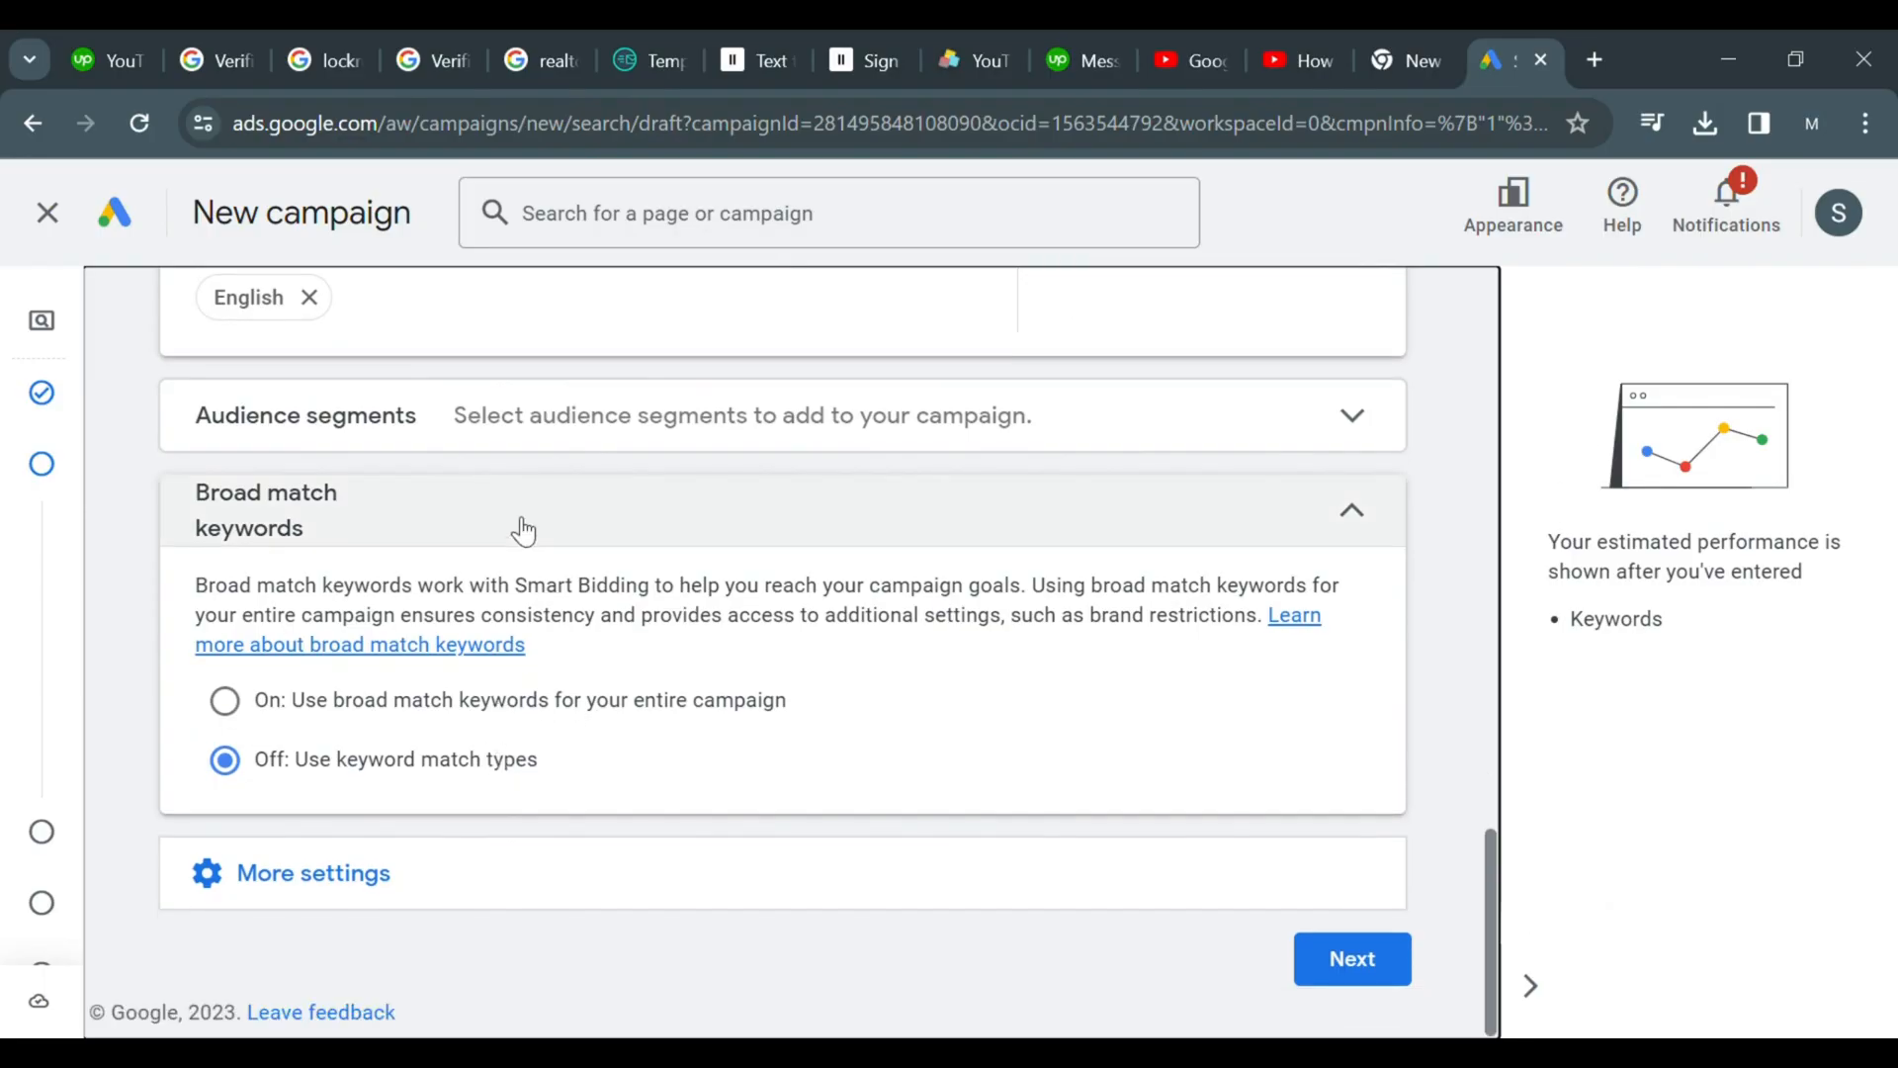
left_click(1316, 426)
scroll(1178, 524, "down", 3)
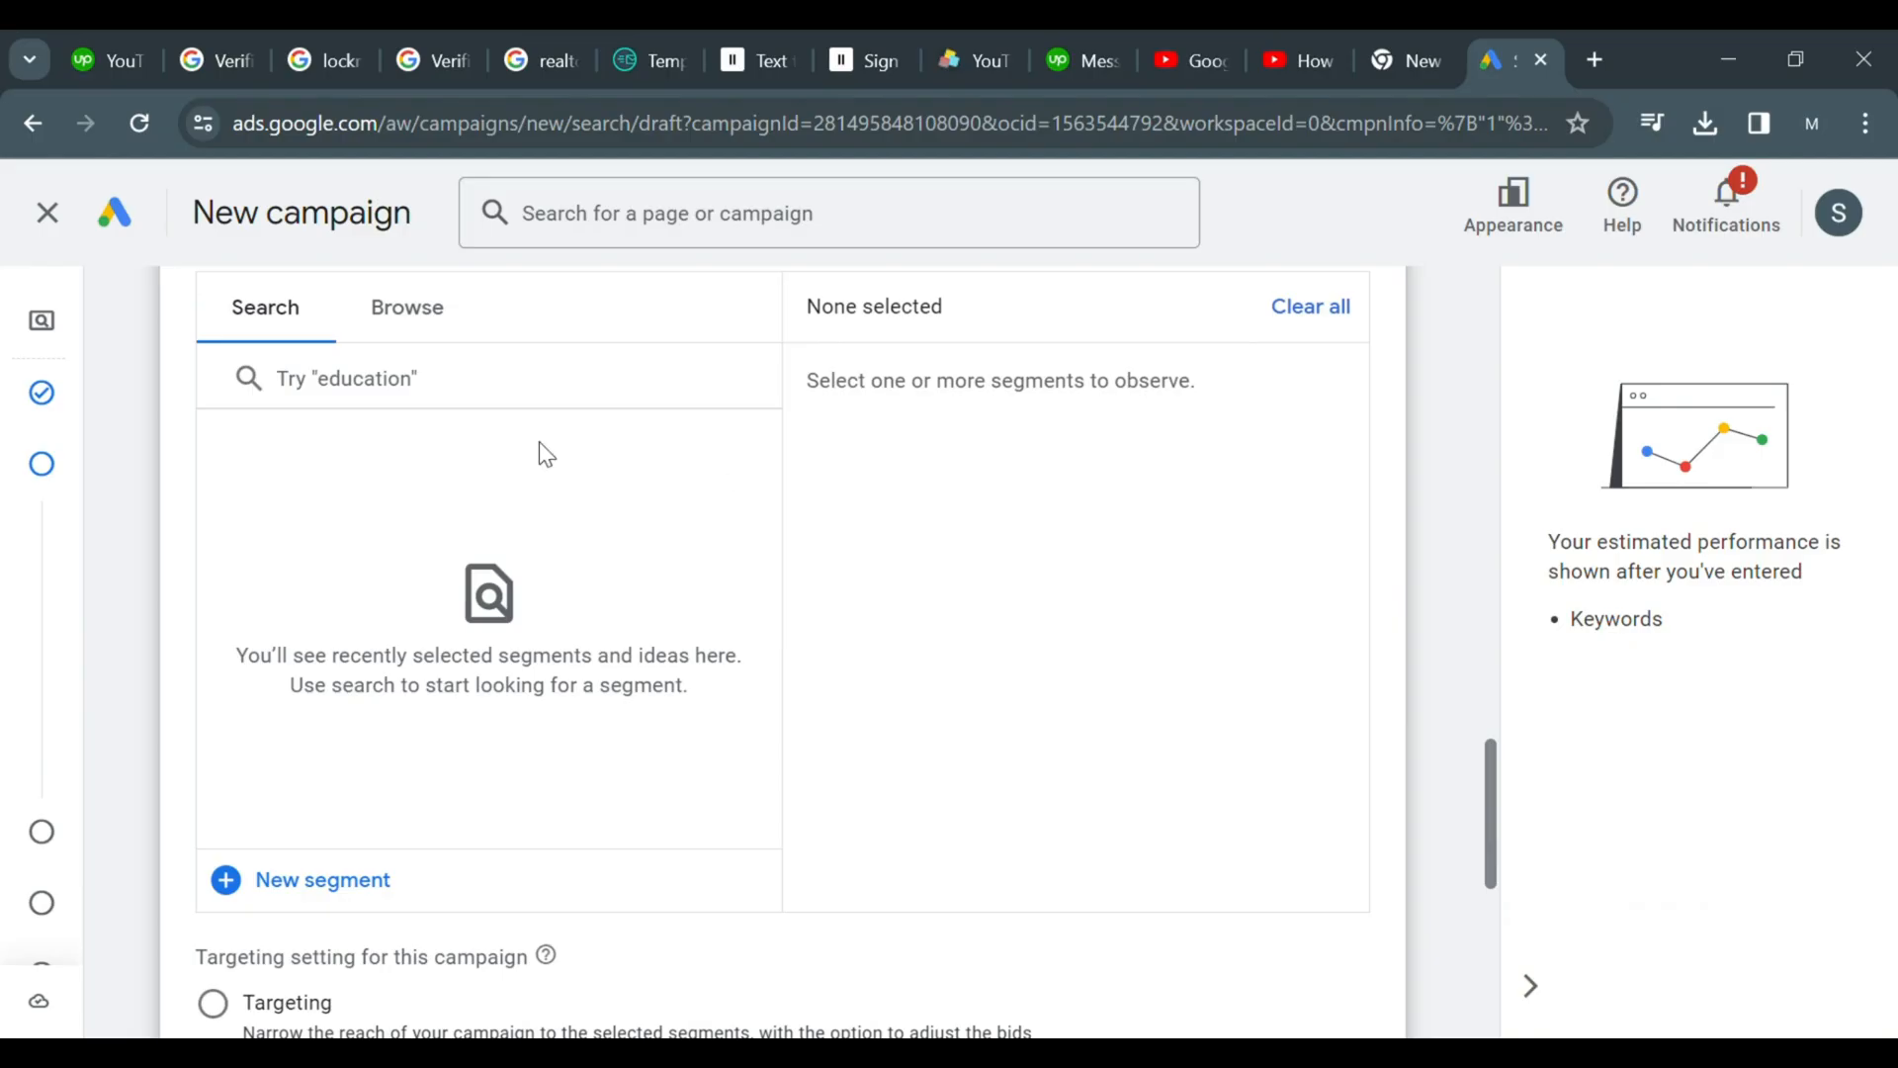
left_click(349, 402)
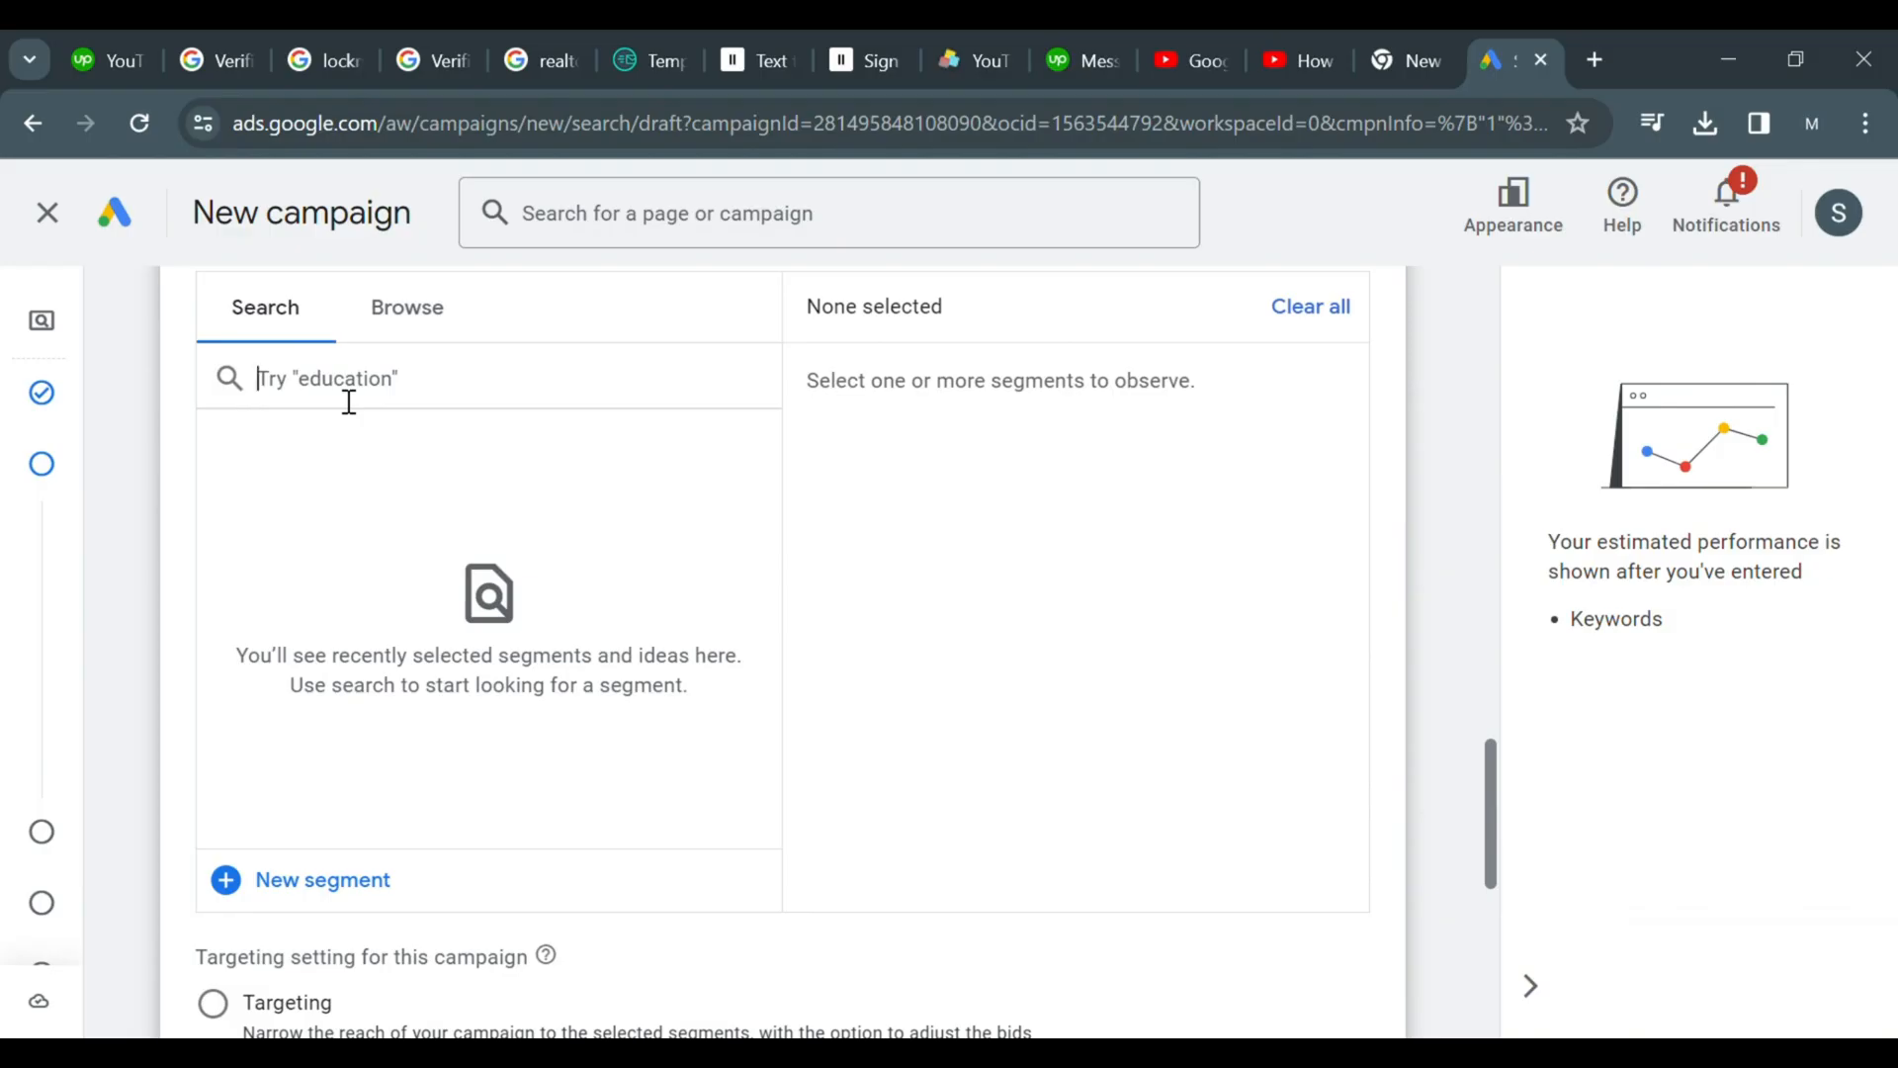
type("bali")
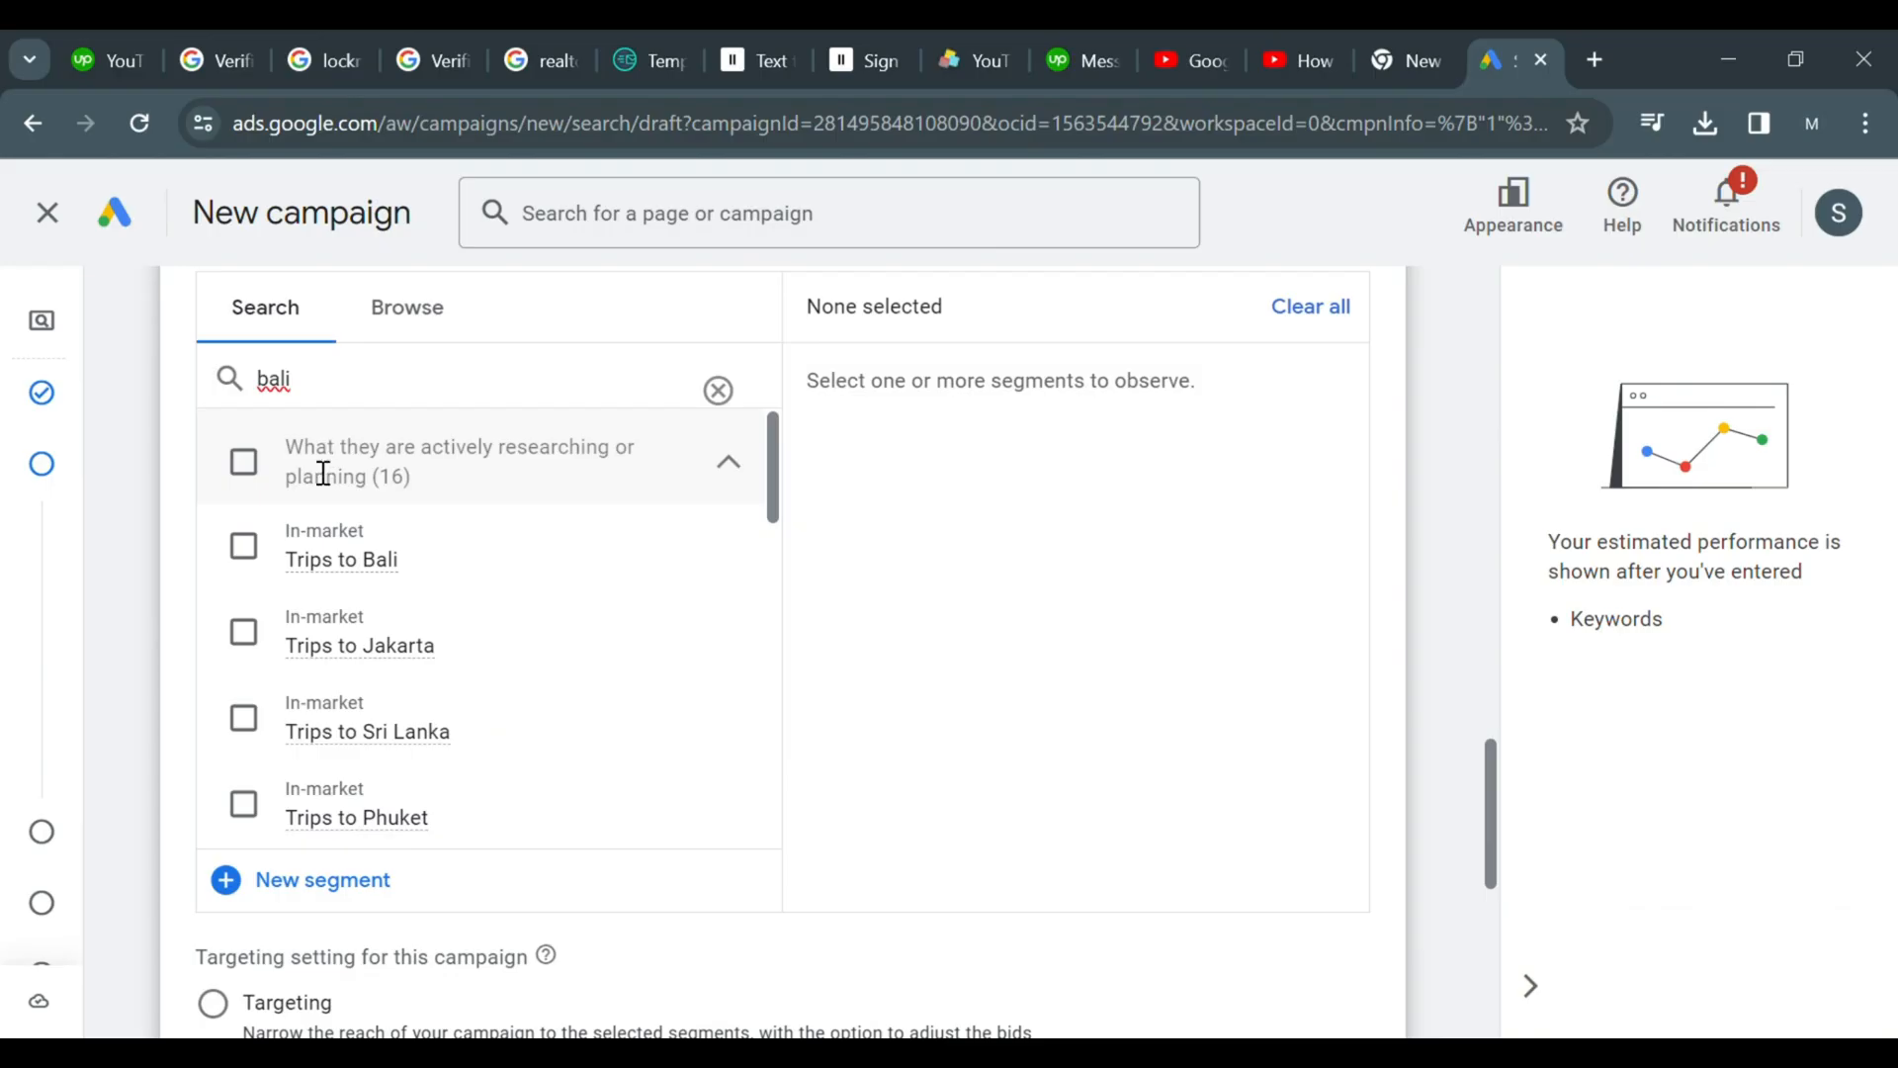
left_click(269, 541)
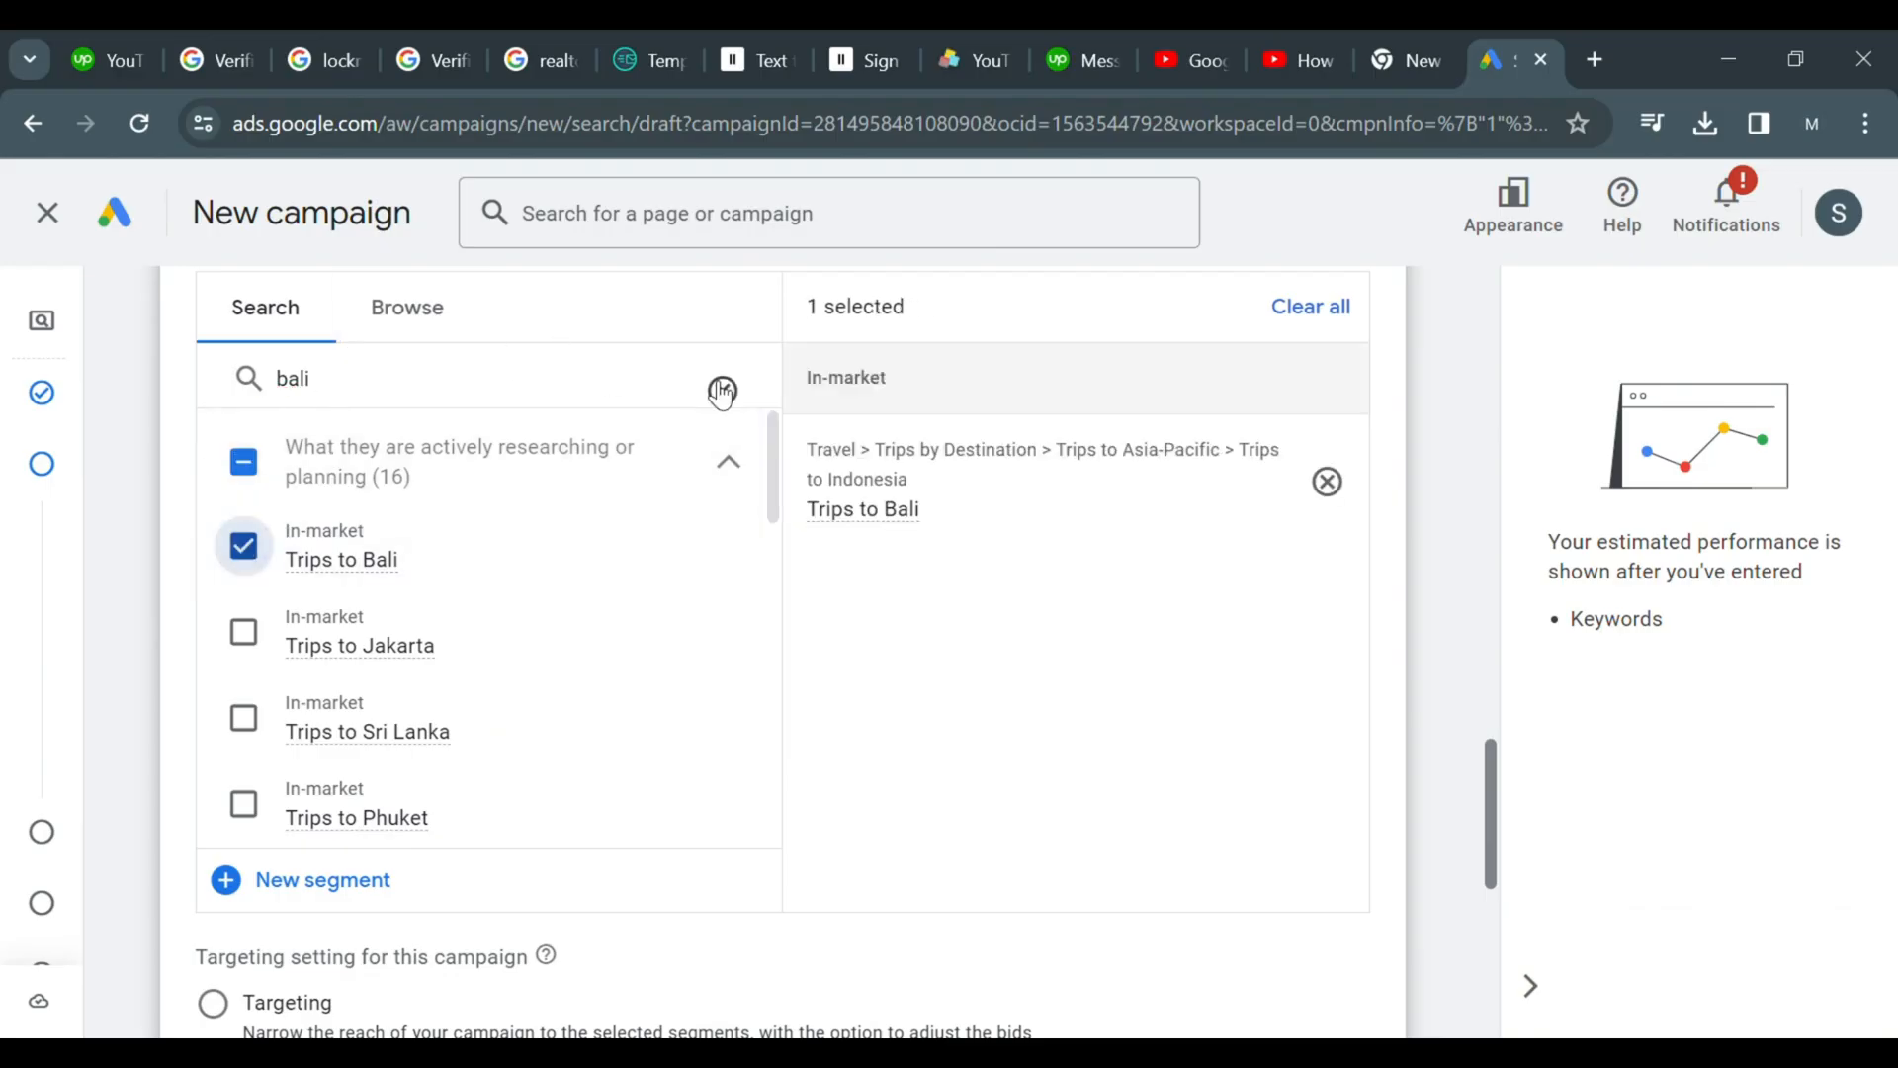
Search audience segments for indonesia and add the Trips to Indonesia in-market segment
left_click(723, 391)
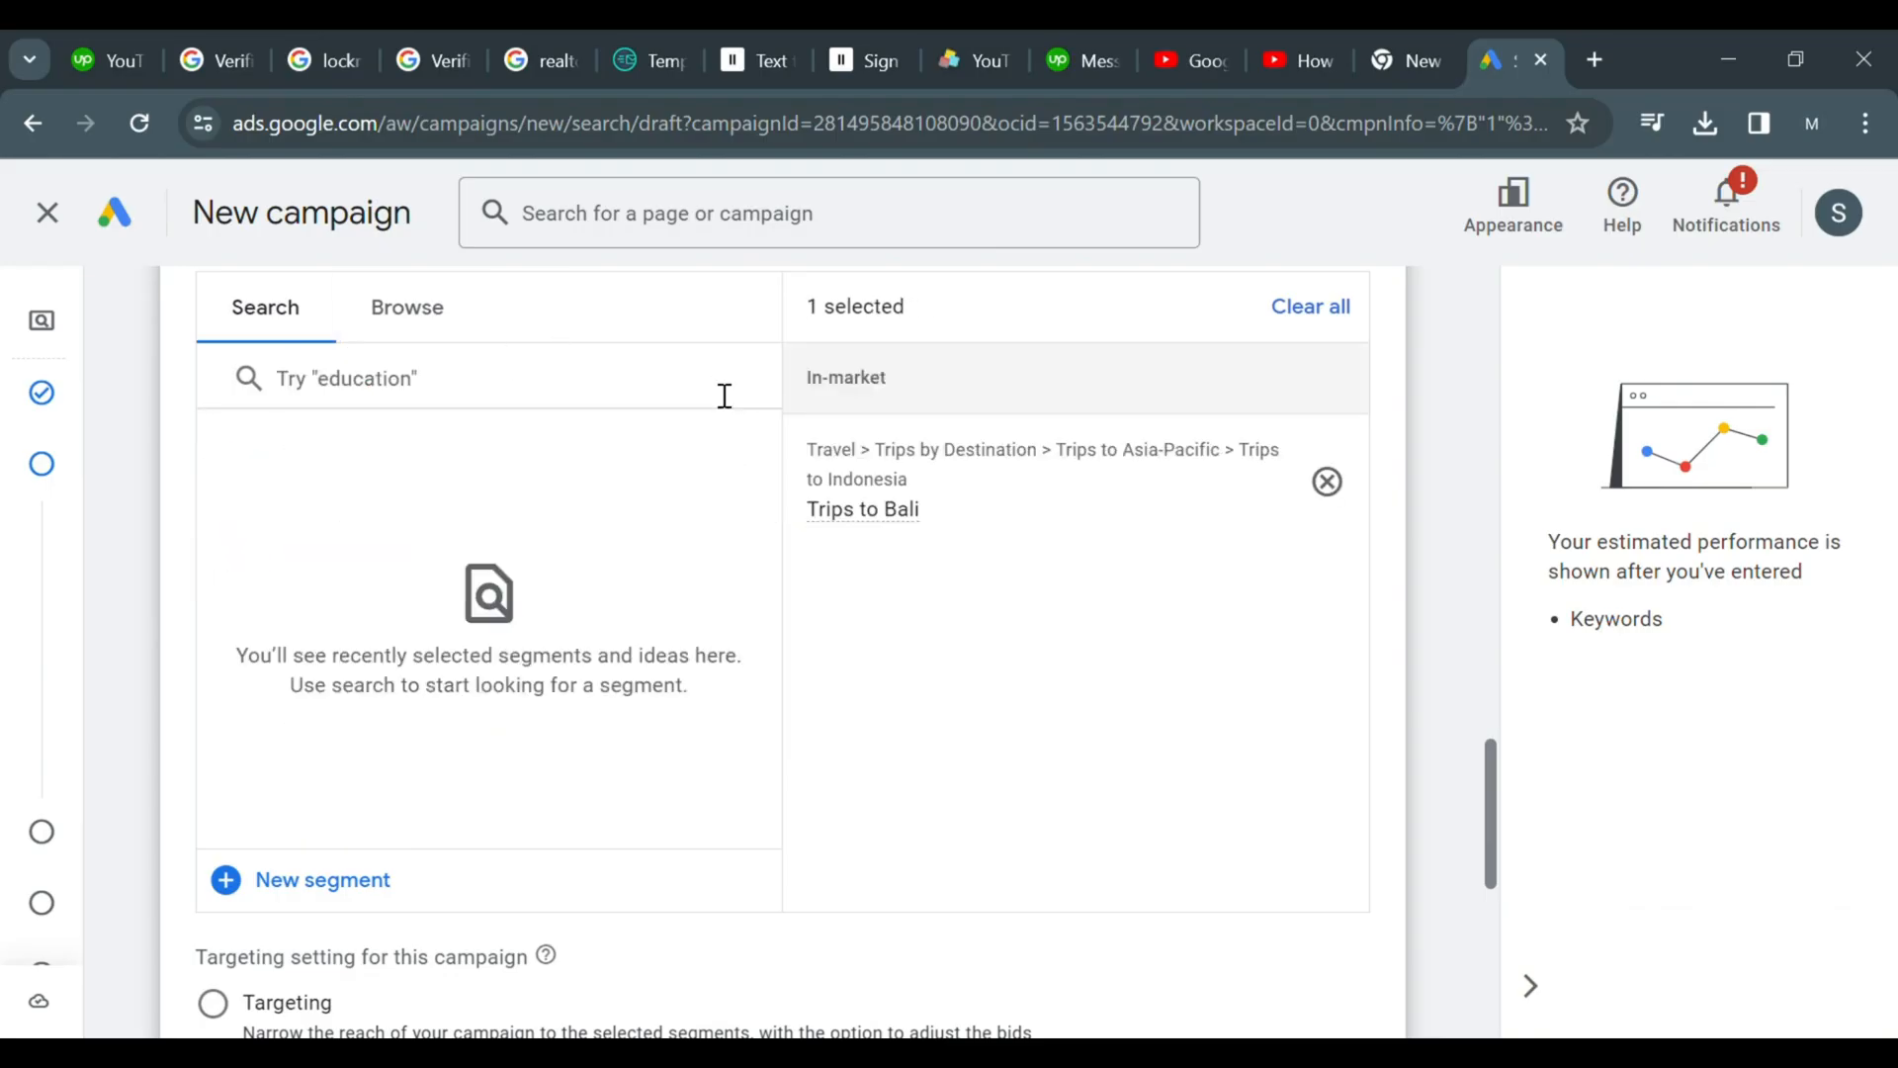
left_click(725, 395)
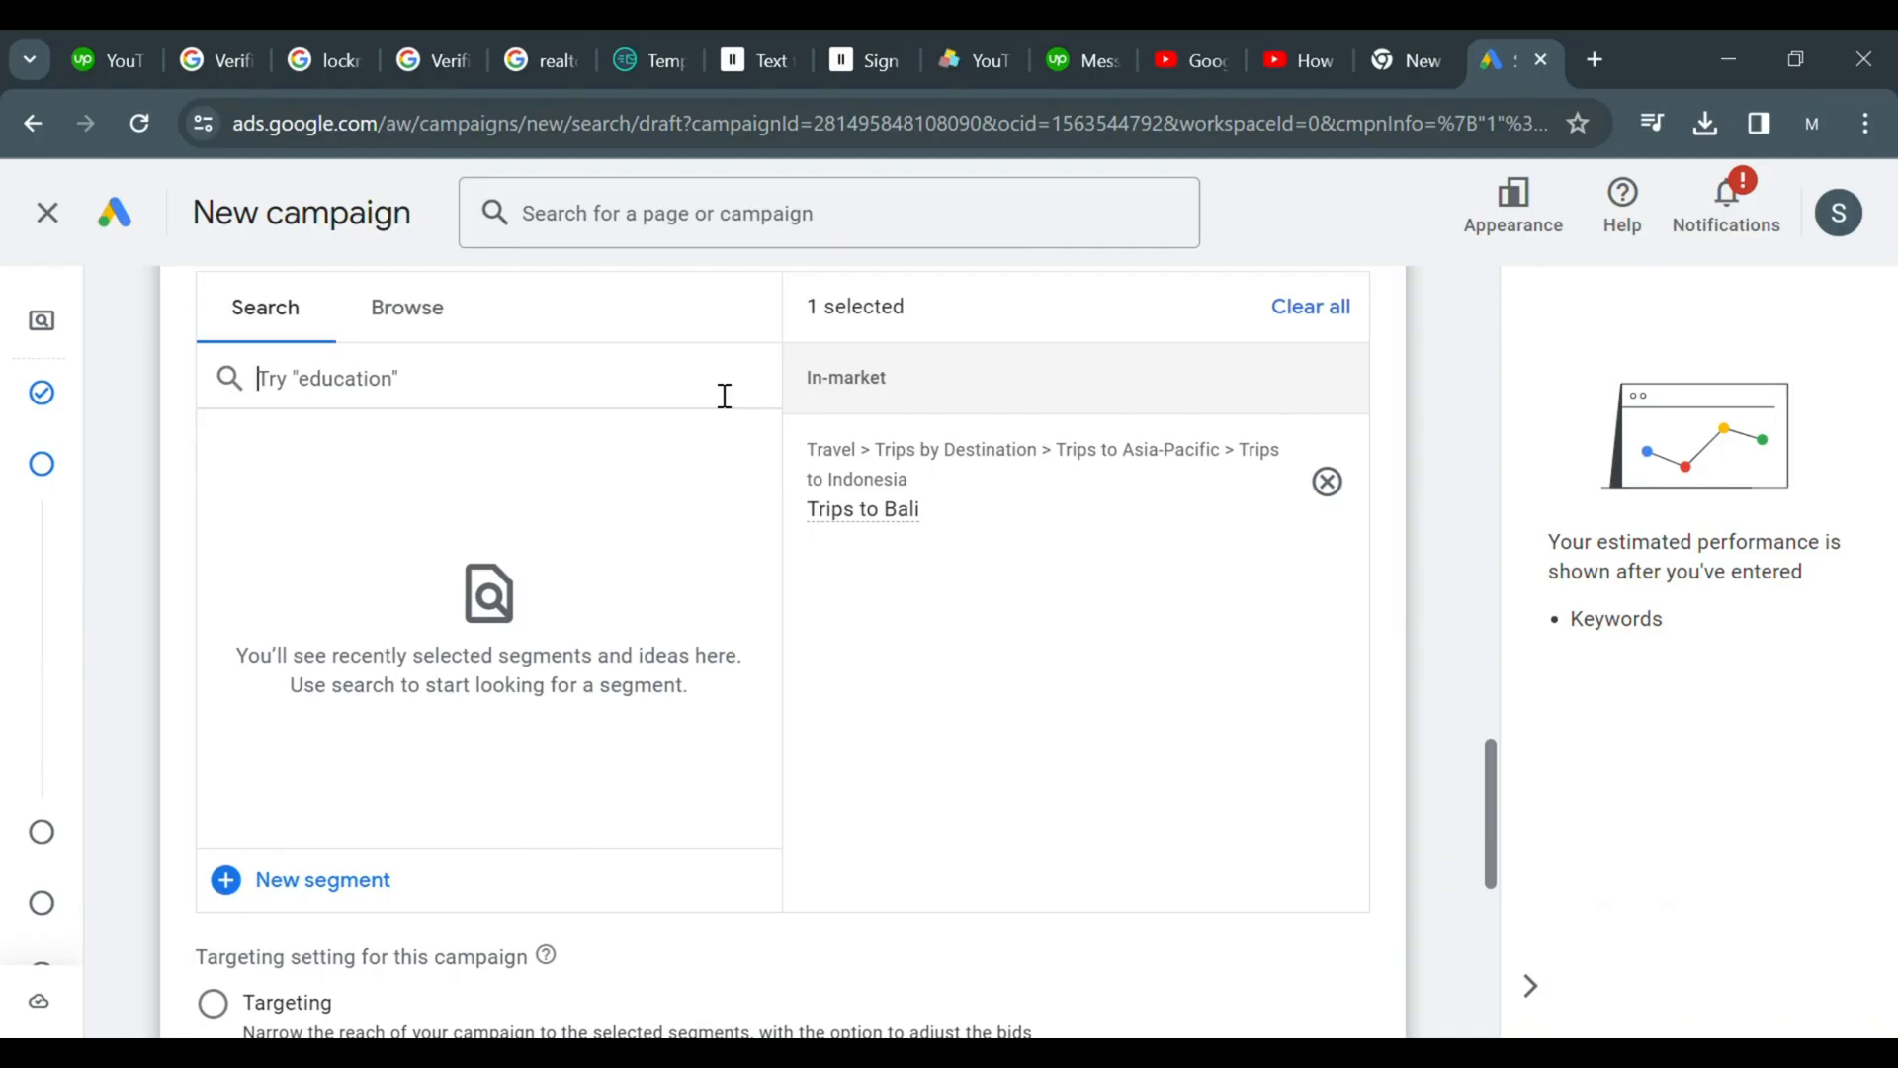
type("indonesia")
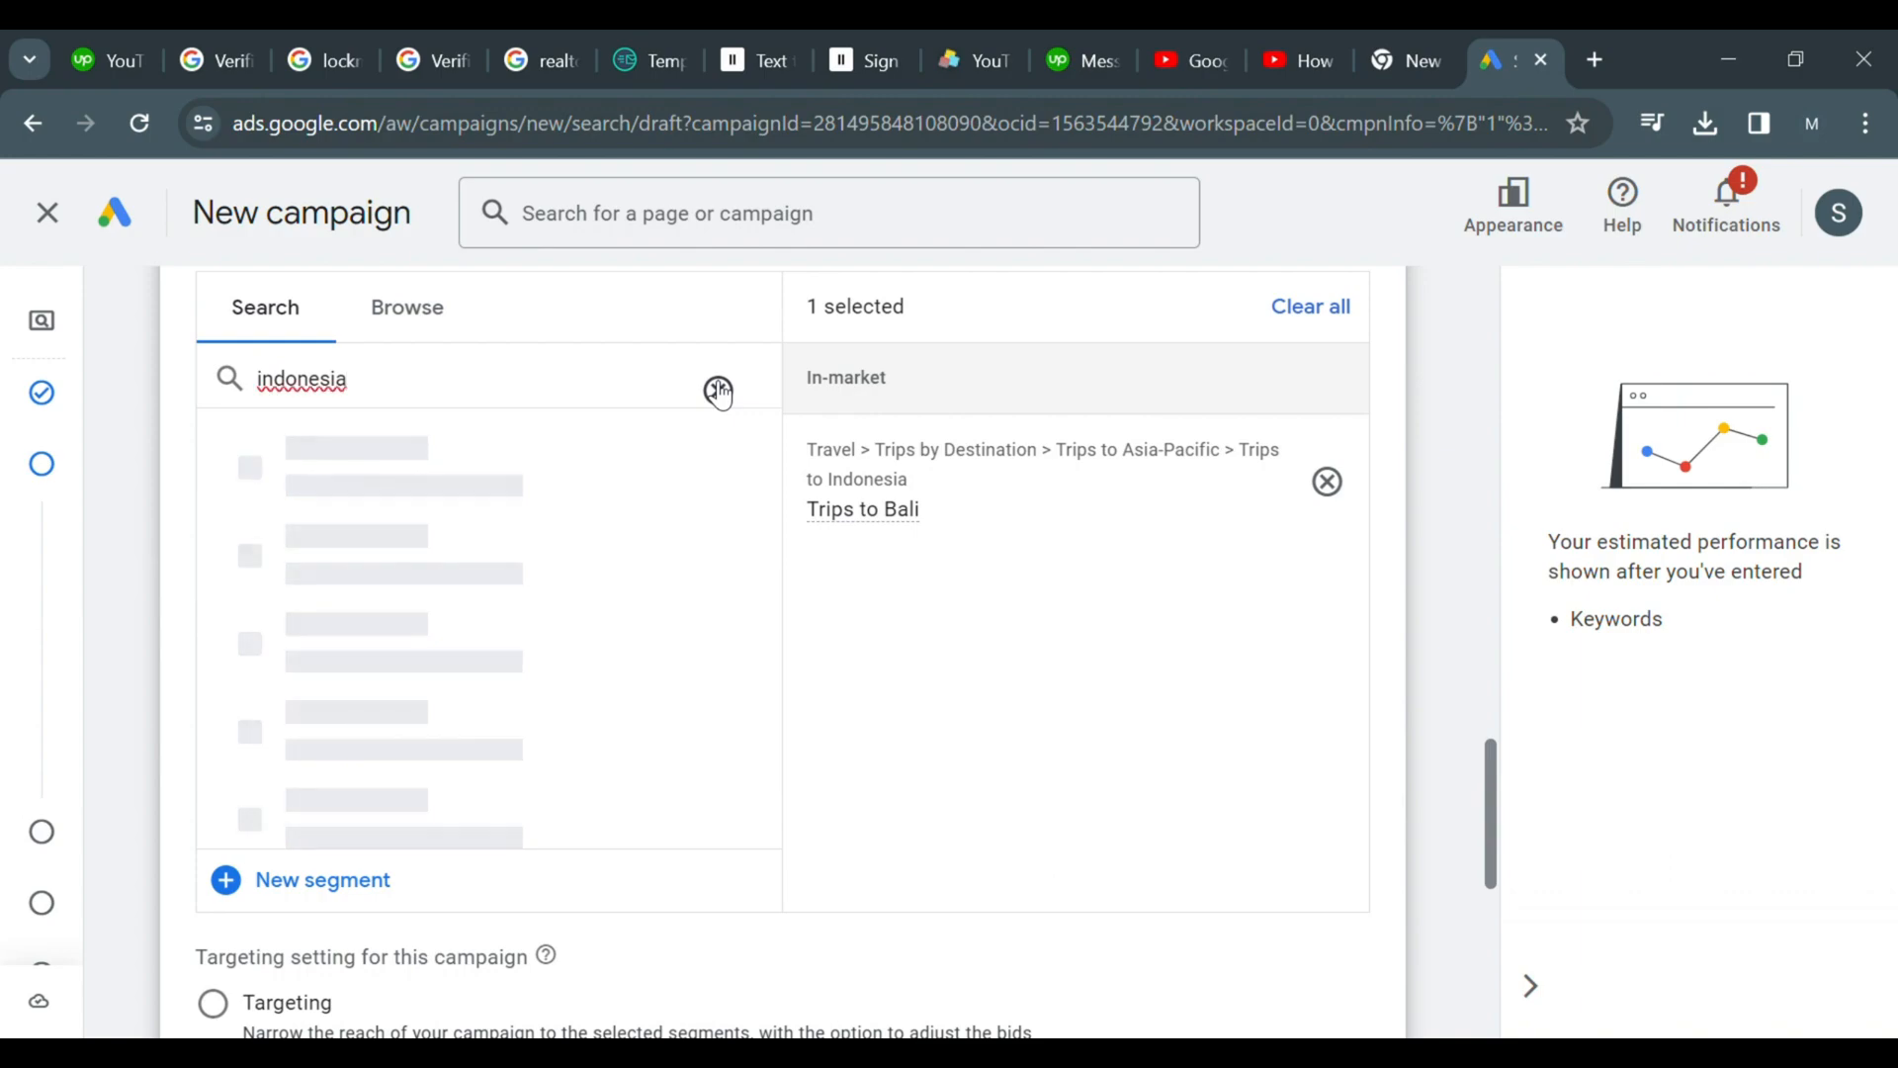
left_click(334, 539)
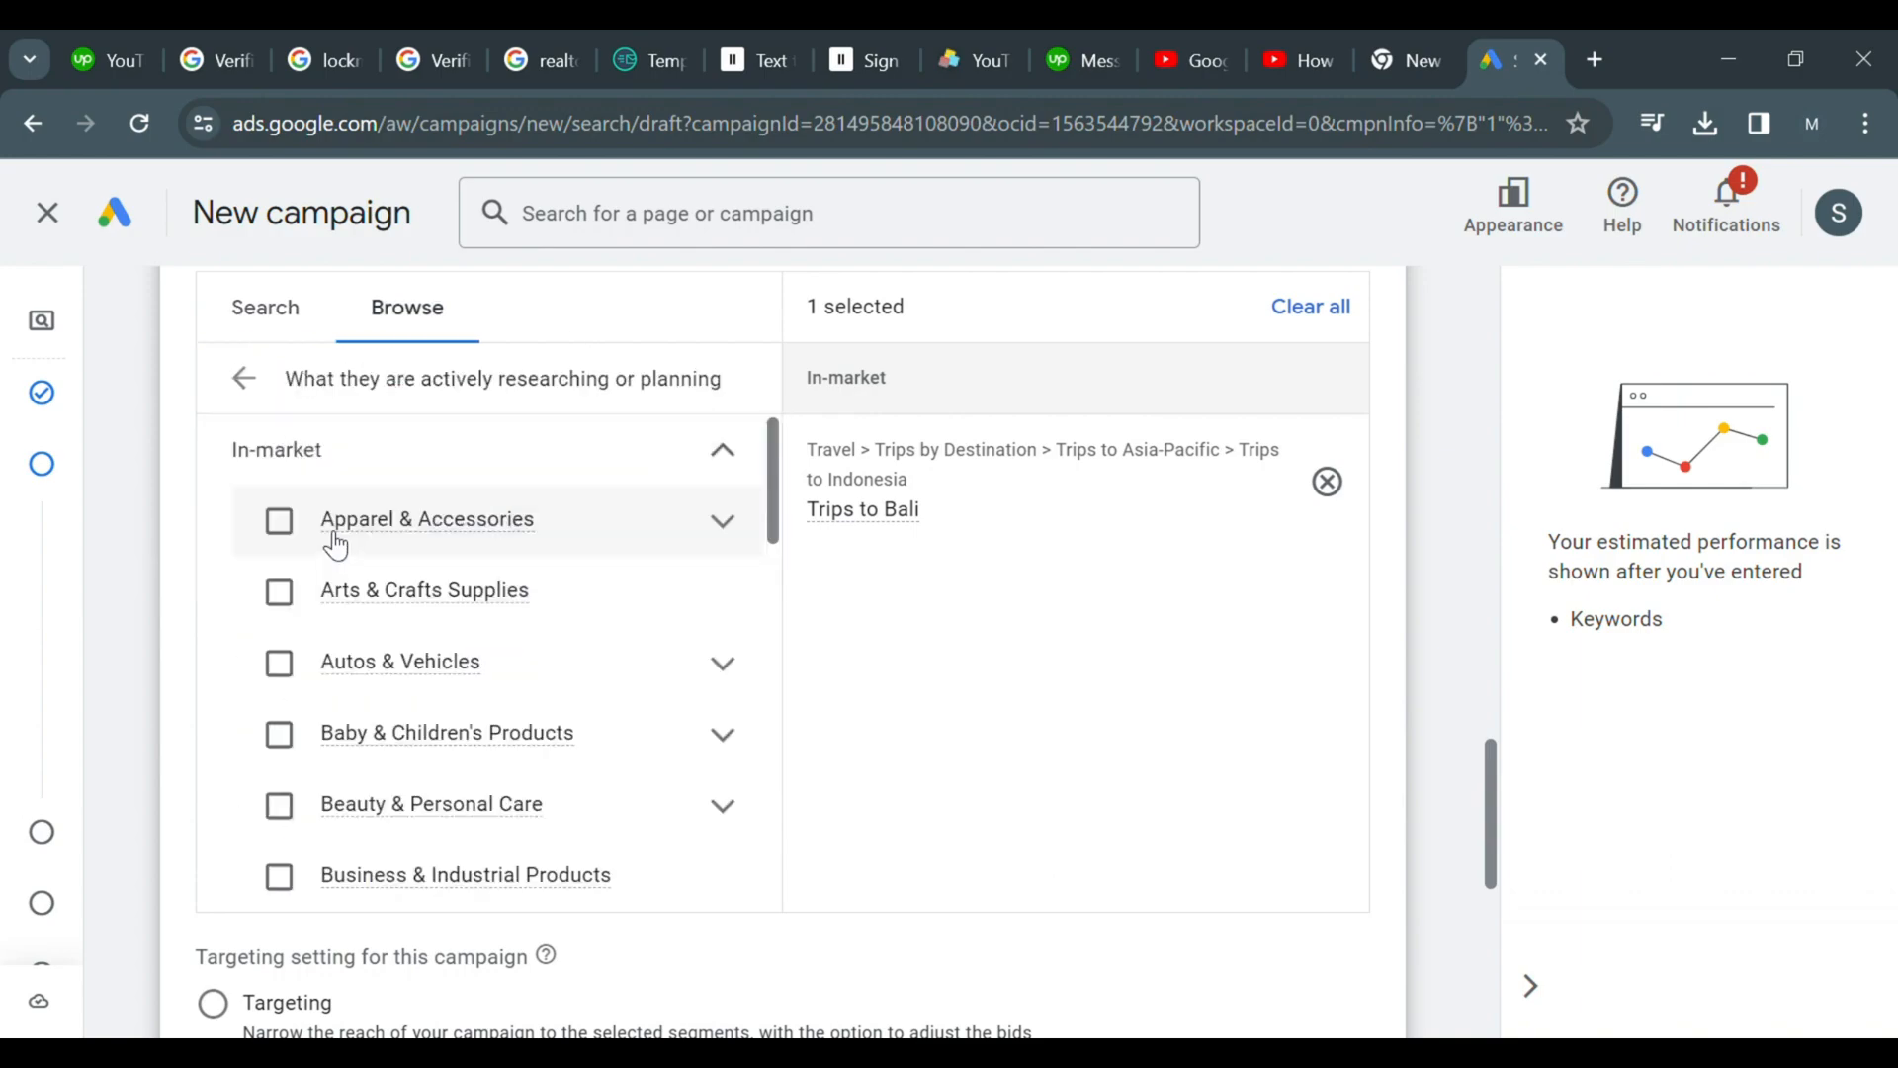
left_click(292, 332)
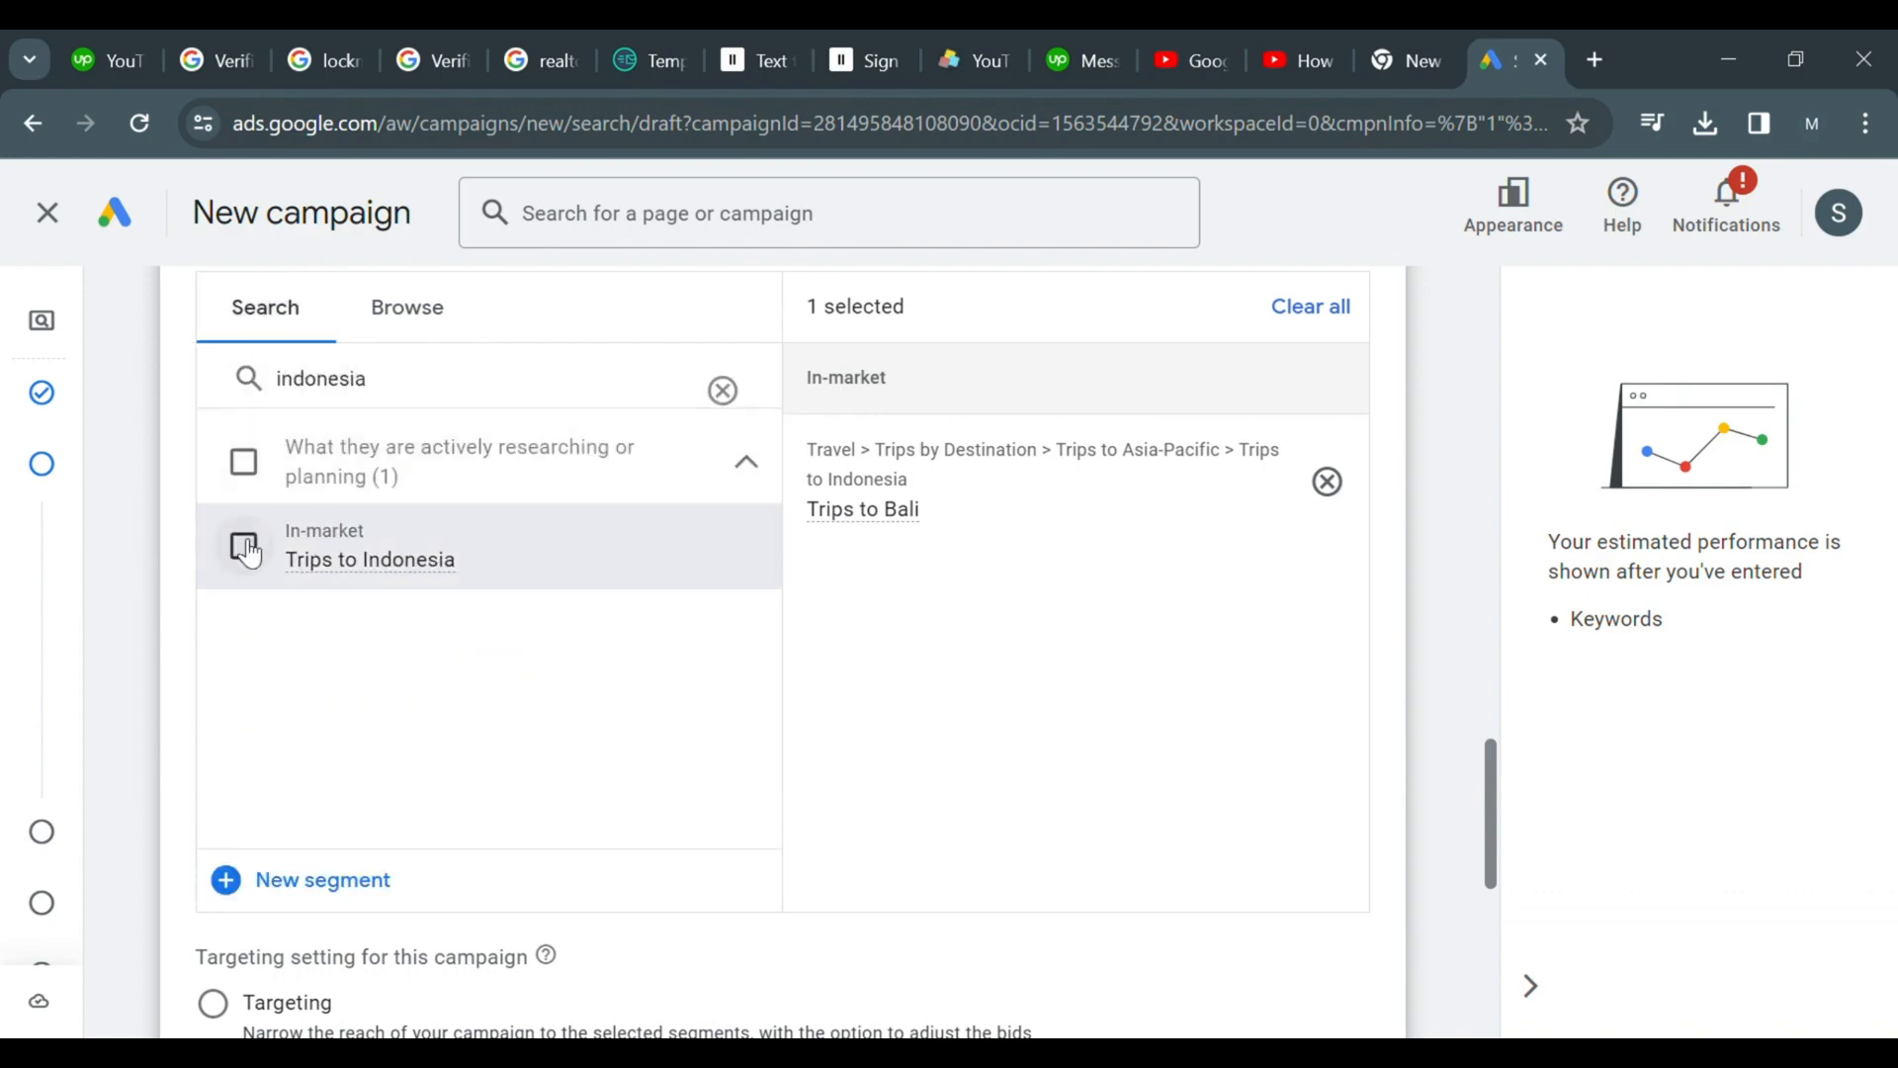
left_click(543, 564)
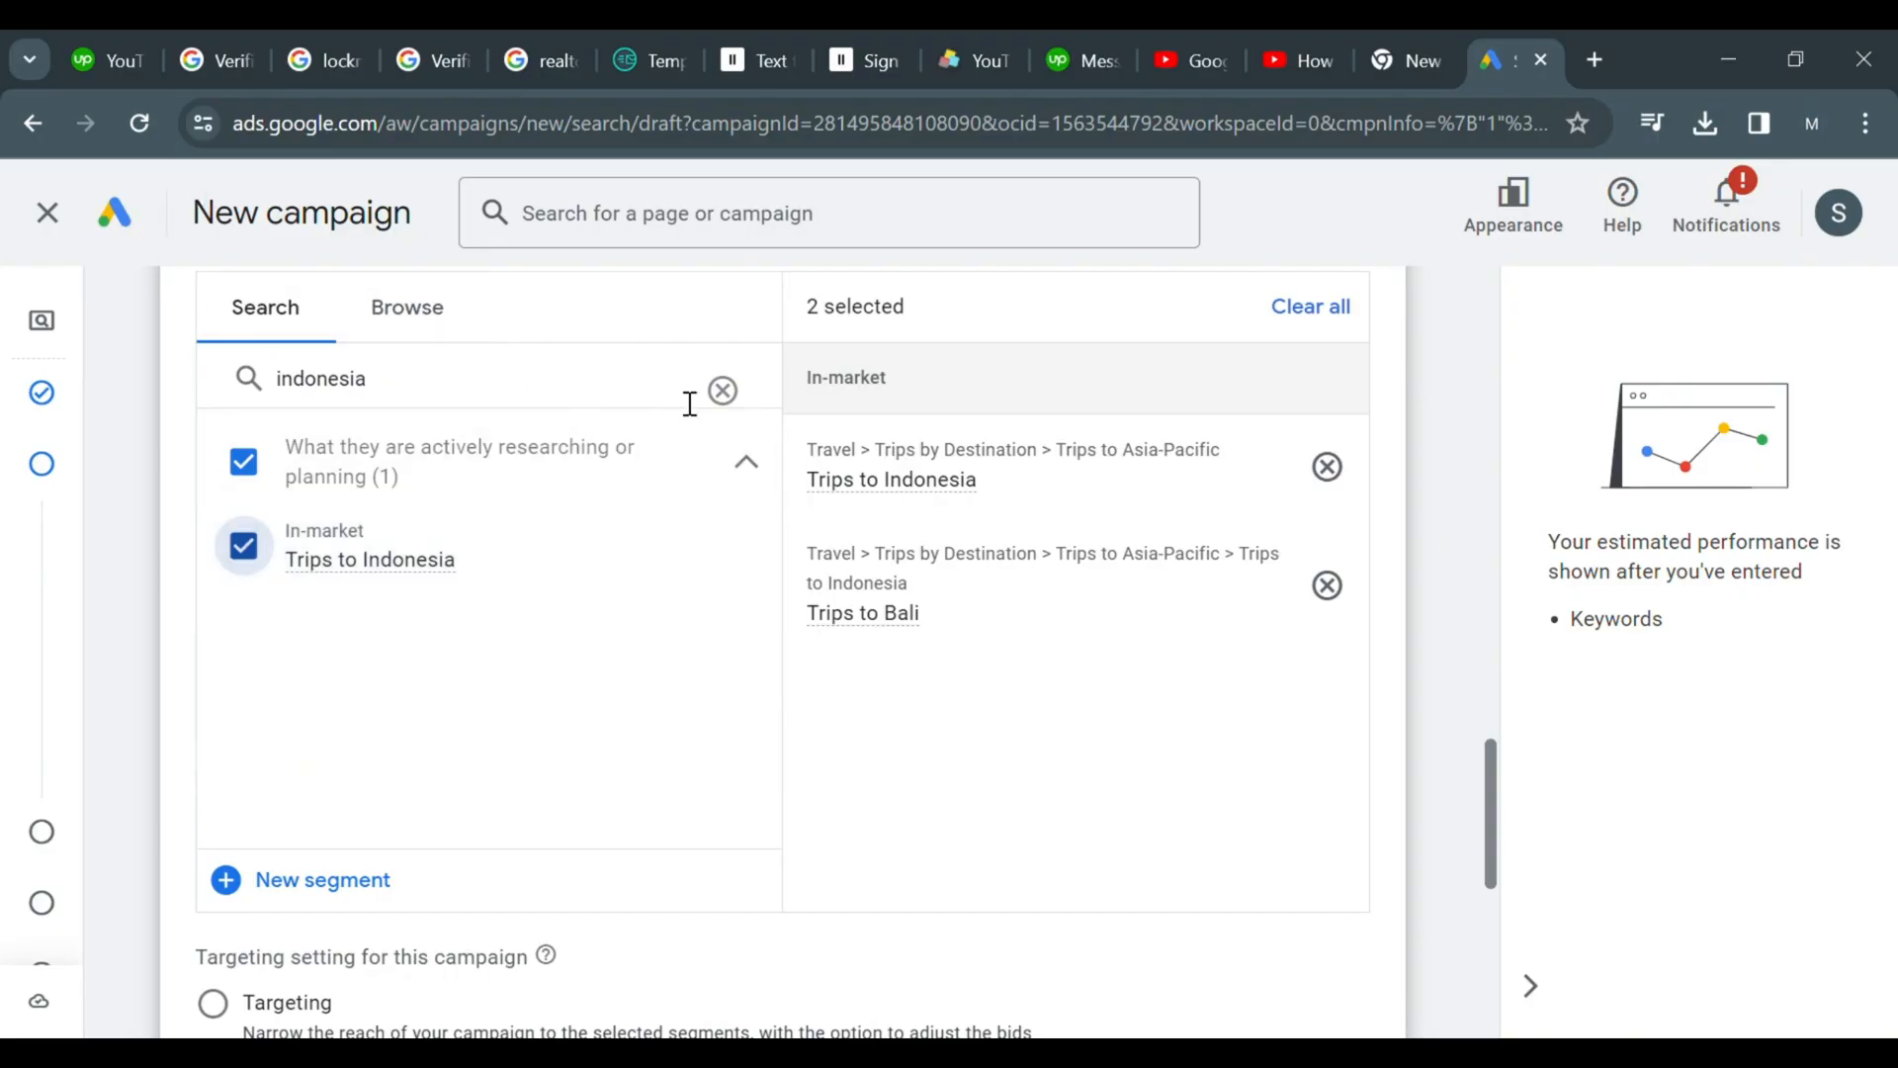
Search audience segments for villa resorts and add the Vacation Rentals and Trips to Aruba segments
left_click(723, 390)
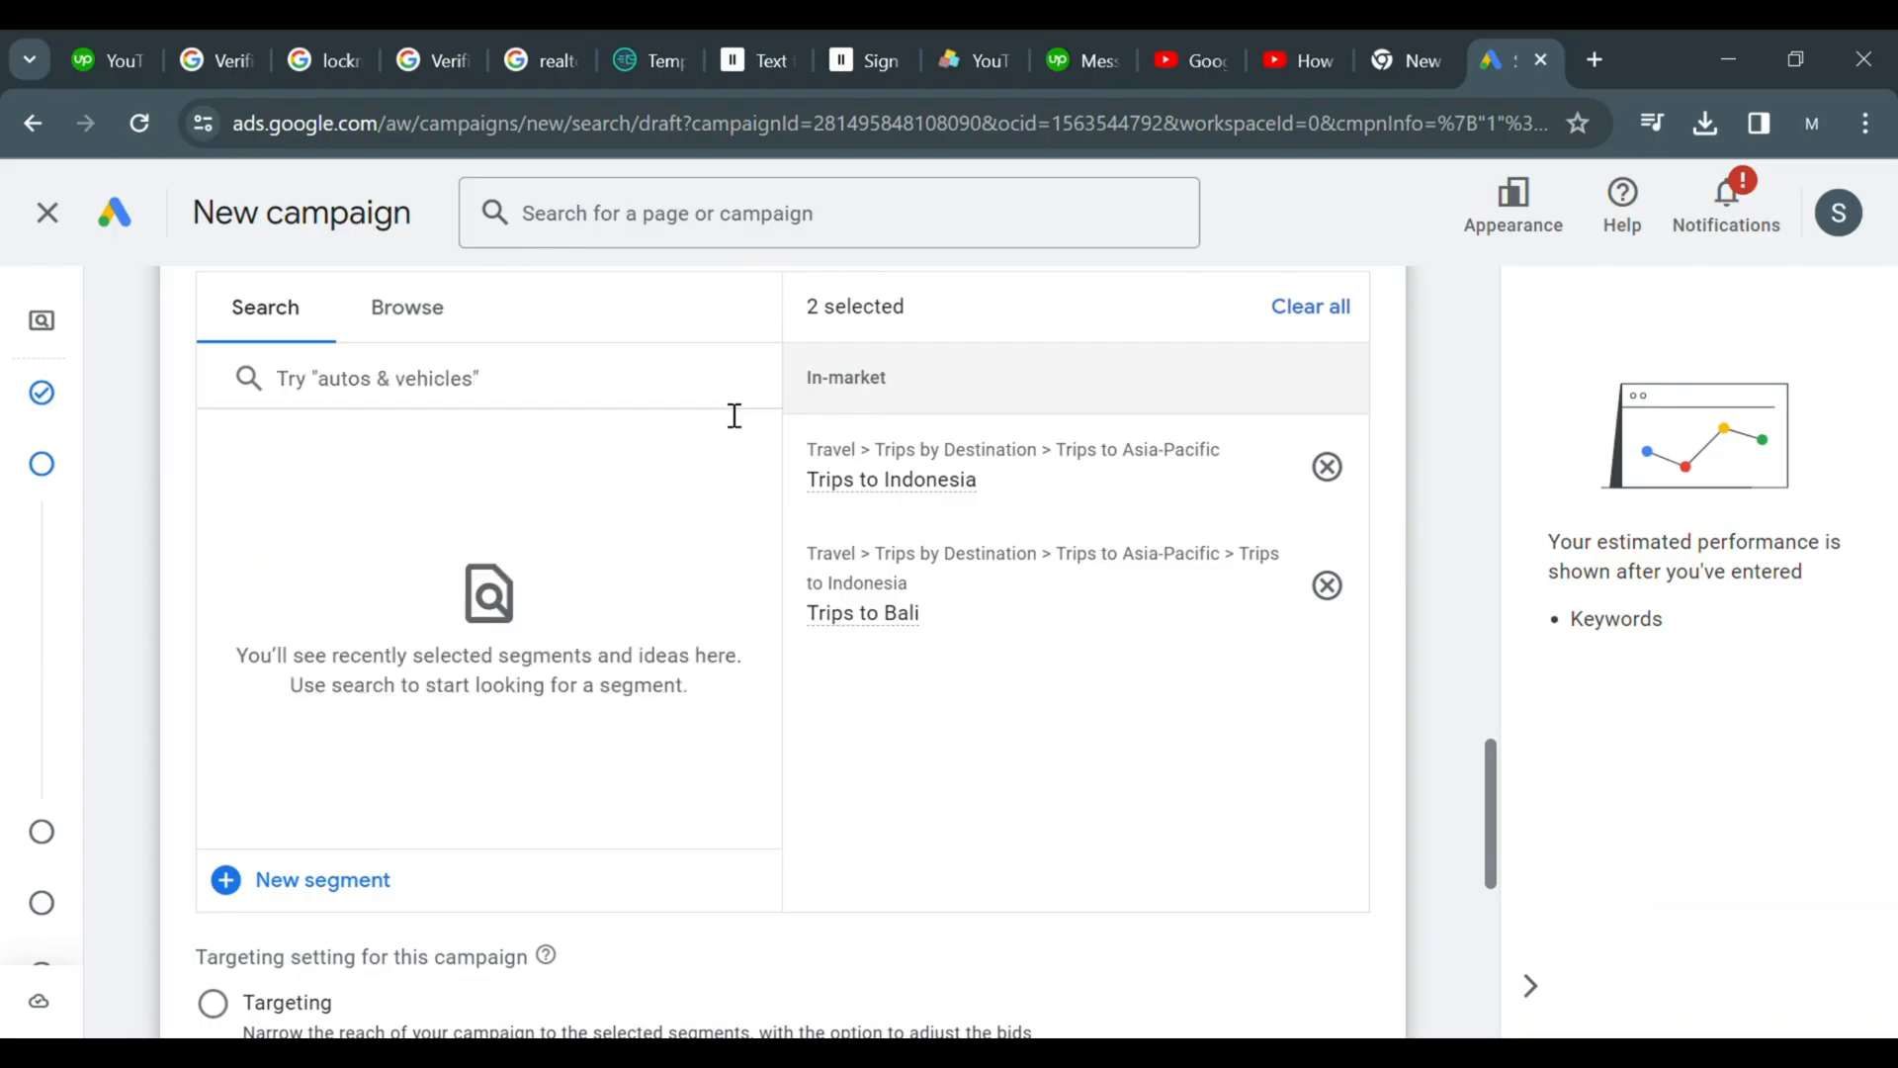
left_click(644, 370)
type("vill")
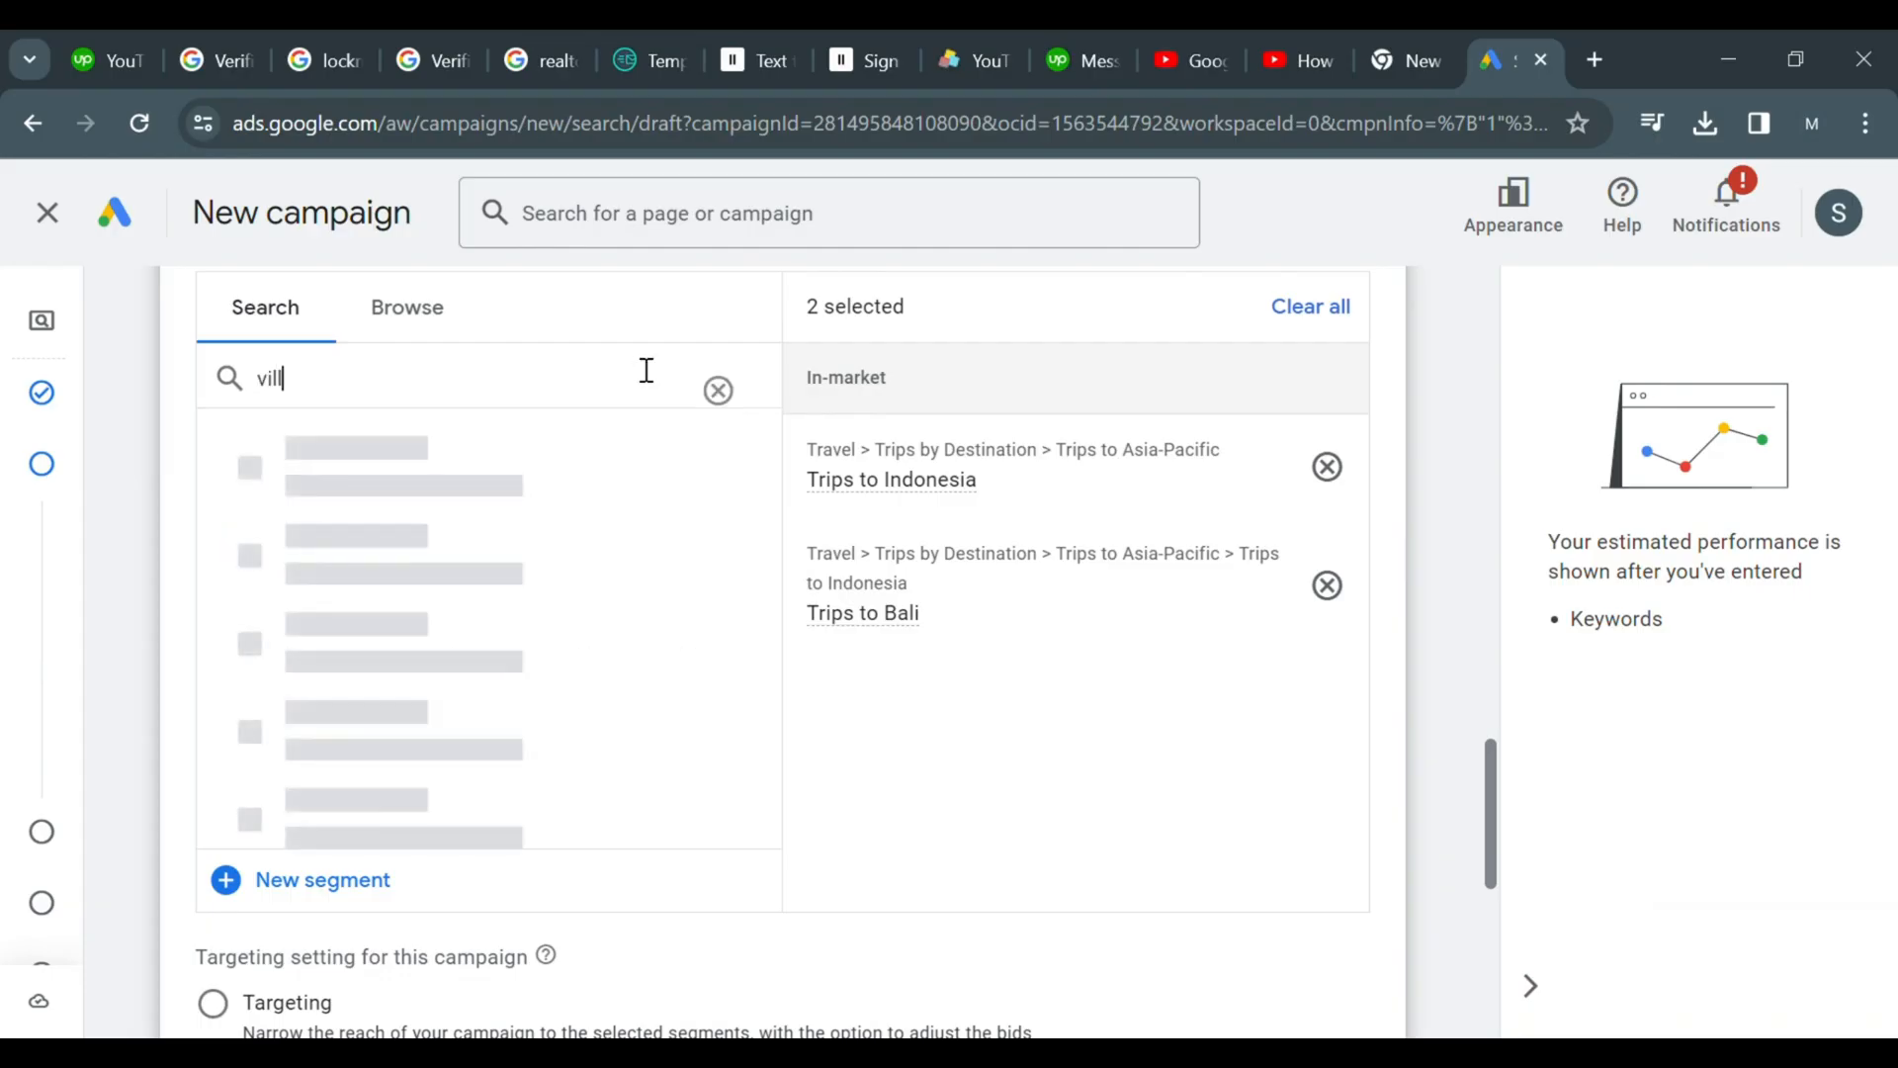
type("a")
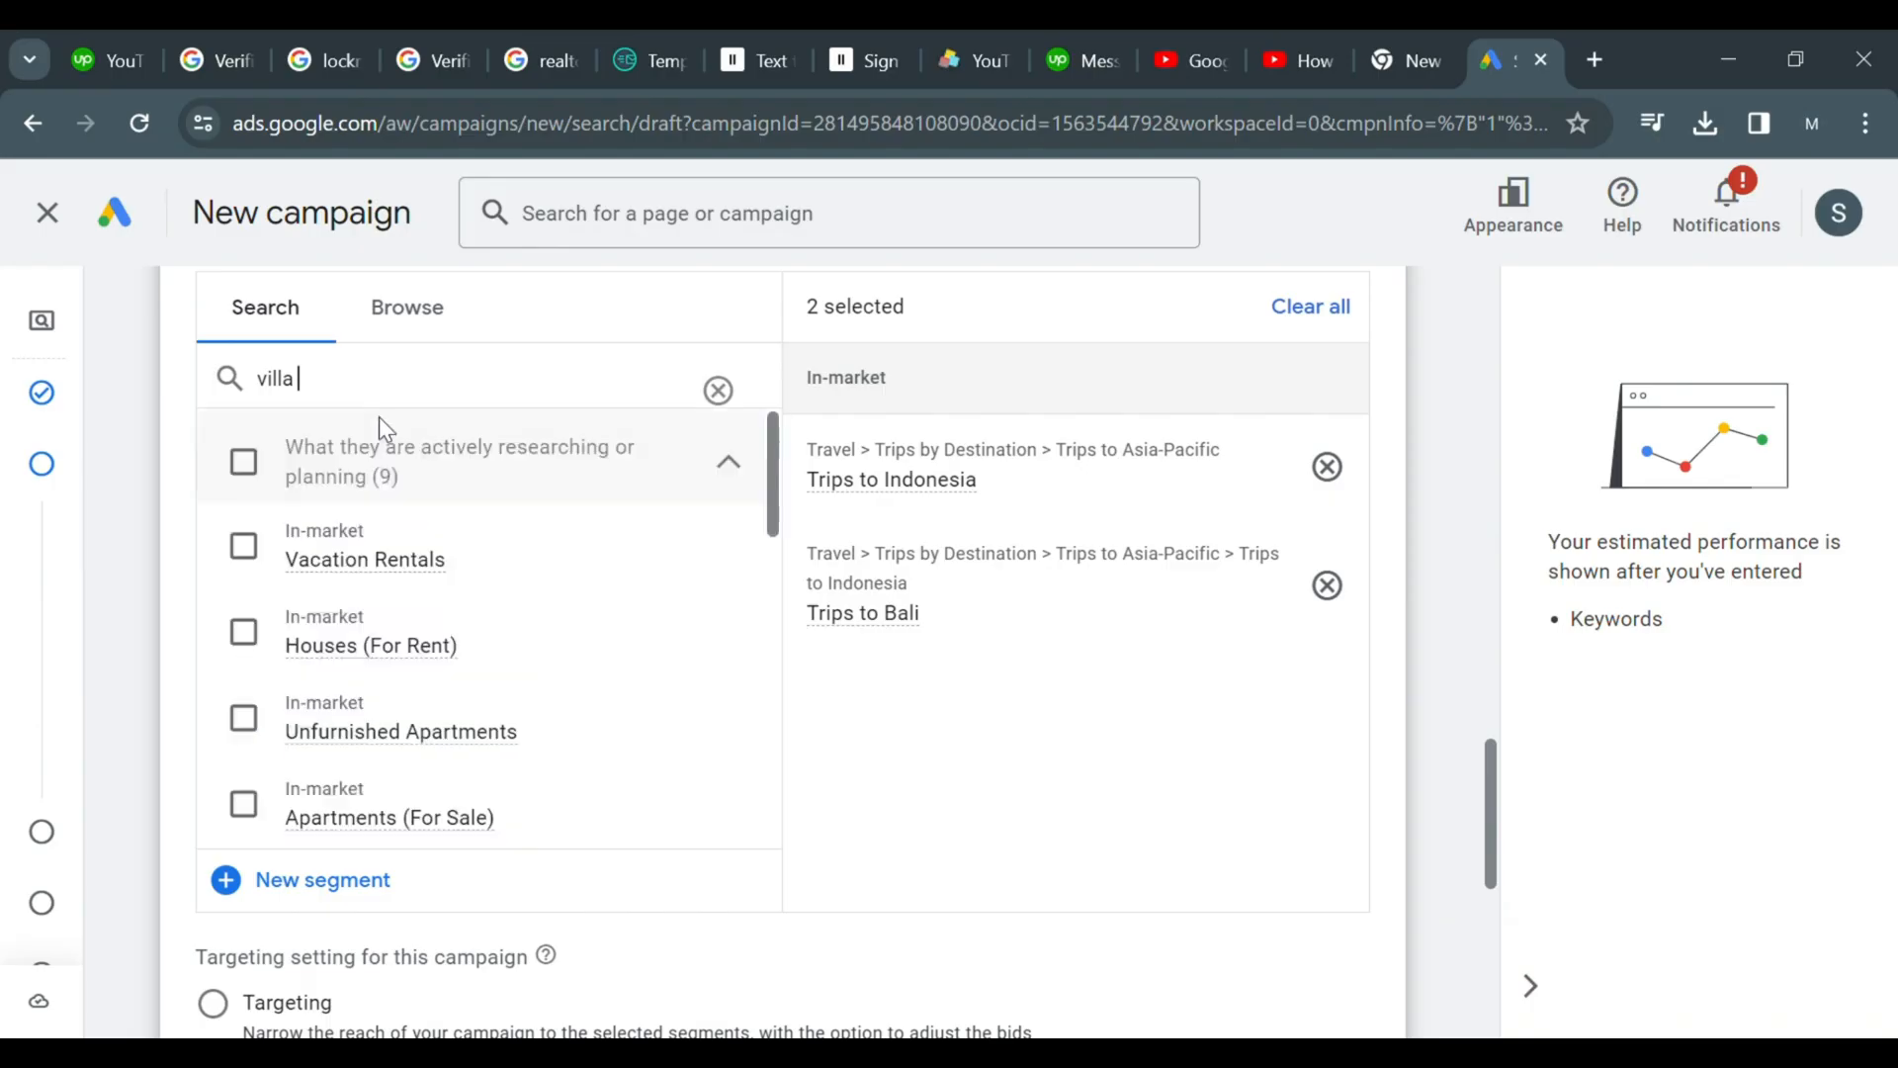
type("reso")
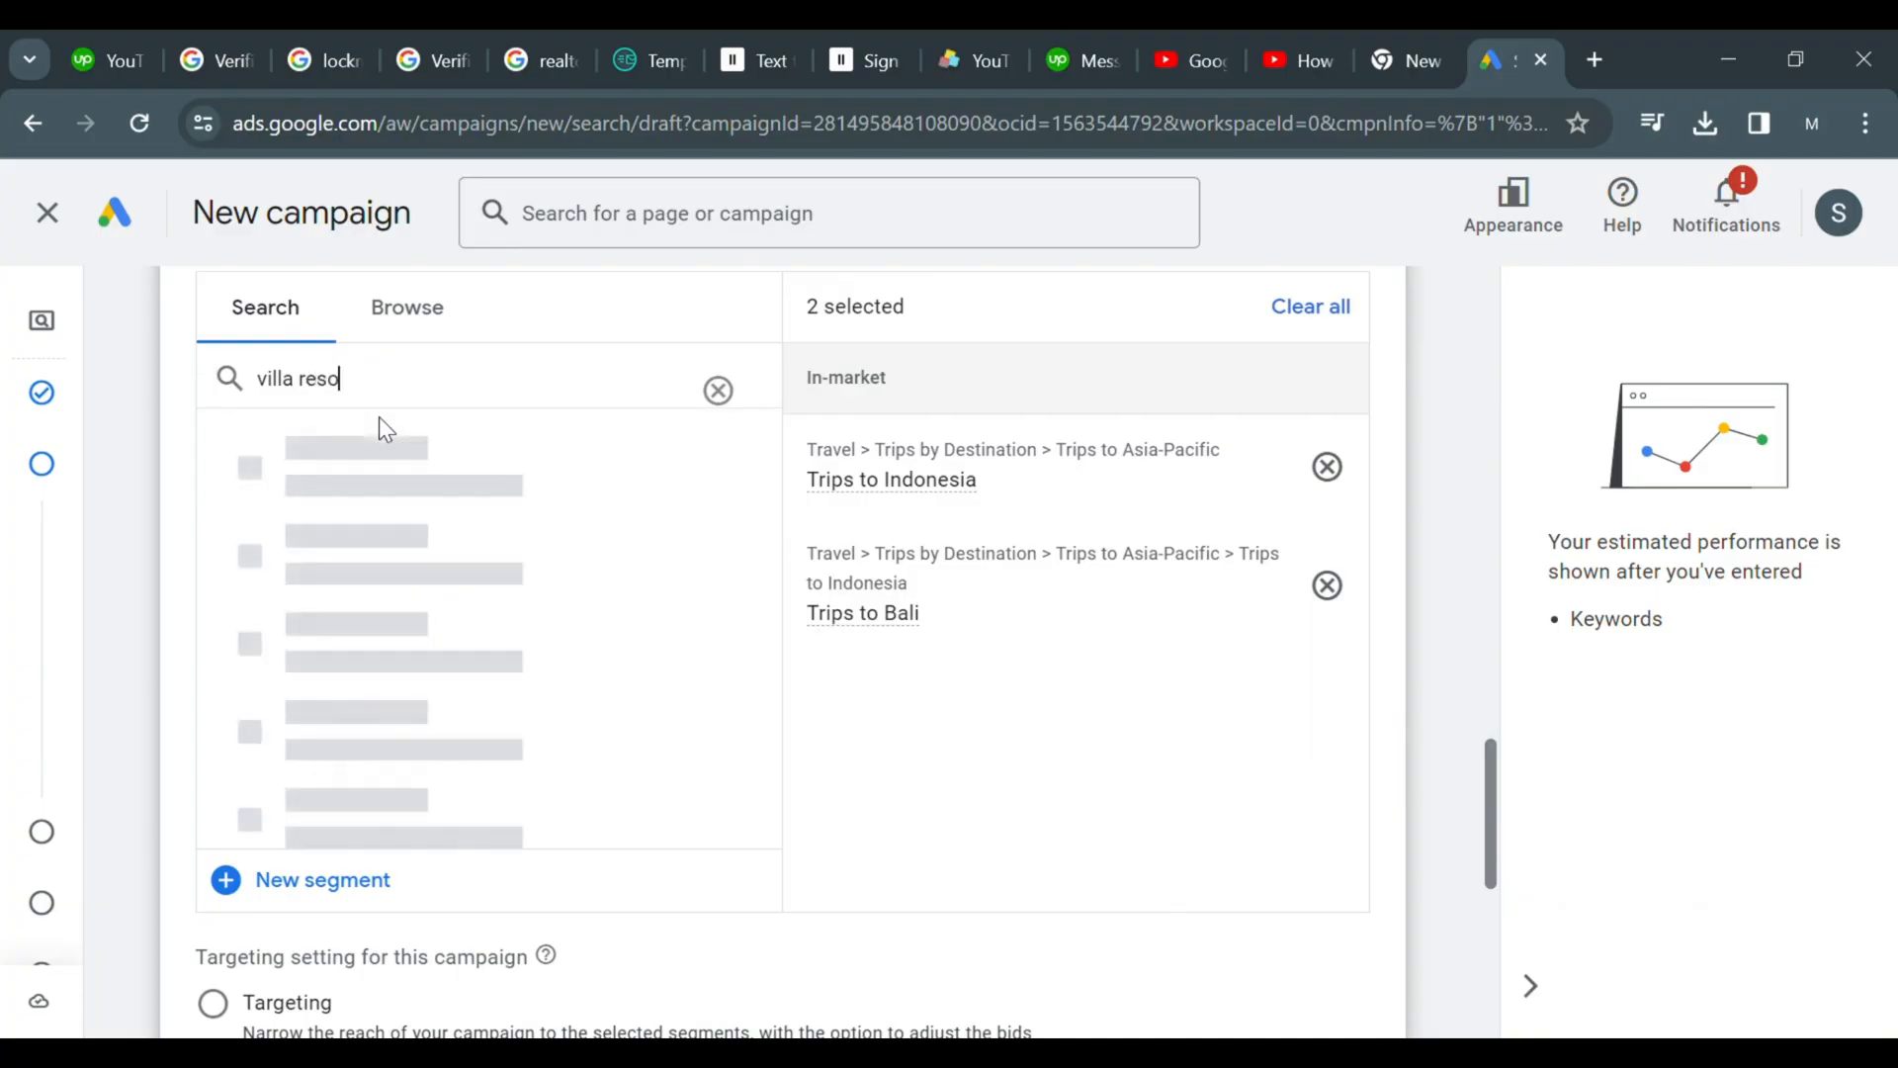
type("rts")
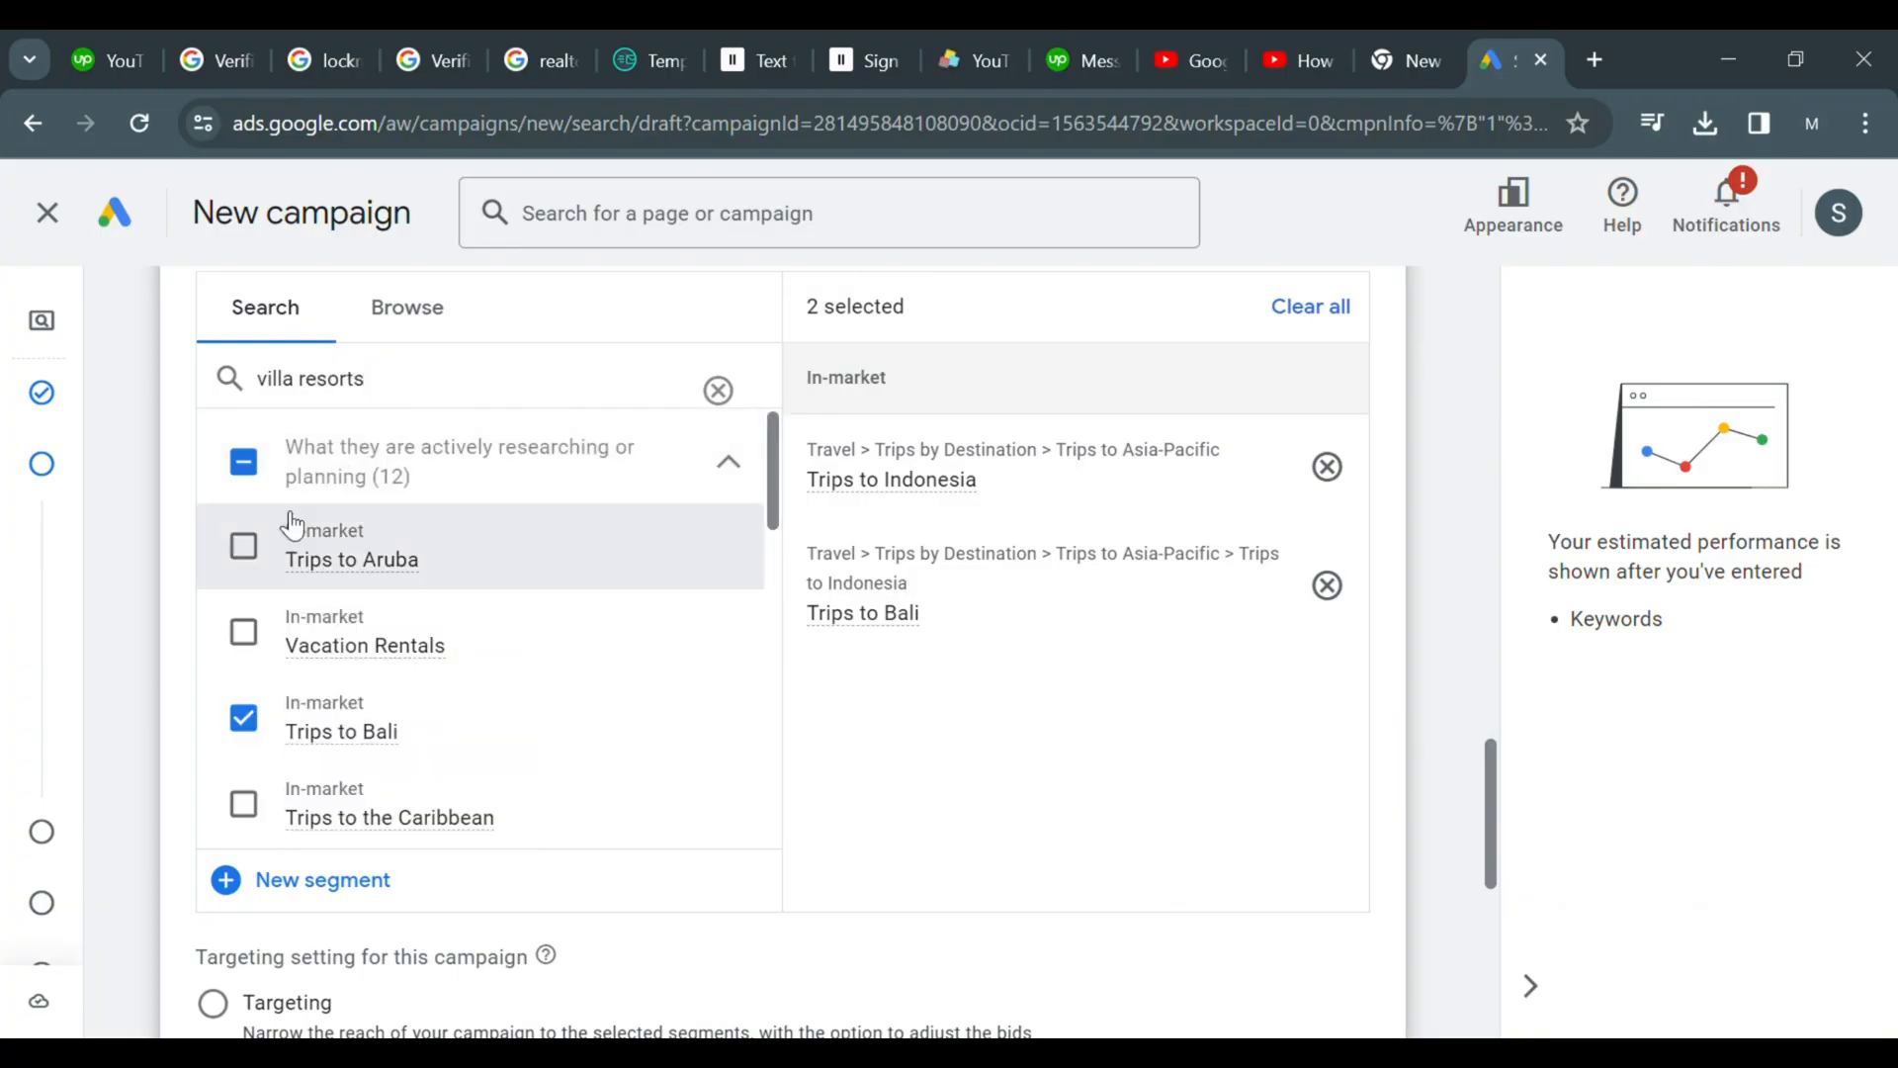
left_click(245, 632)
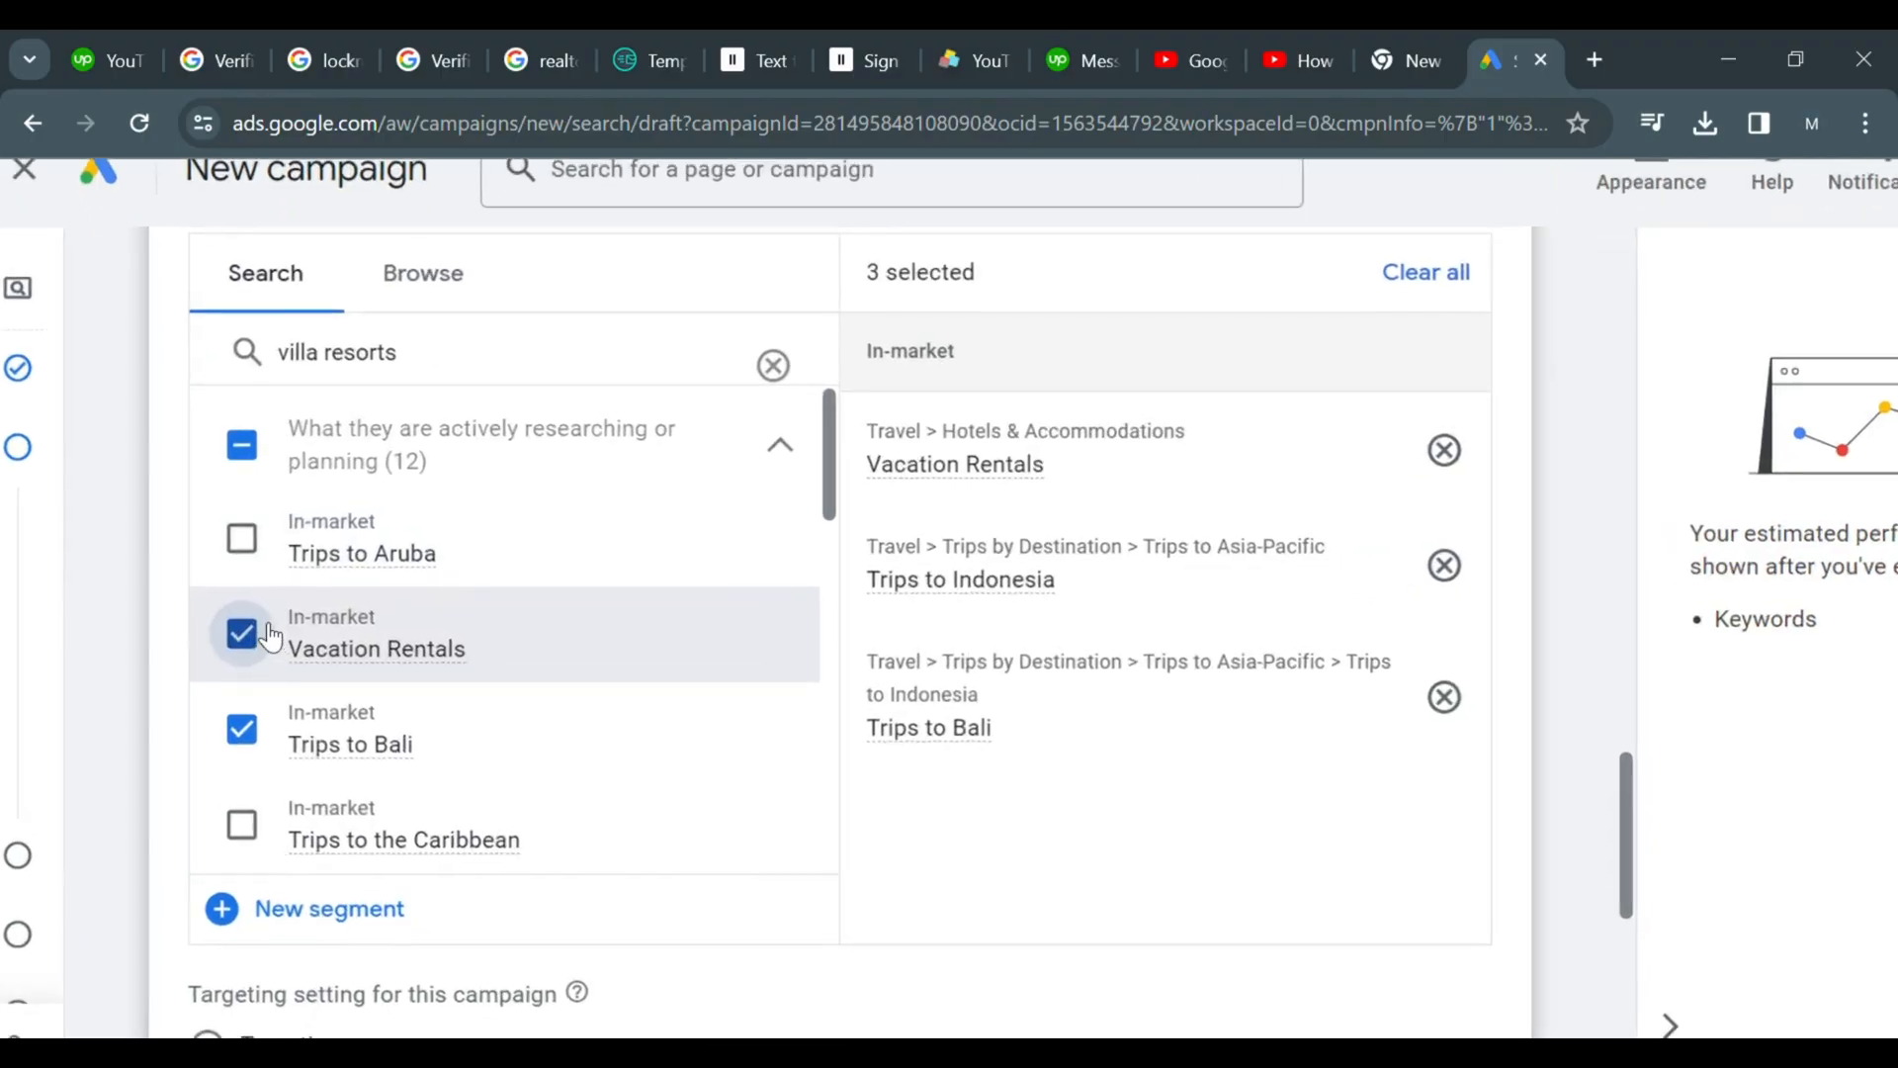
left_click(242, 539)
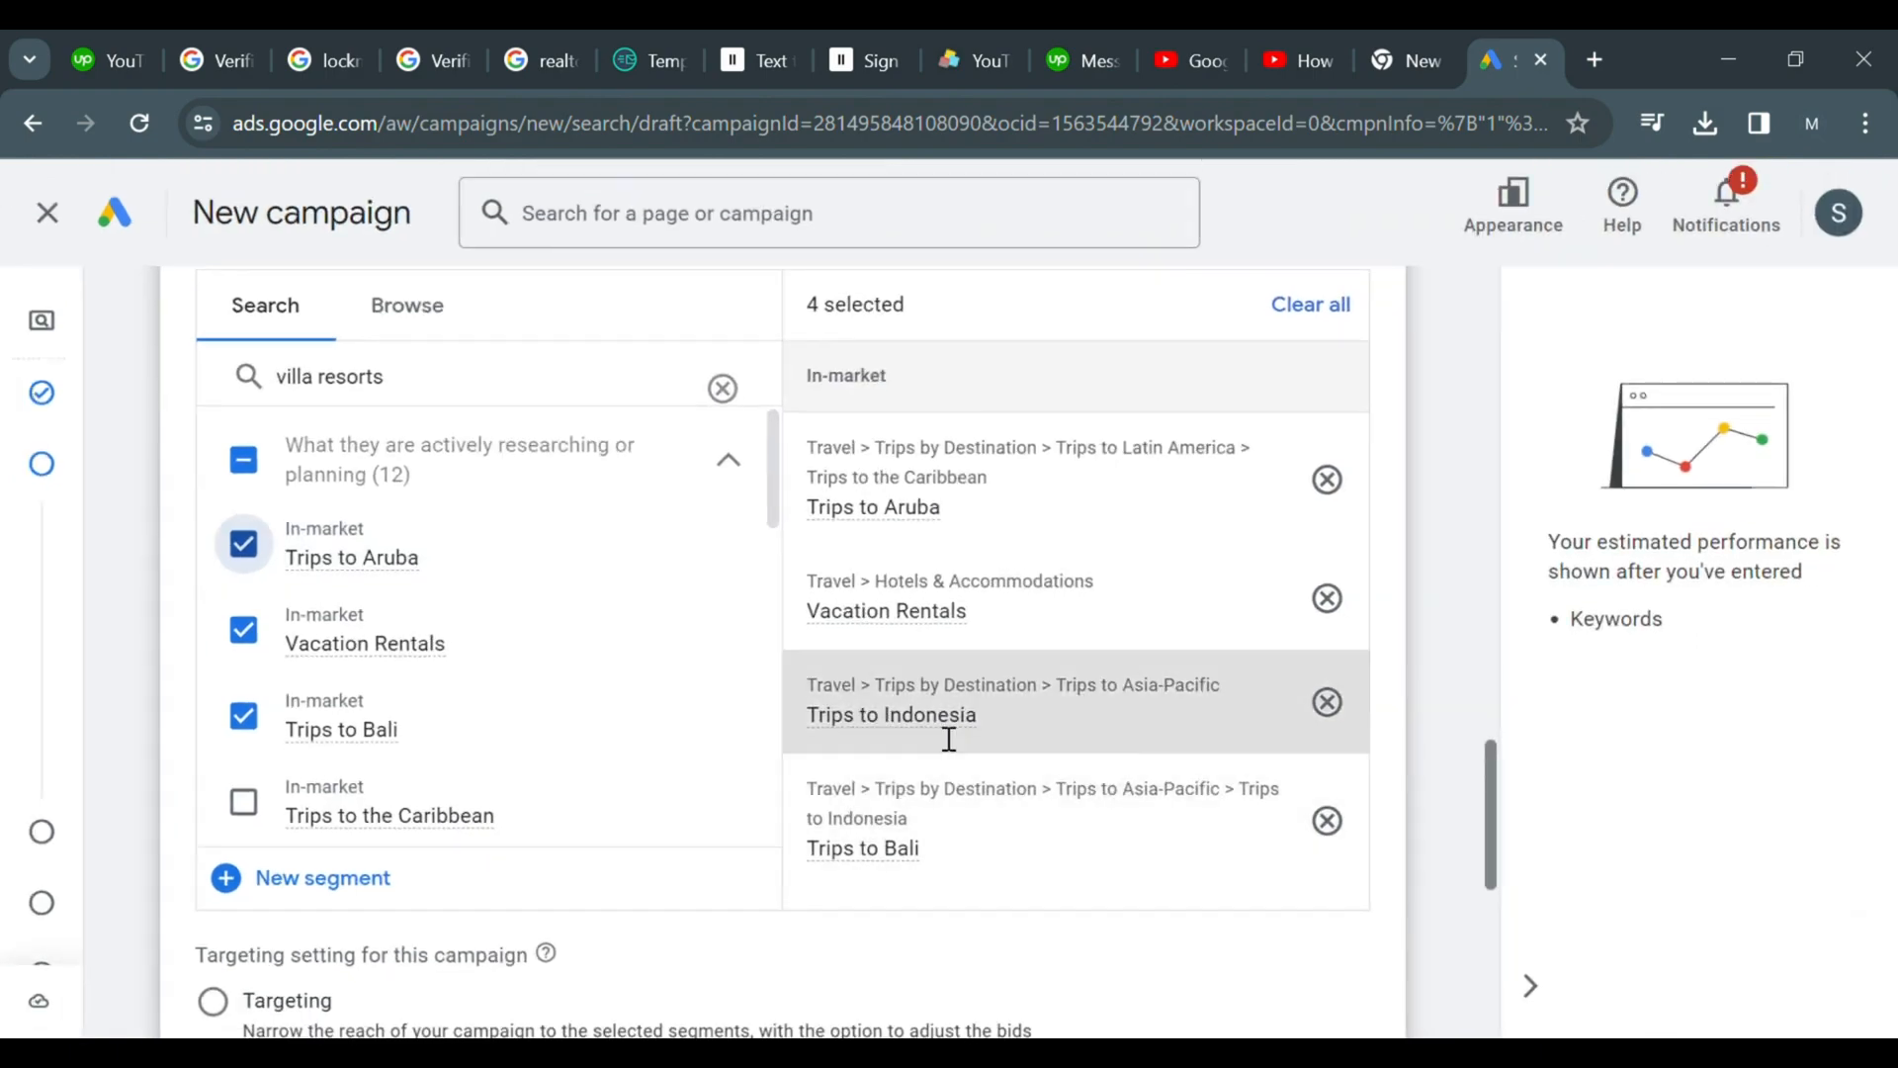
Add the Hotels & Accommodations in-market segment from the villa resorts results
left_click(728, 698)
left_click(728, 699)
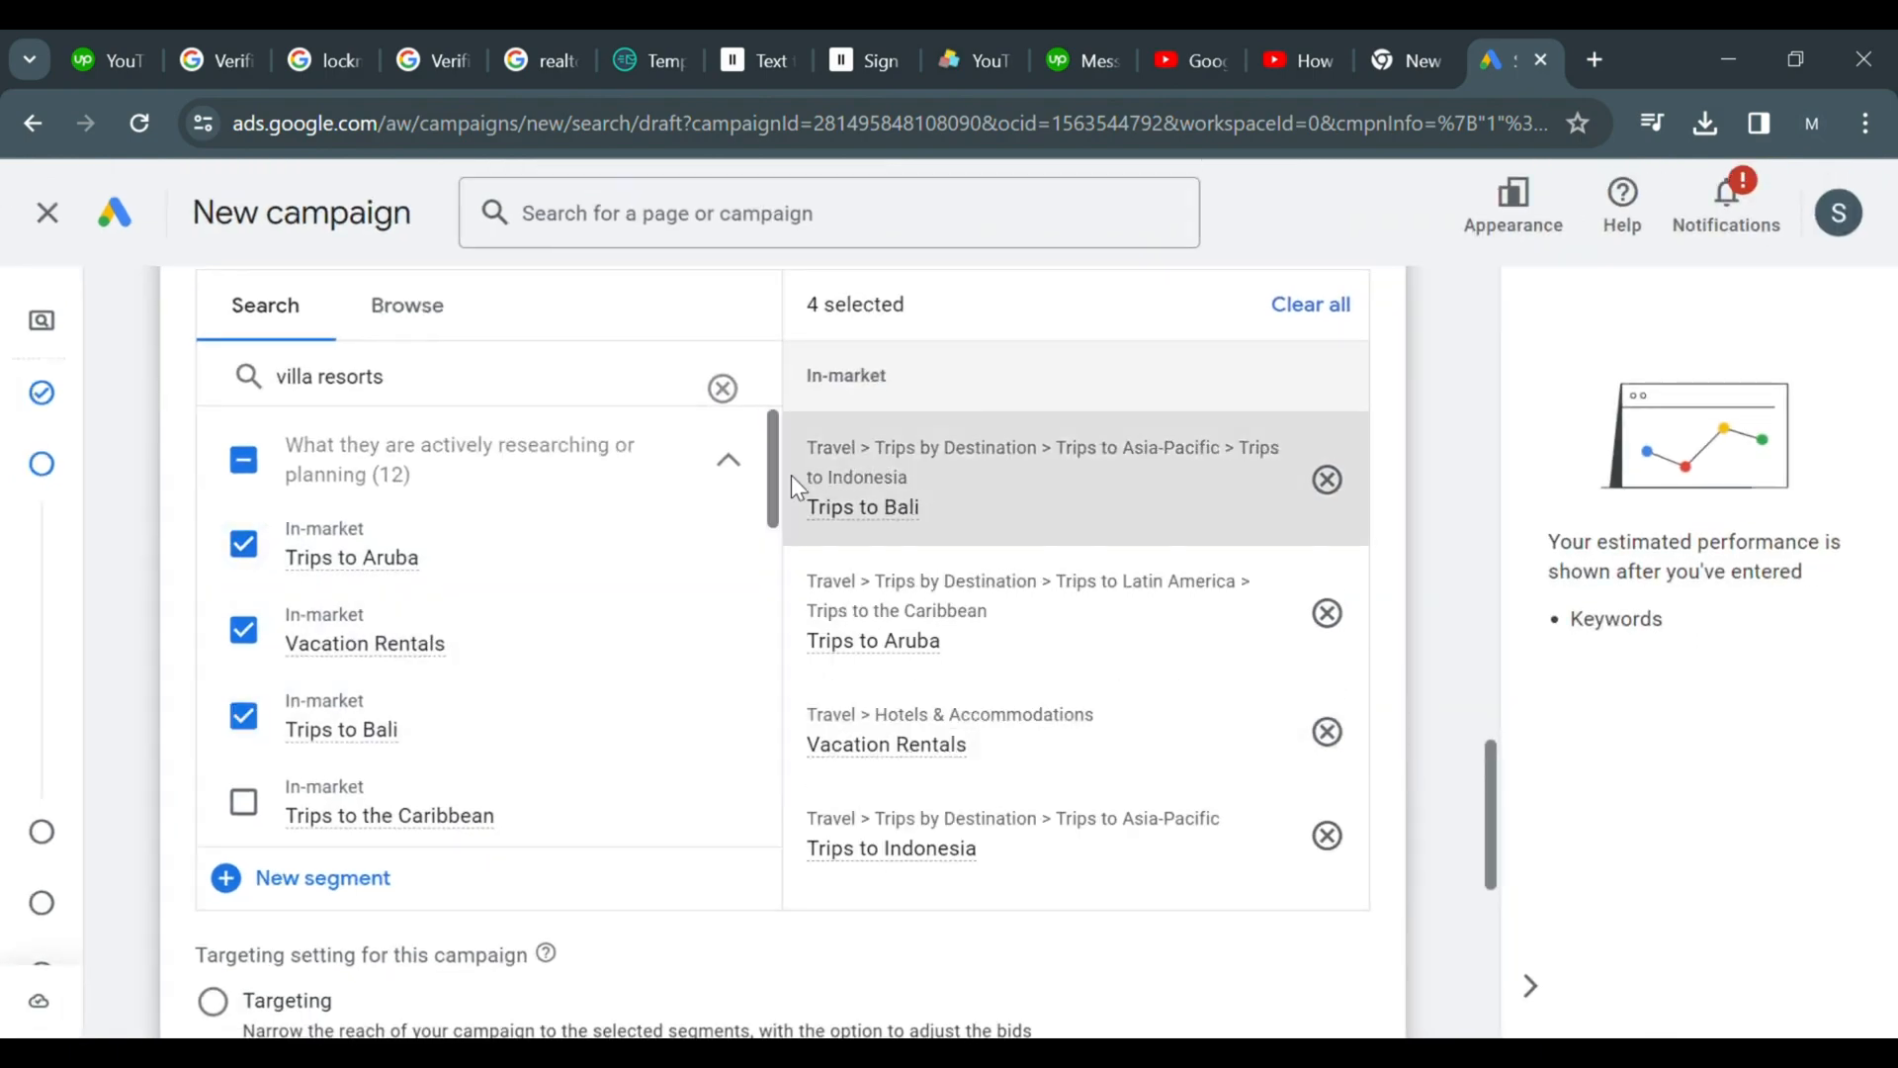
left_click_drag(777, 466, 761, 806)
left_click(504, 542)
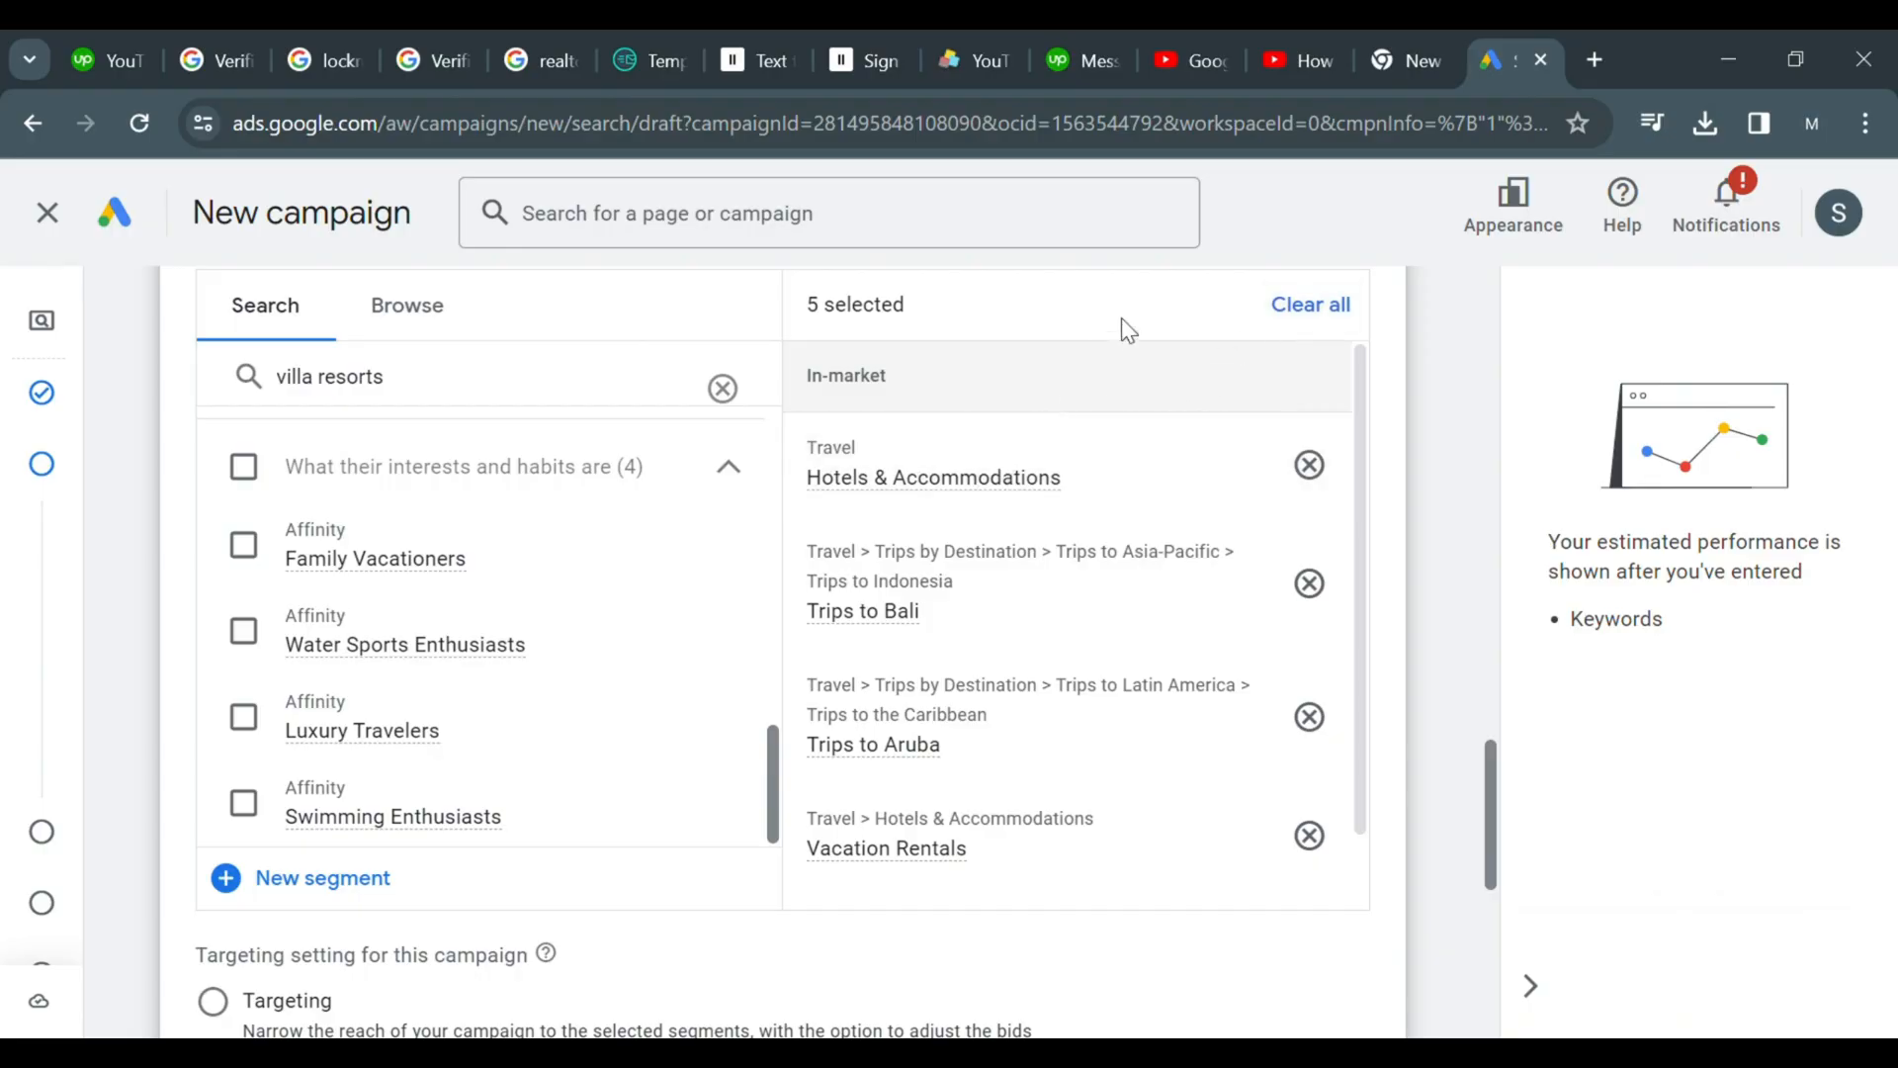
Clear the audience search and browse the in-market audience categories
left_click(736, 393)
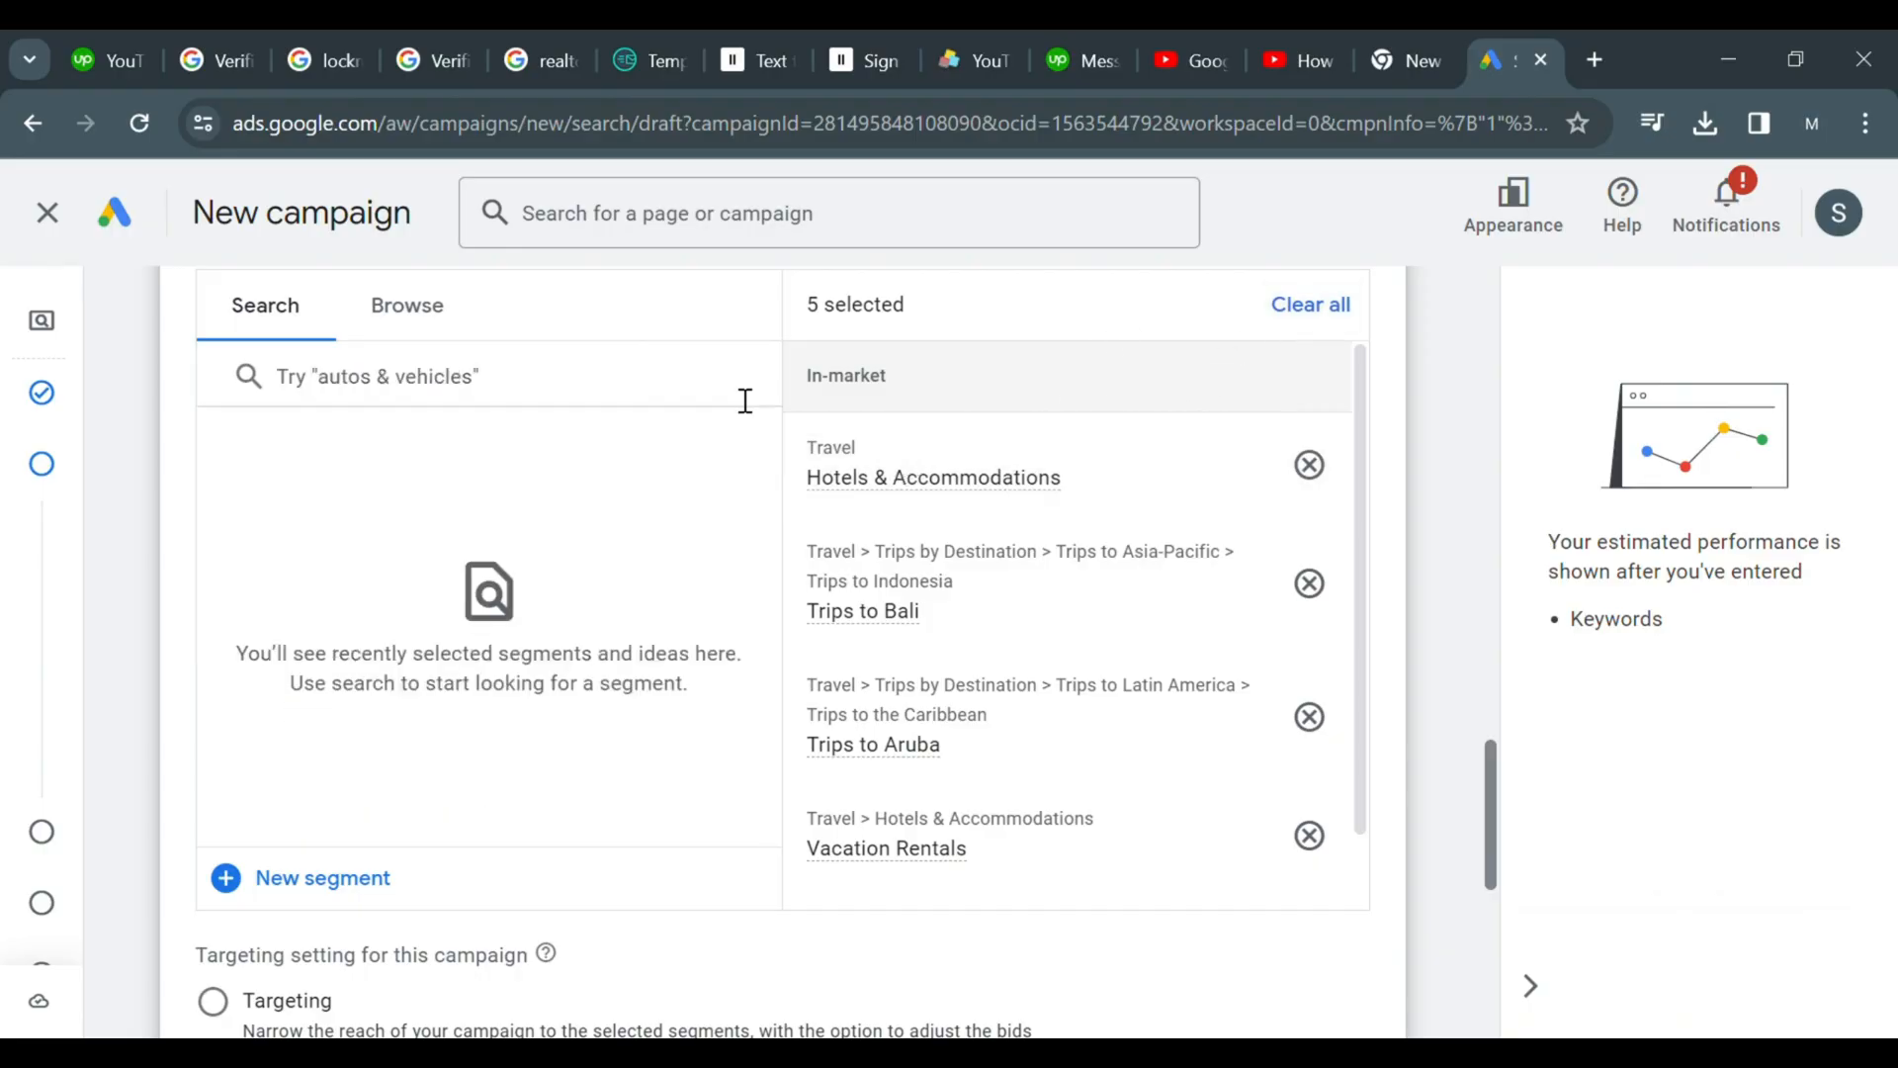
left_click(423, 315)
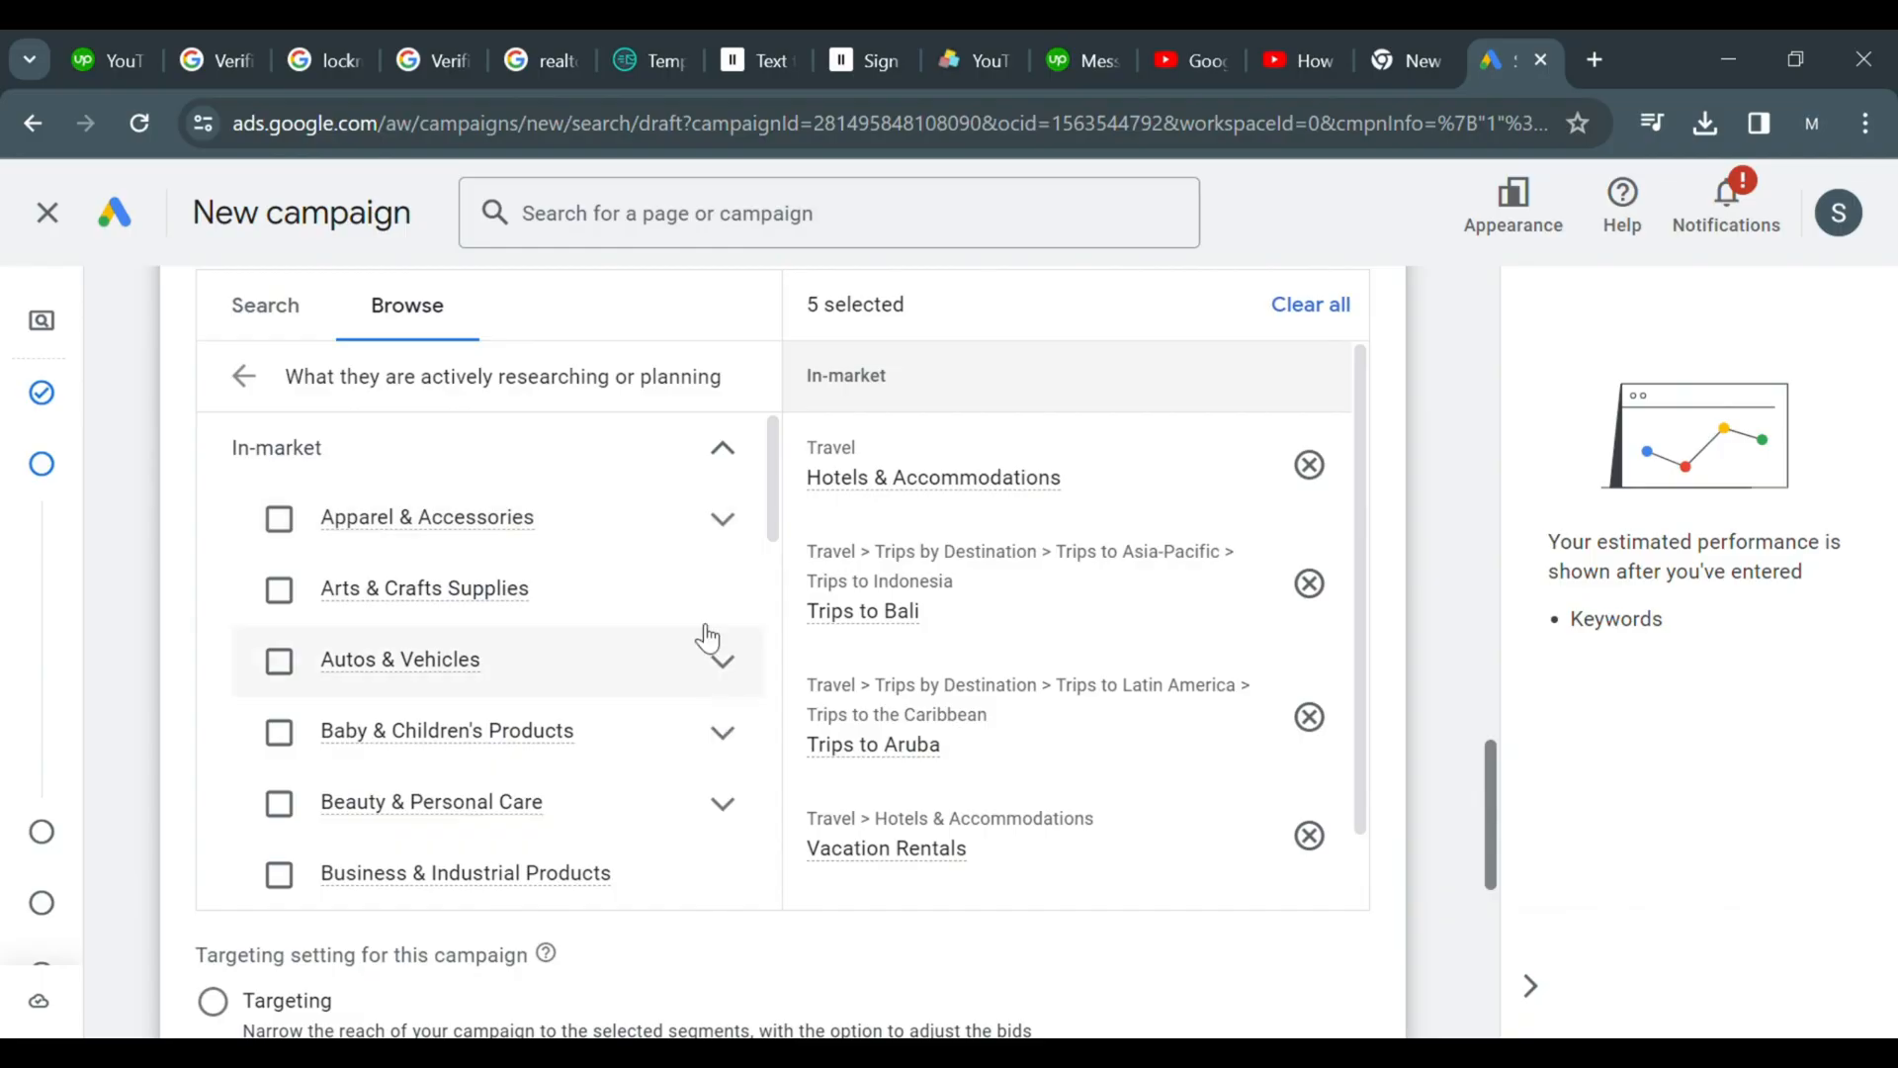
left_click_drag(772, 494, 741, 850)
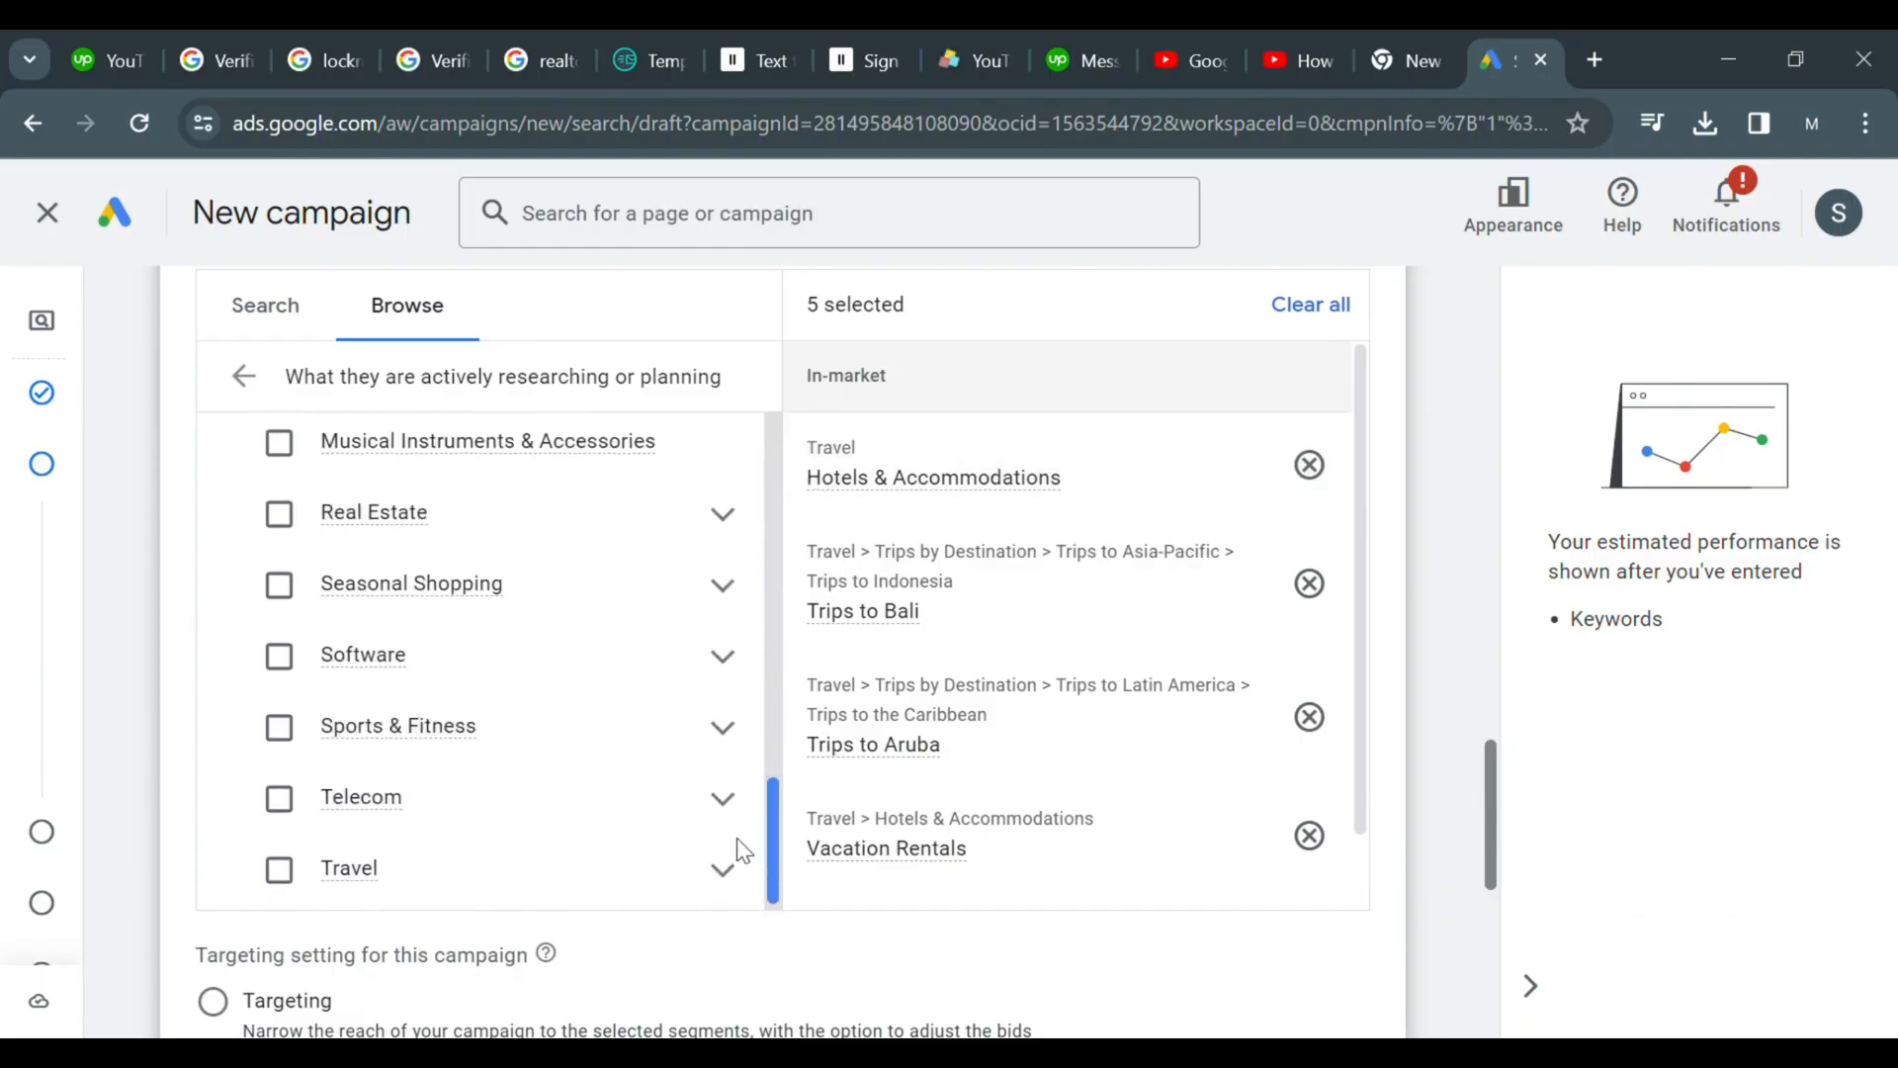
left_click_drag(1495, 772, 1487, 842)
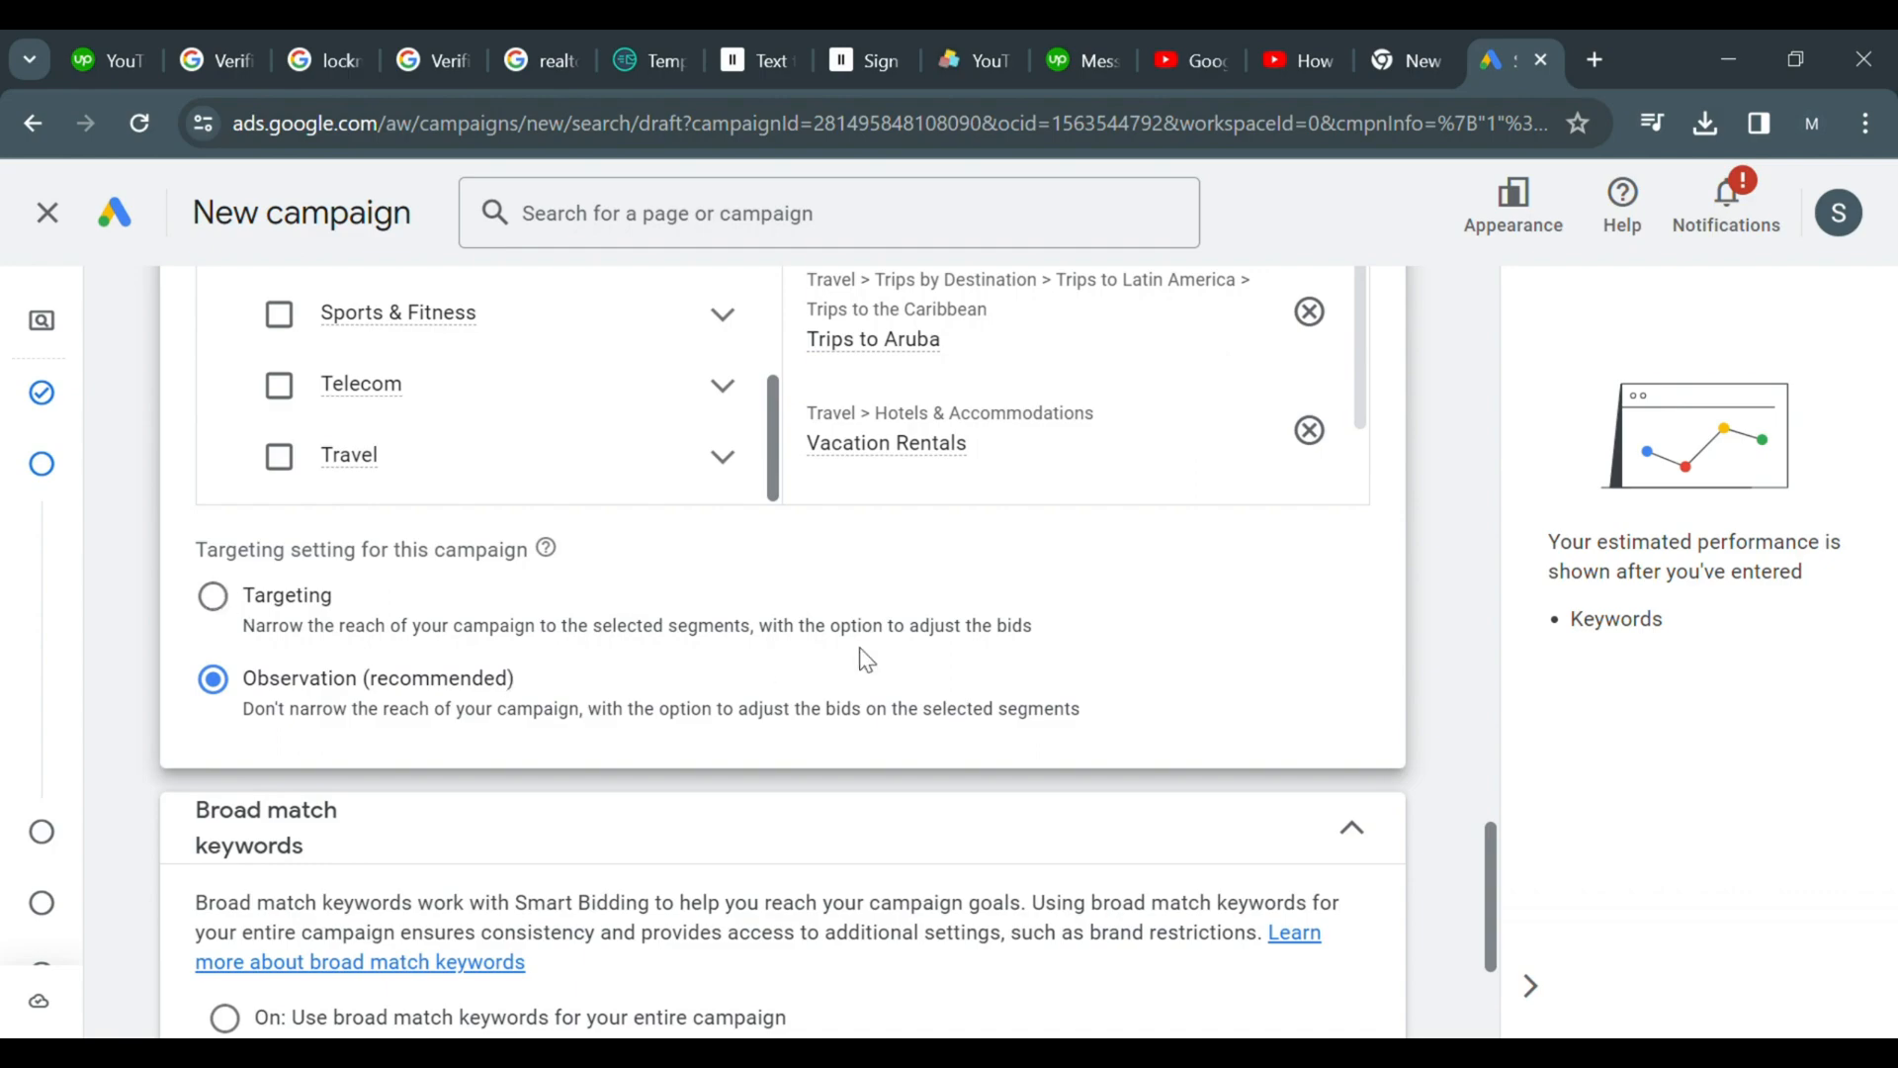
Review the broad match keyword setting, expand More settings, and continue to the keywords and ads step
left_click_drag(1487, 848, 1498, 974)
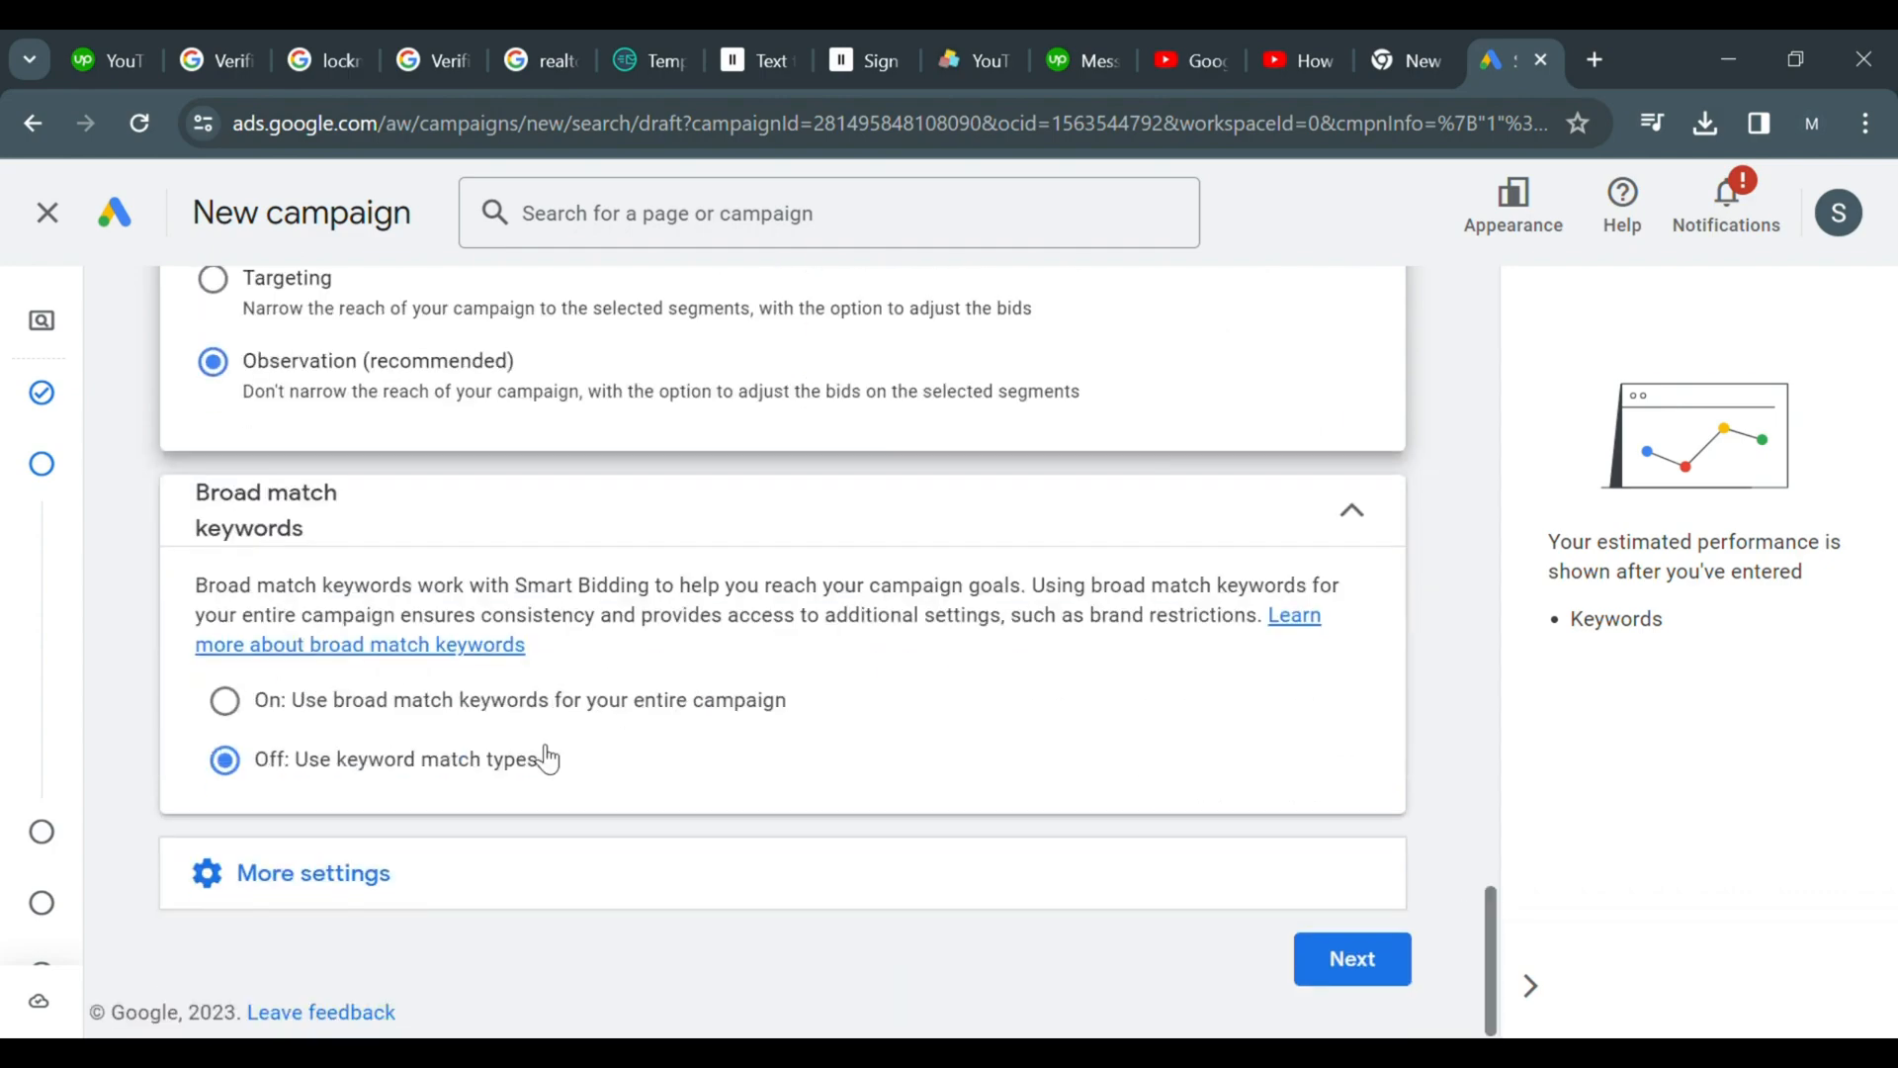
left_click(403, 494)
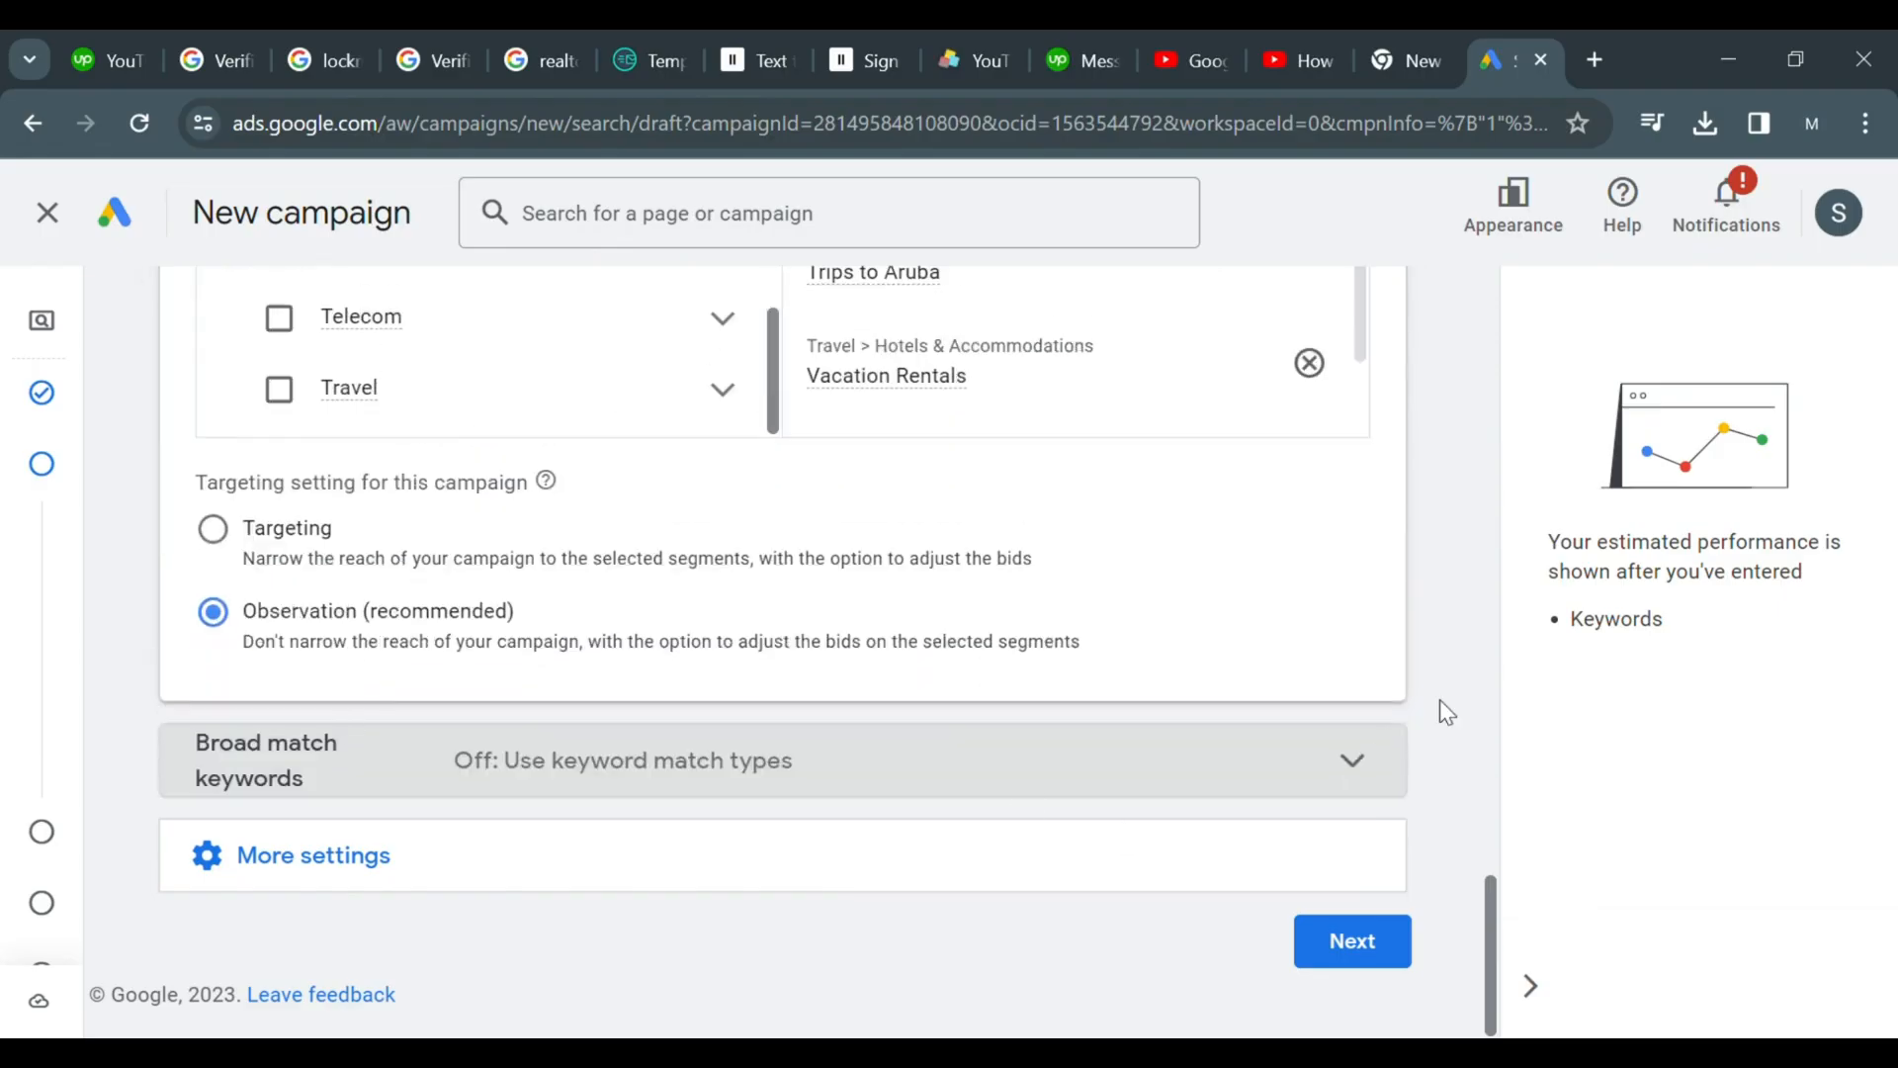
left_click(1400, 778)
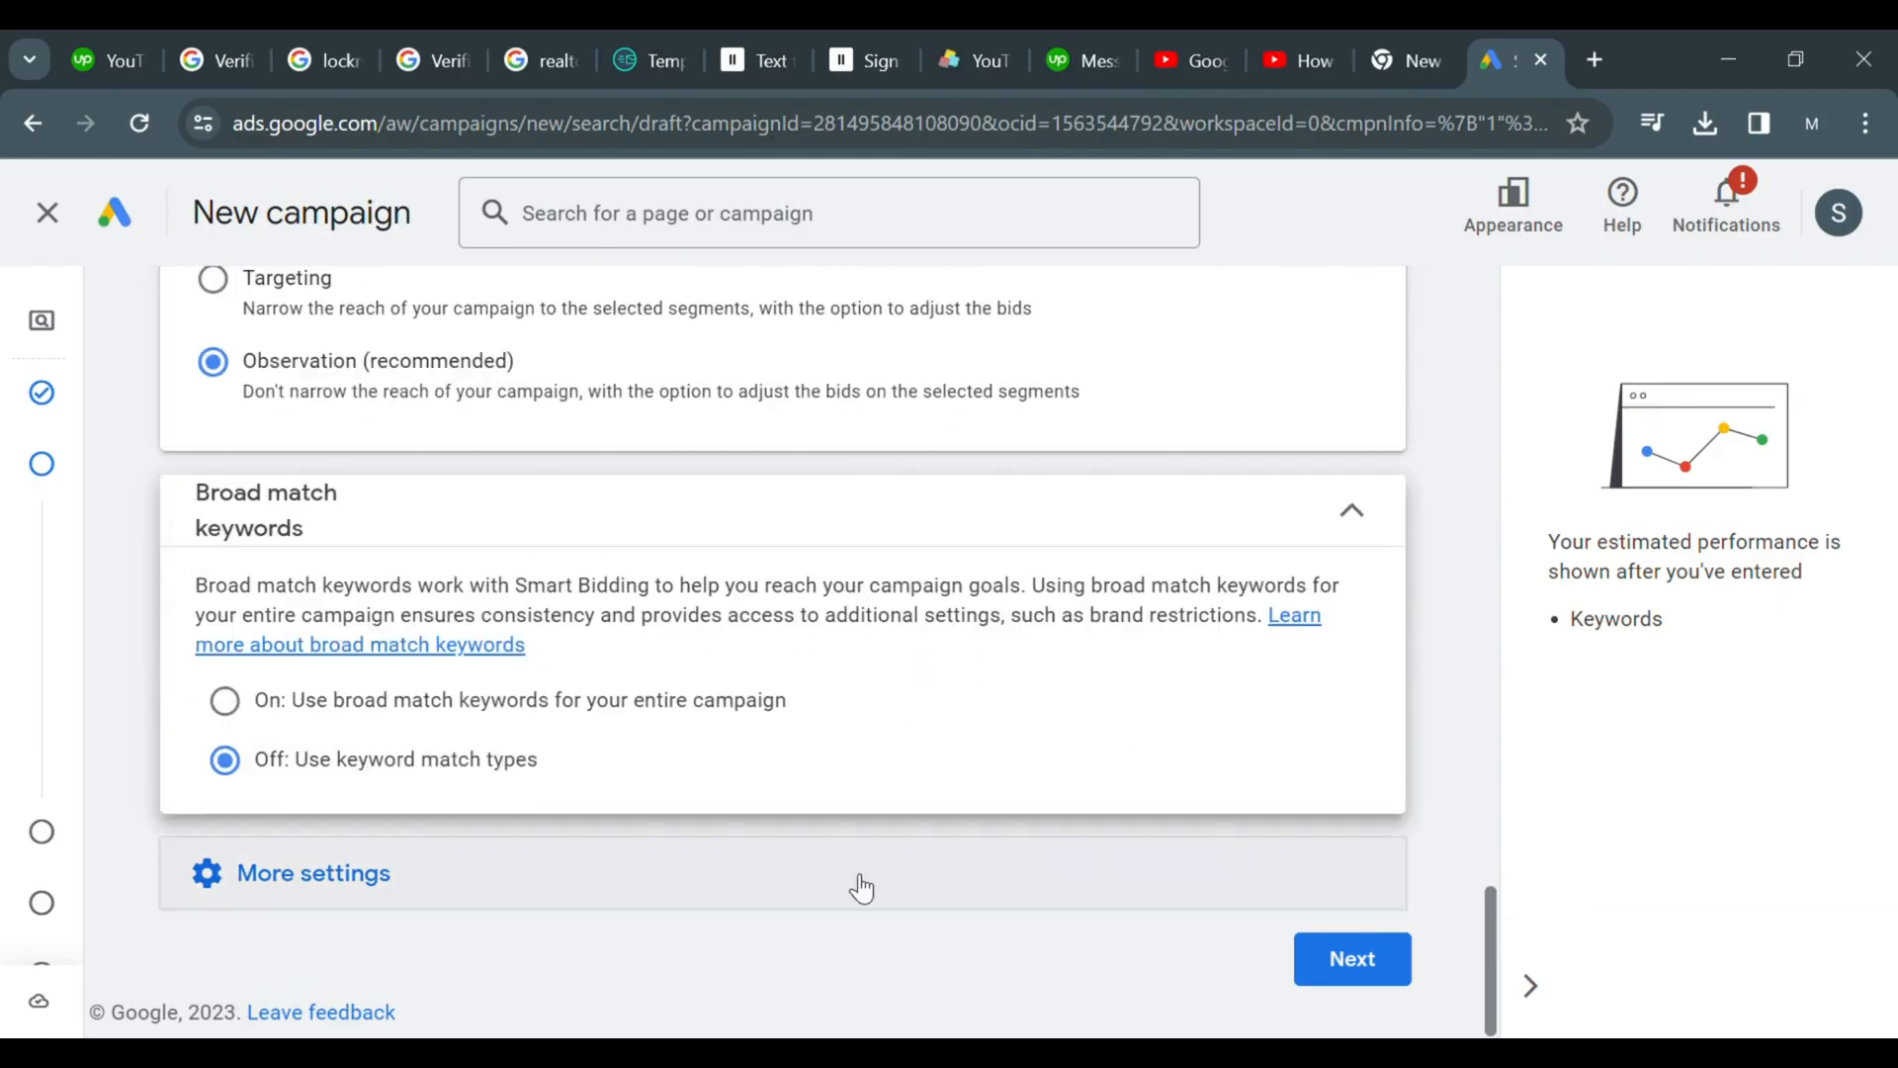
left_click(606, 895)
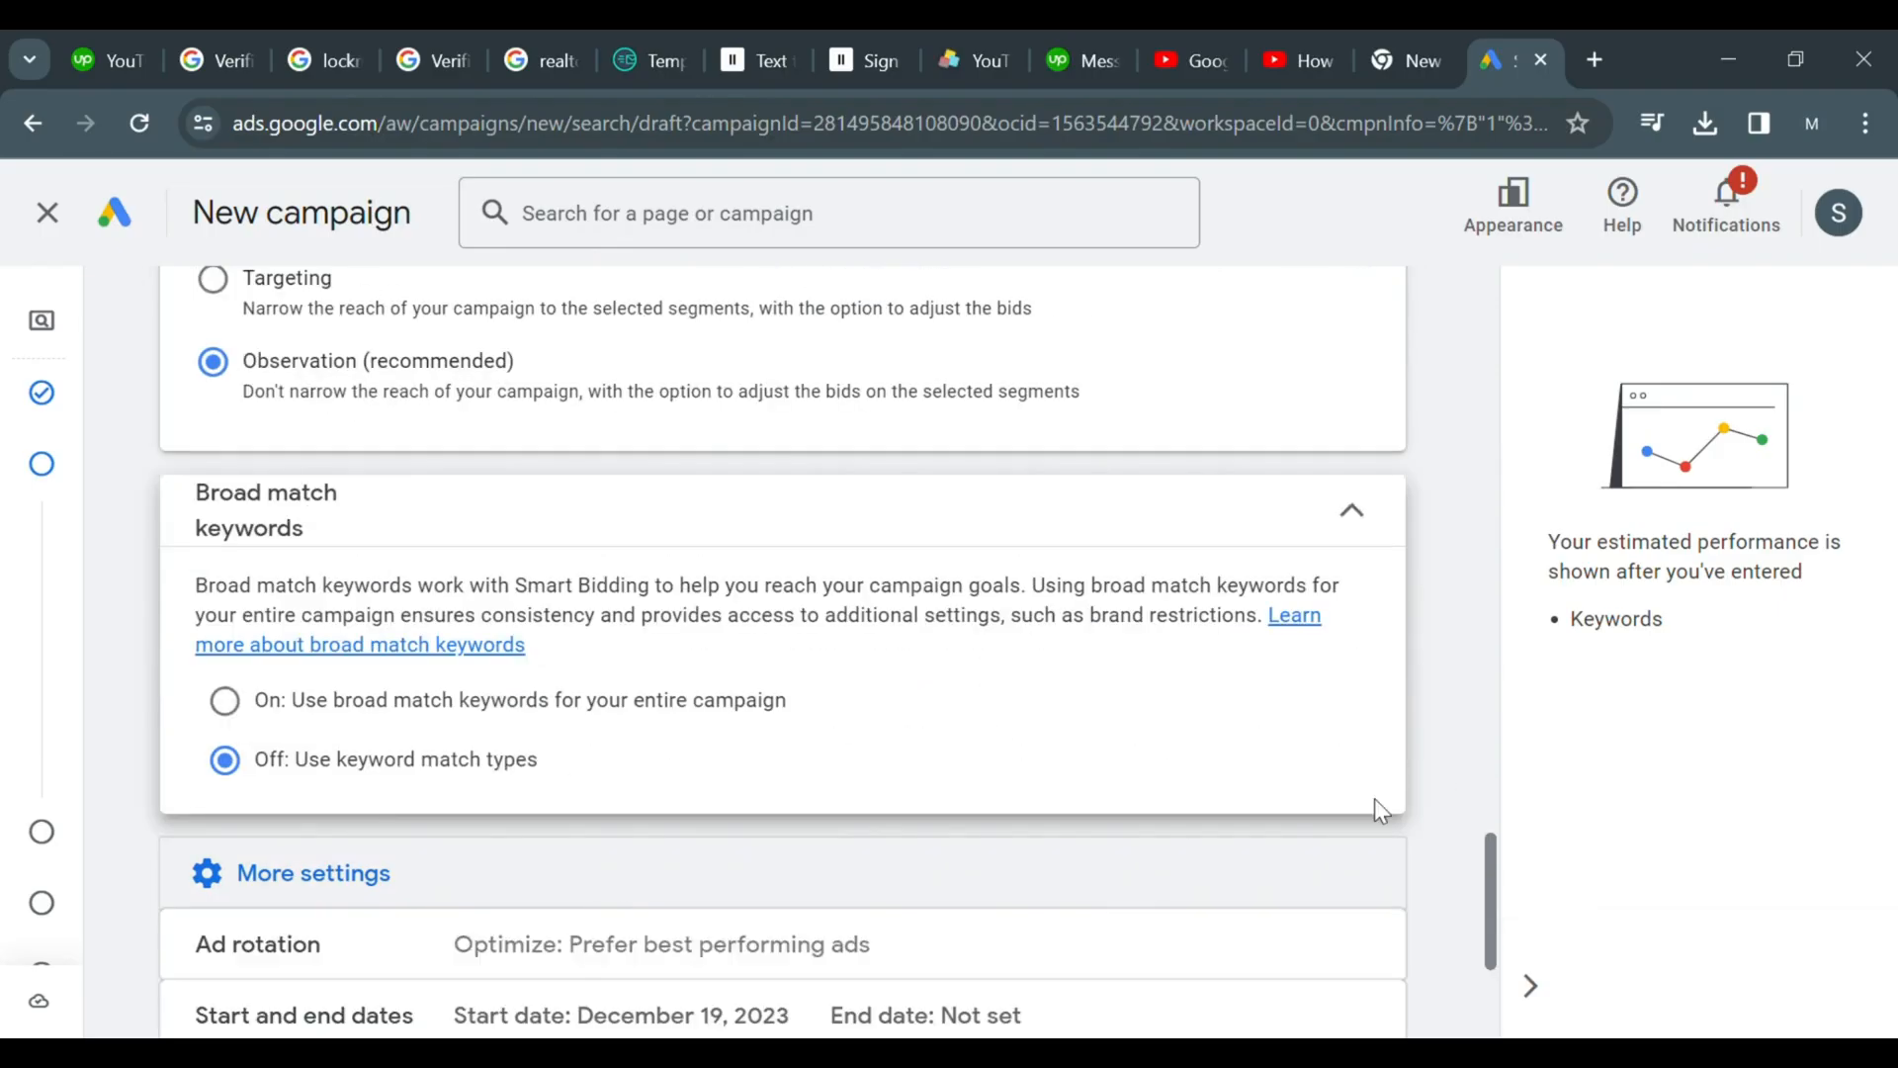
left_click_drag(1493, 947, 1495, 1009)
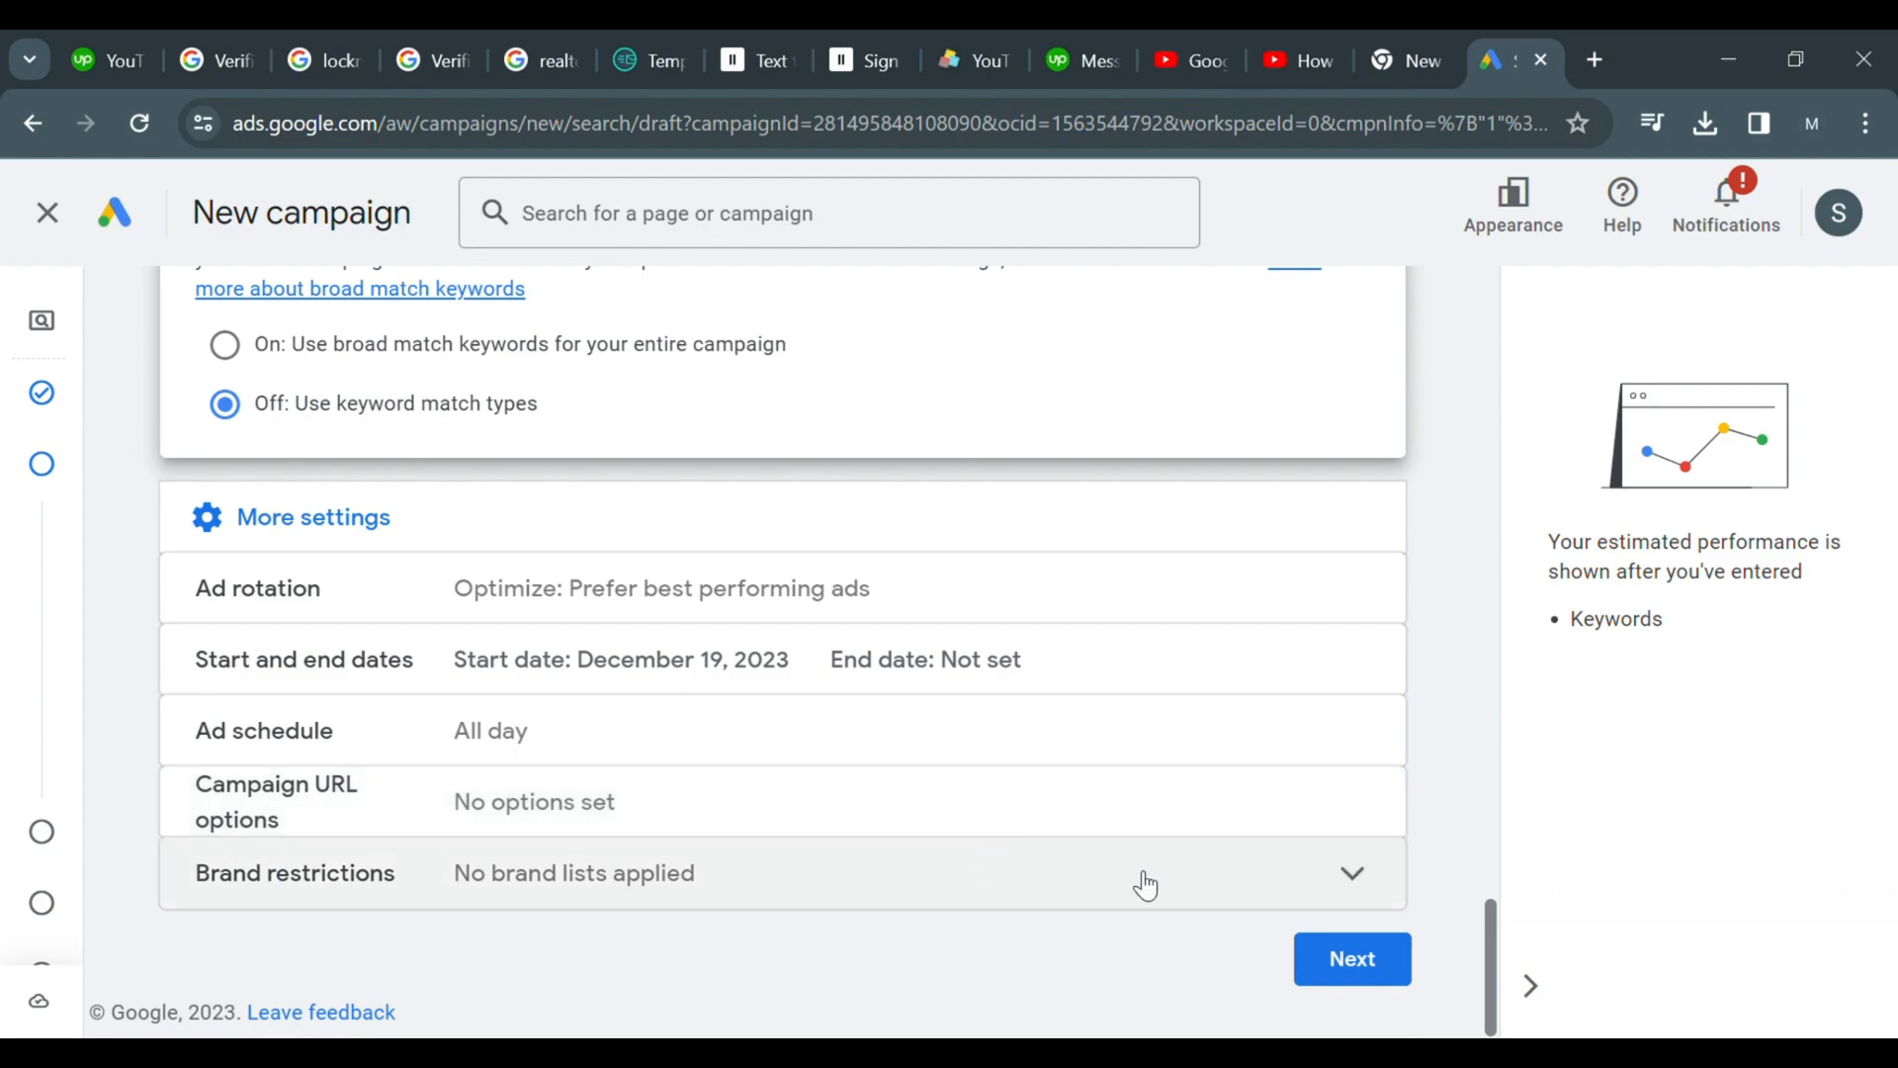
left_click(1342, 964)
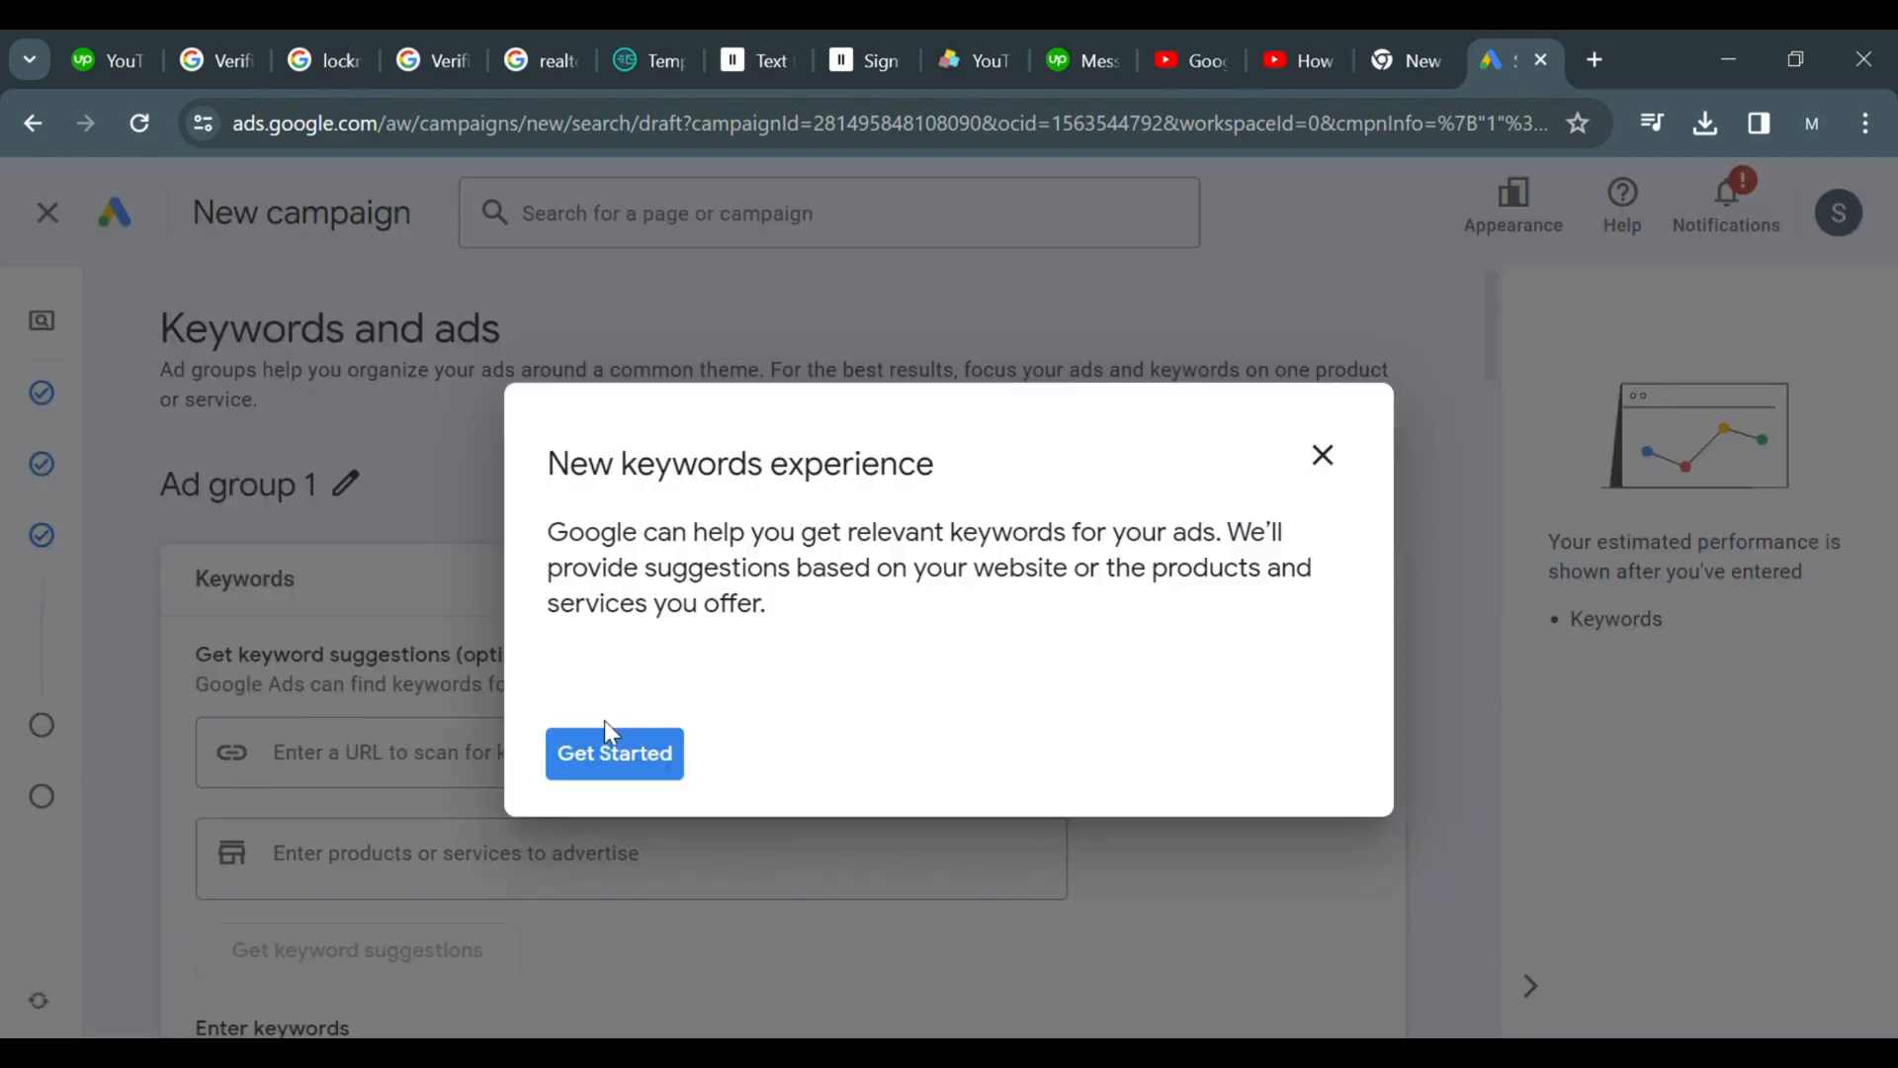
Dismiss the new keywords experience guide
left_click(611, 747)
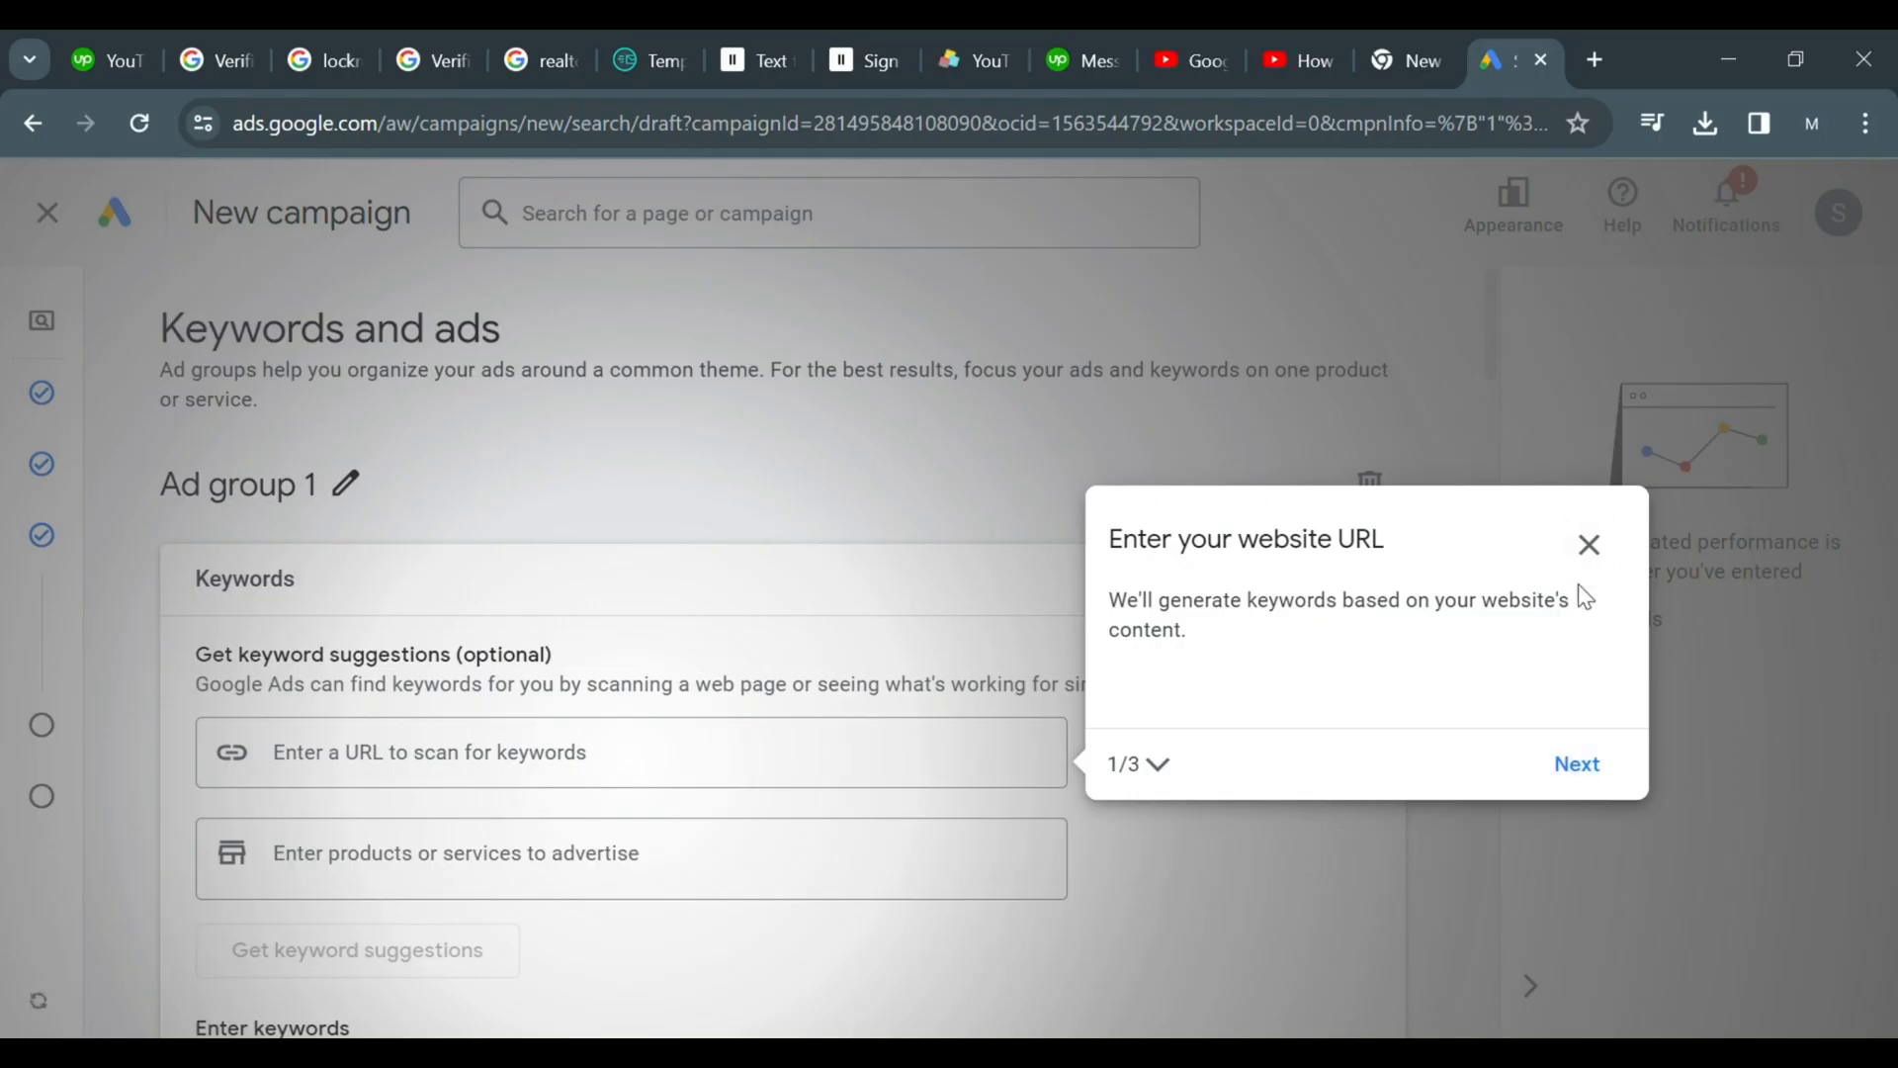
left_click(1588, 544)
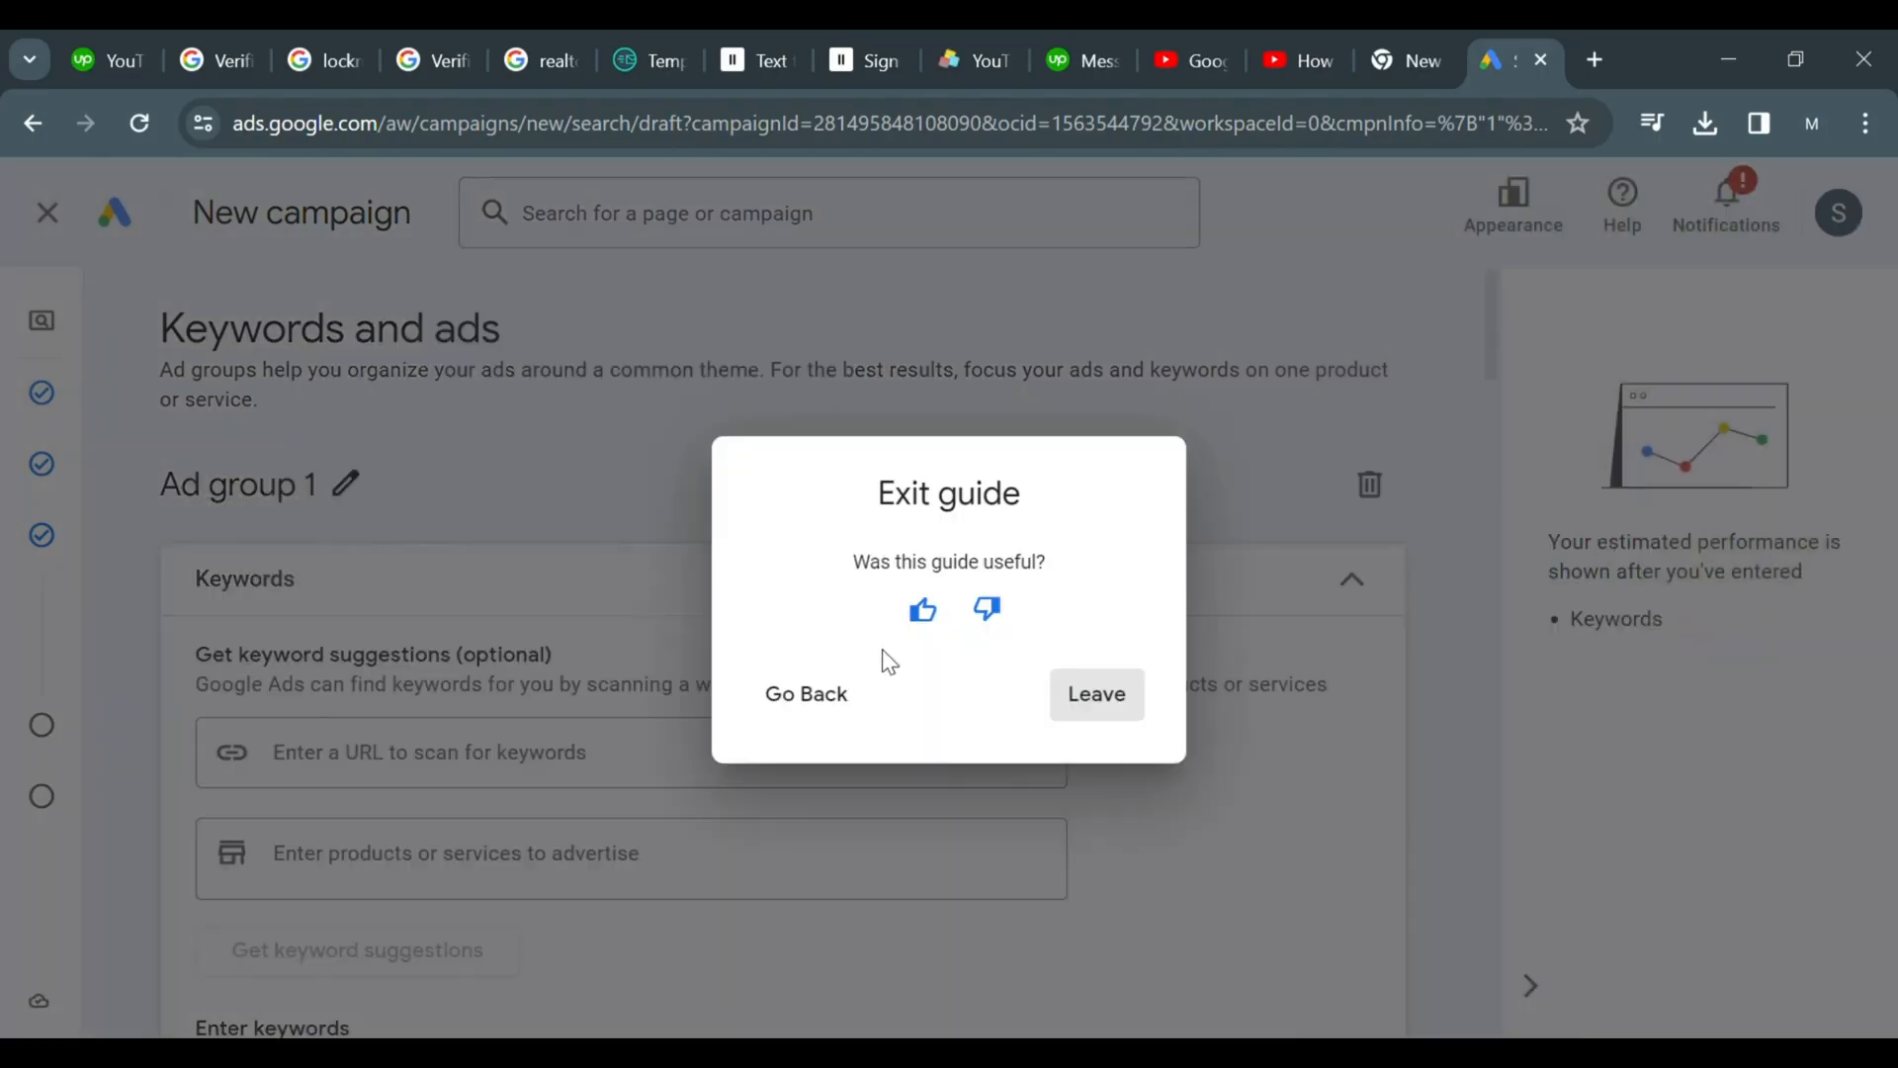
left_click(821, 695)
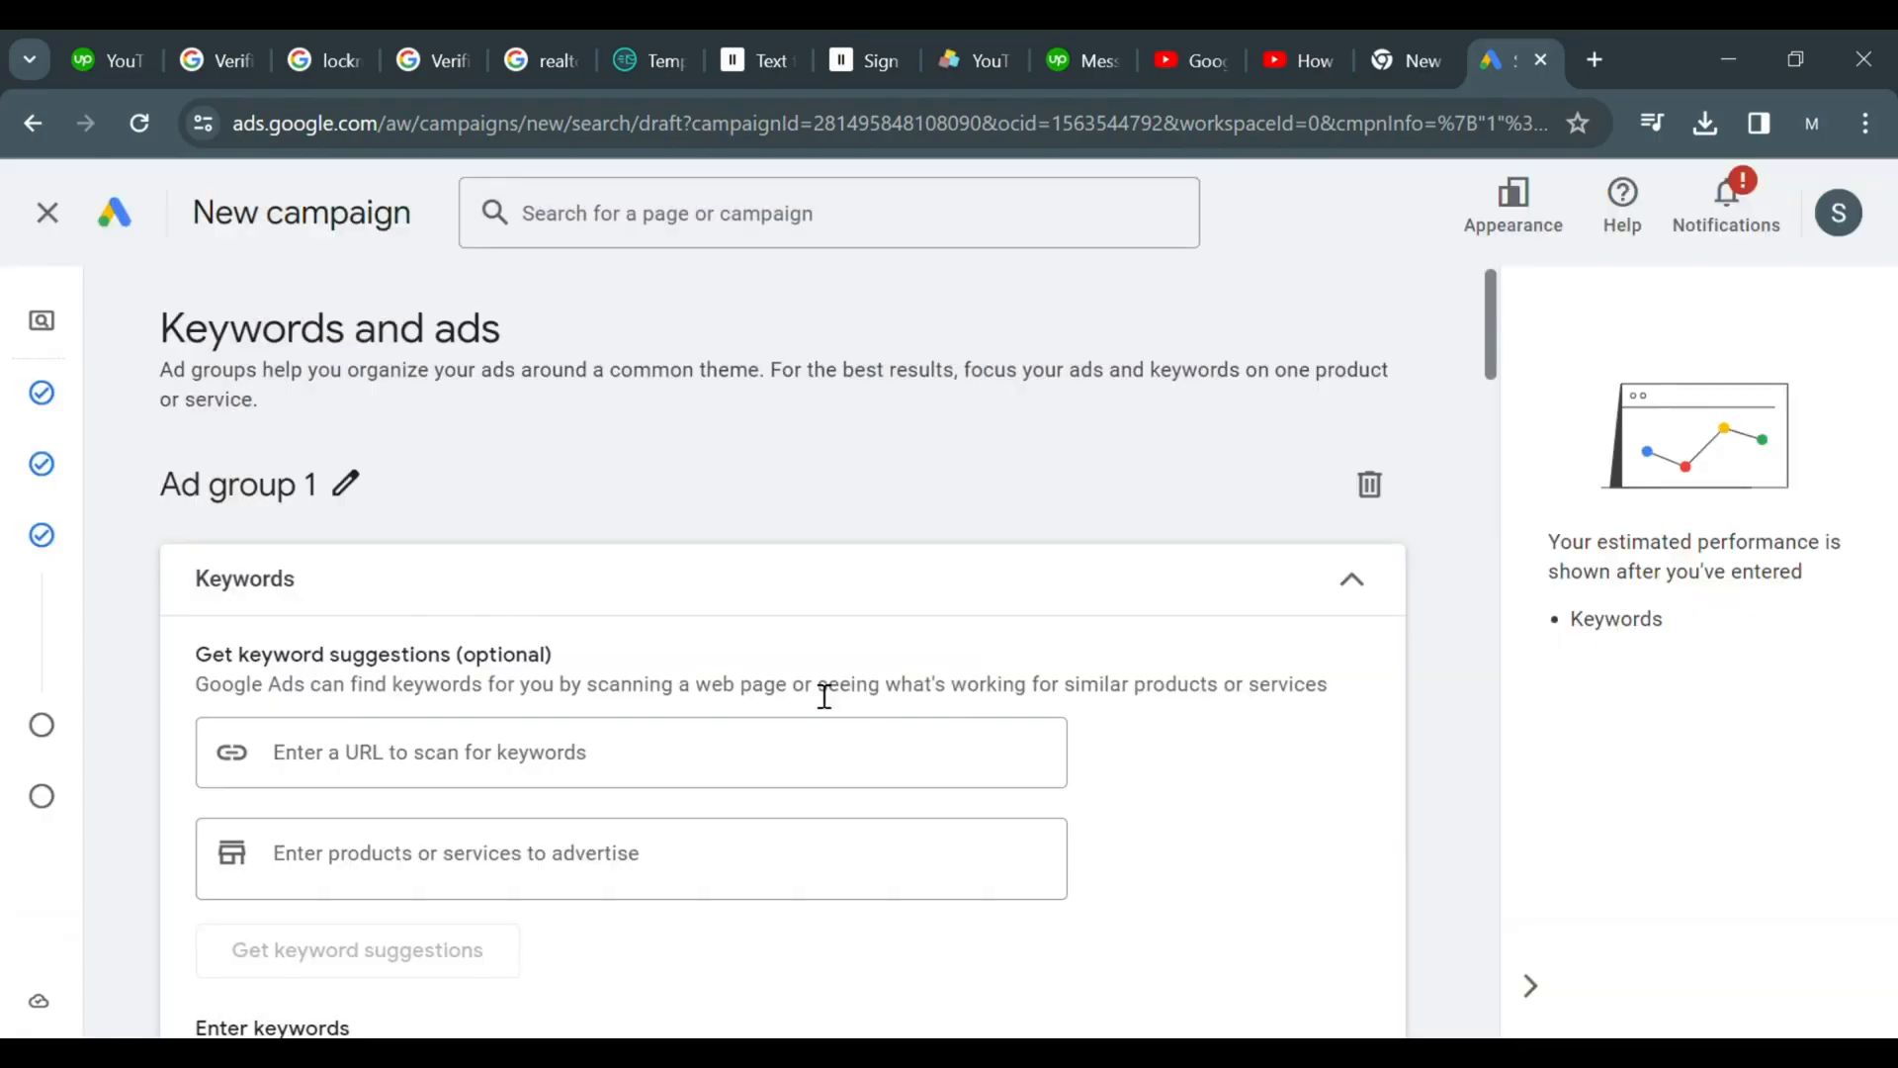
left_click(1604, 543)
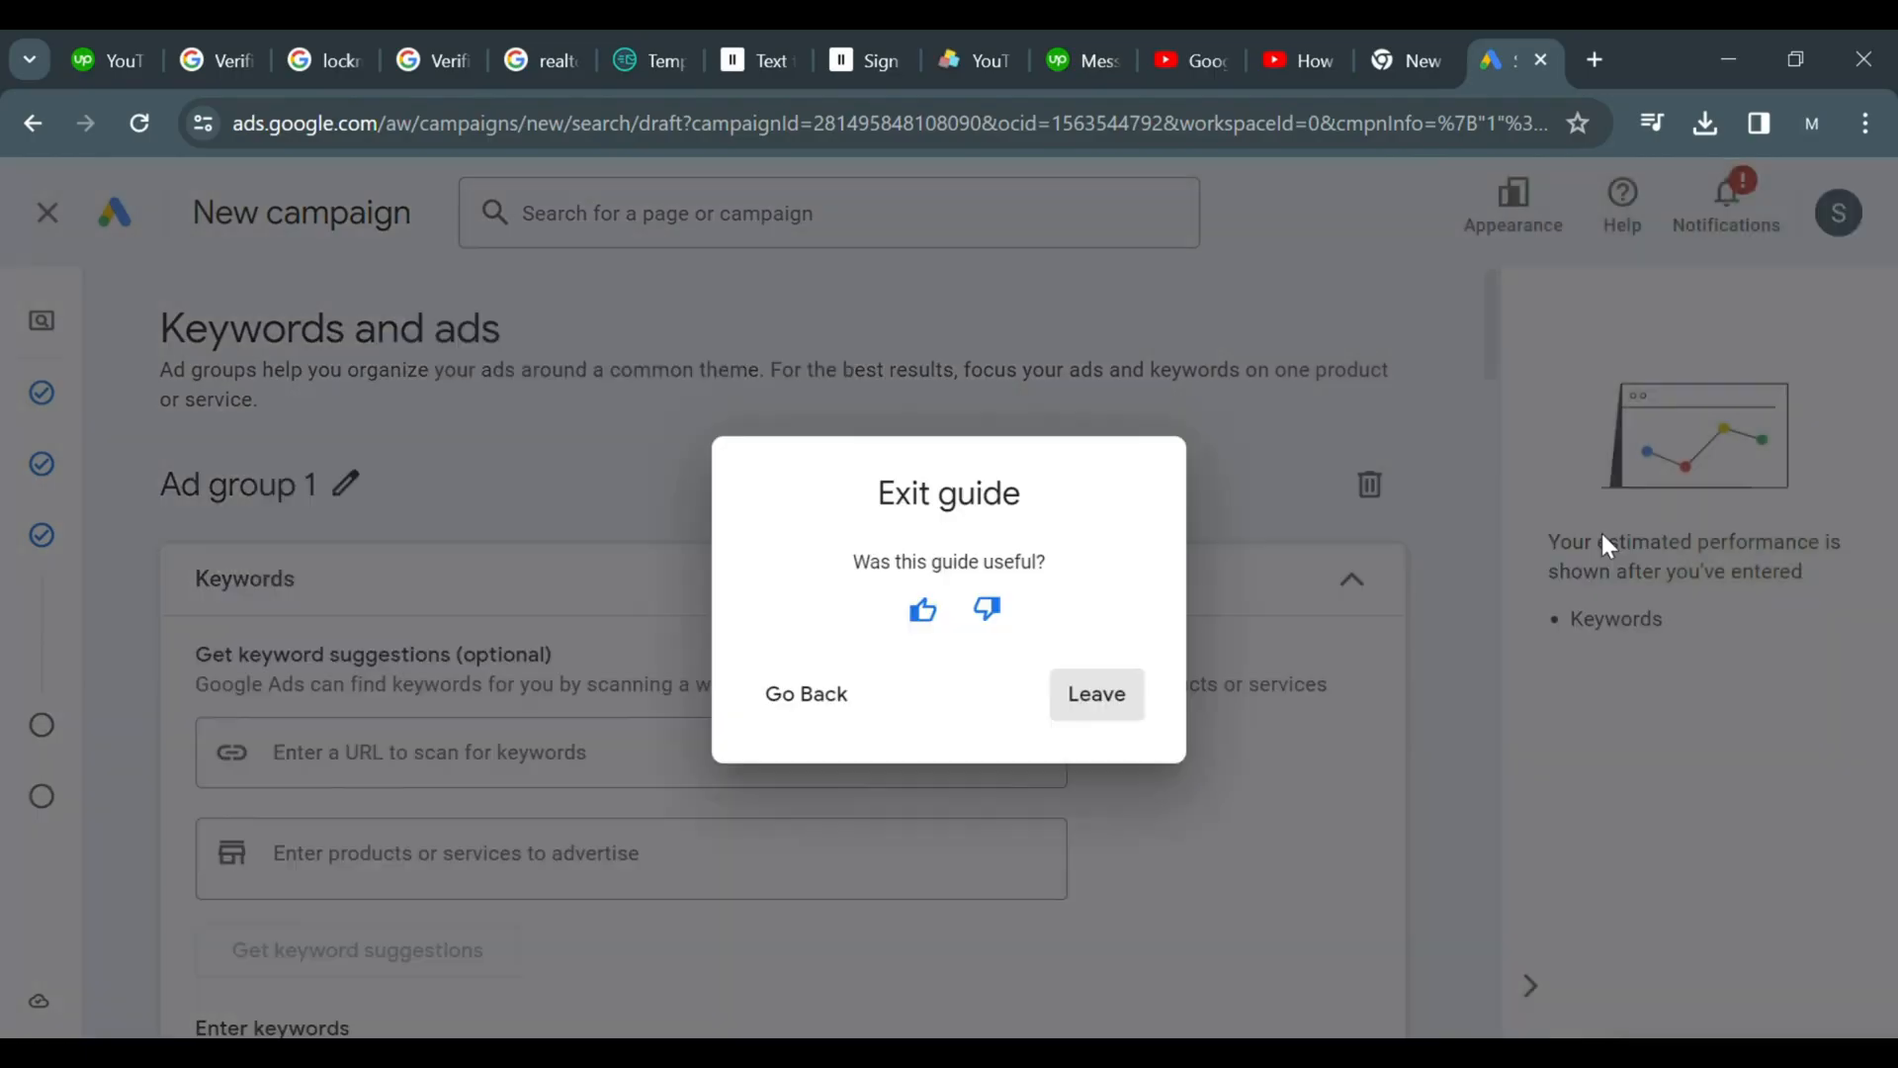
left_click(1077, 712)
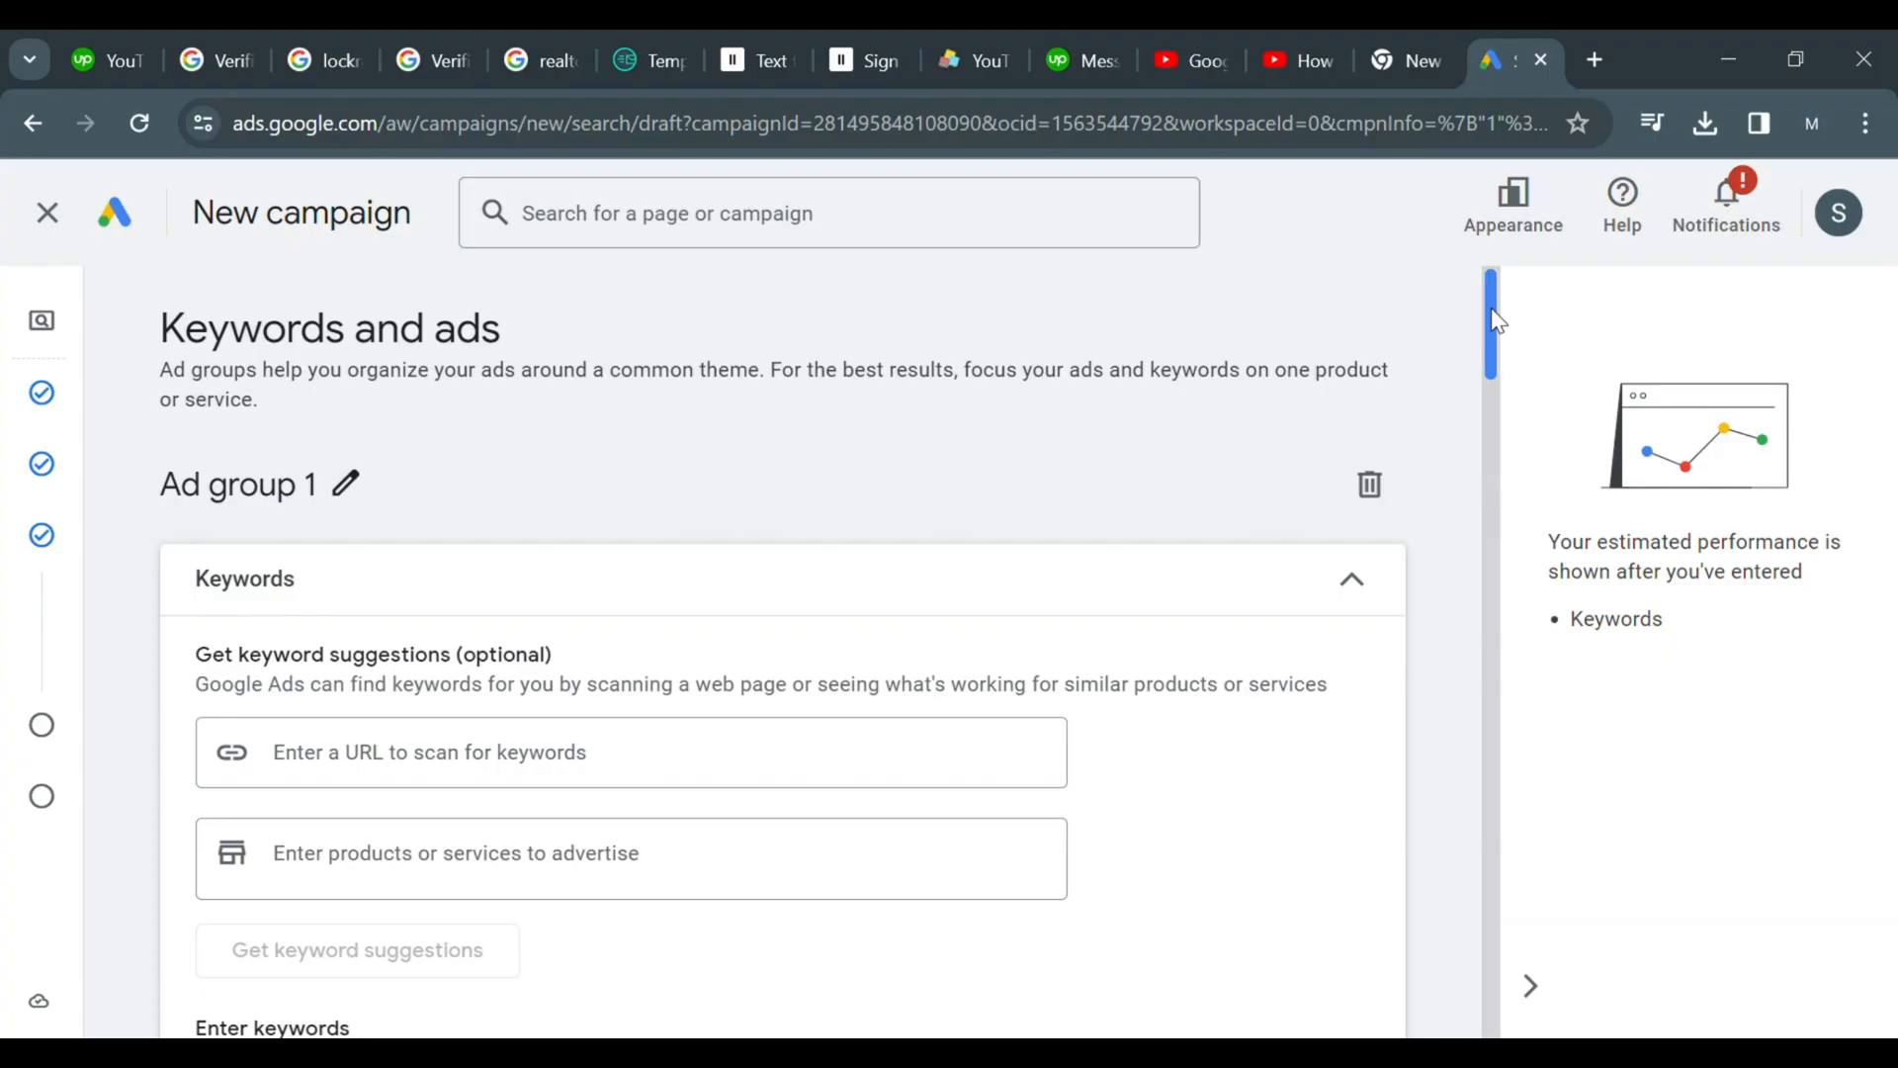
Enter the keyword 1 bedroom seminyak villas in the ad group's keywords box
left_click_drag(1492, 310, 1492, 333)
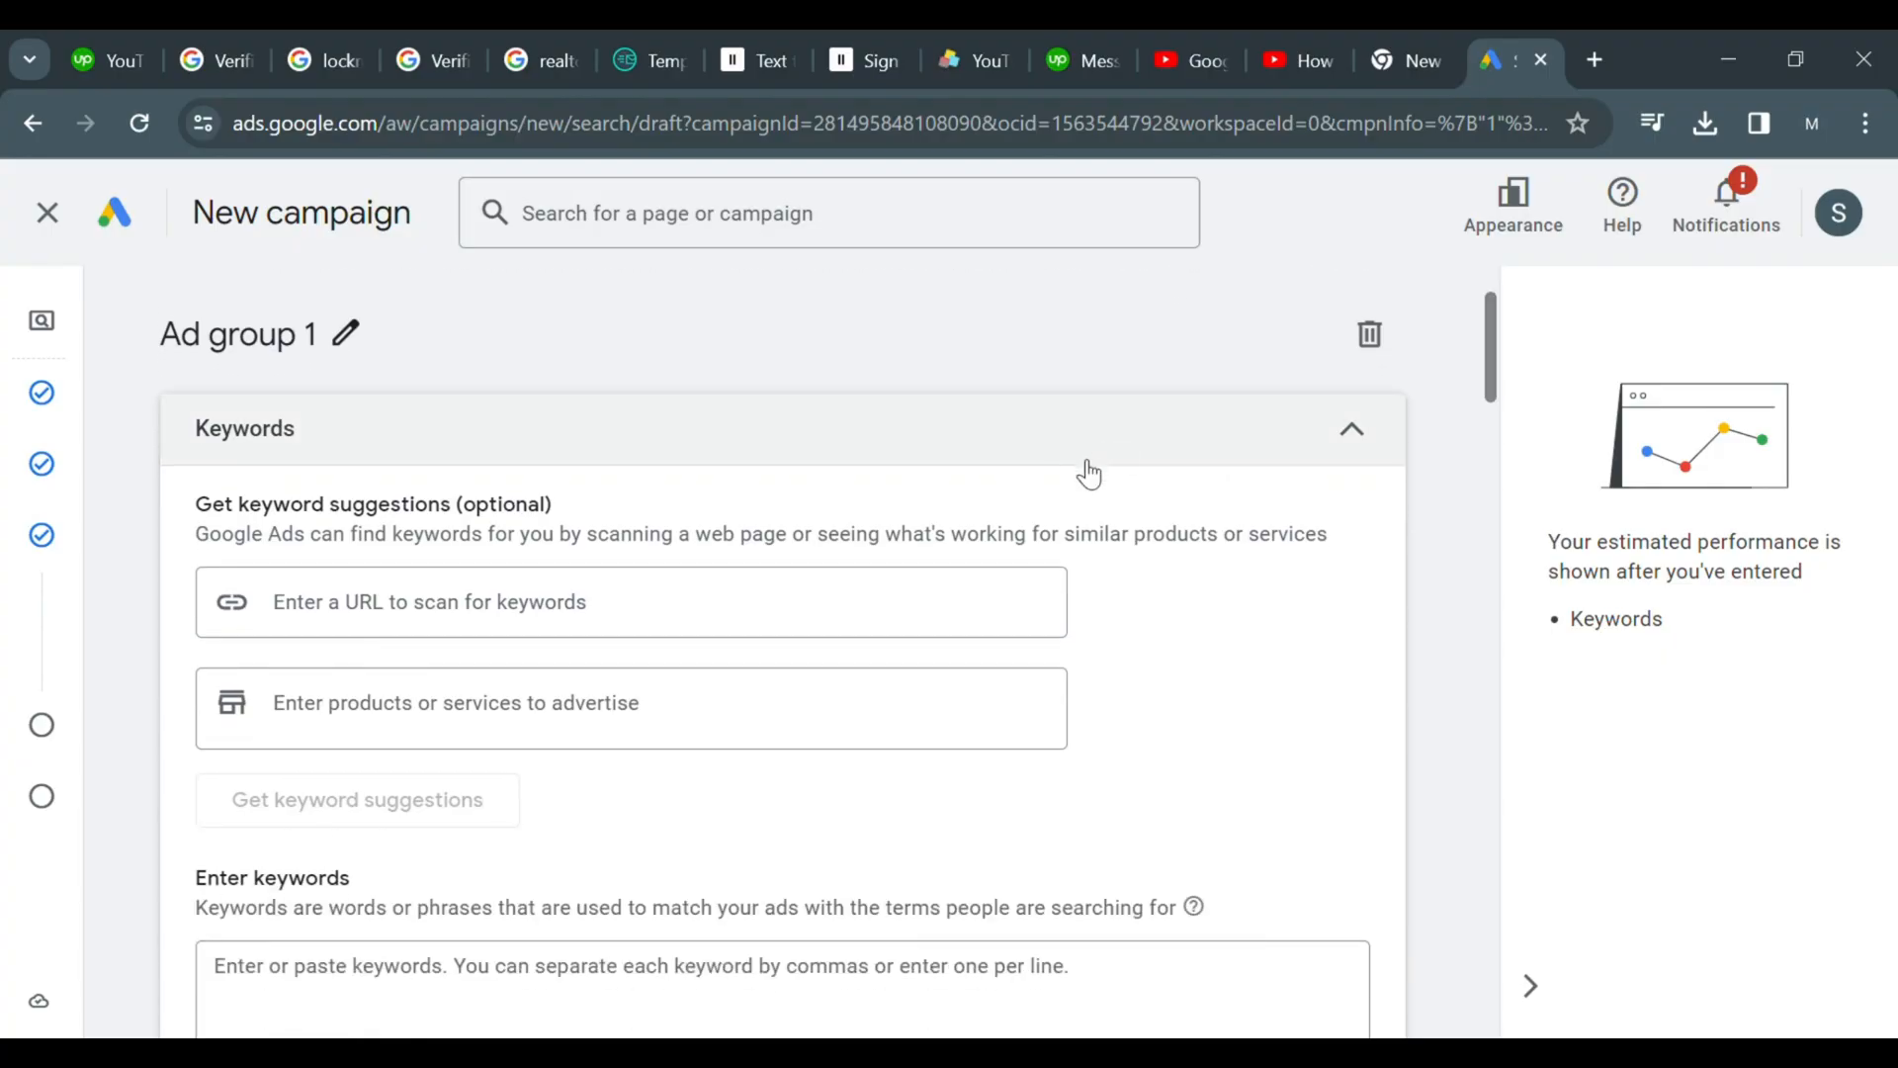
left_click_drag(1497, 318, 1498, 318)
scroll(1332, 399, "down", 3)
left_click(686, 654)
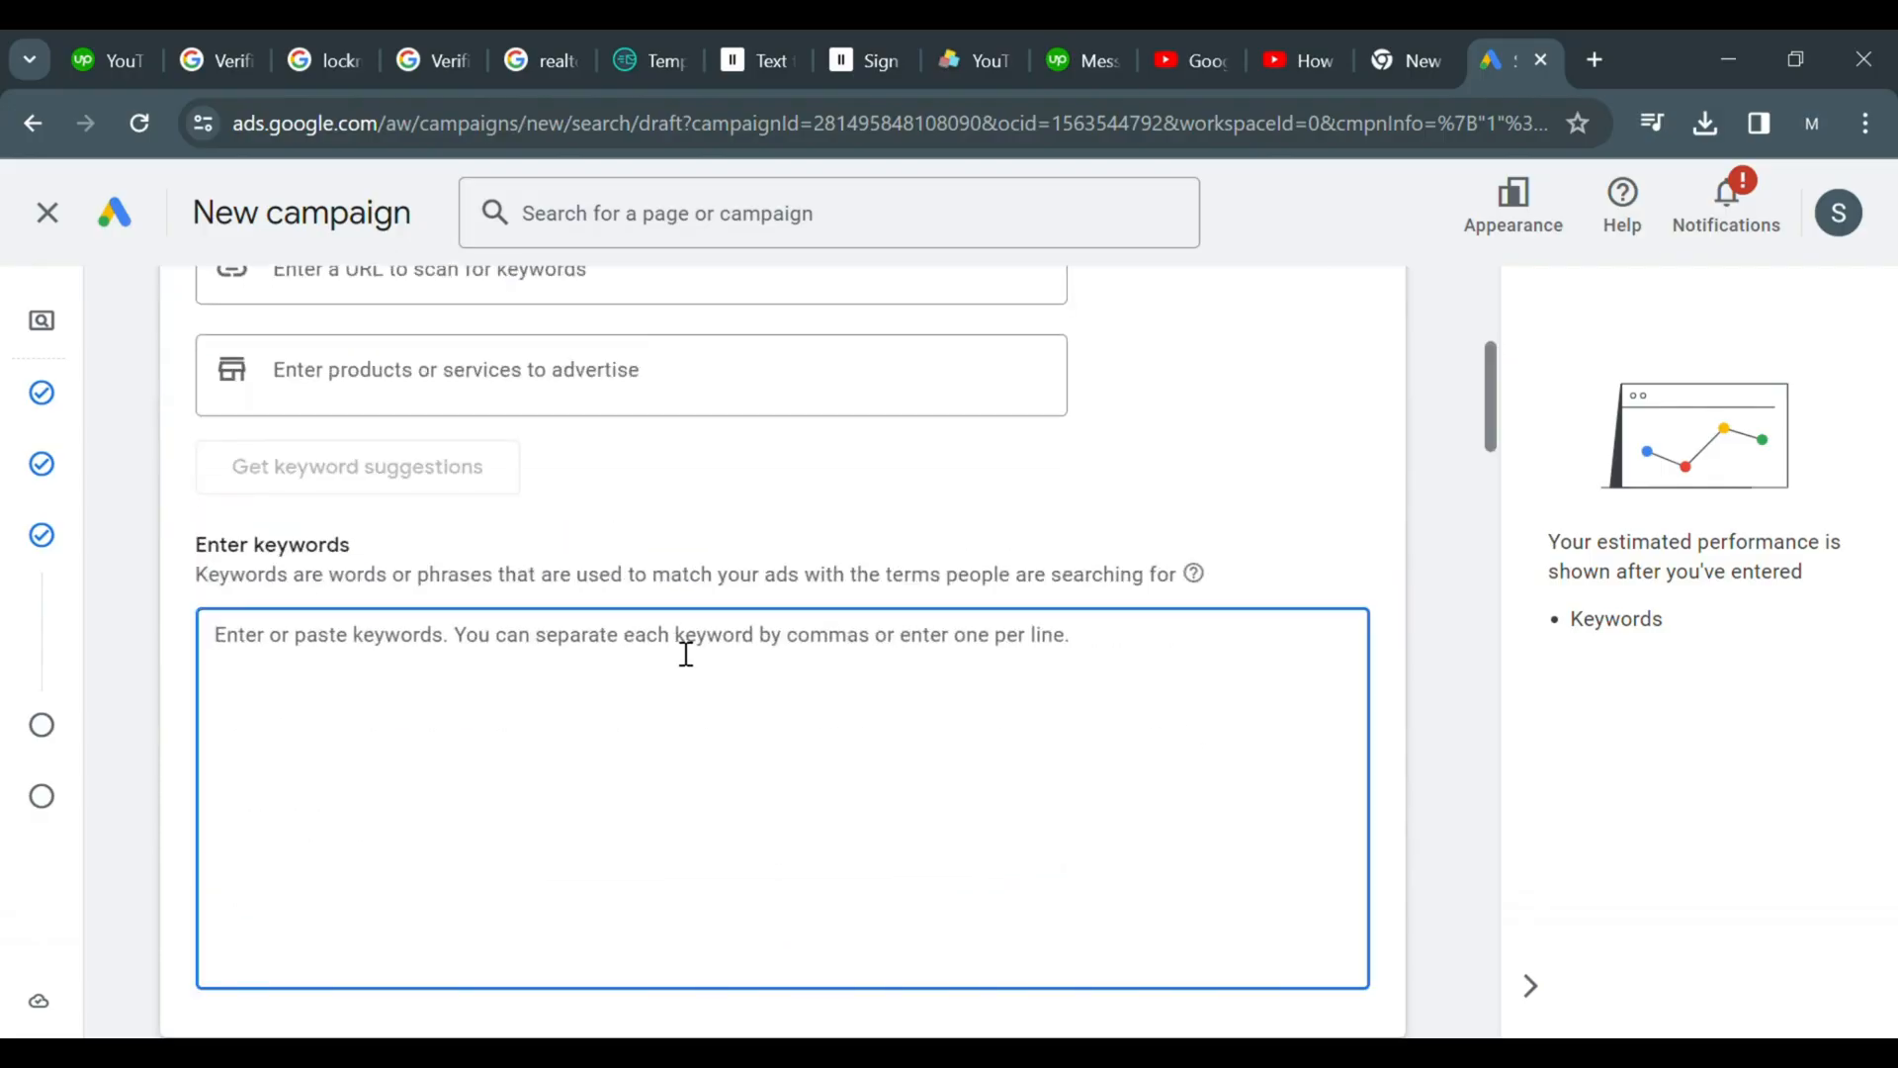
type("1 bedroom")
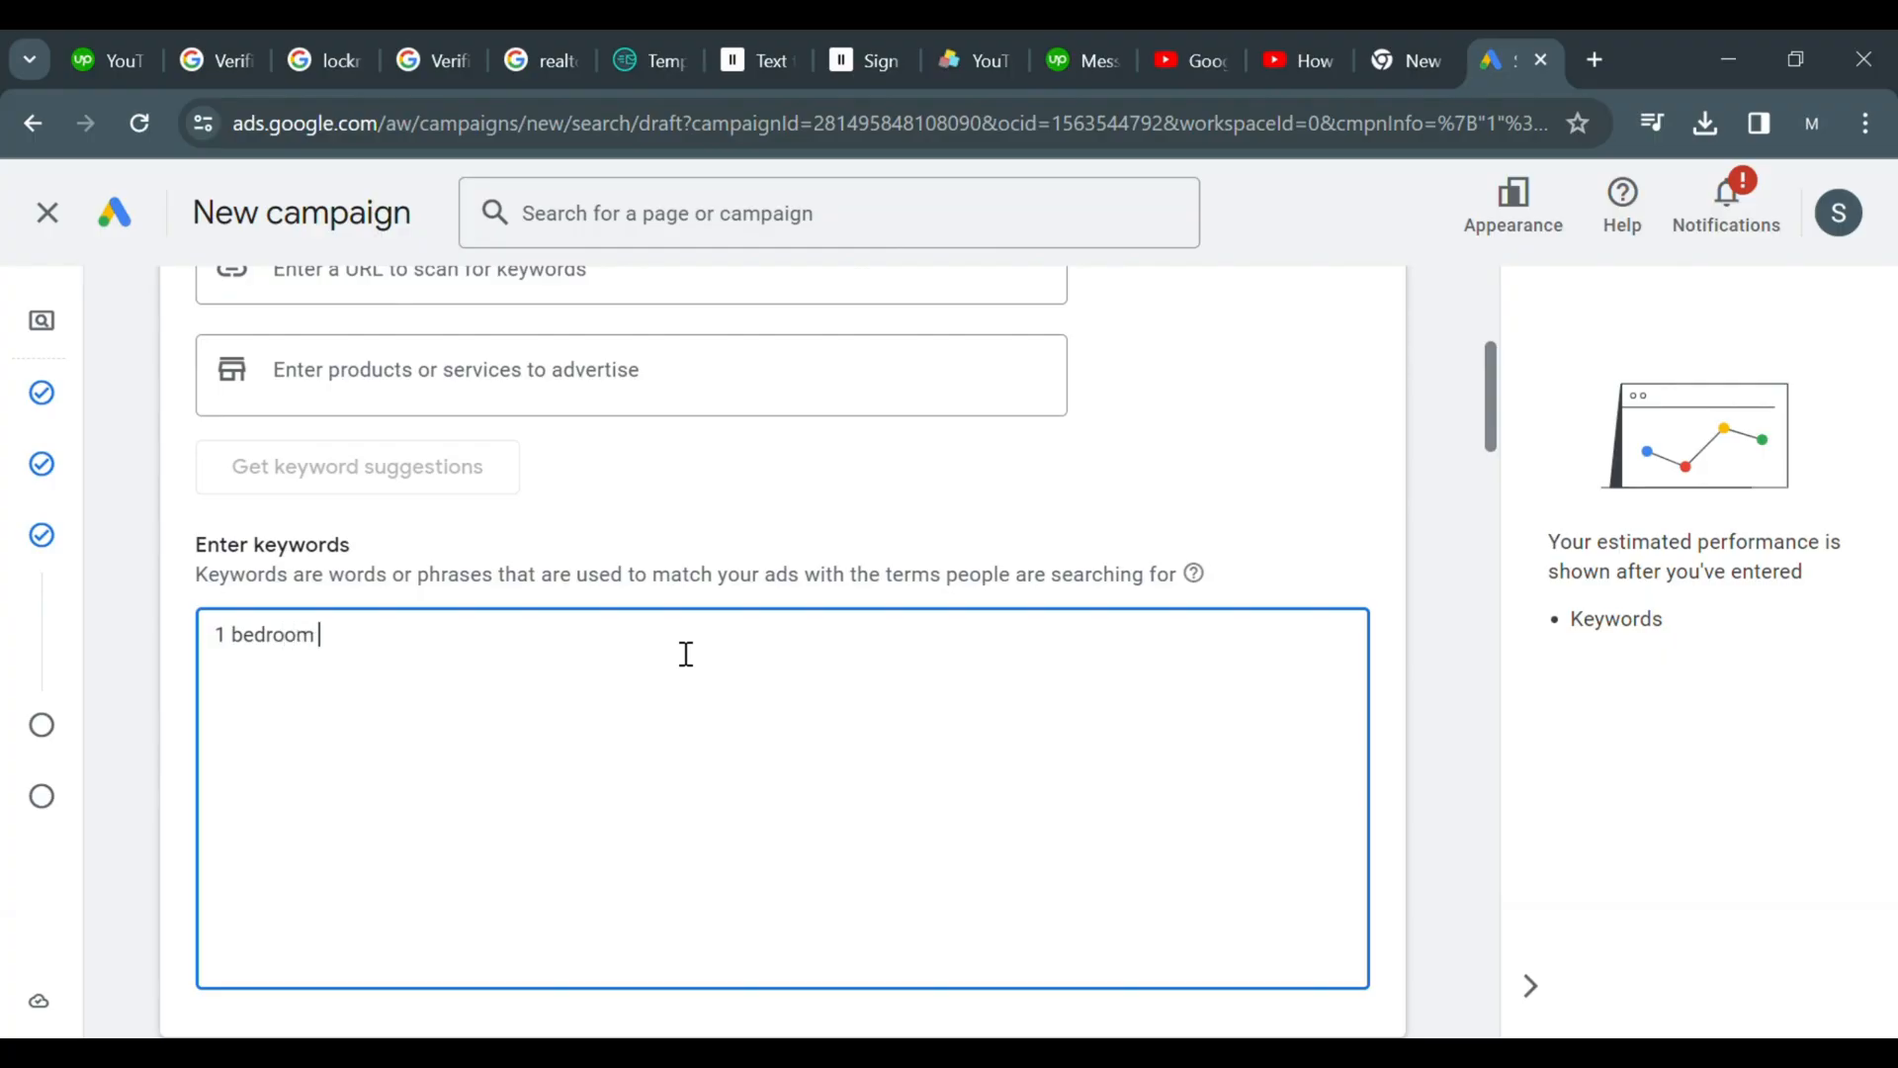
type("seminay")
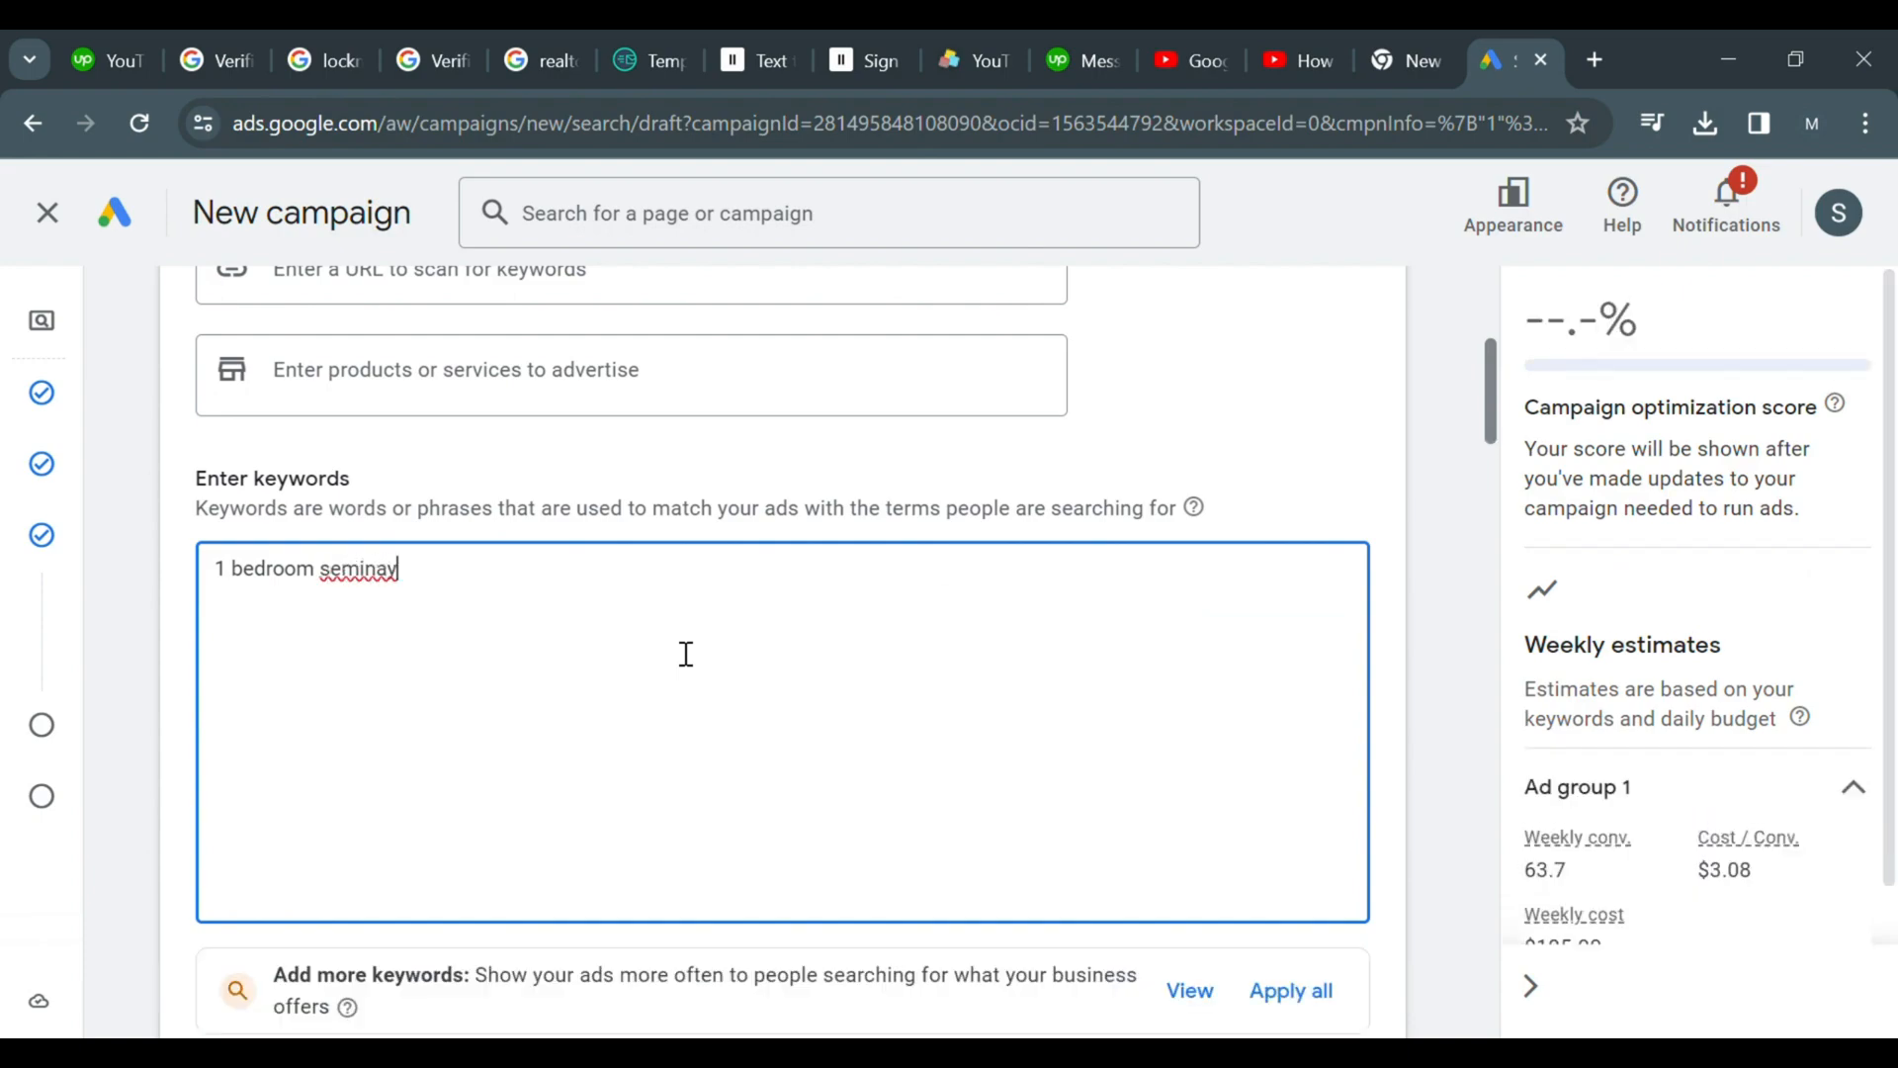
type("k")
key("BackSpace")
key("BackSpace")
key("BackSpace")
type("yak villas")
key("Return")
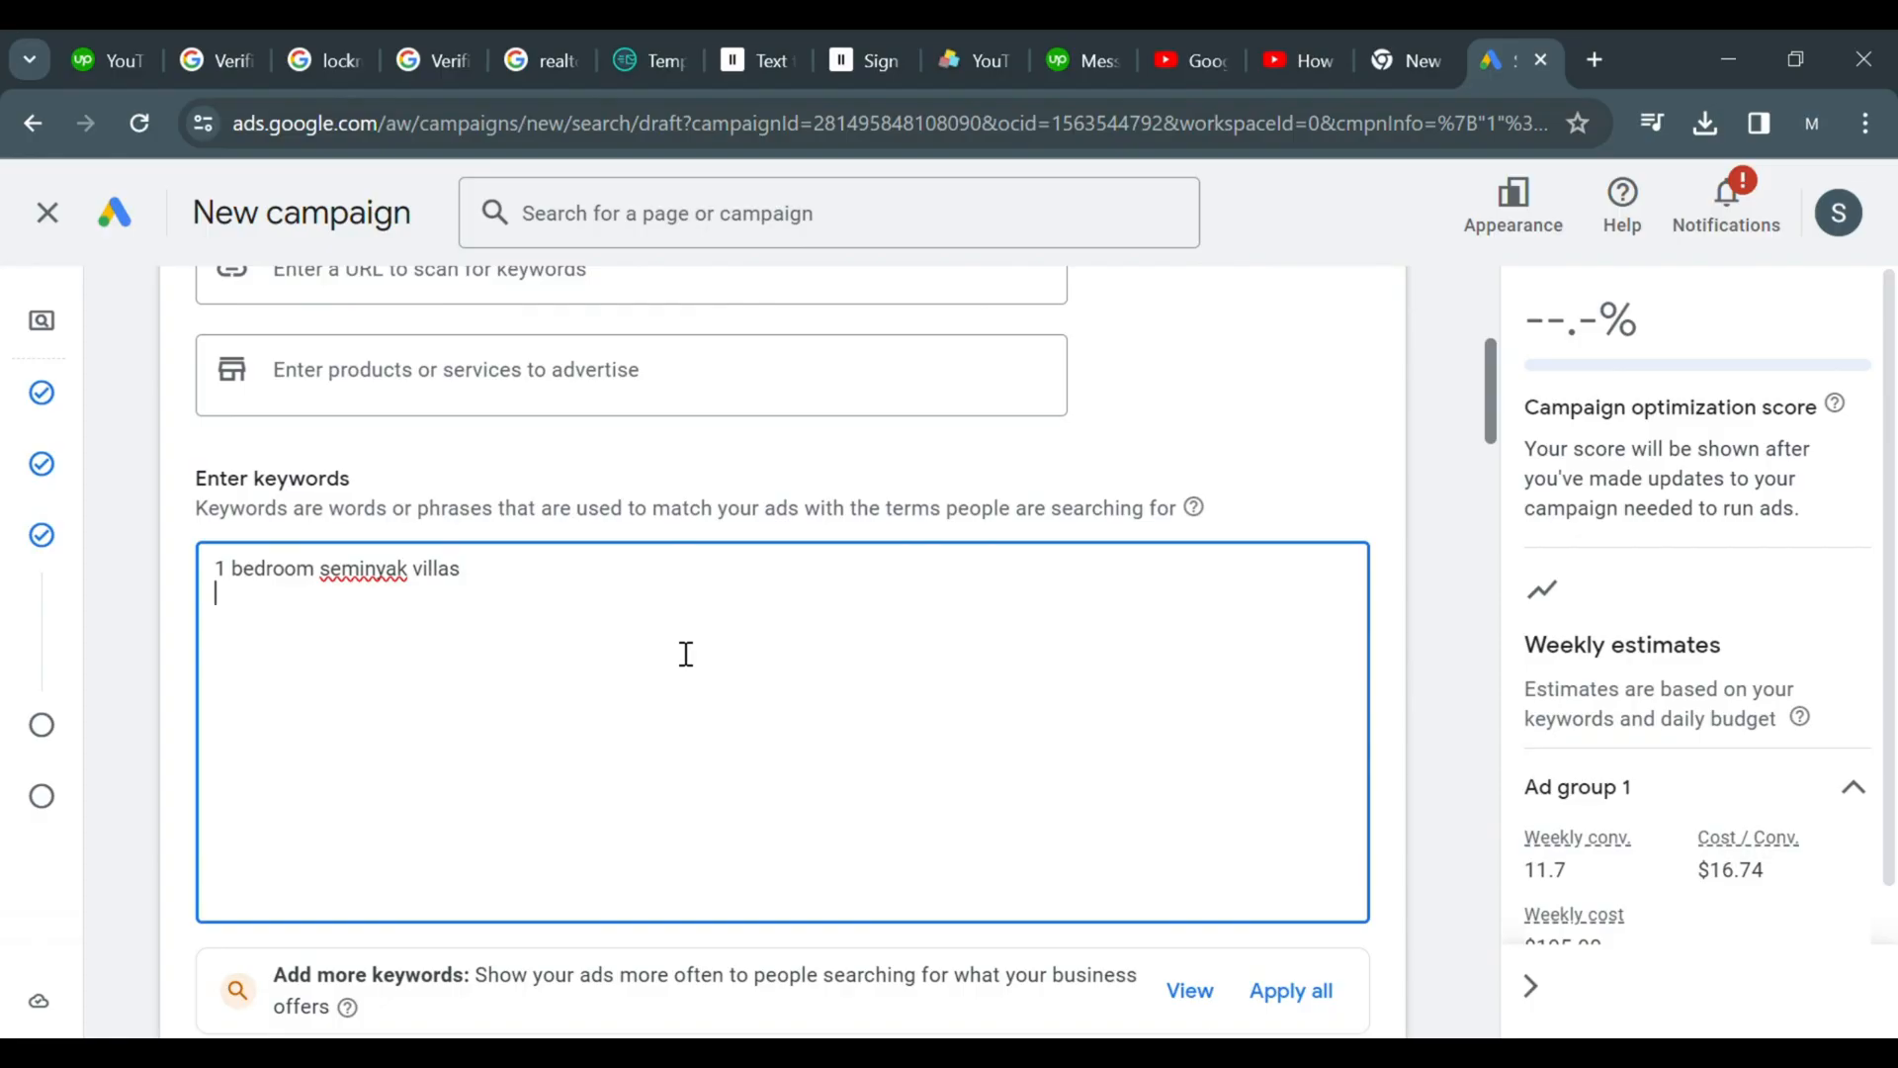
Add the keyword 1 bedroom villa seminyak private pool on a new line
type("1 bedroom villa seminyak")
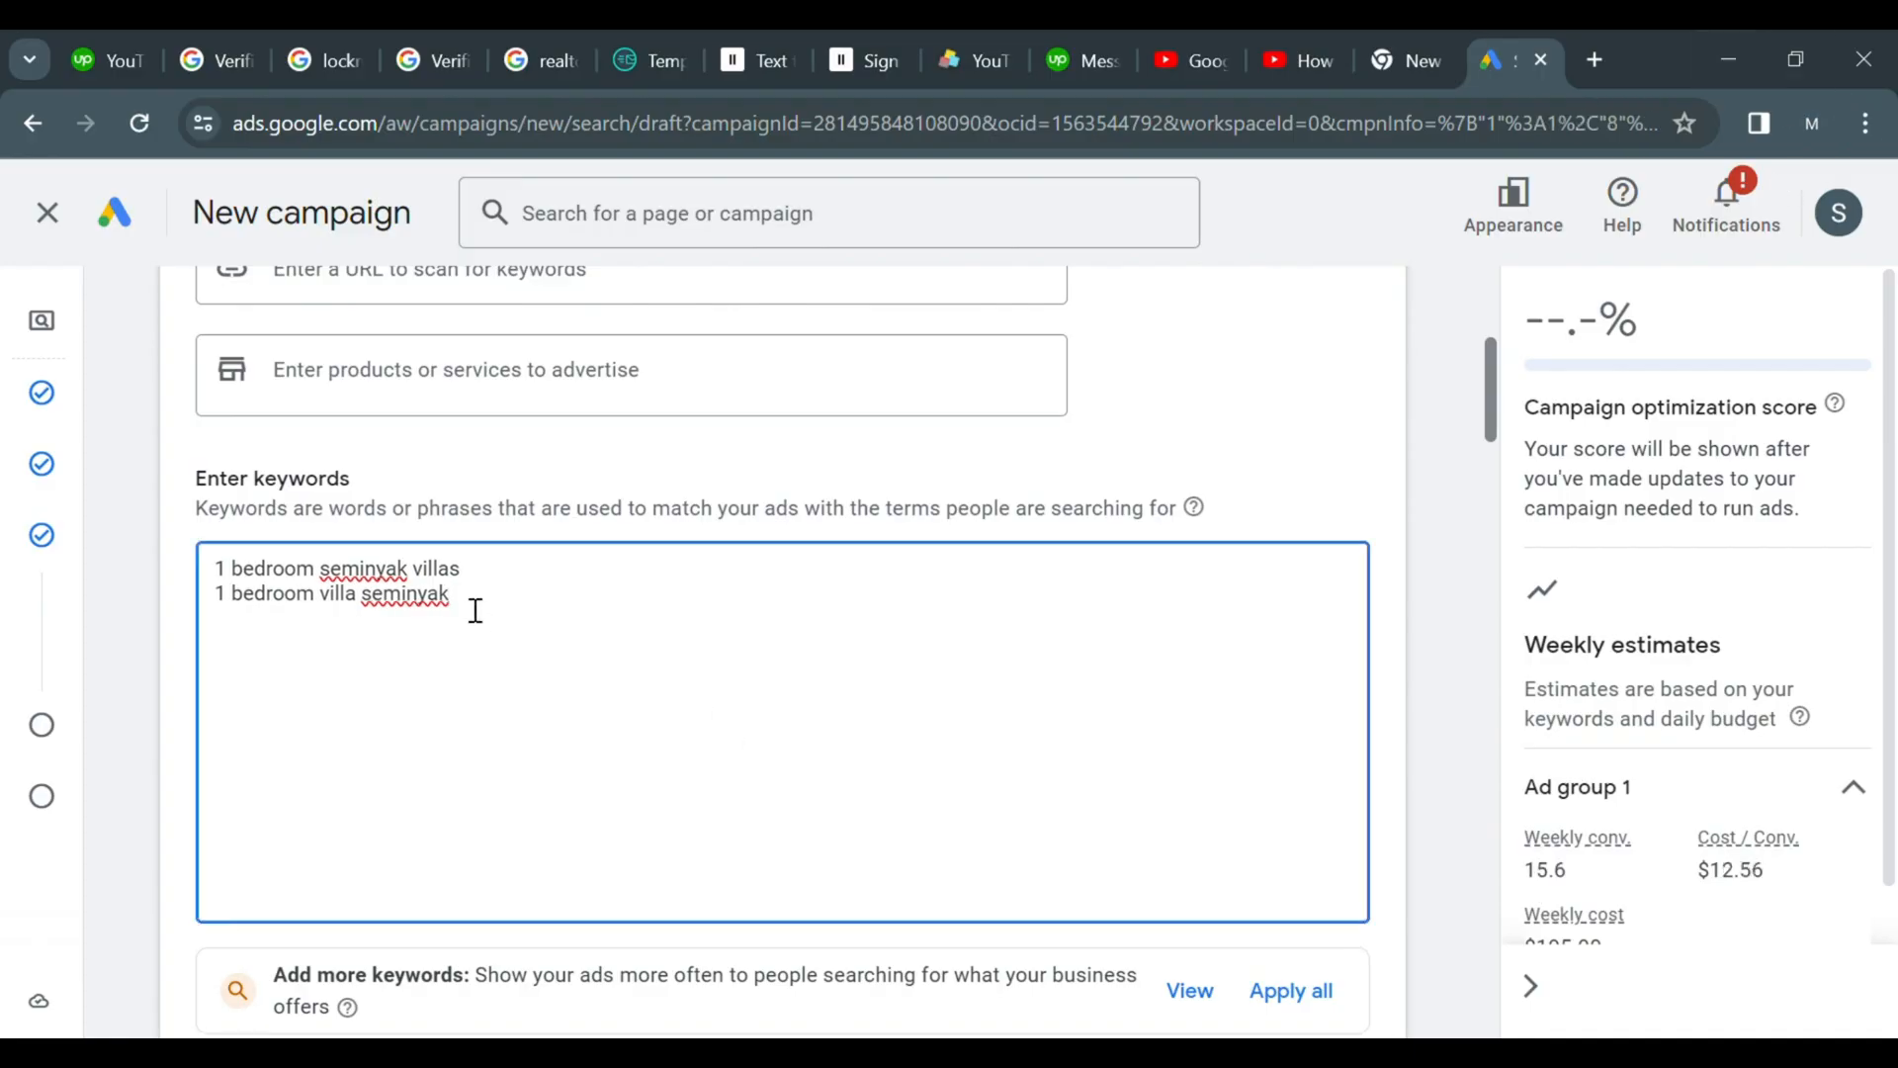
type("private pool")
key("Return")
Add the keywords one bedroom villa seminyak and one bedroom villa with private pool in seminyak bali
type("one bedroom")
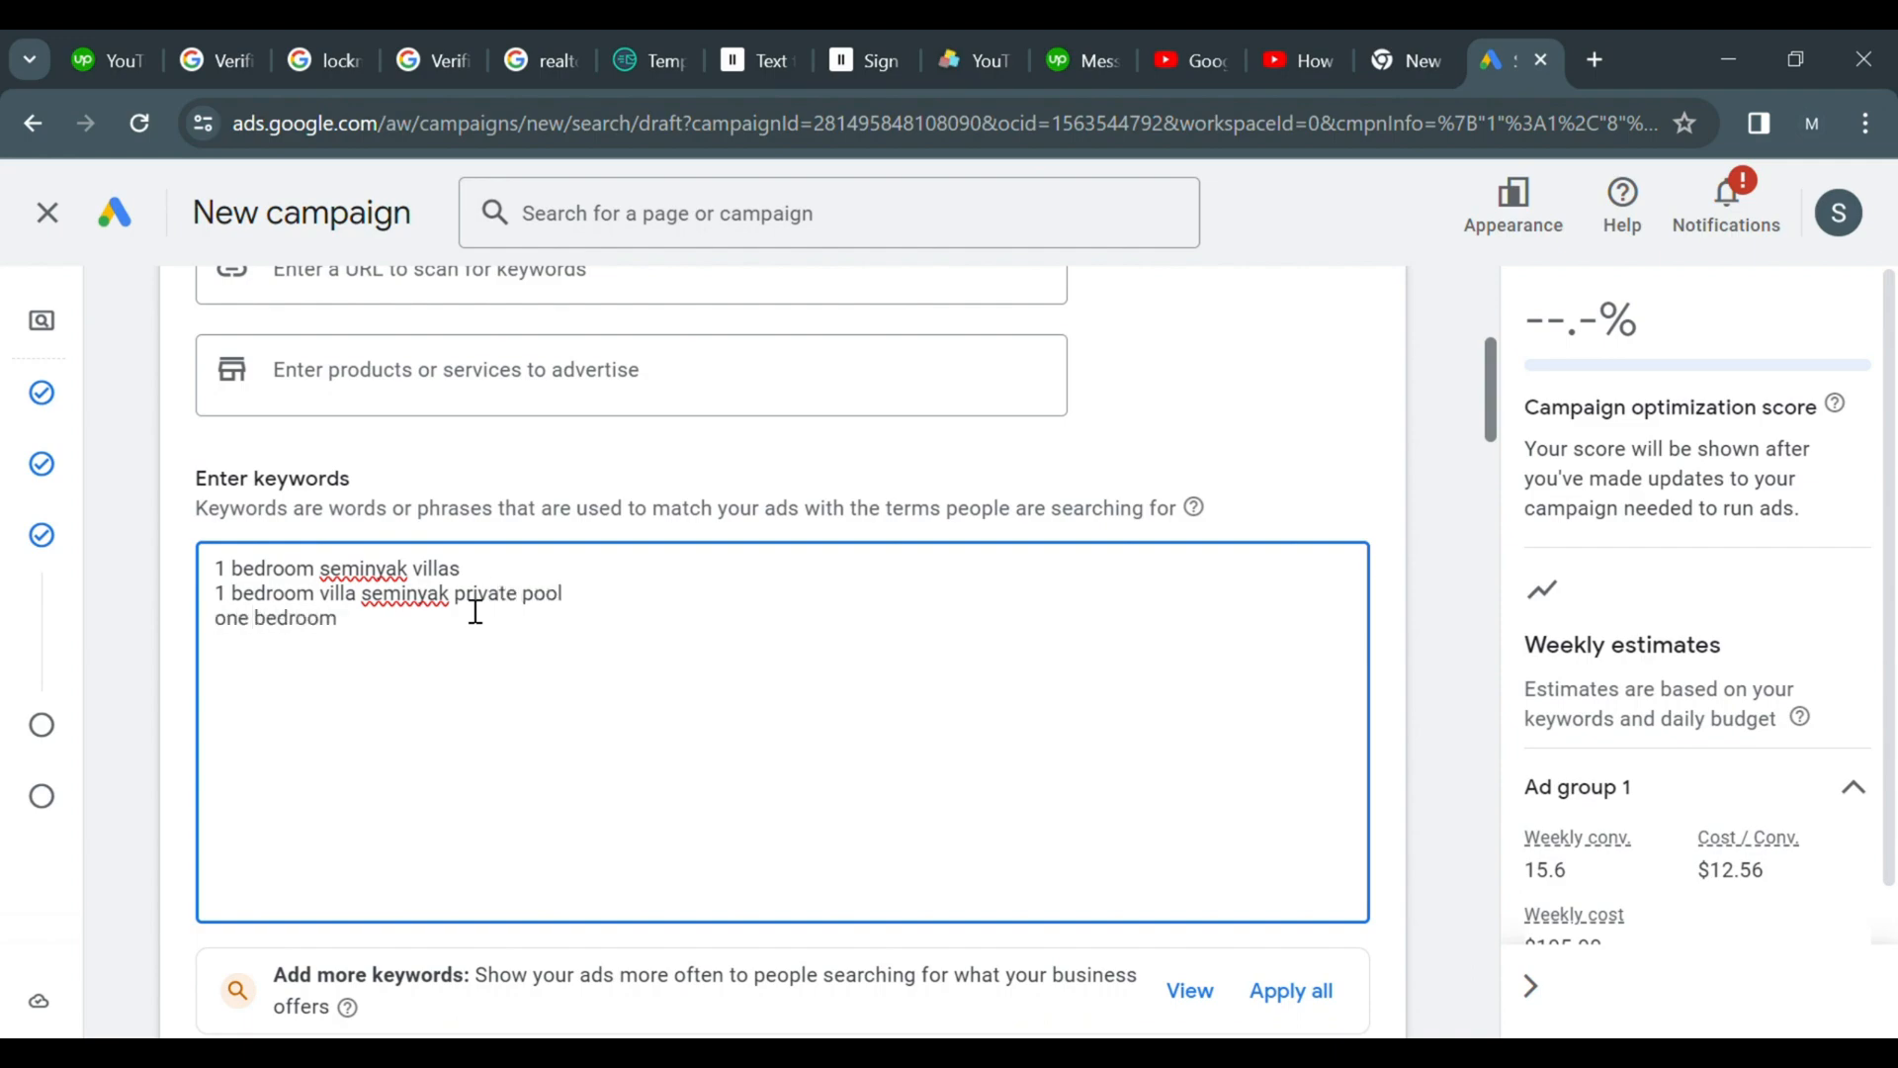
type(" villa seminyak")
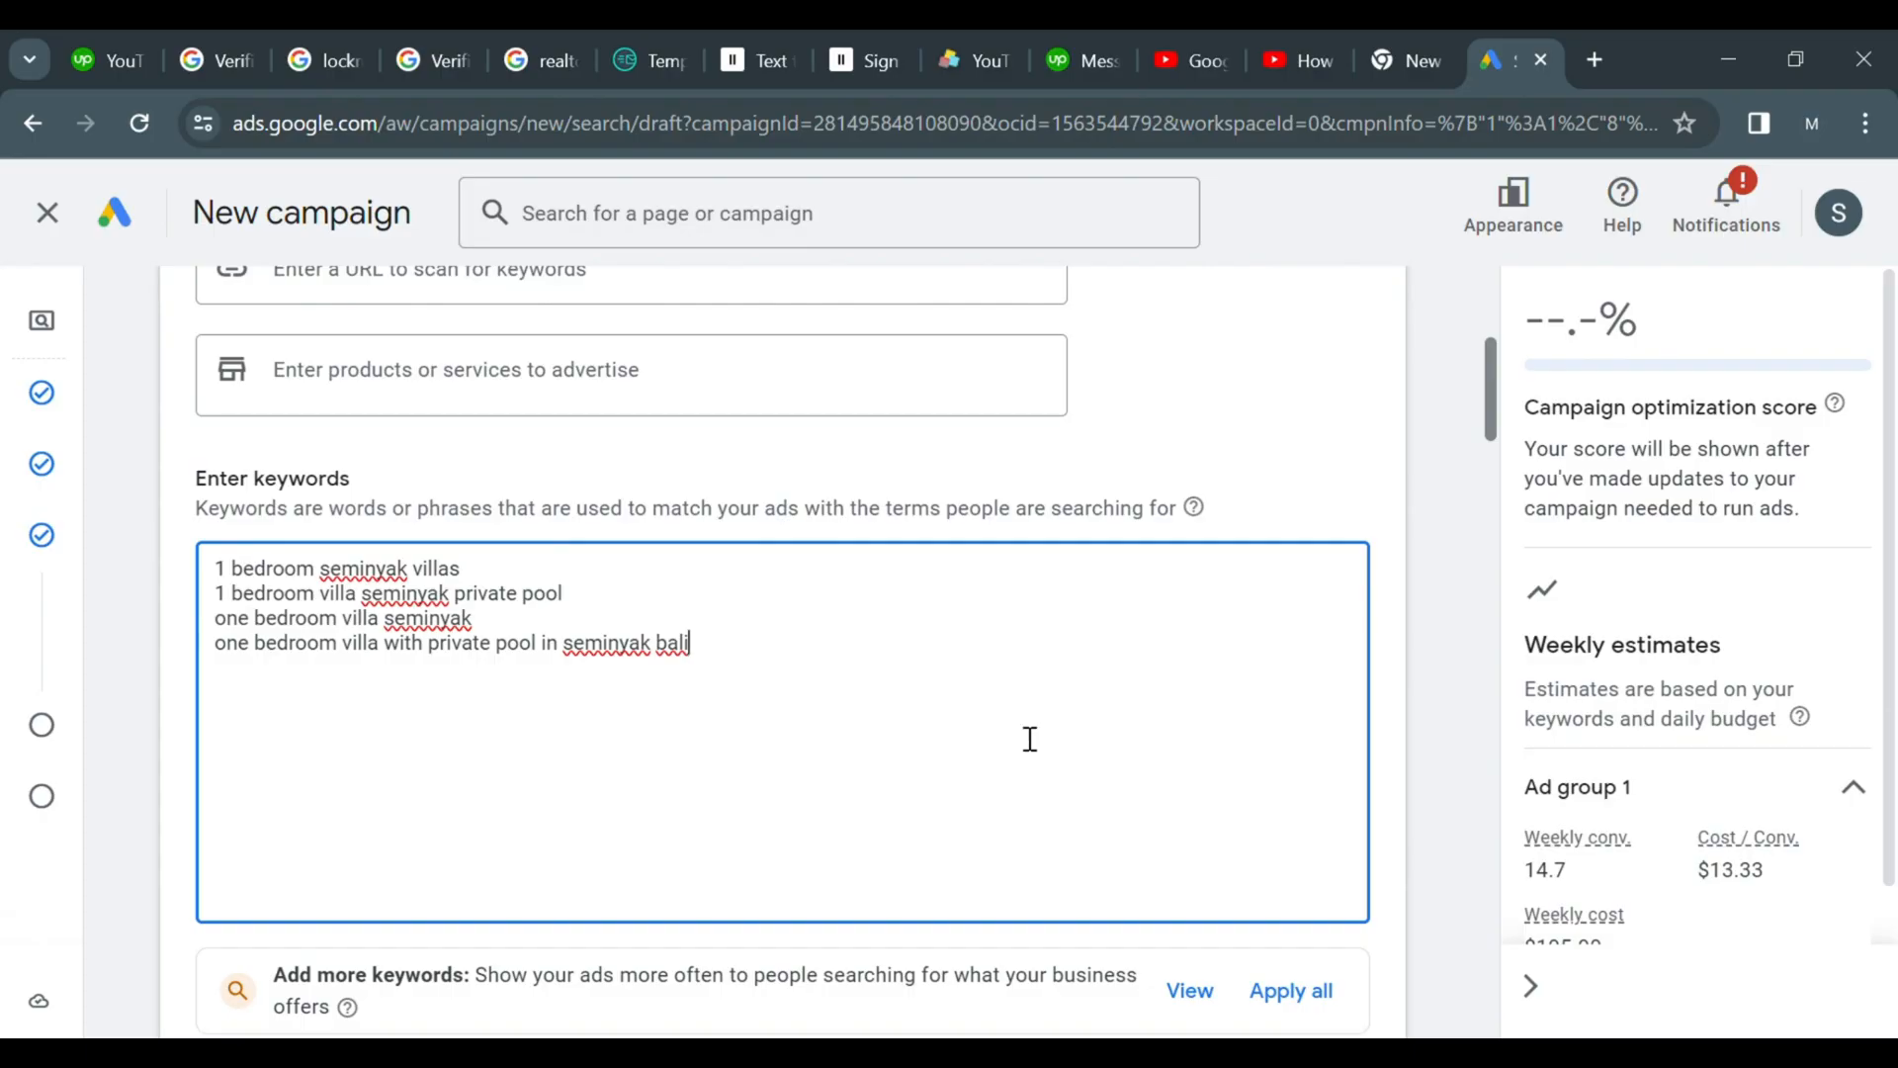
Open a new browser tab and search Google for my villas in bali
left_click_drag(1490, 420, 1489, 454)
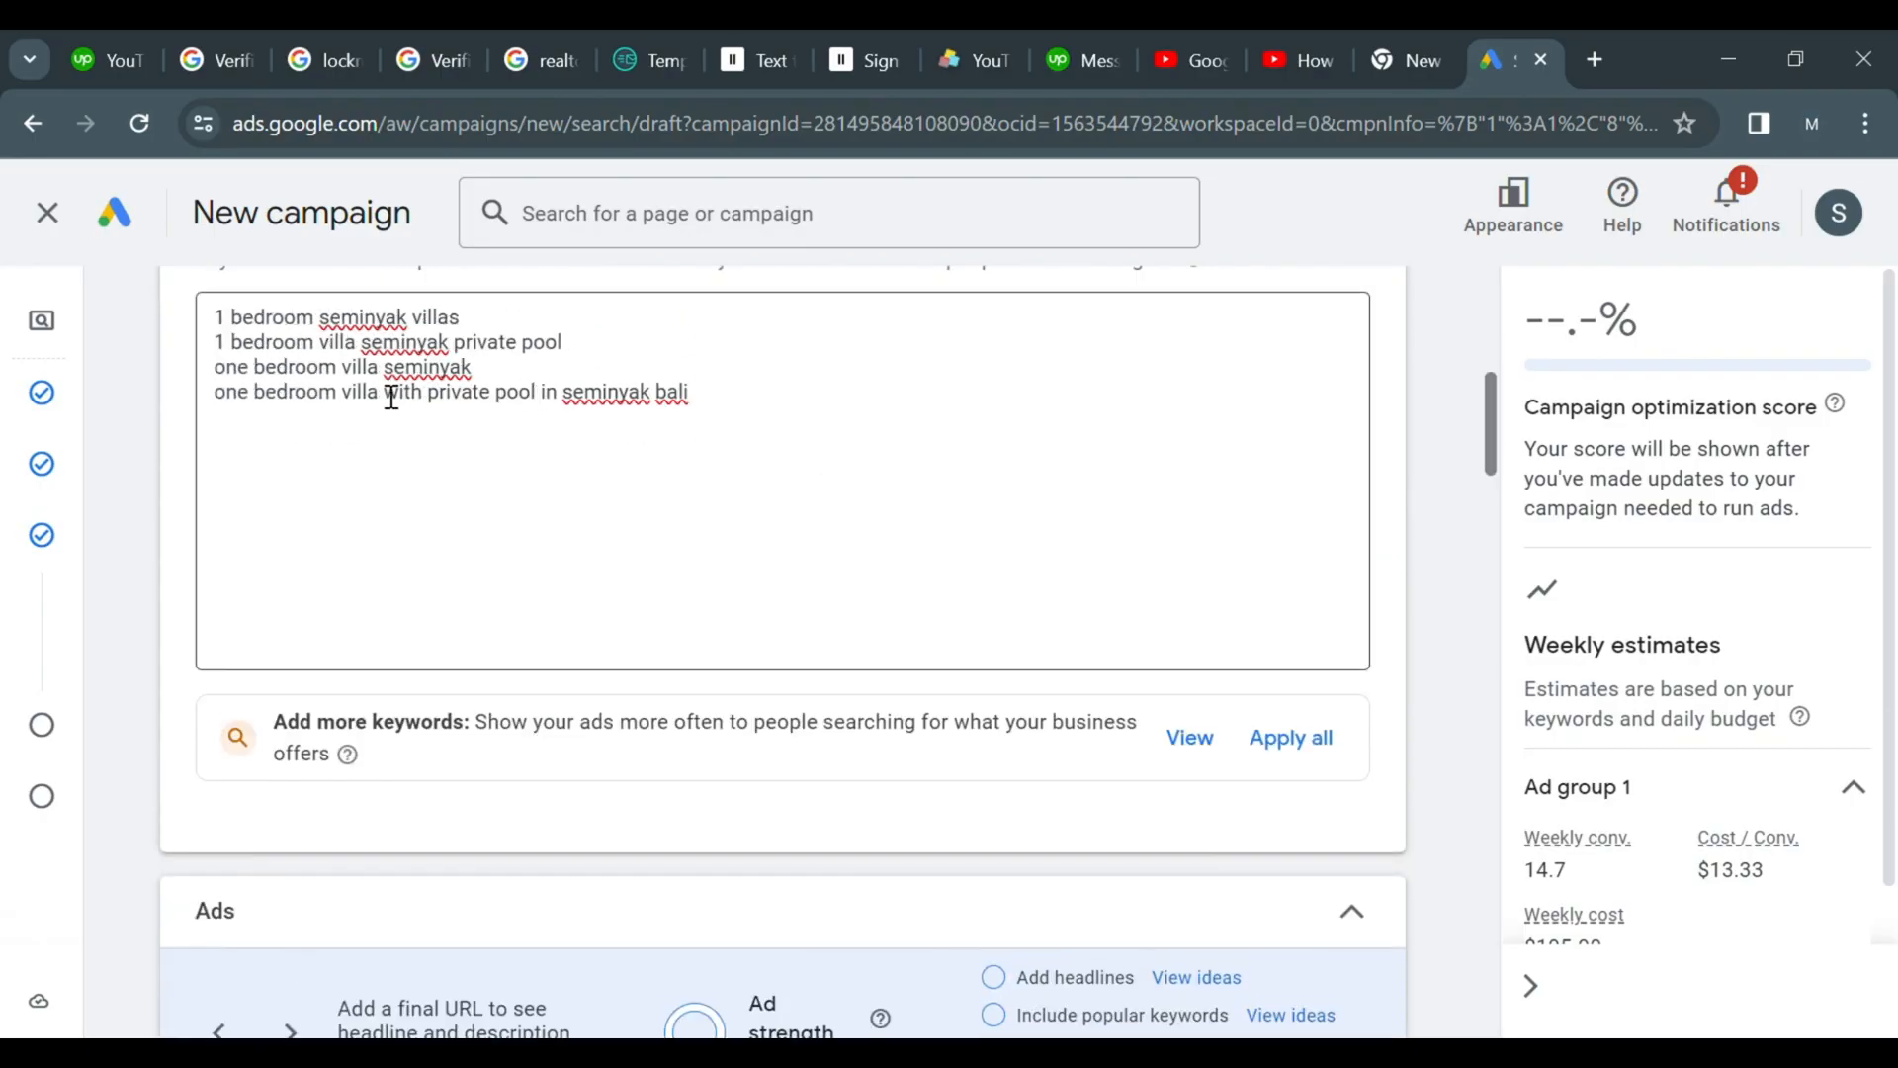
left_click_drag(1497, 464, 1496, 526)
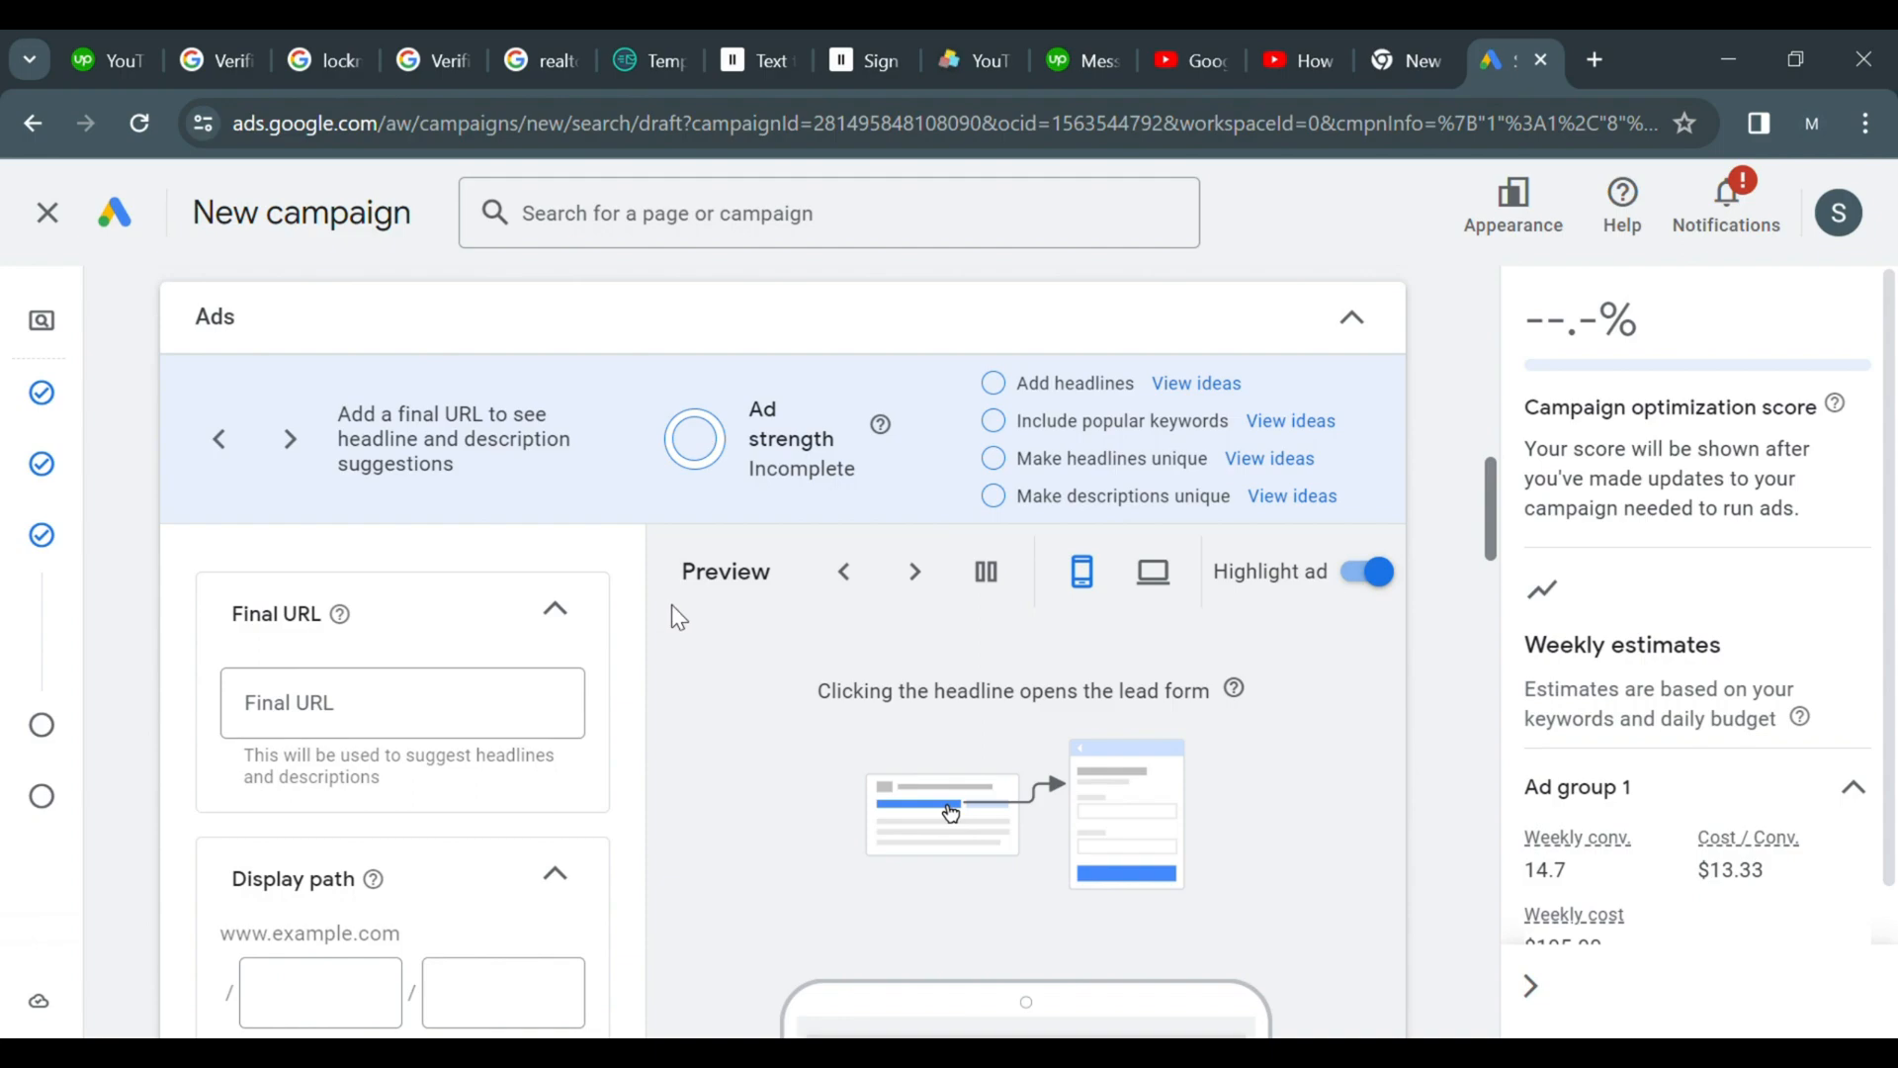
key("ctrl+t")
left_click(904, 638)
type("my v")
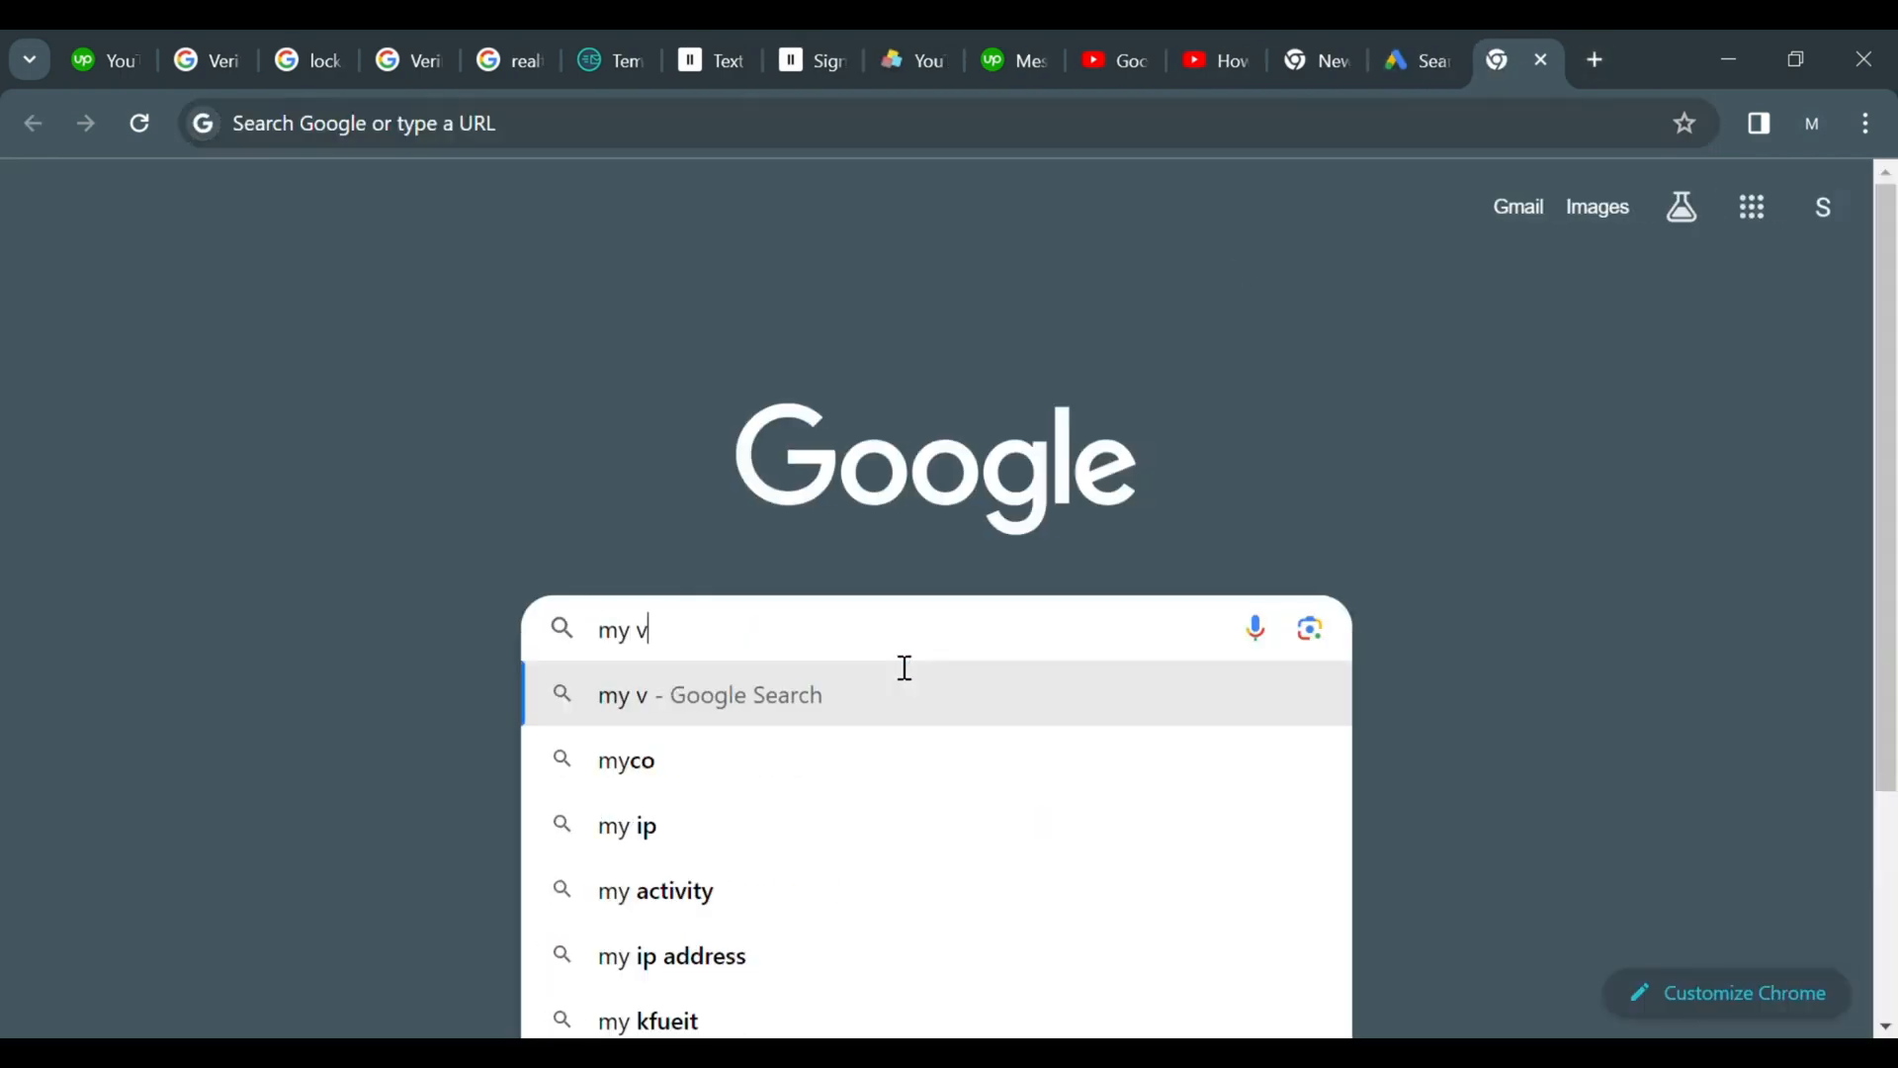
type("illas")
left_click(731, 759)
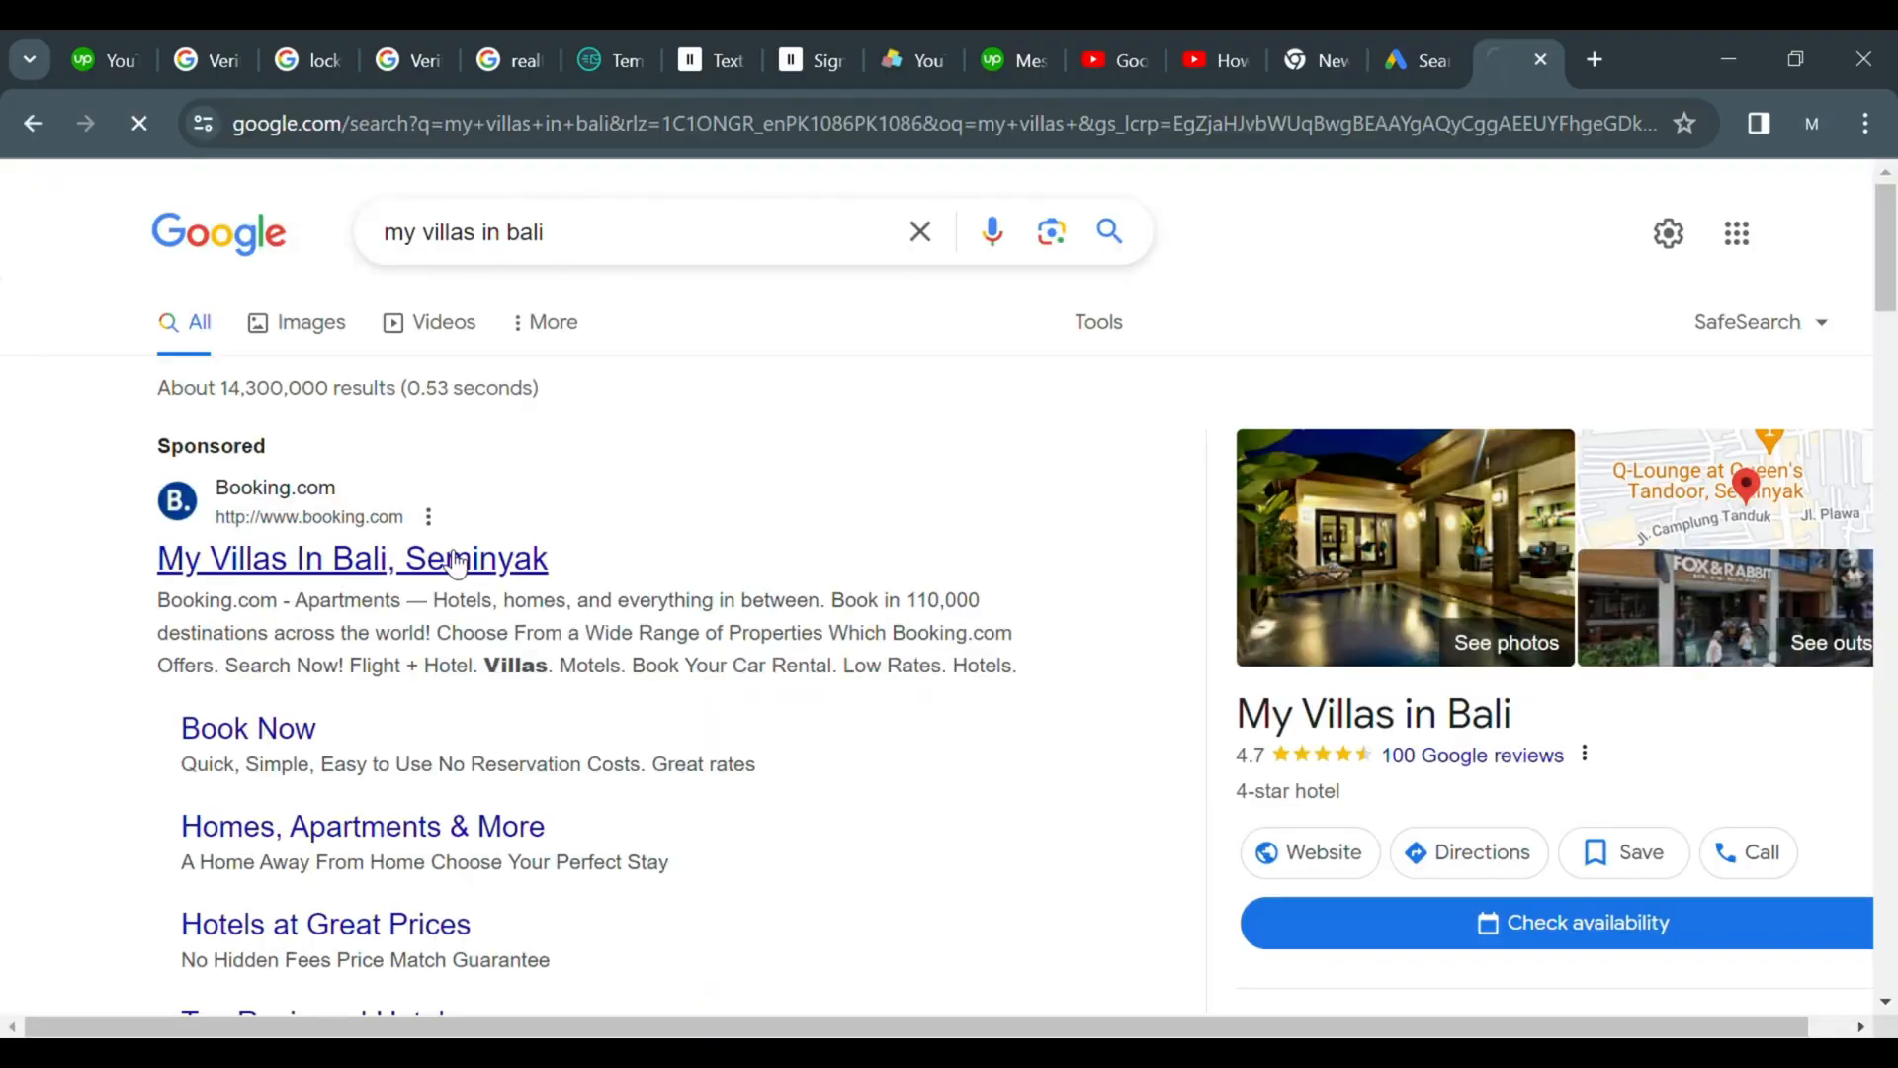
Open the Booking.com My Villas In Bali result and copy its page address
left_click(456, 560)
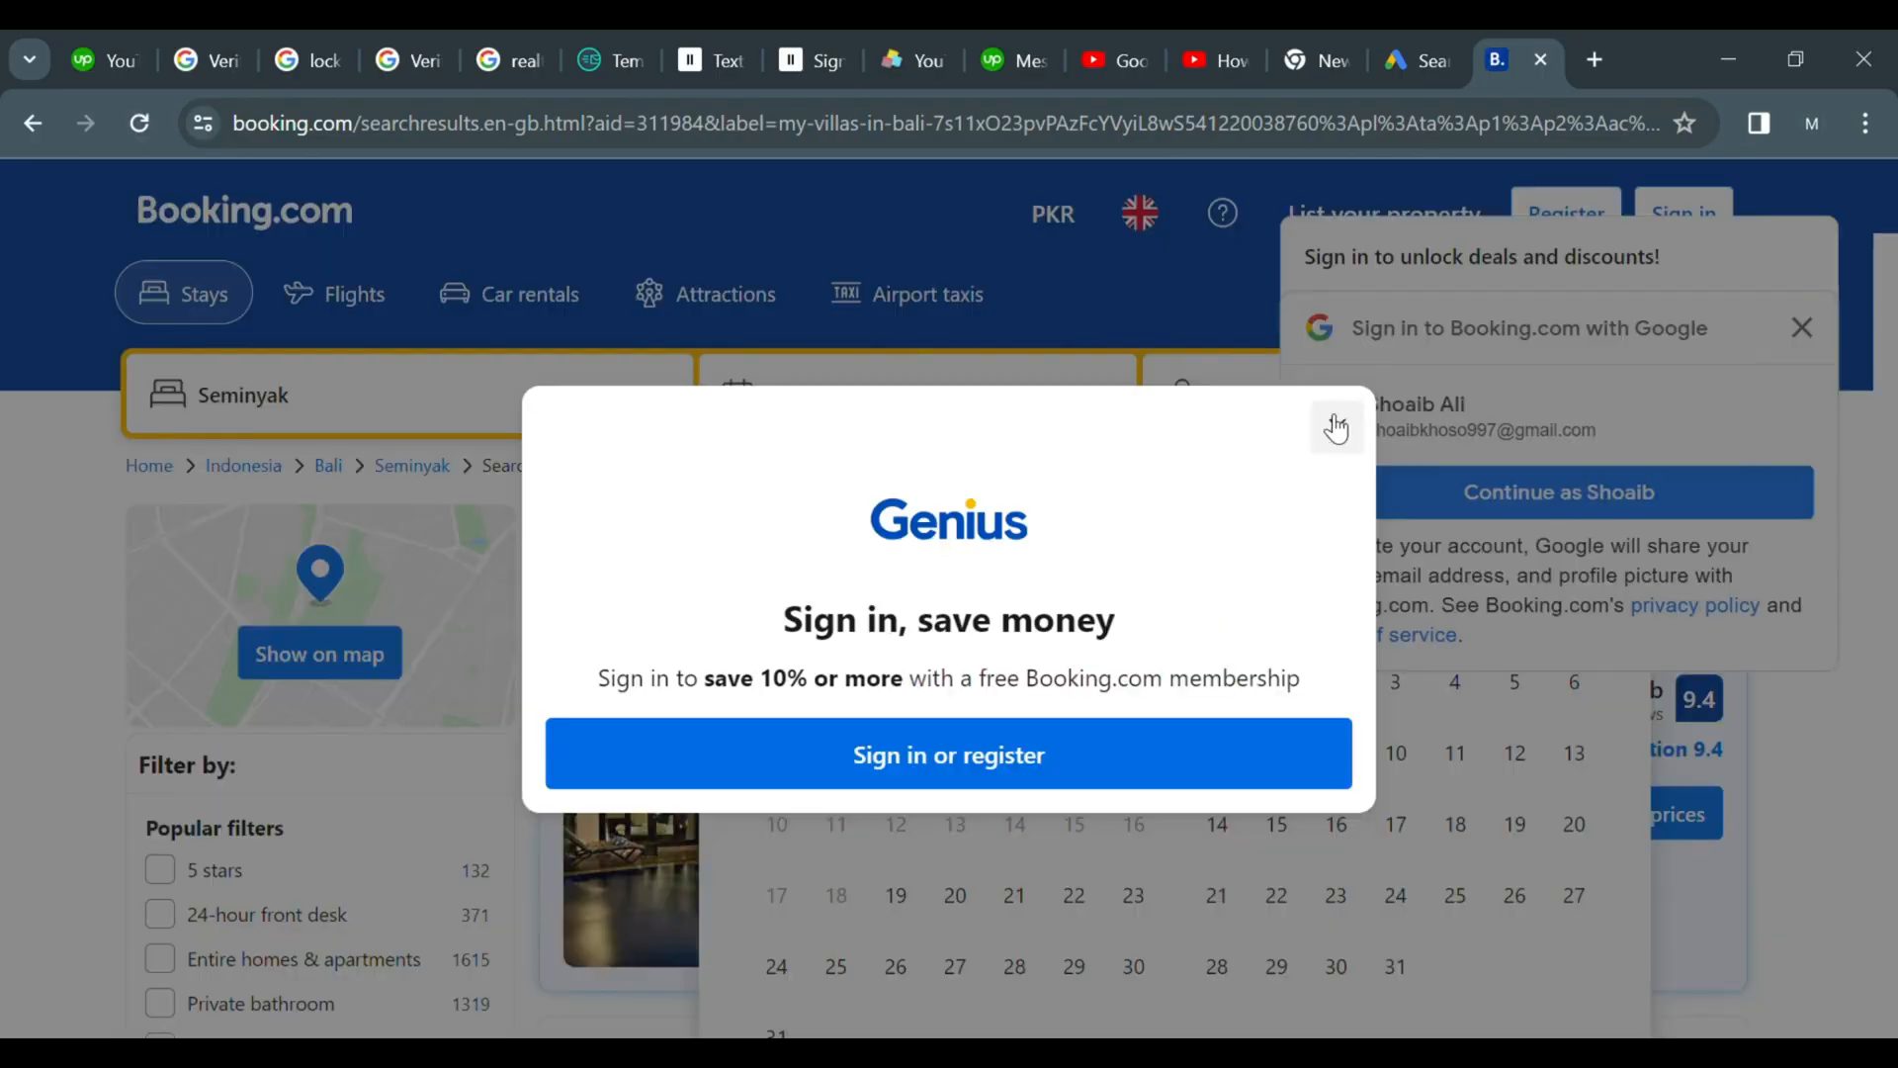
left_click(1335, 428)
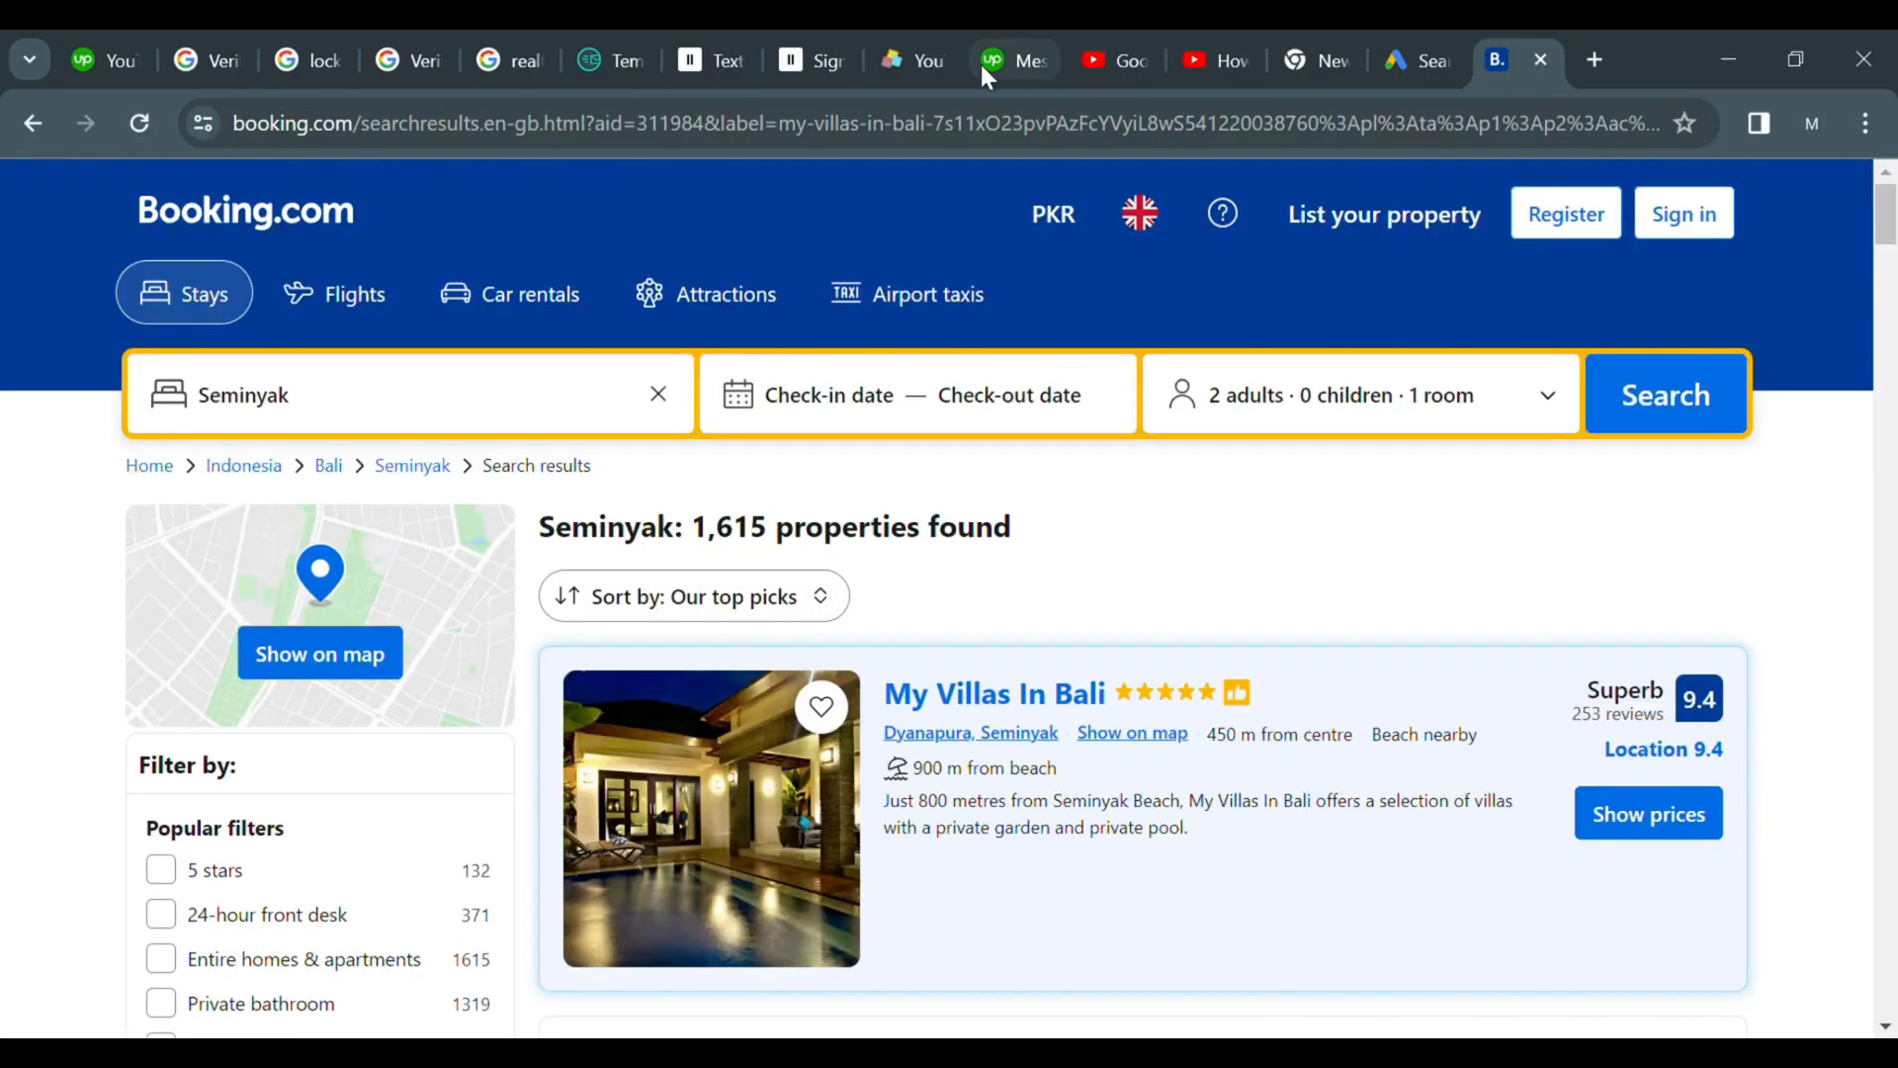
left_click(963, 128)
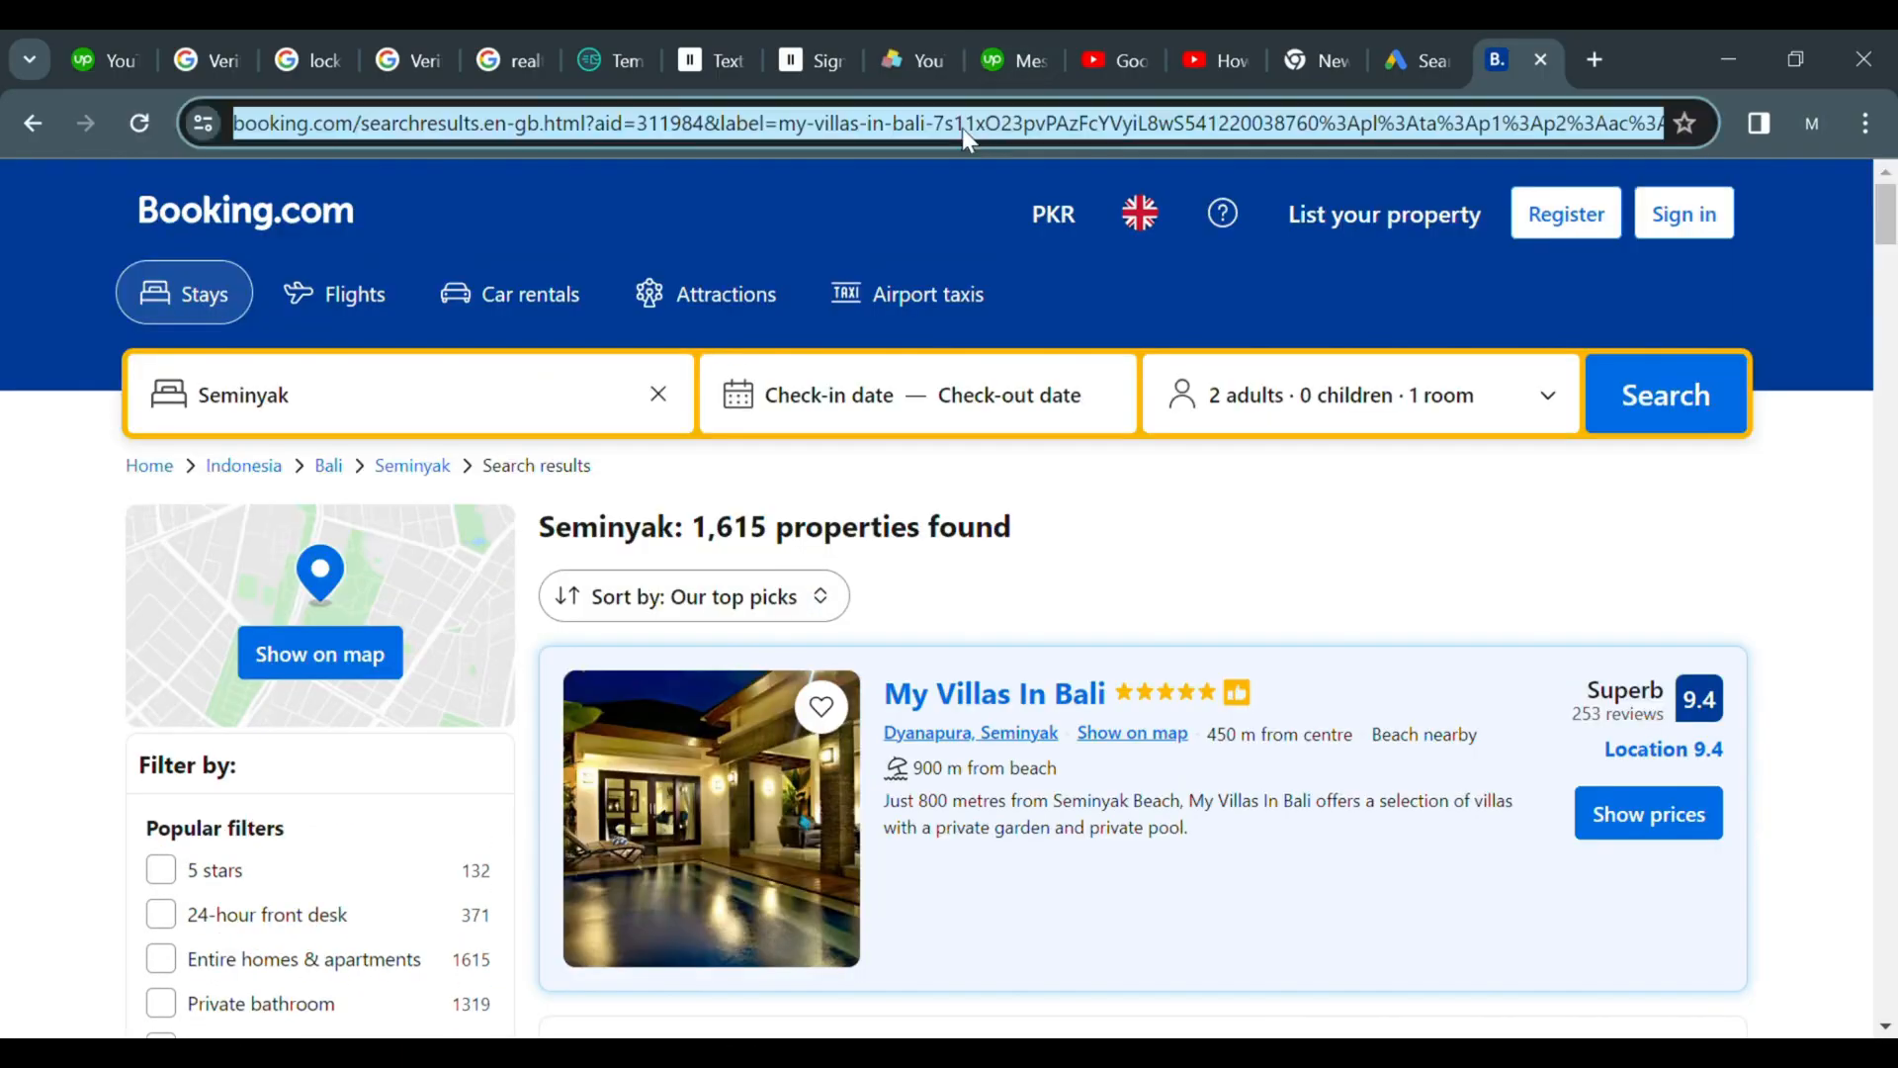
Return to the campaign and paste the Booking.com address as the ad's Final URL
left_click(1453, 45)
left_click(405, 702)
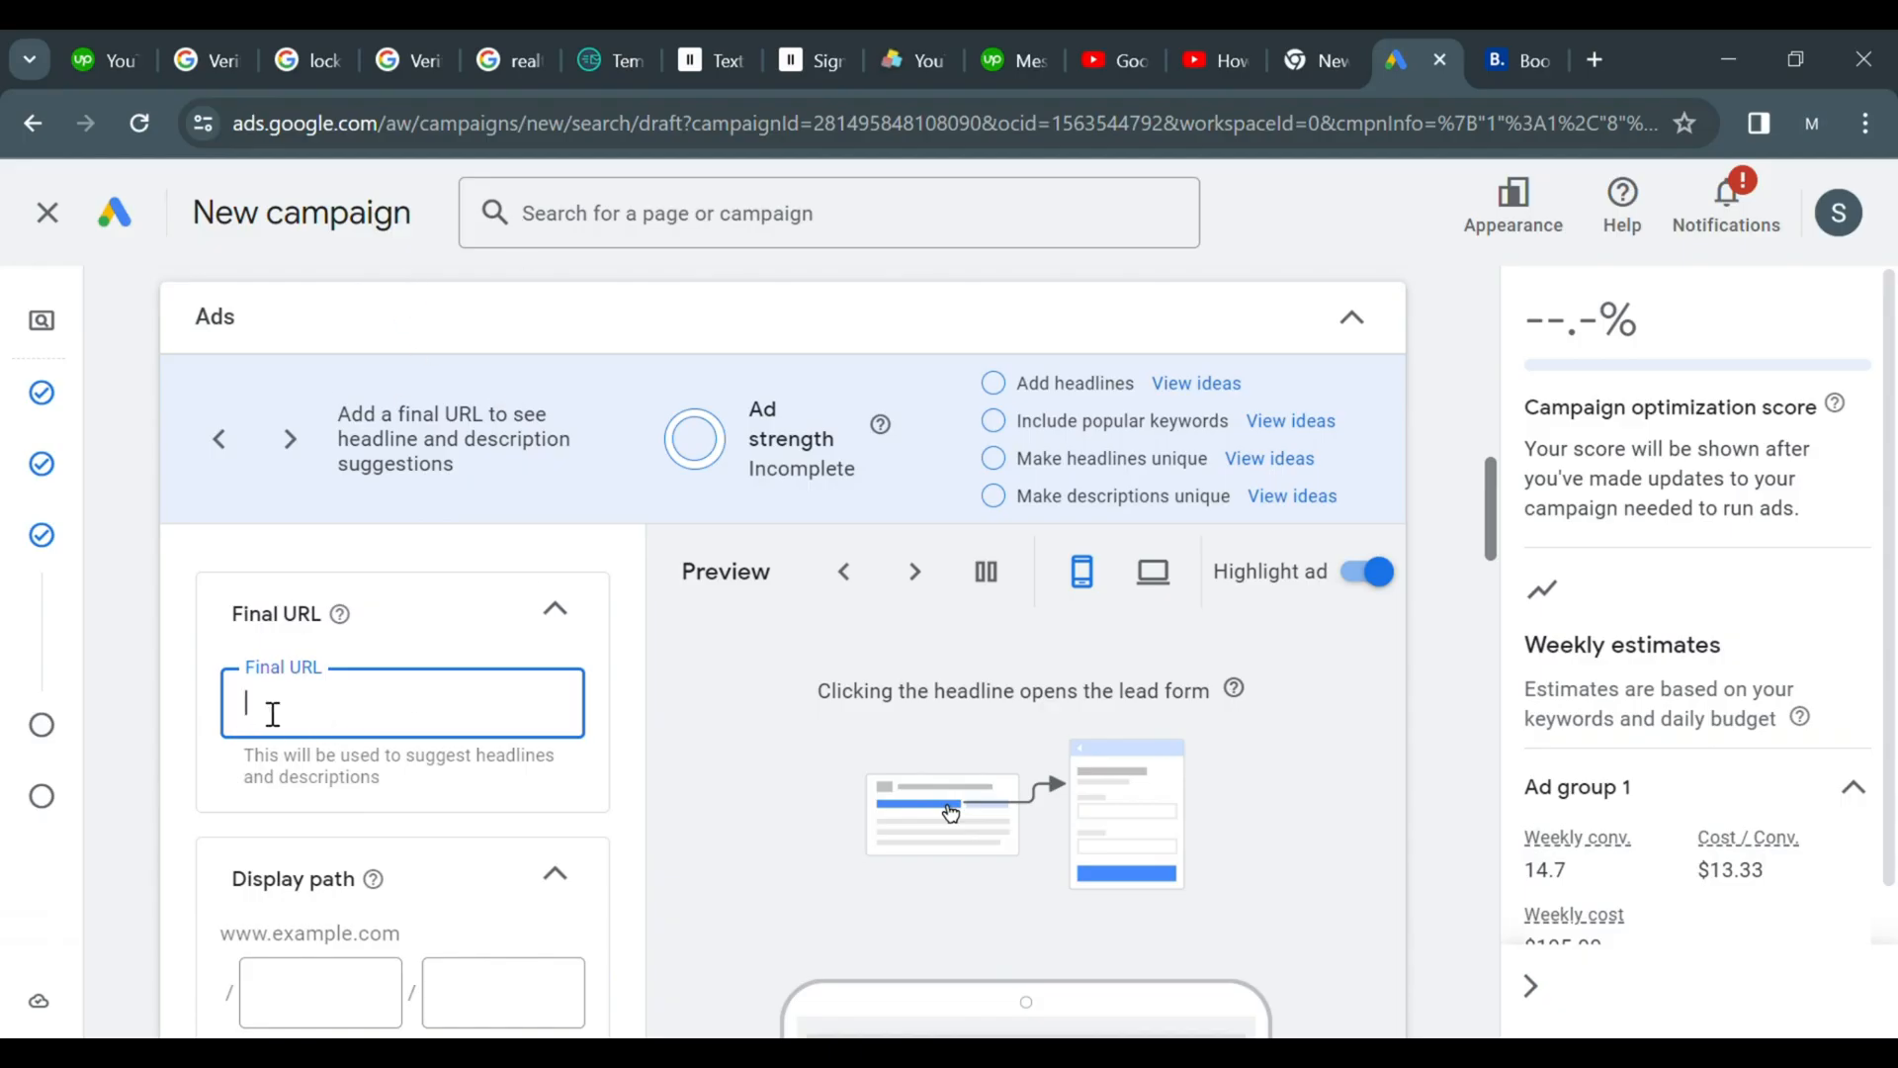
key("ctrl+v")
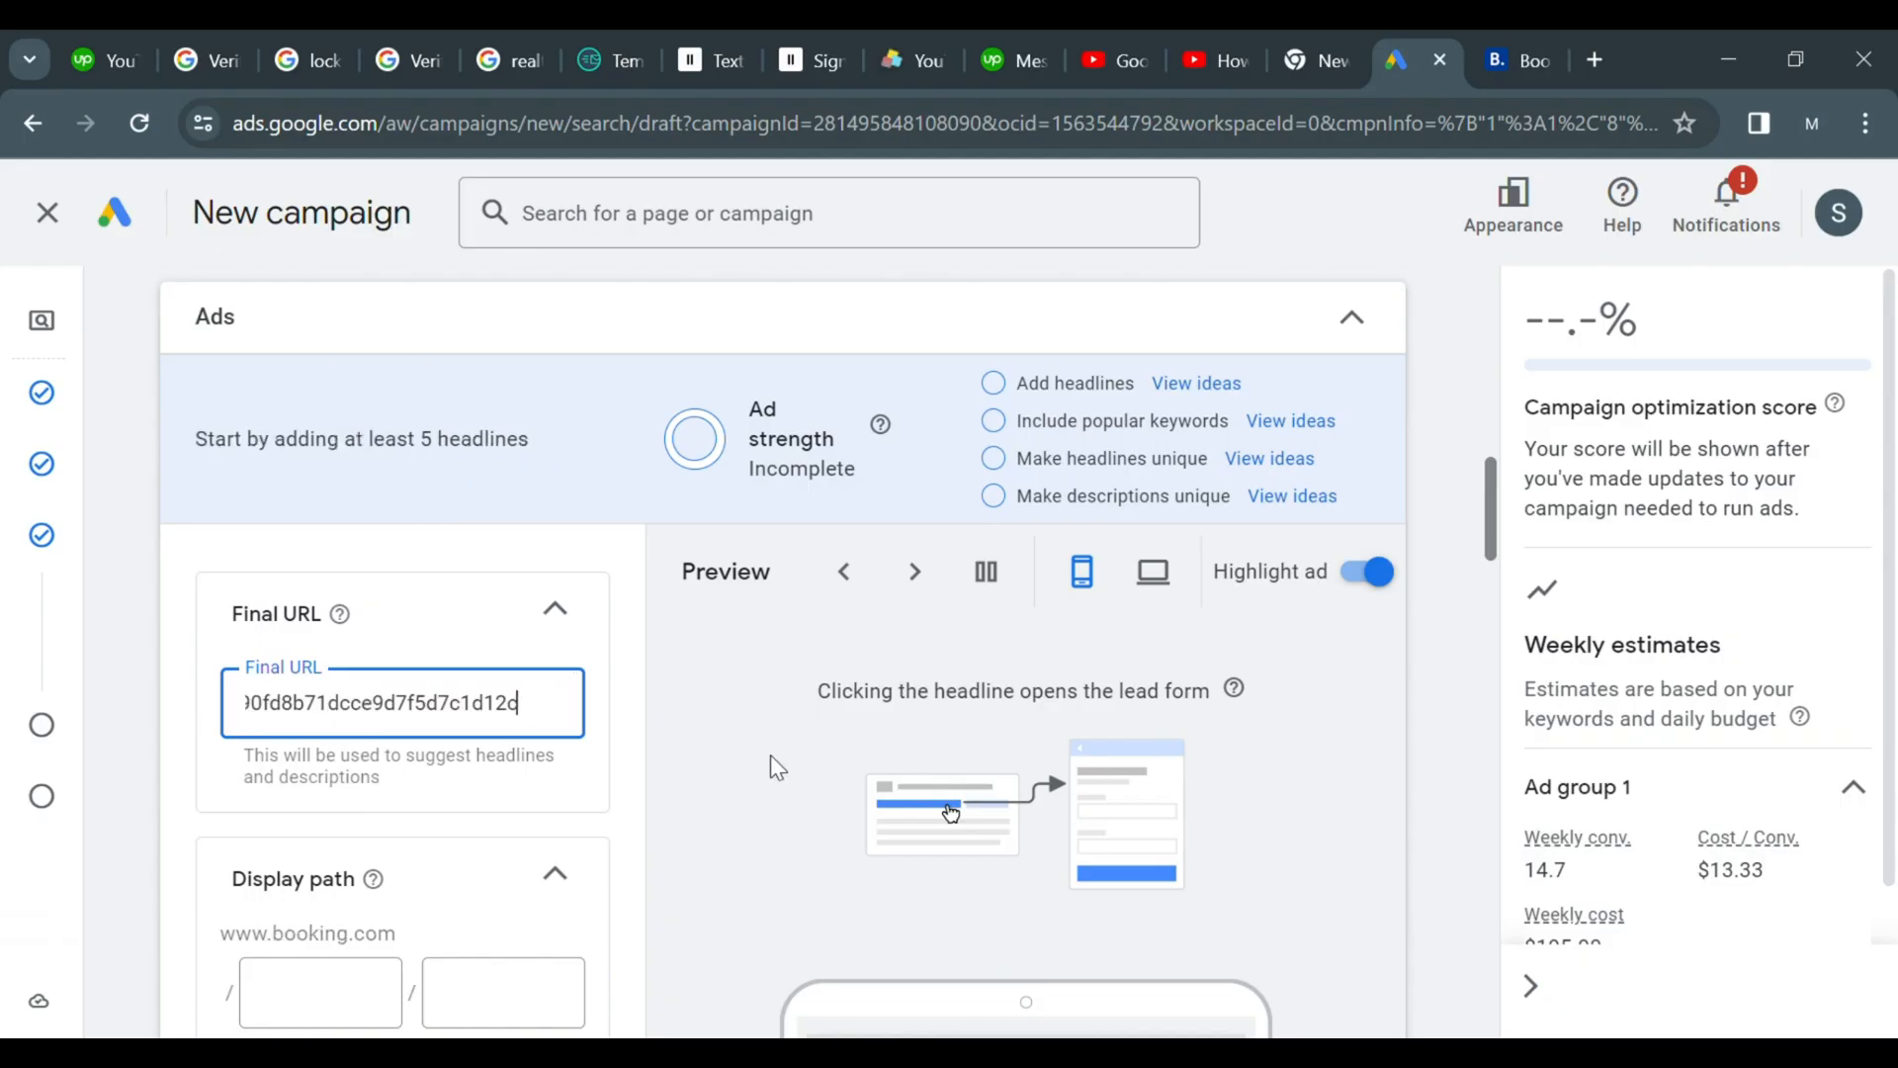
Set the first display path field to 1 bedroom
left_click_drag(1491, 473, 1499, 544)
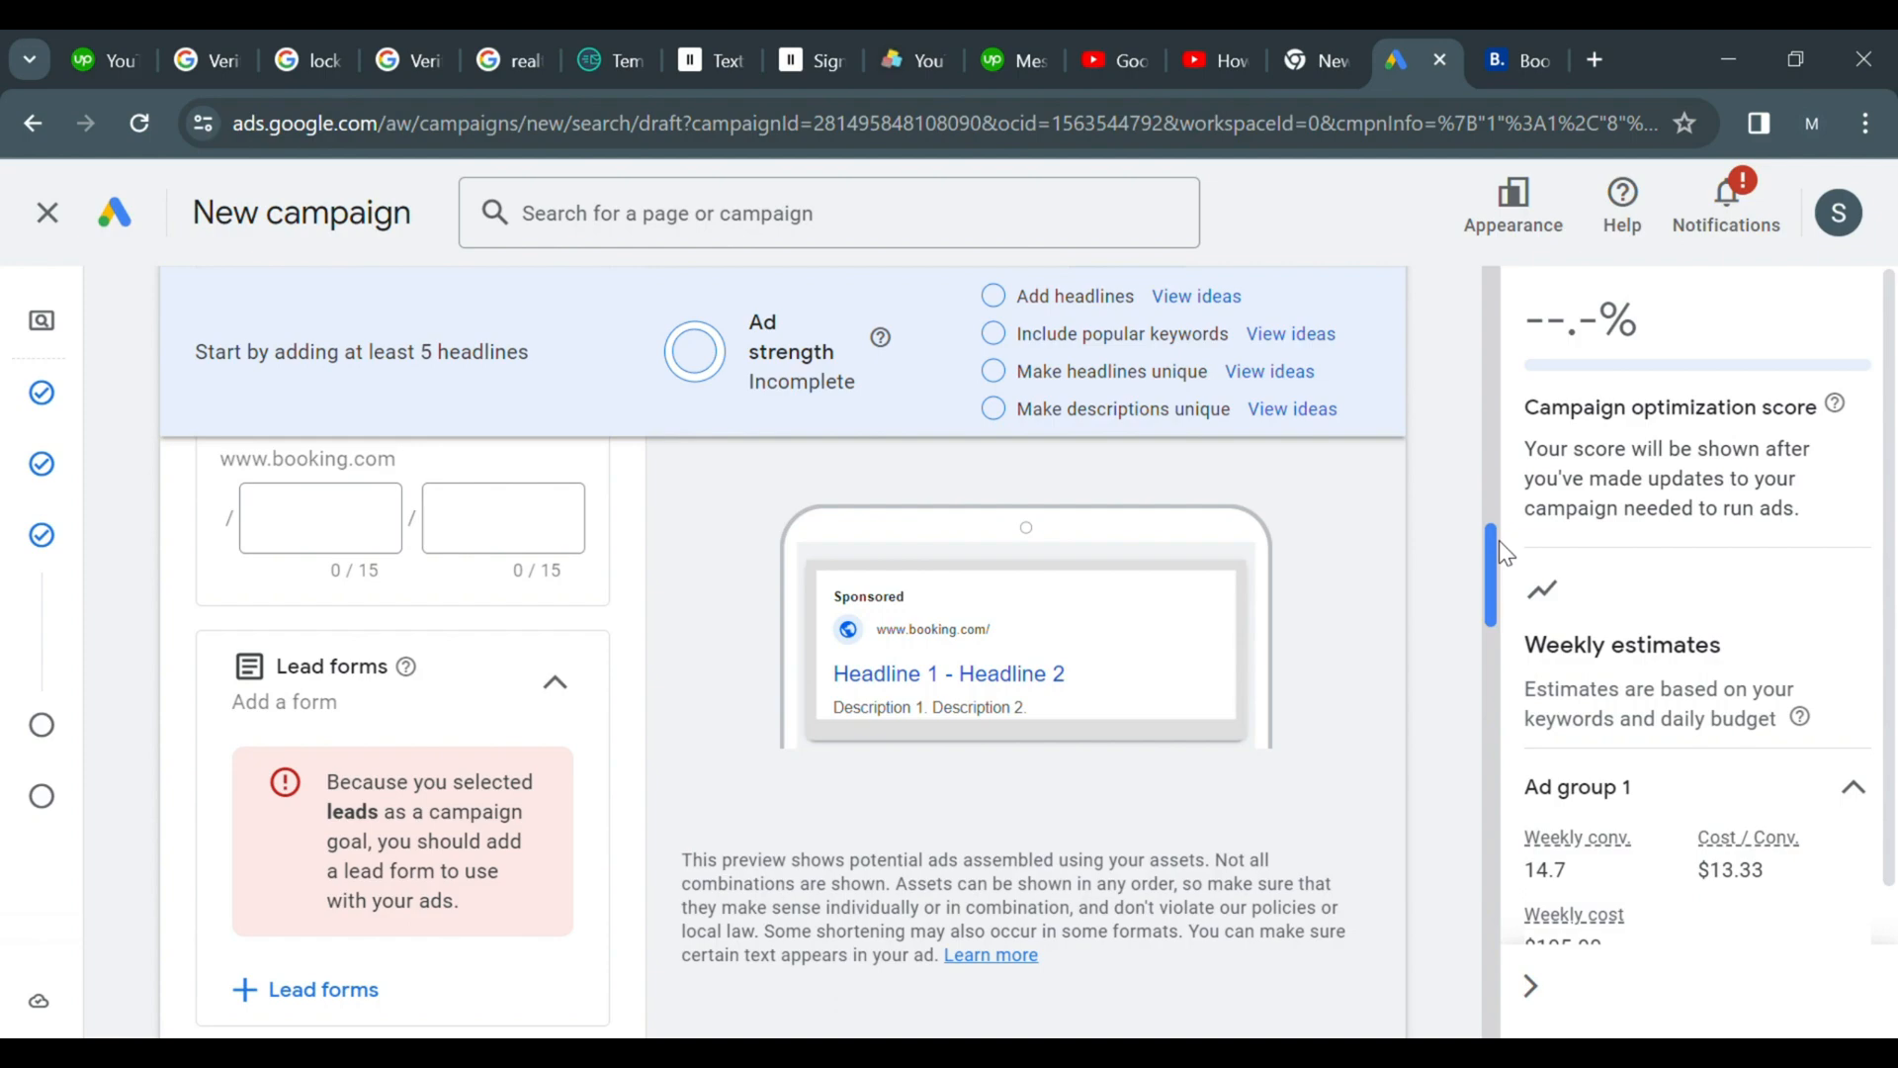
left_click(303, 507)
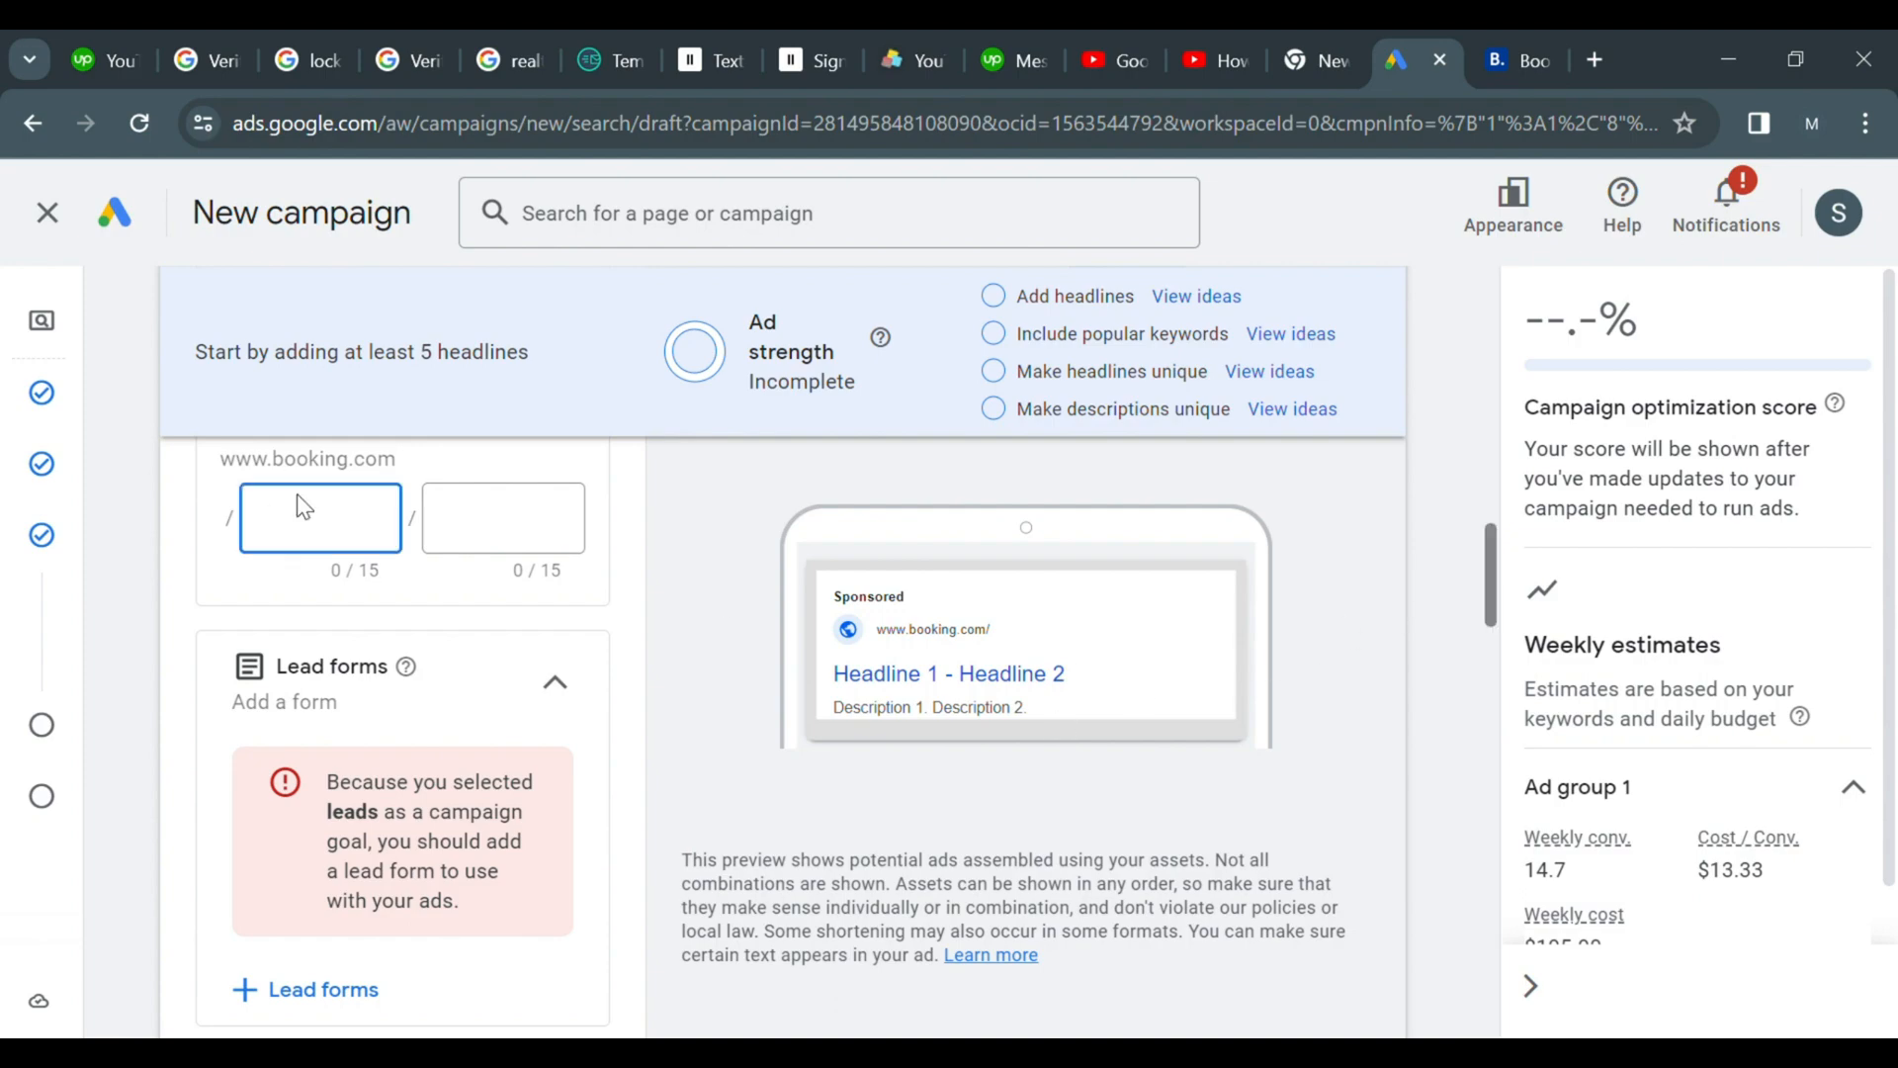
type("1 bedroom")
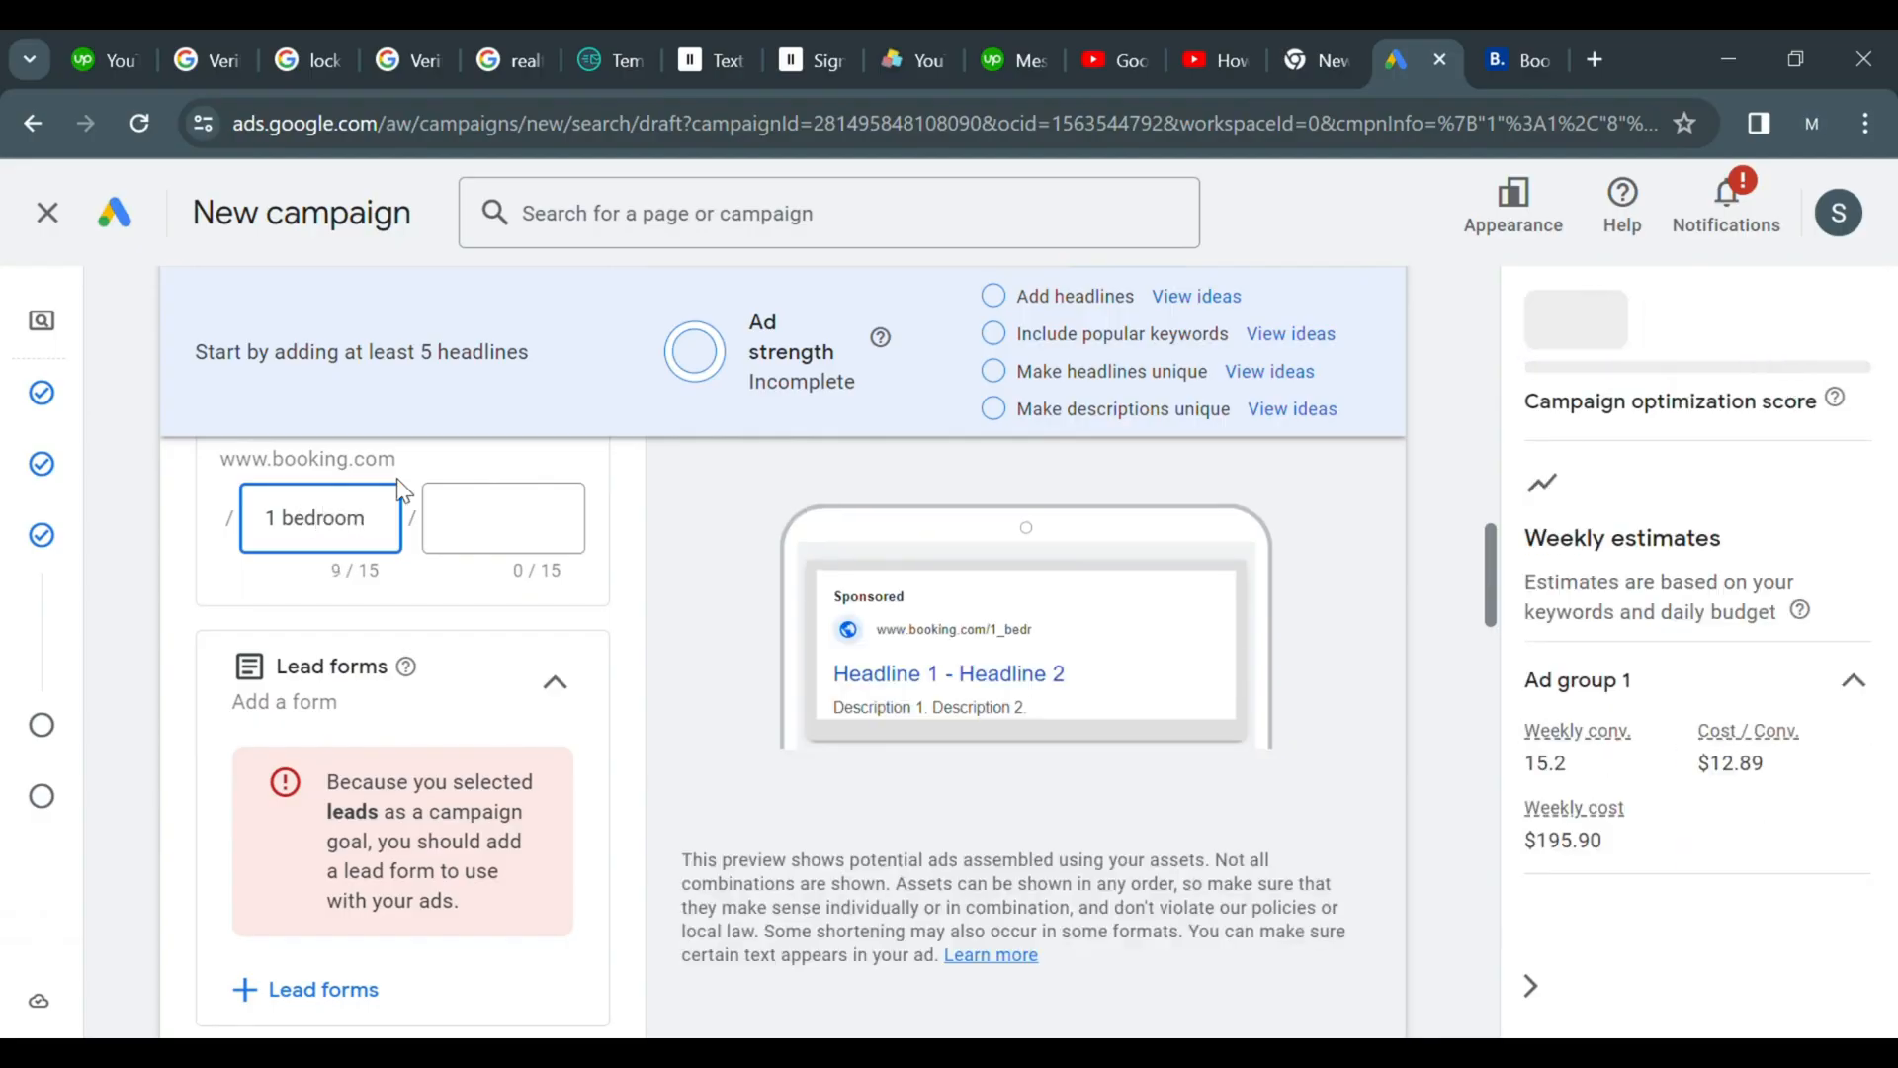
Set the second display path field to seminyak villas
left_click(452, 519)
type("seminyak villas")
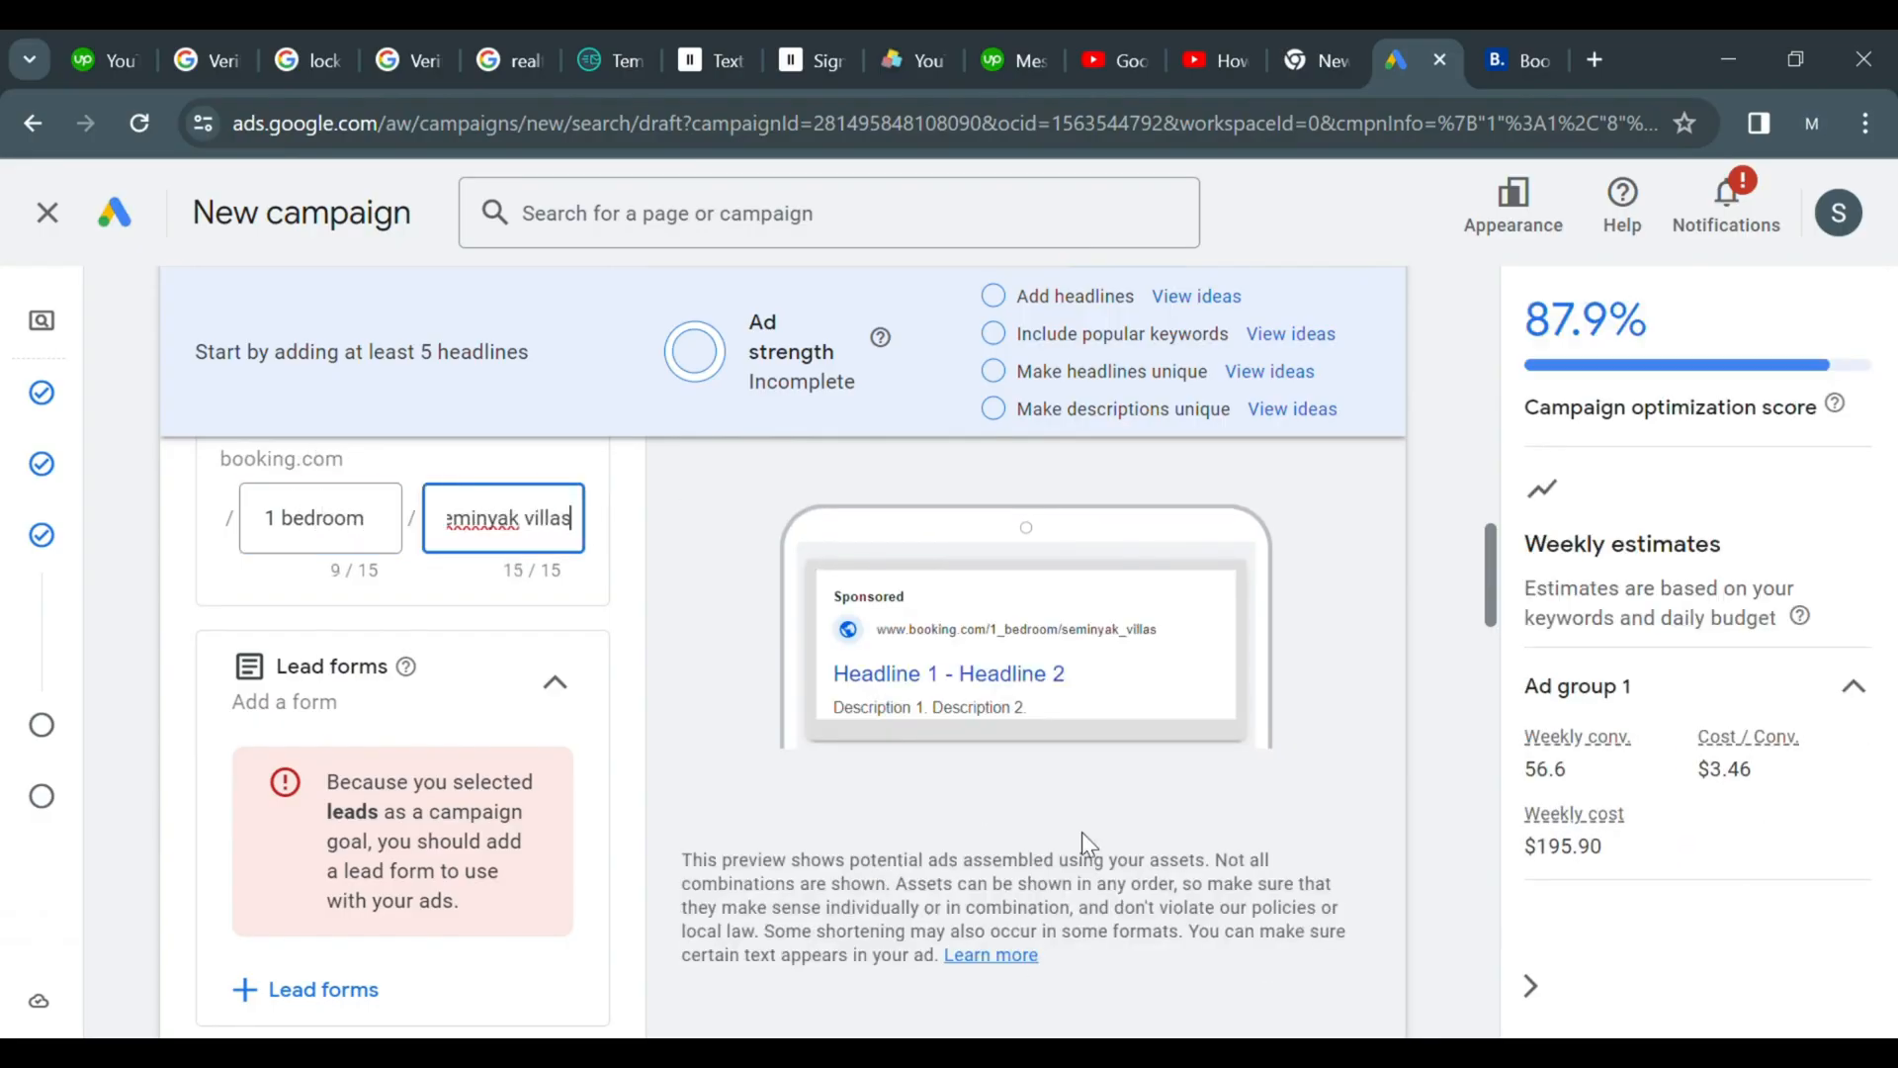
Add Hotels in Seminyak as the first headline from the suggested ideas
left_click_drag(1491, 576, 1477, 639)
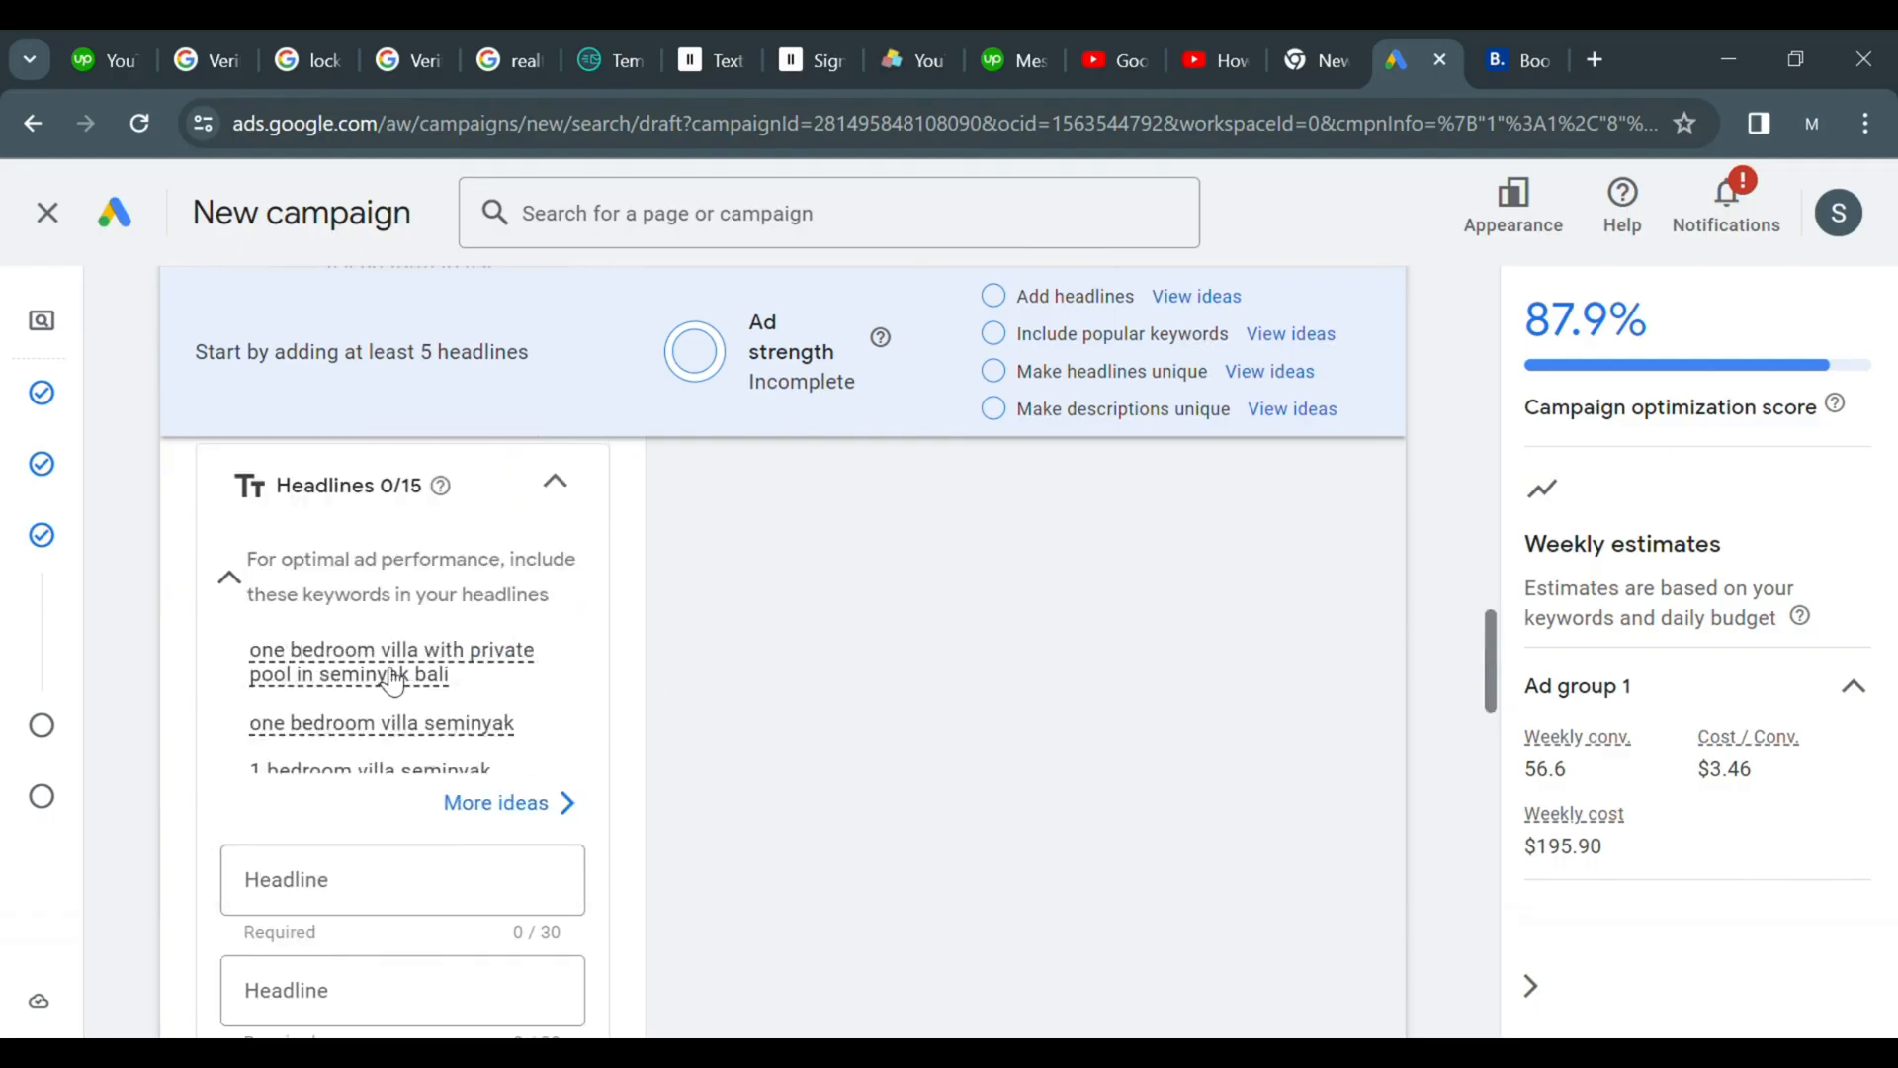
left_click_drag(327, 650, 386, 831)
left_click(354, 838)
left_click(358, 875)
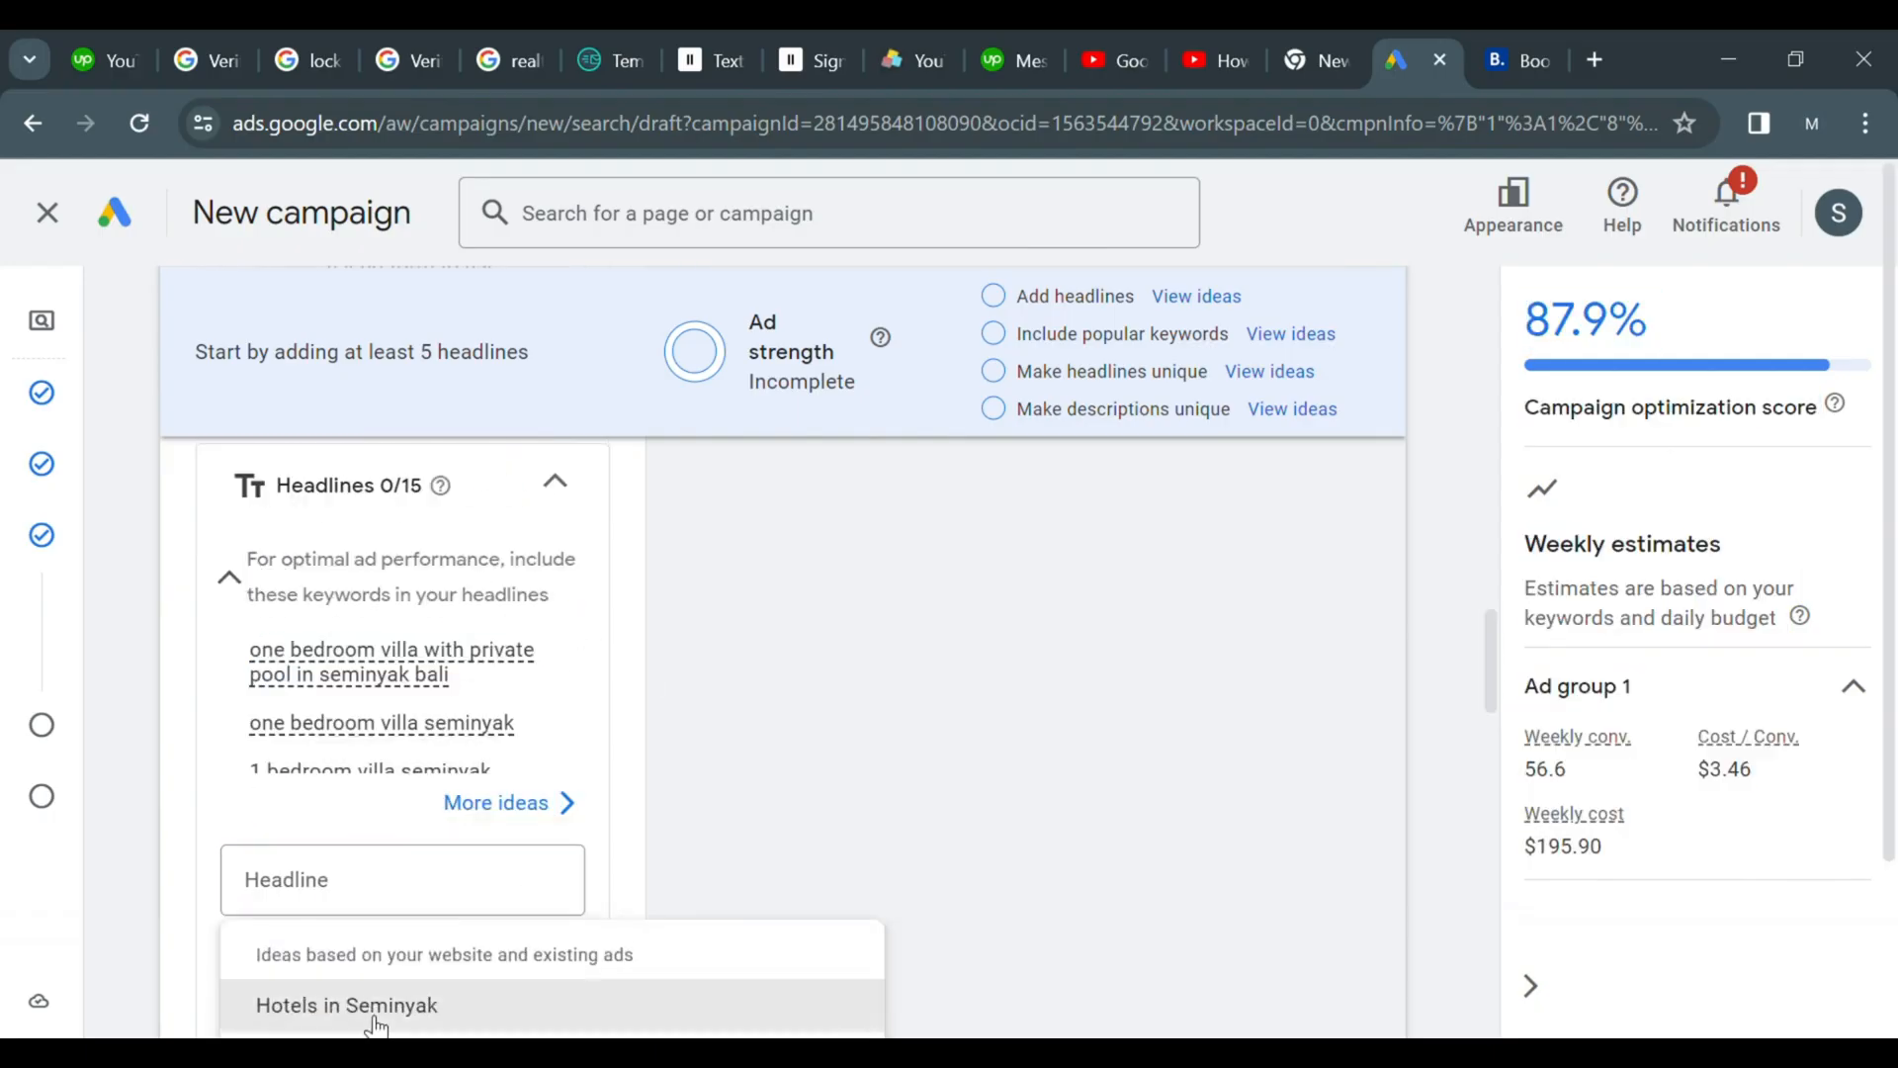
left_click(371, 1009)
Add Book Your Hotel Now as the second headline from the suggestions
left_click_drag(1493, 643, 1414, 686)
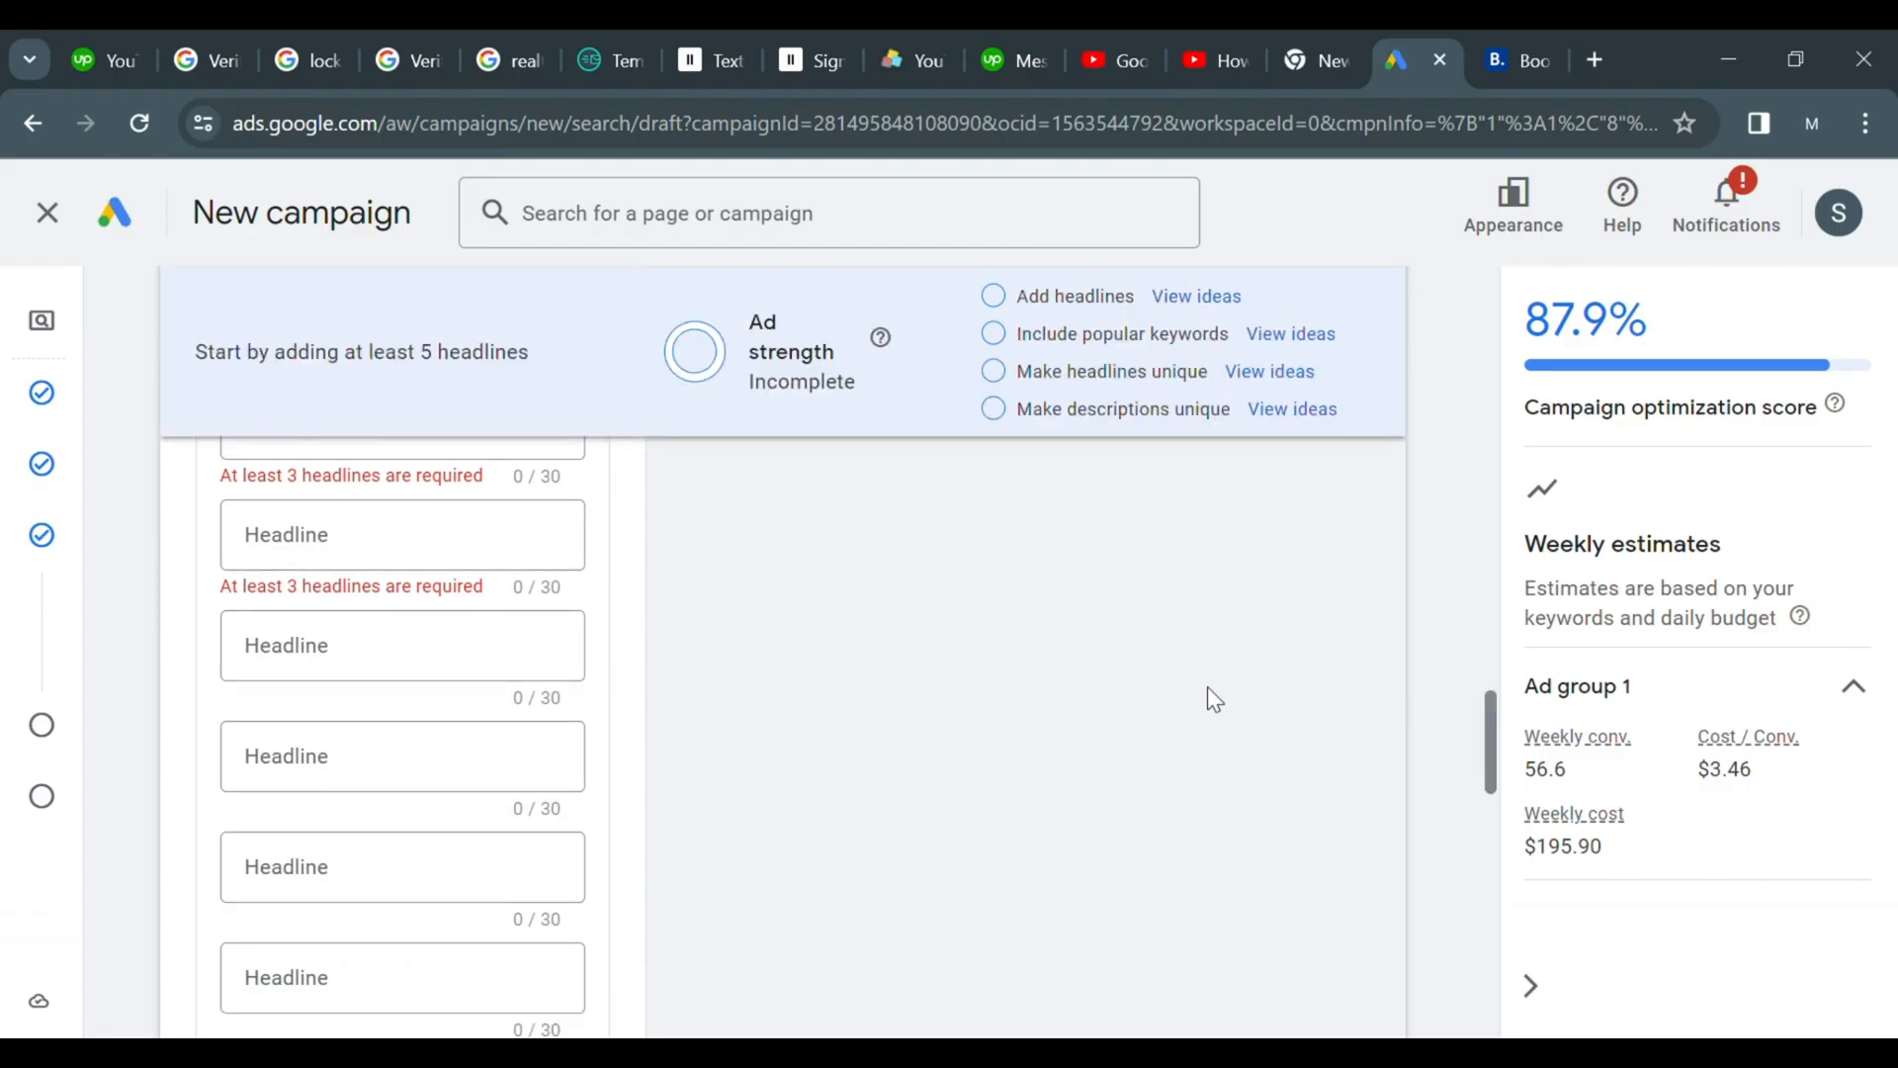
mouse_move(1478, 686)
left_mouse_down()
mouse_move(1483, 669)
mouse_move(1483, 722)
left_mouse_up()
left_click(420, 733)
left_click(393, 896)
Add the suggested headlines Property type, Book Now, PAY AT THE PROPERTY, and List Your Property
left_click(297, 654)
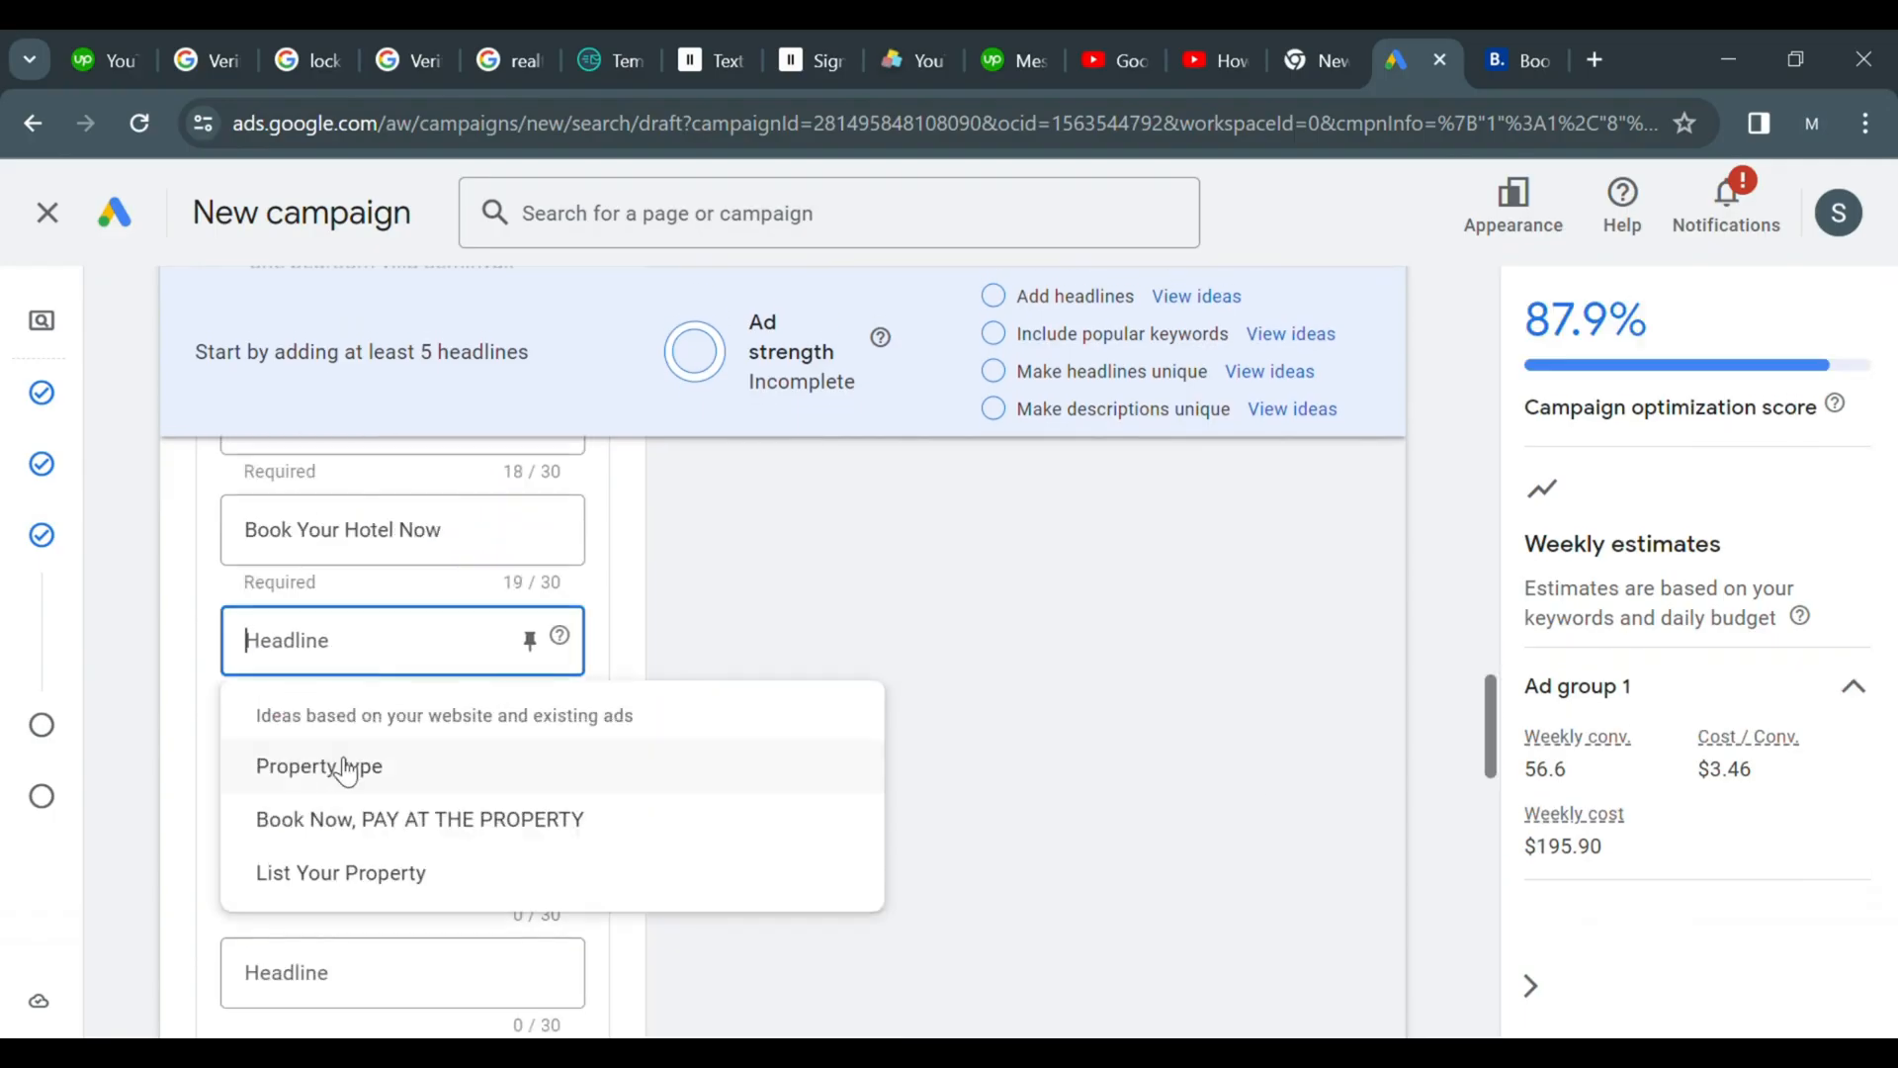
left_click(346, 769)
left_click(360, 775)
left_click(373, 876)
left_click(373, 877)
left_click(368, 1006)
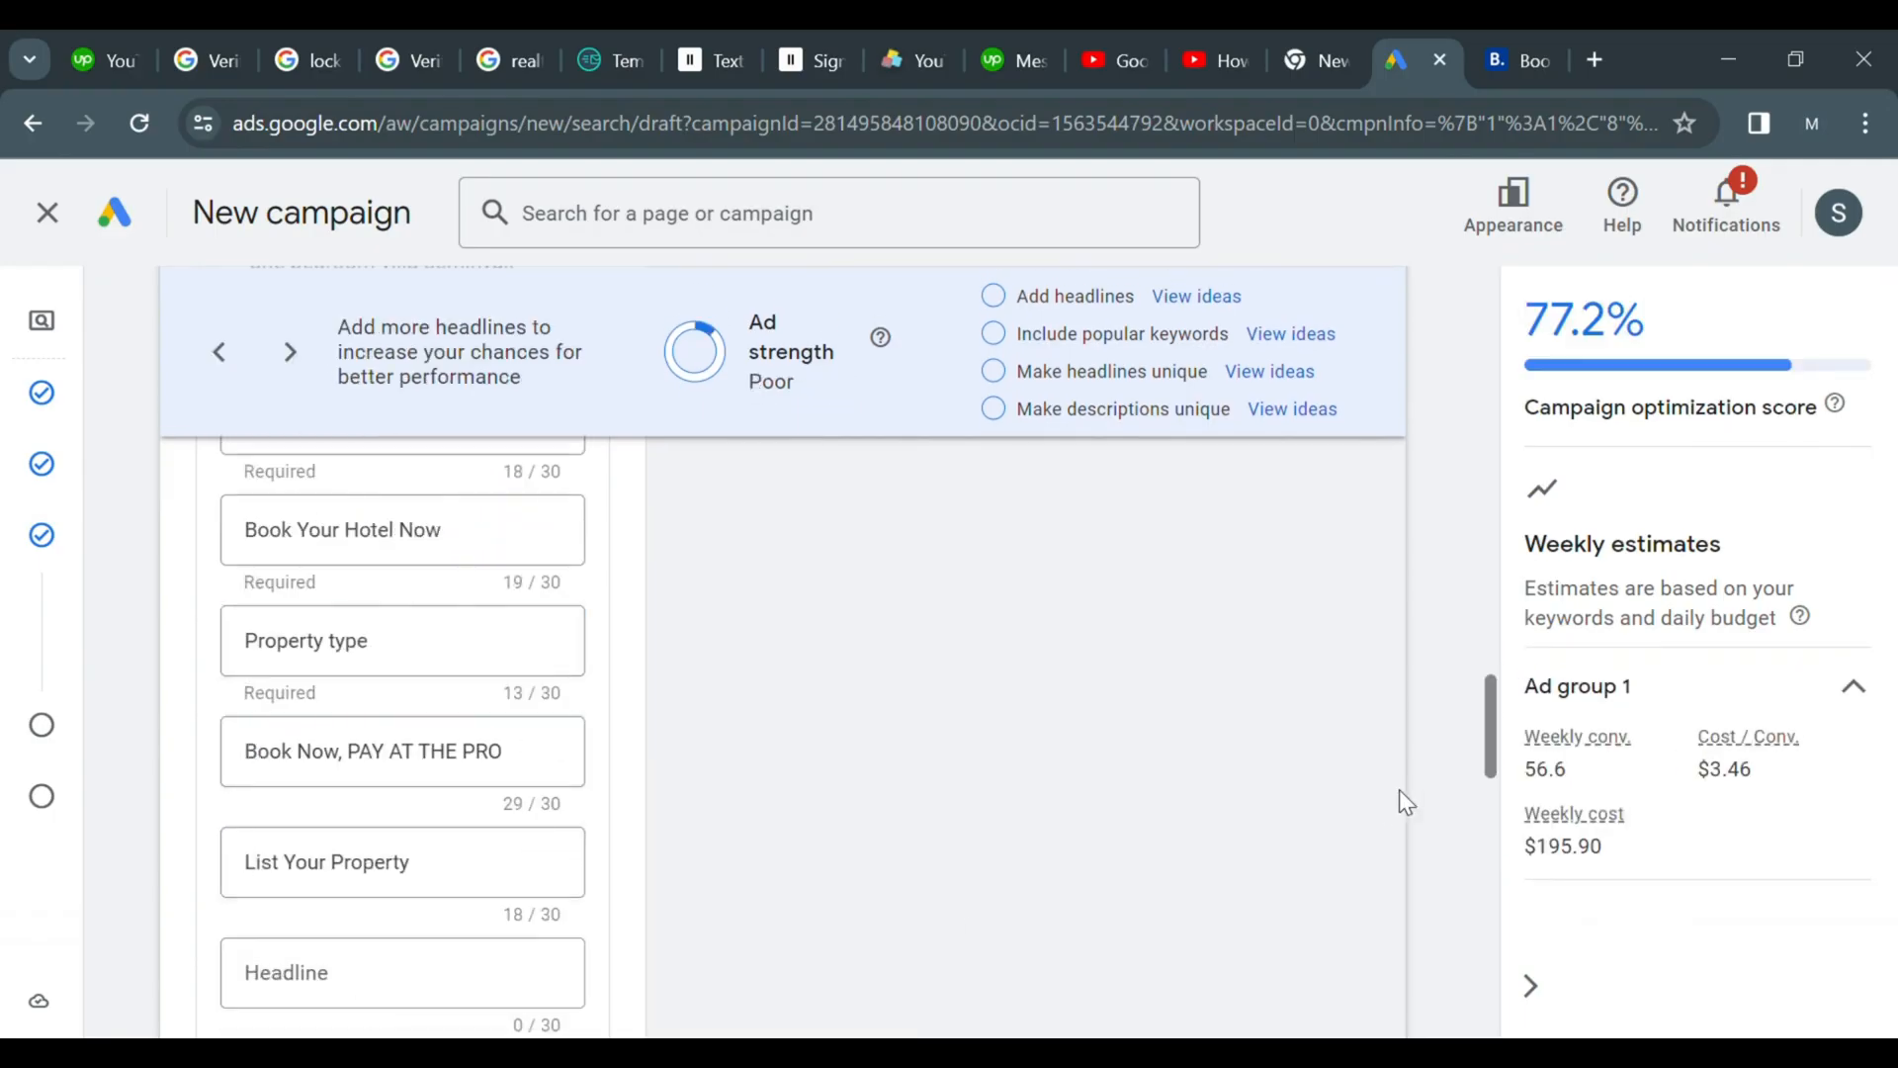
Add a headline reading book your bedroom 1
scroll(1406, 801, "down", 3)
left_click(429, 696)
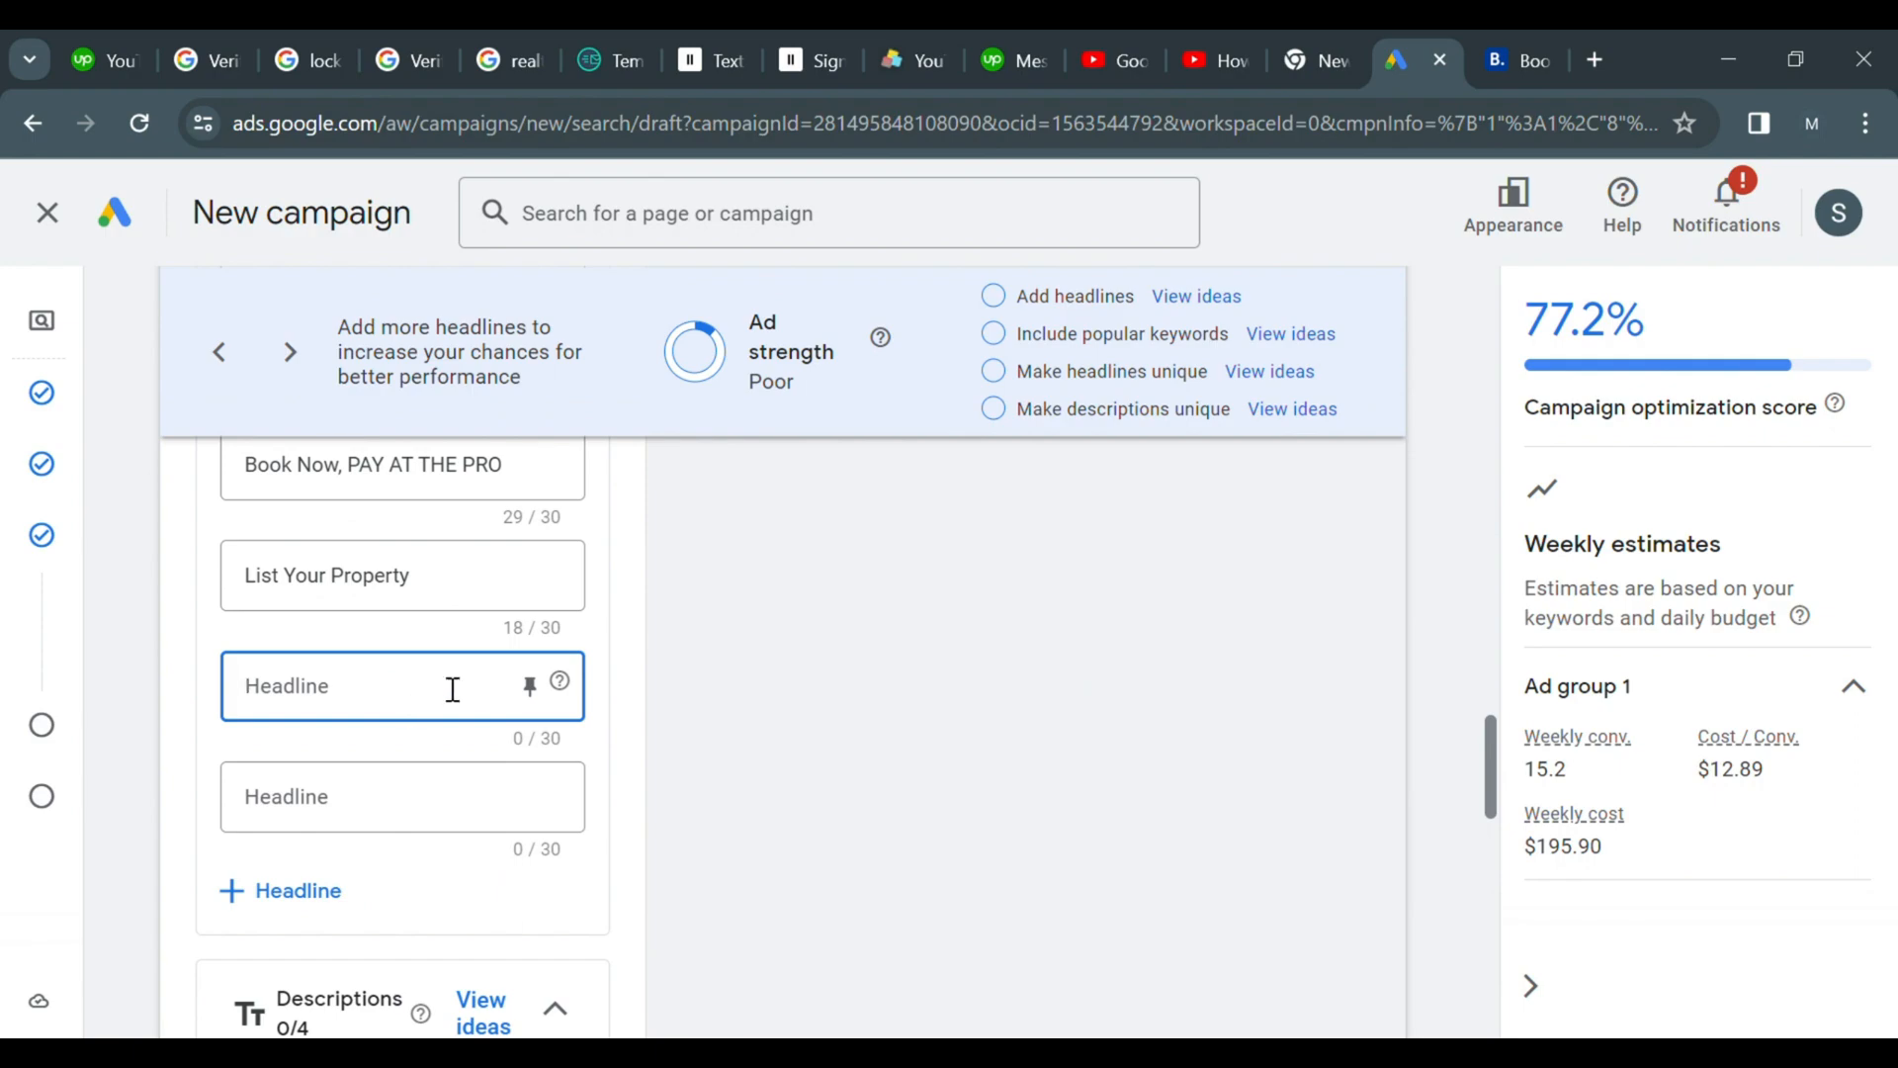
type("book your bedroom 1")
Add a headline reading book your bedroom 1 semin
left_click(406, 801)
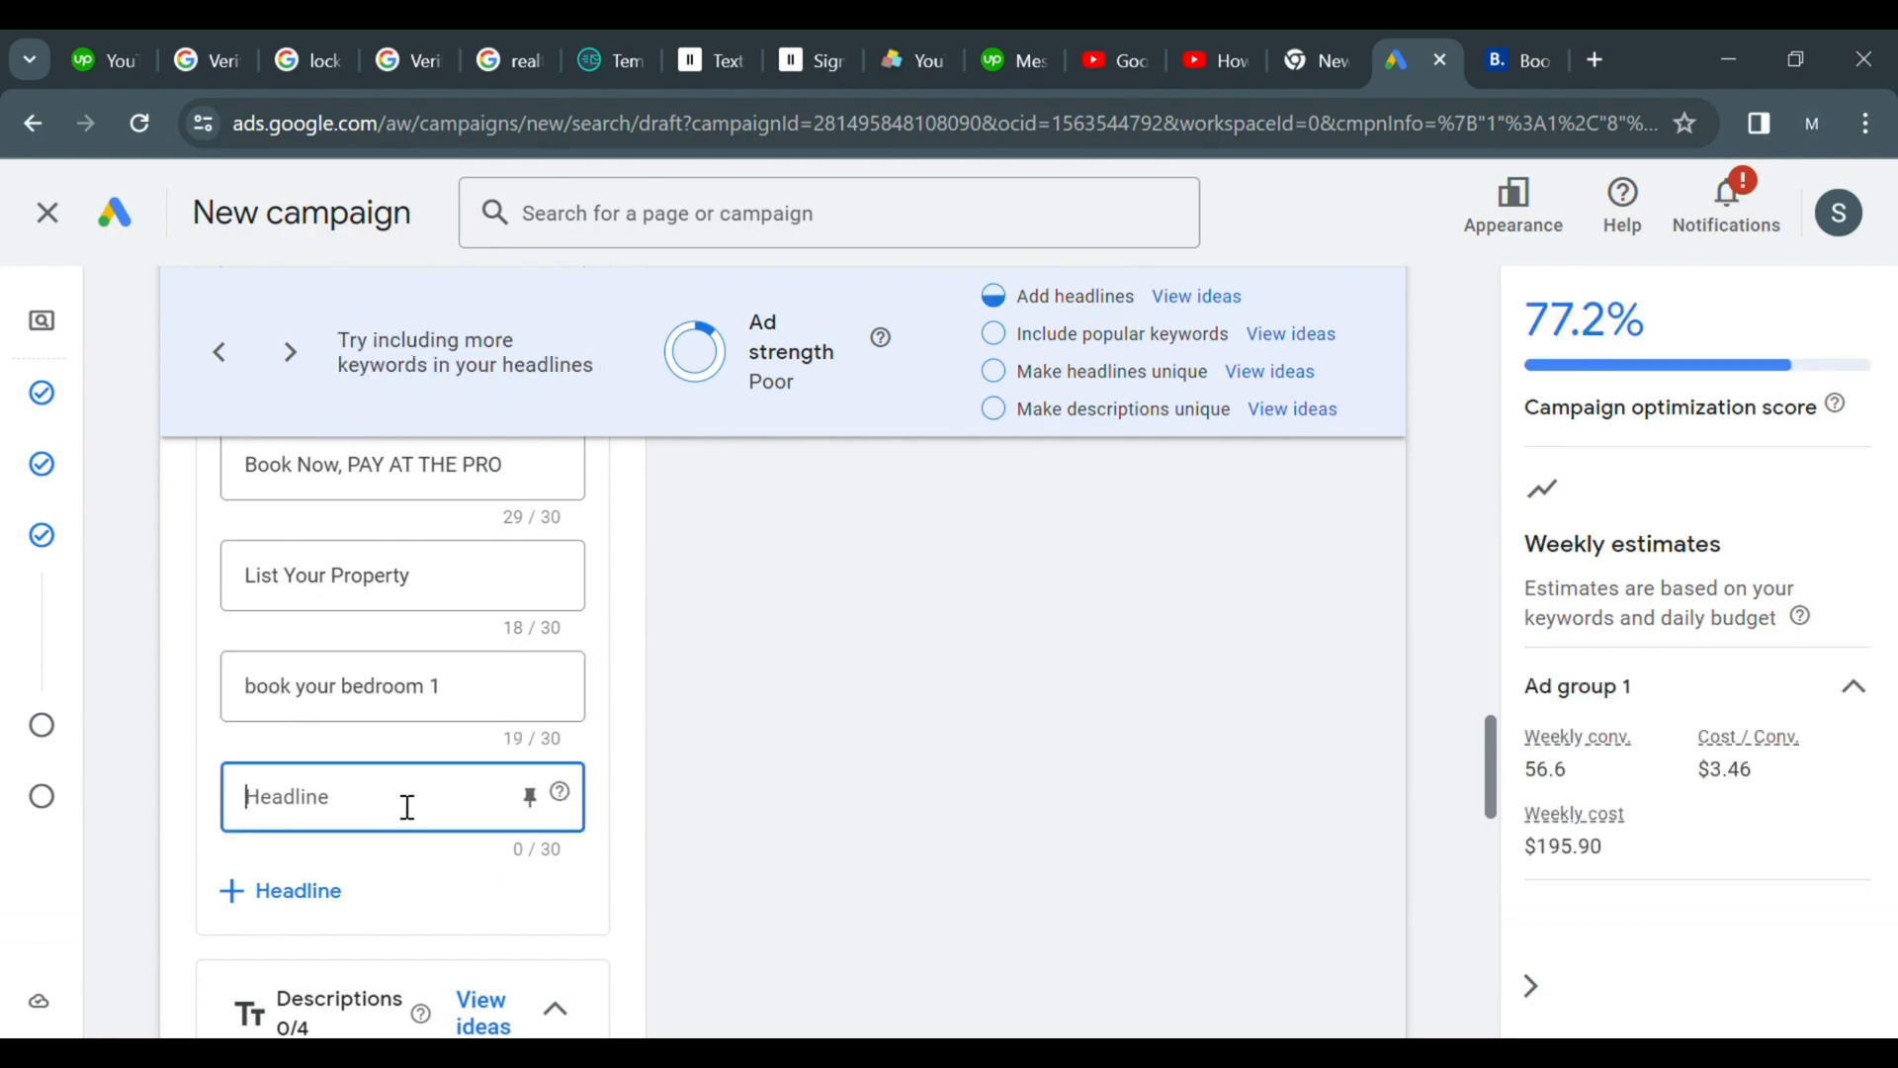
type("book your bedroom")
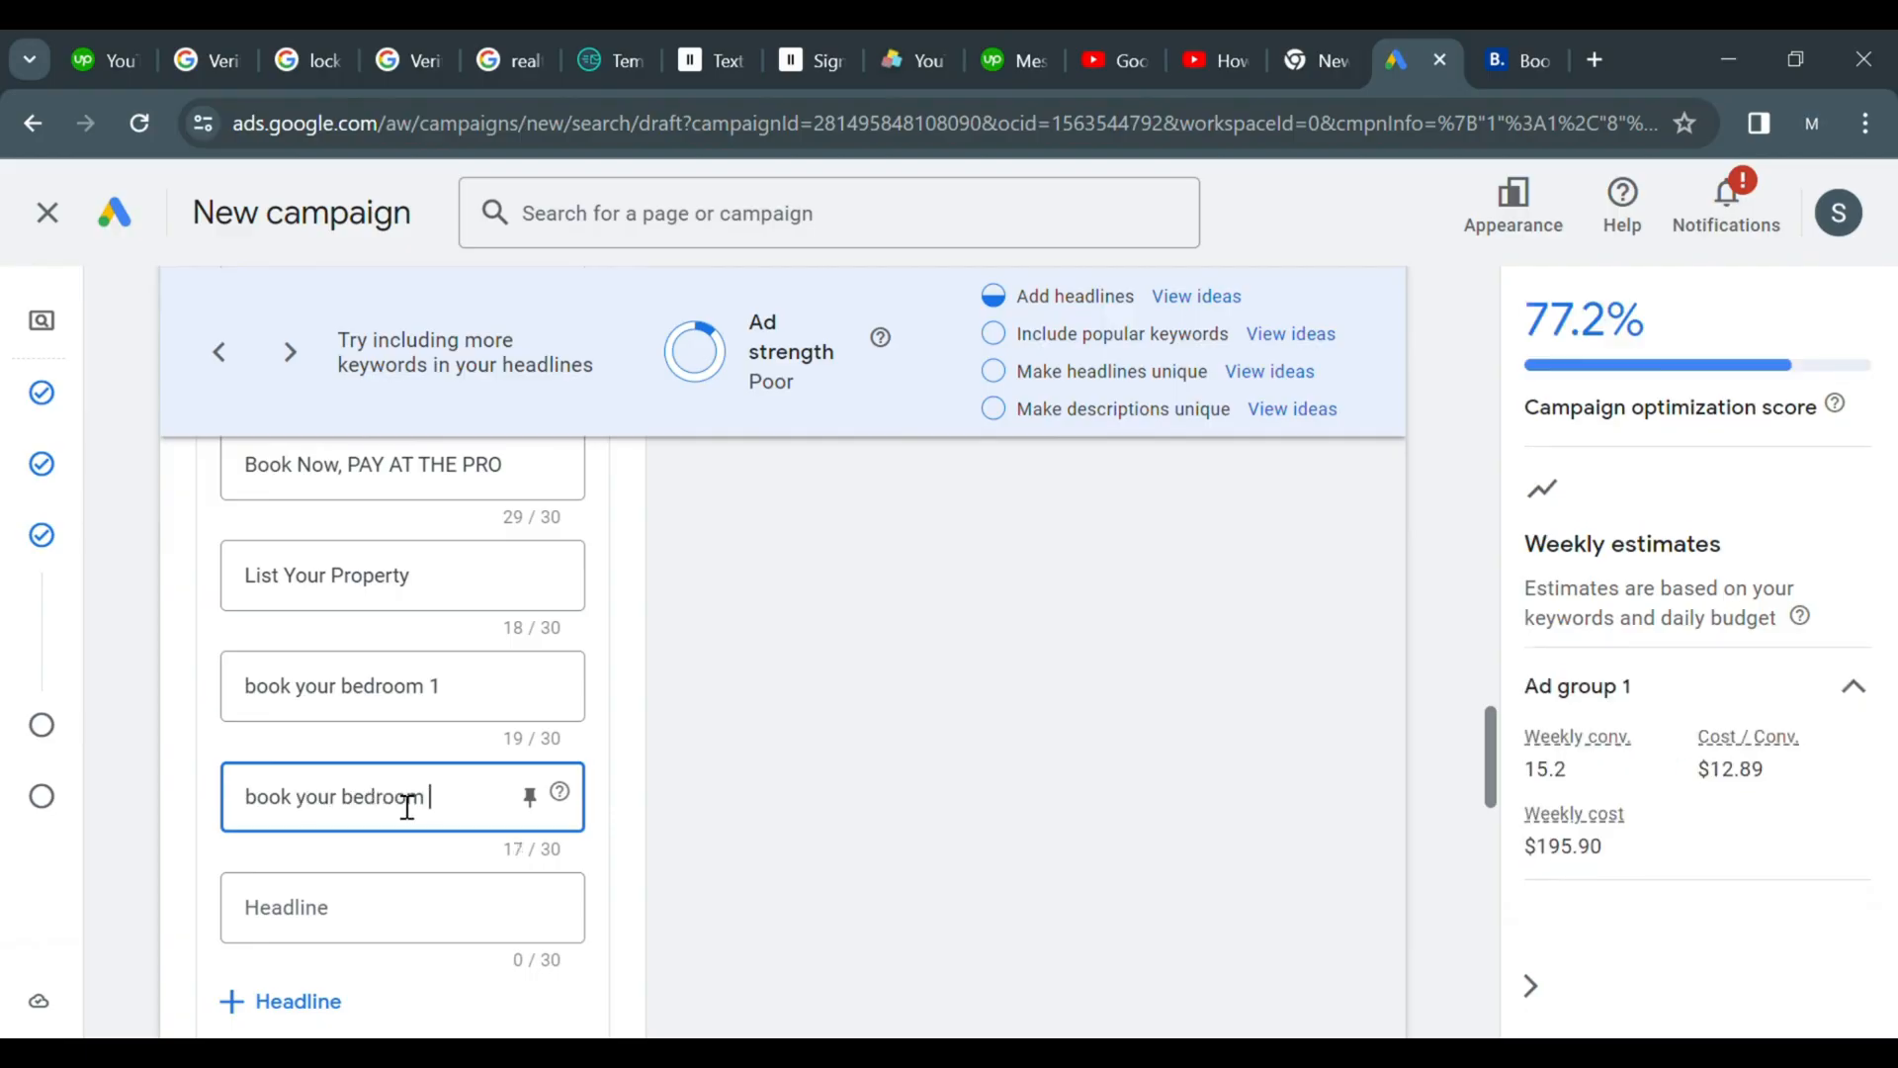
type(" 1 seminyak vills")
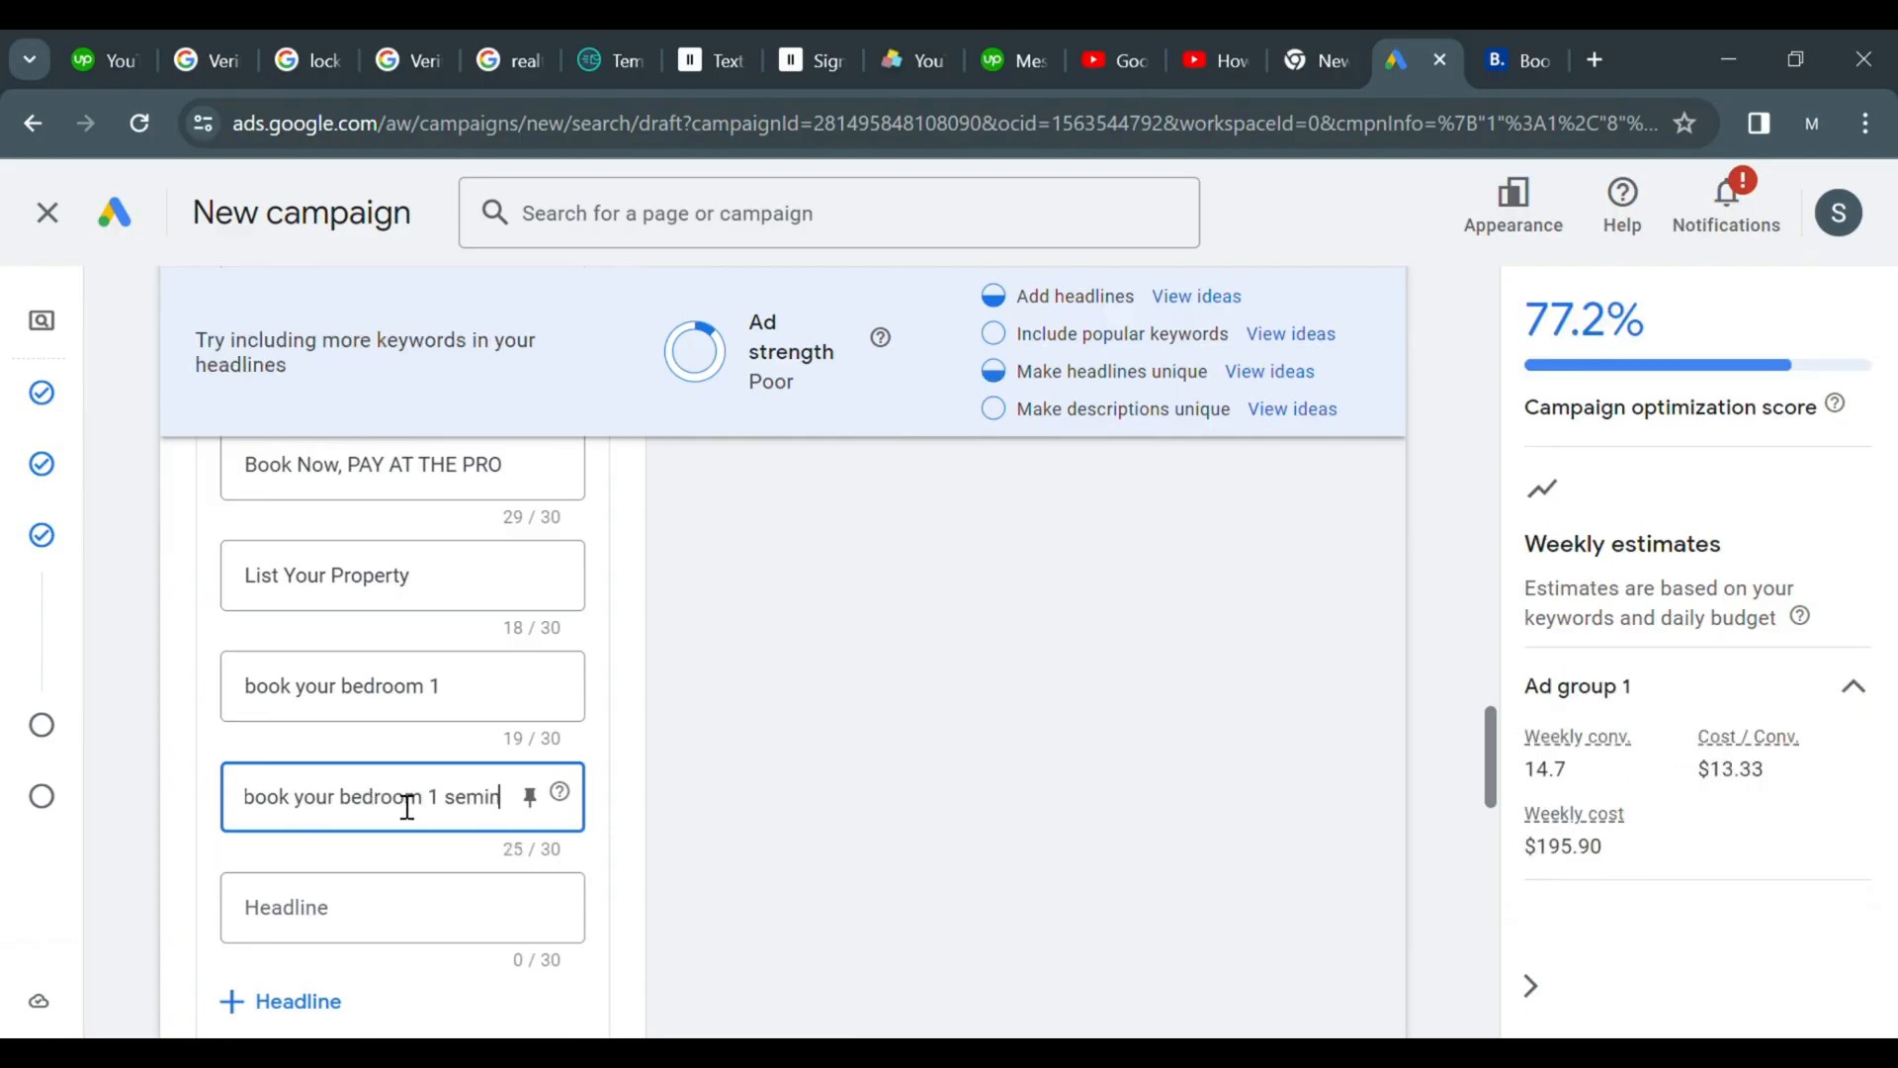
key("BackSpace")
key("BackSpace")
key("BackSpace")
key("BackSpace")
key("BackSpace")
key("BackSpace")
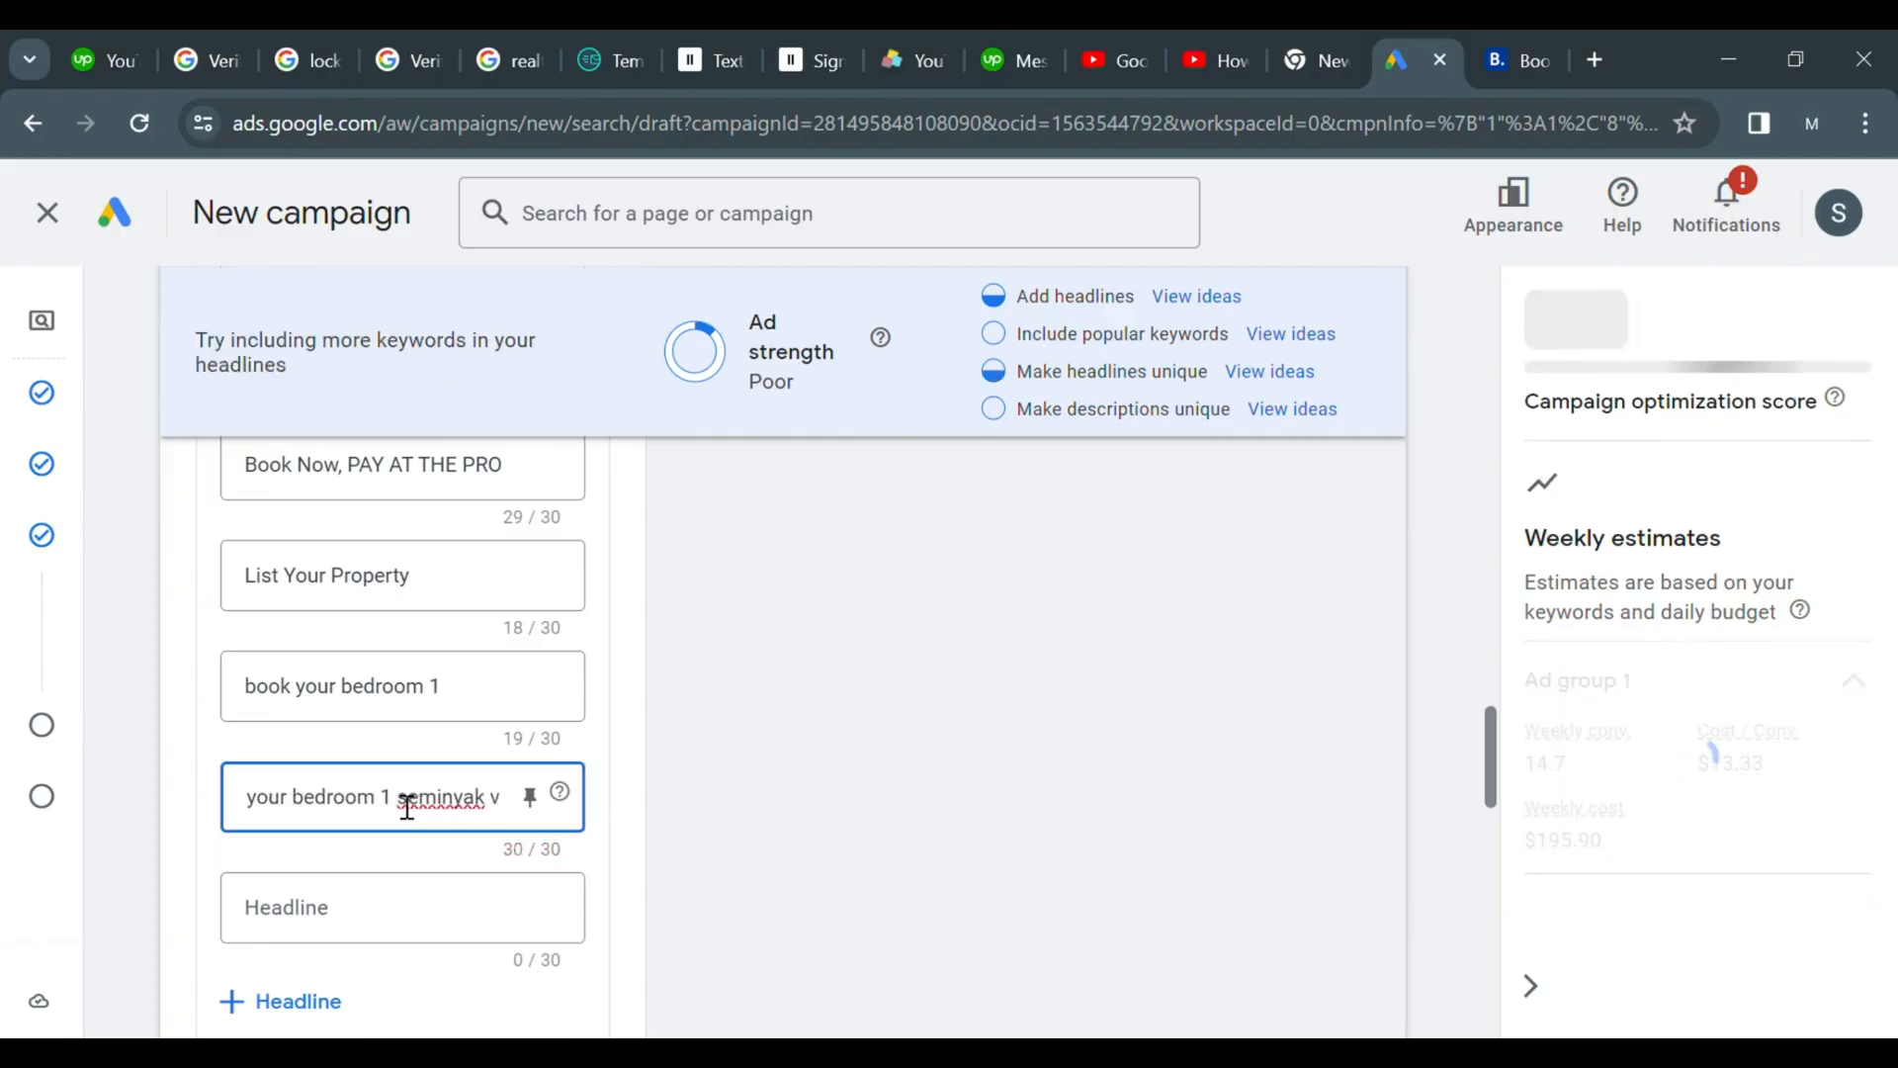
Add a headline reading book direct for our guarante
left_click(406, 910)
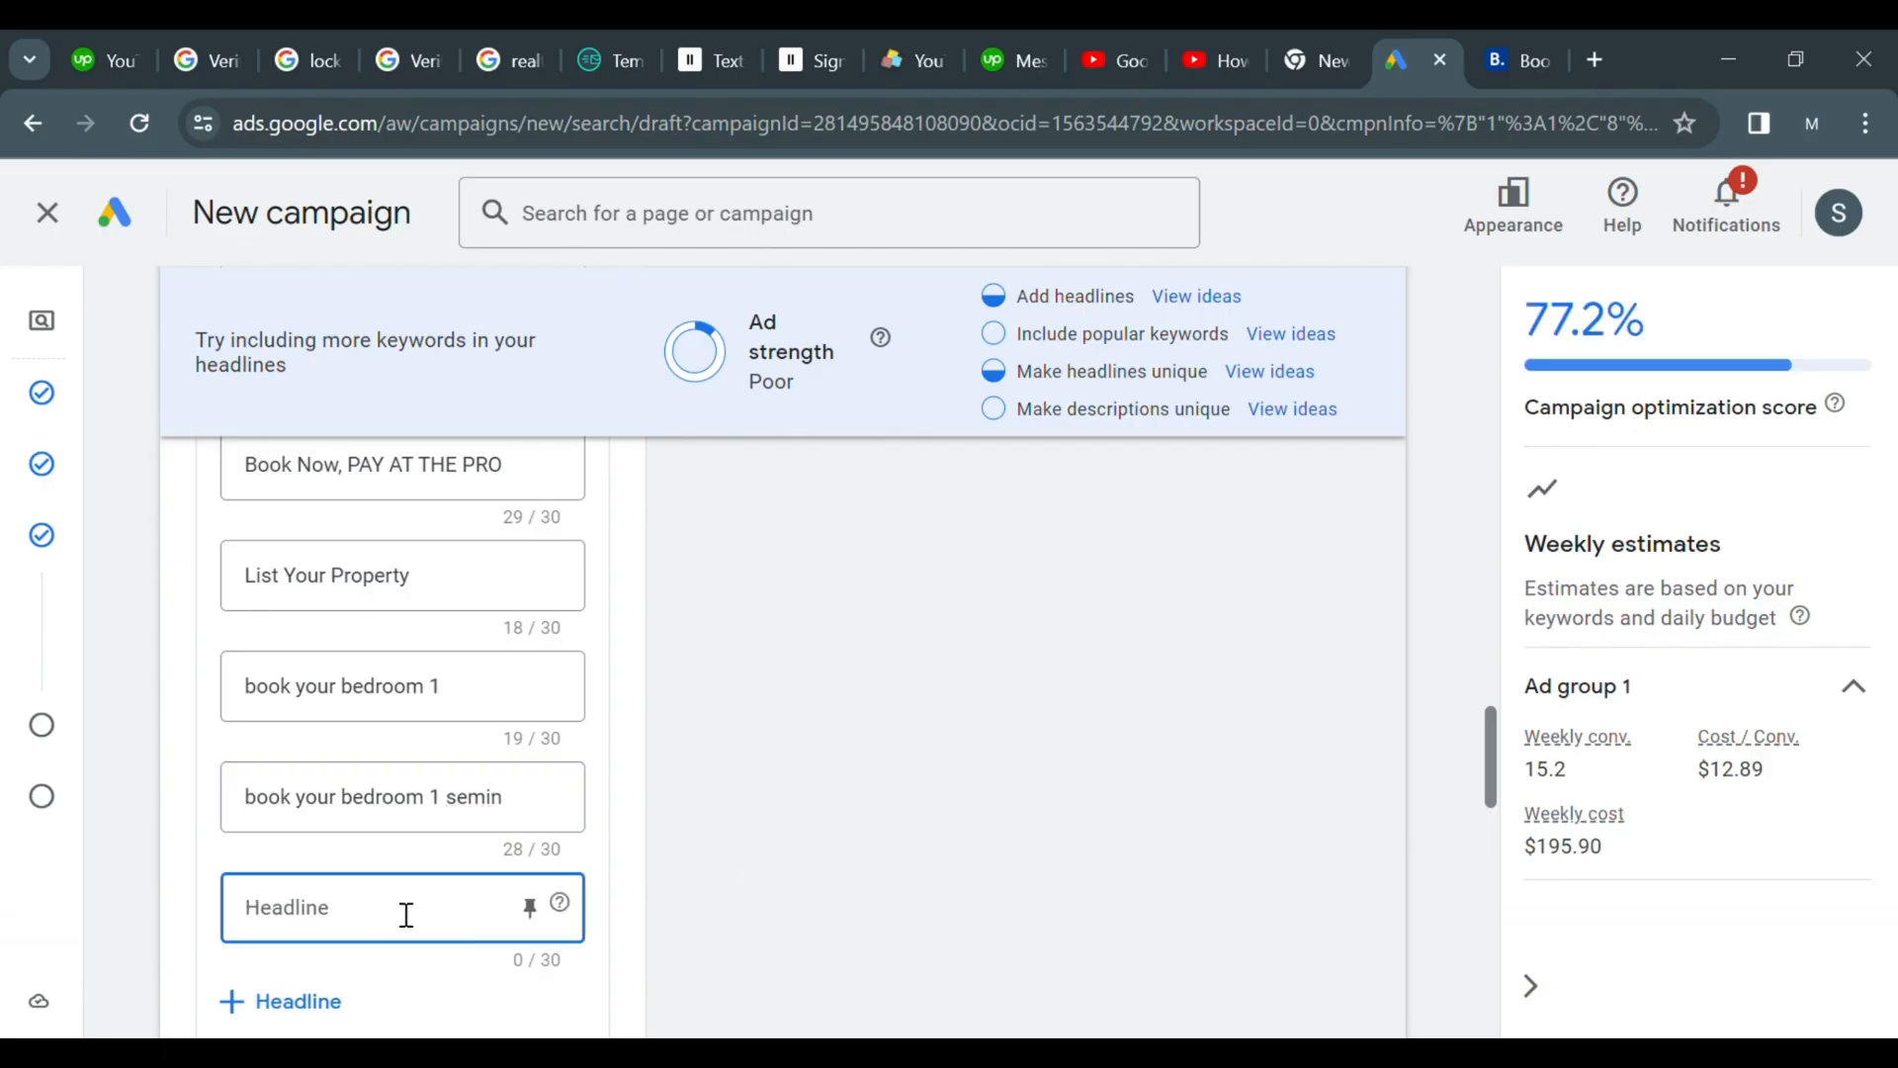
type("book d")
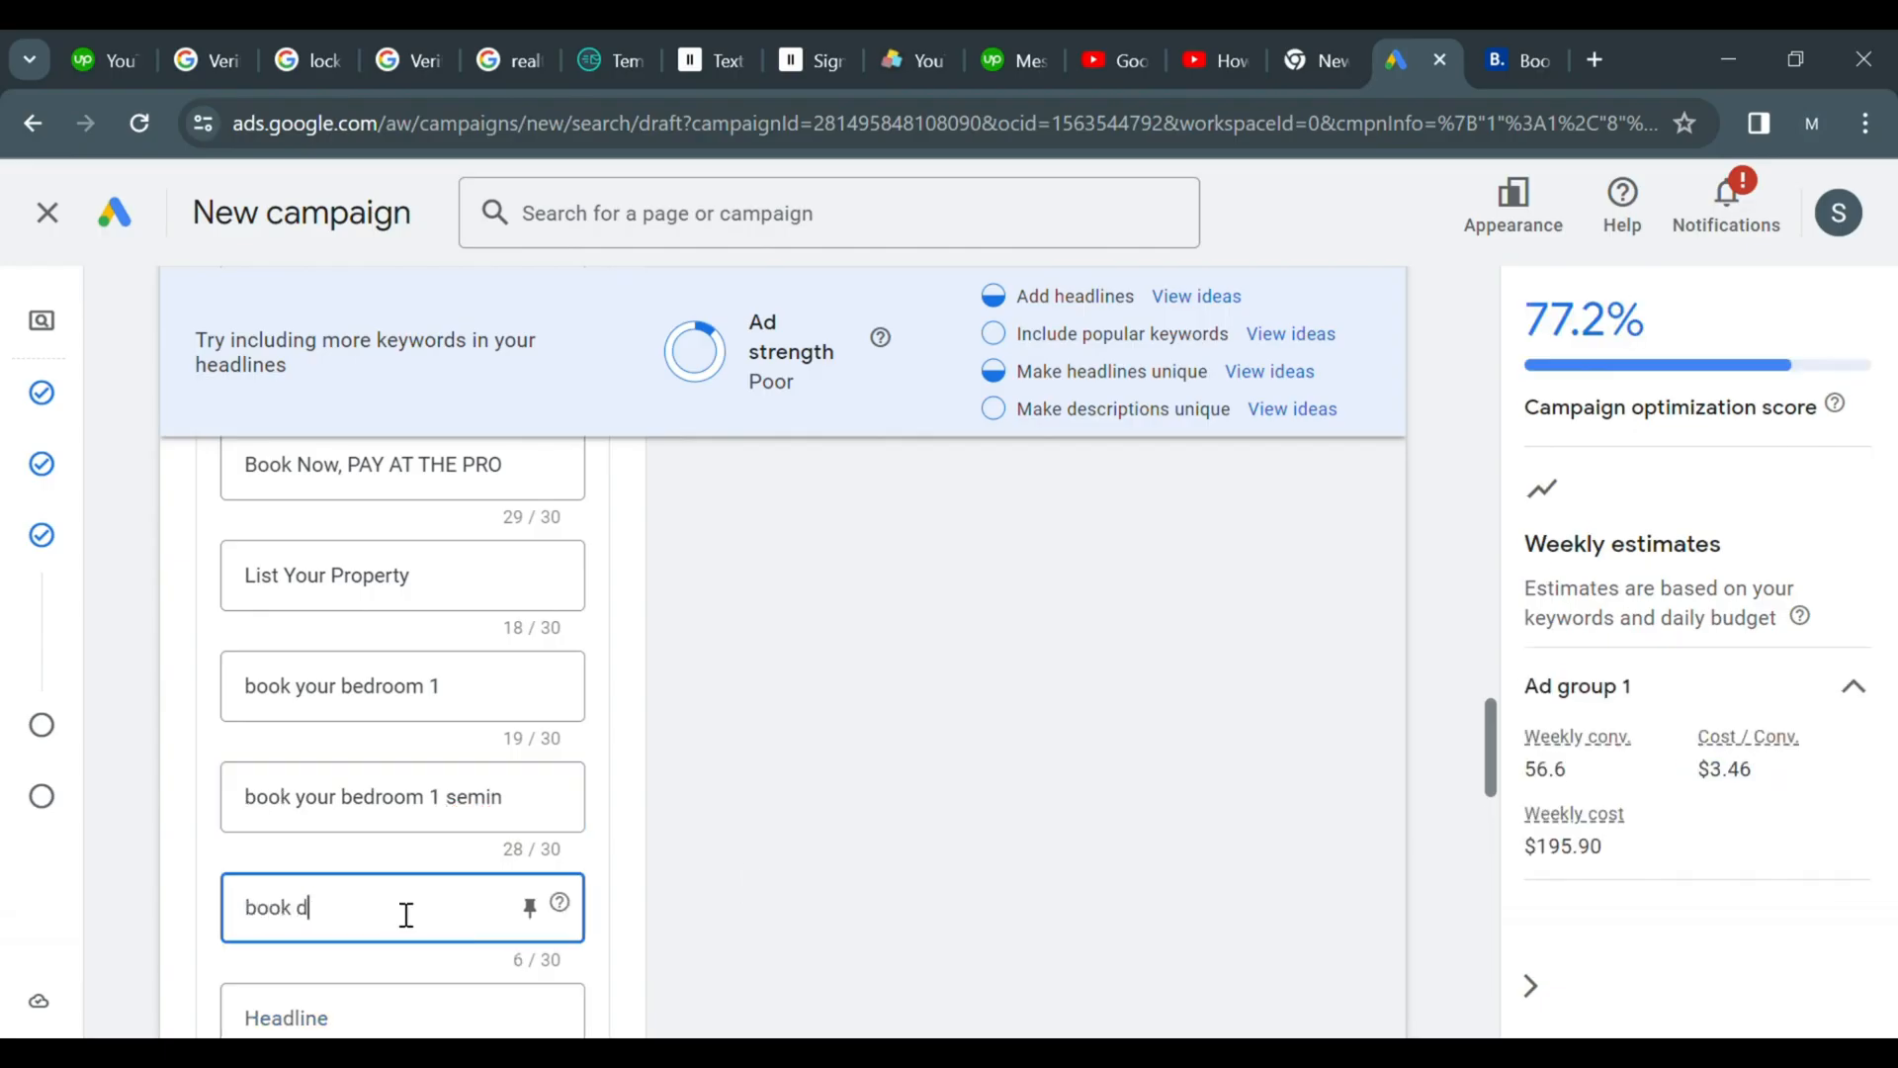
type("irect for our")
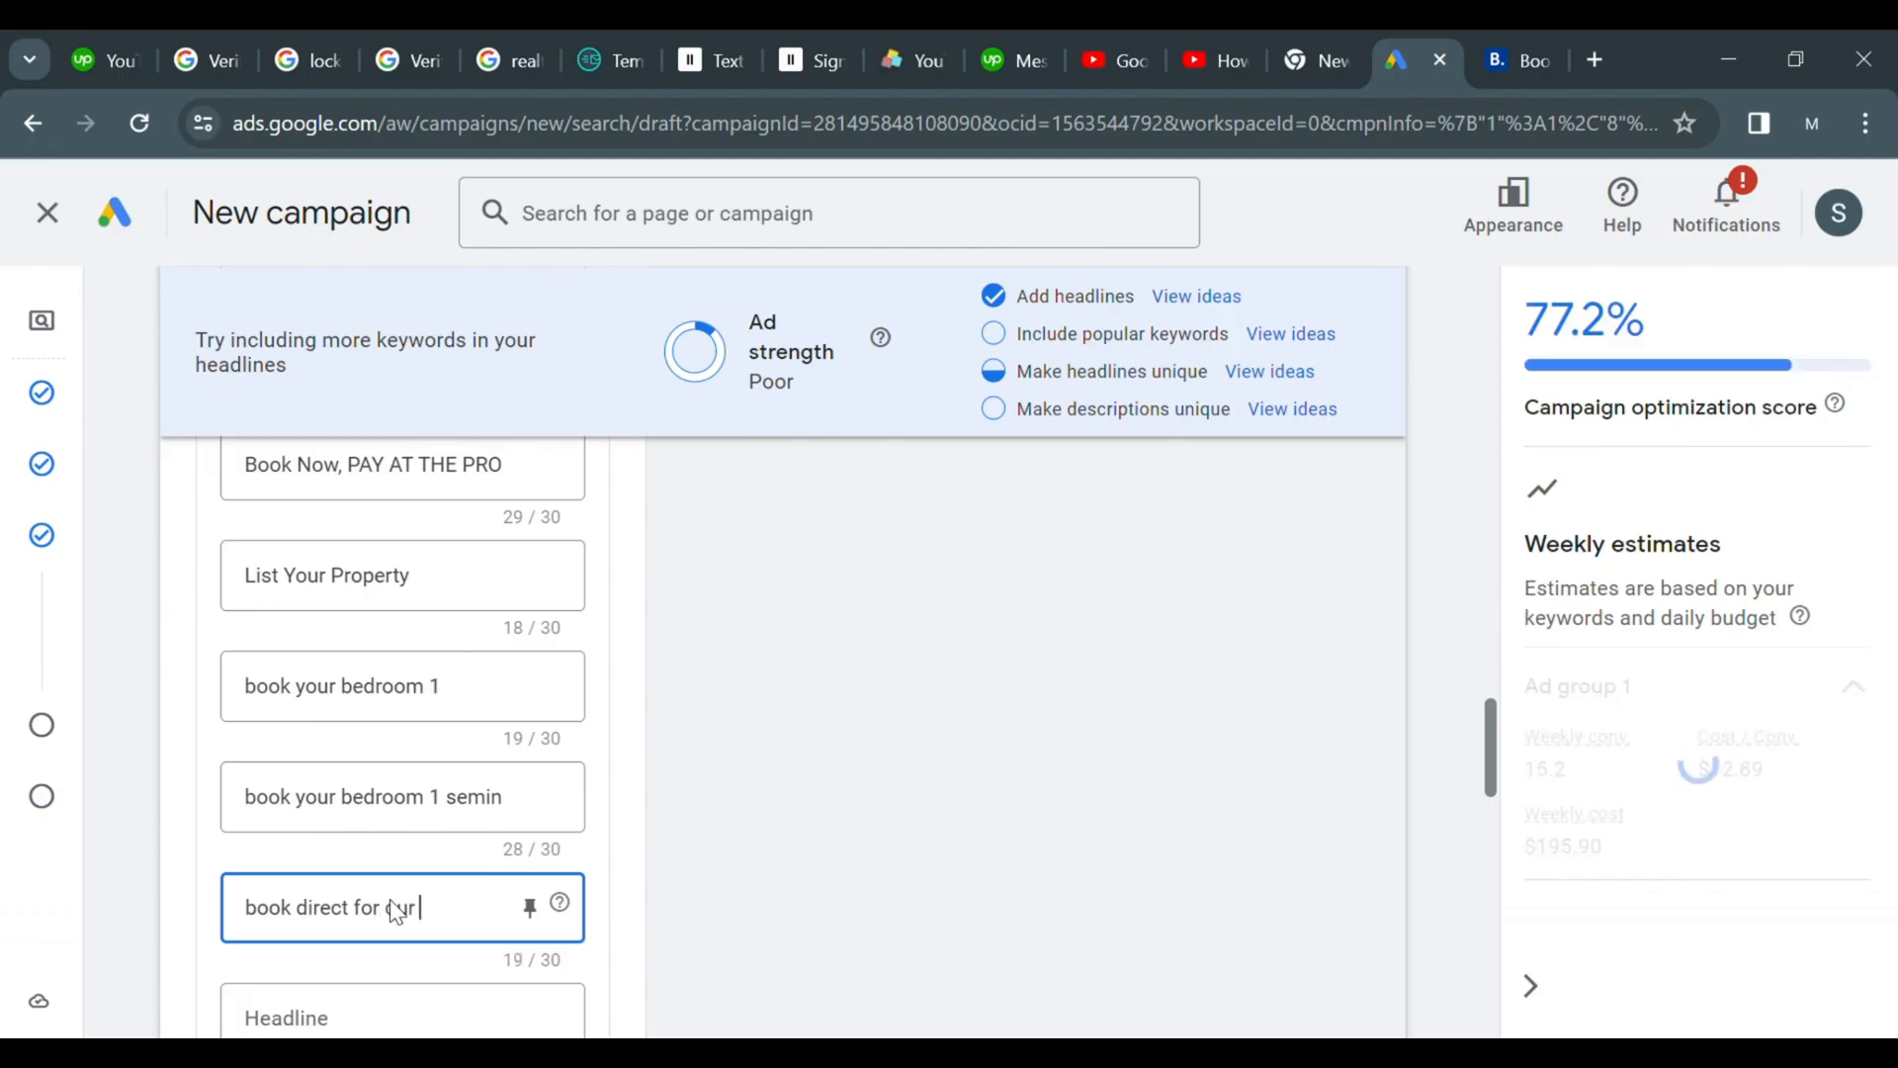
type(" guaranteed p")
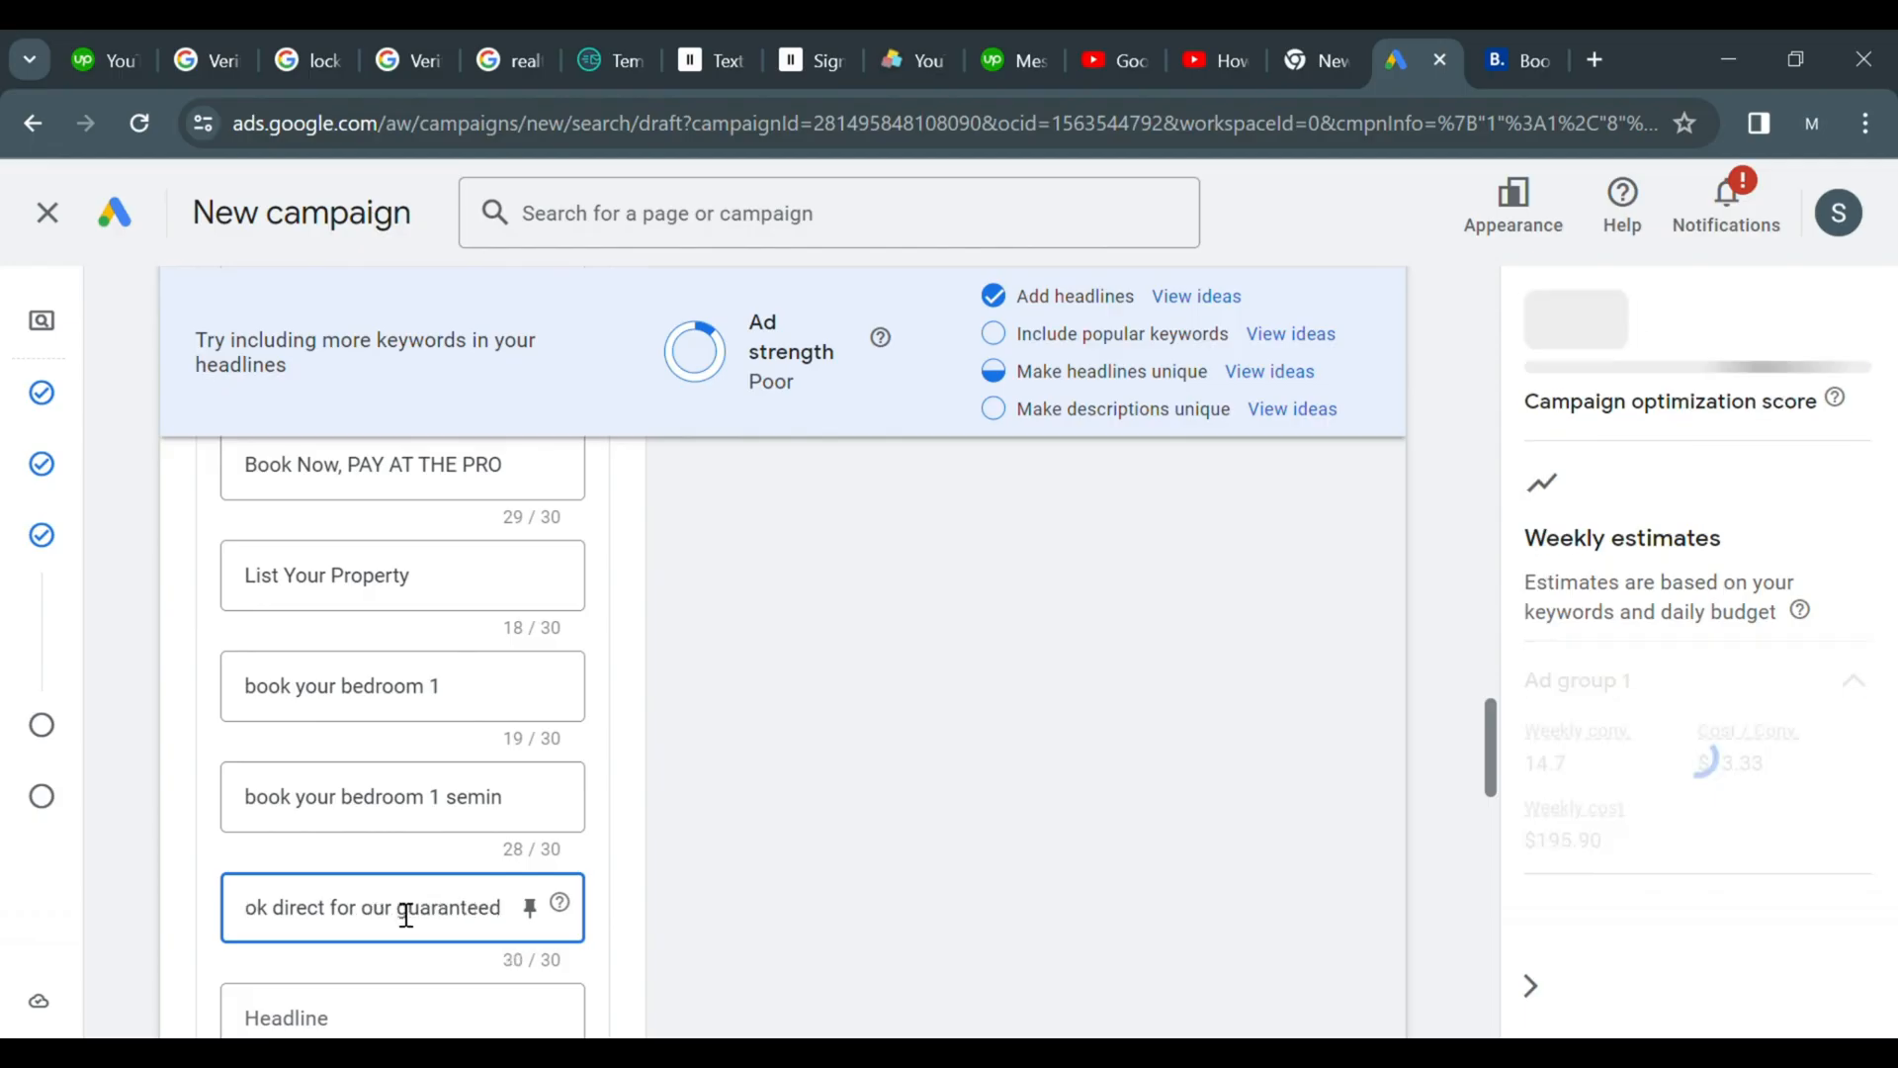
key("BackSpace")
key("BackSpace")
Add a headline reading book bedroom 2
left_click_drag(1491, 726, 1491, 778)
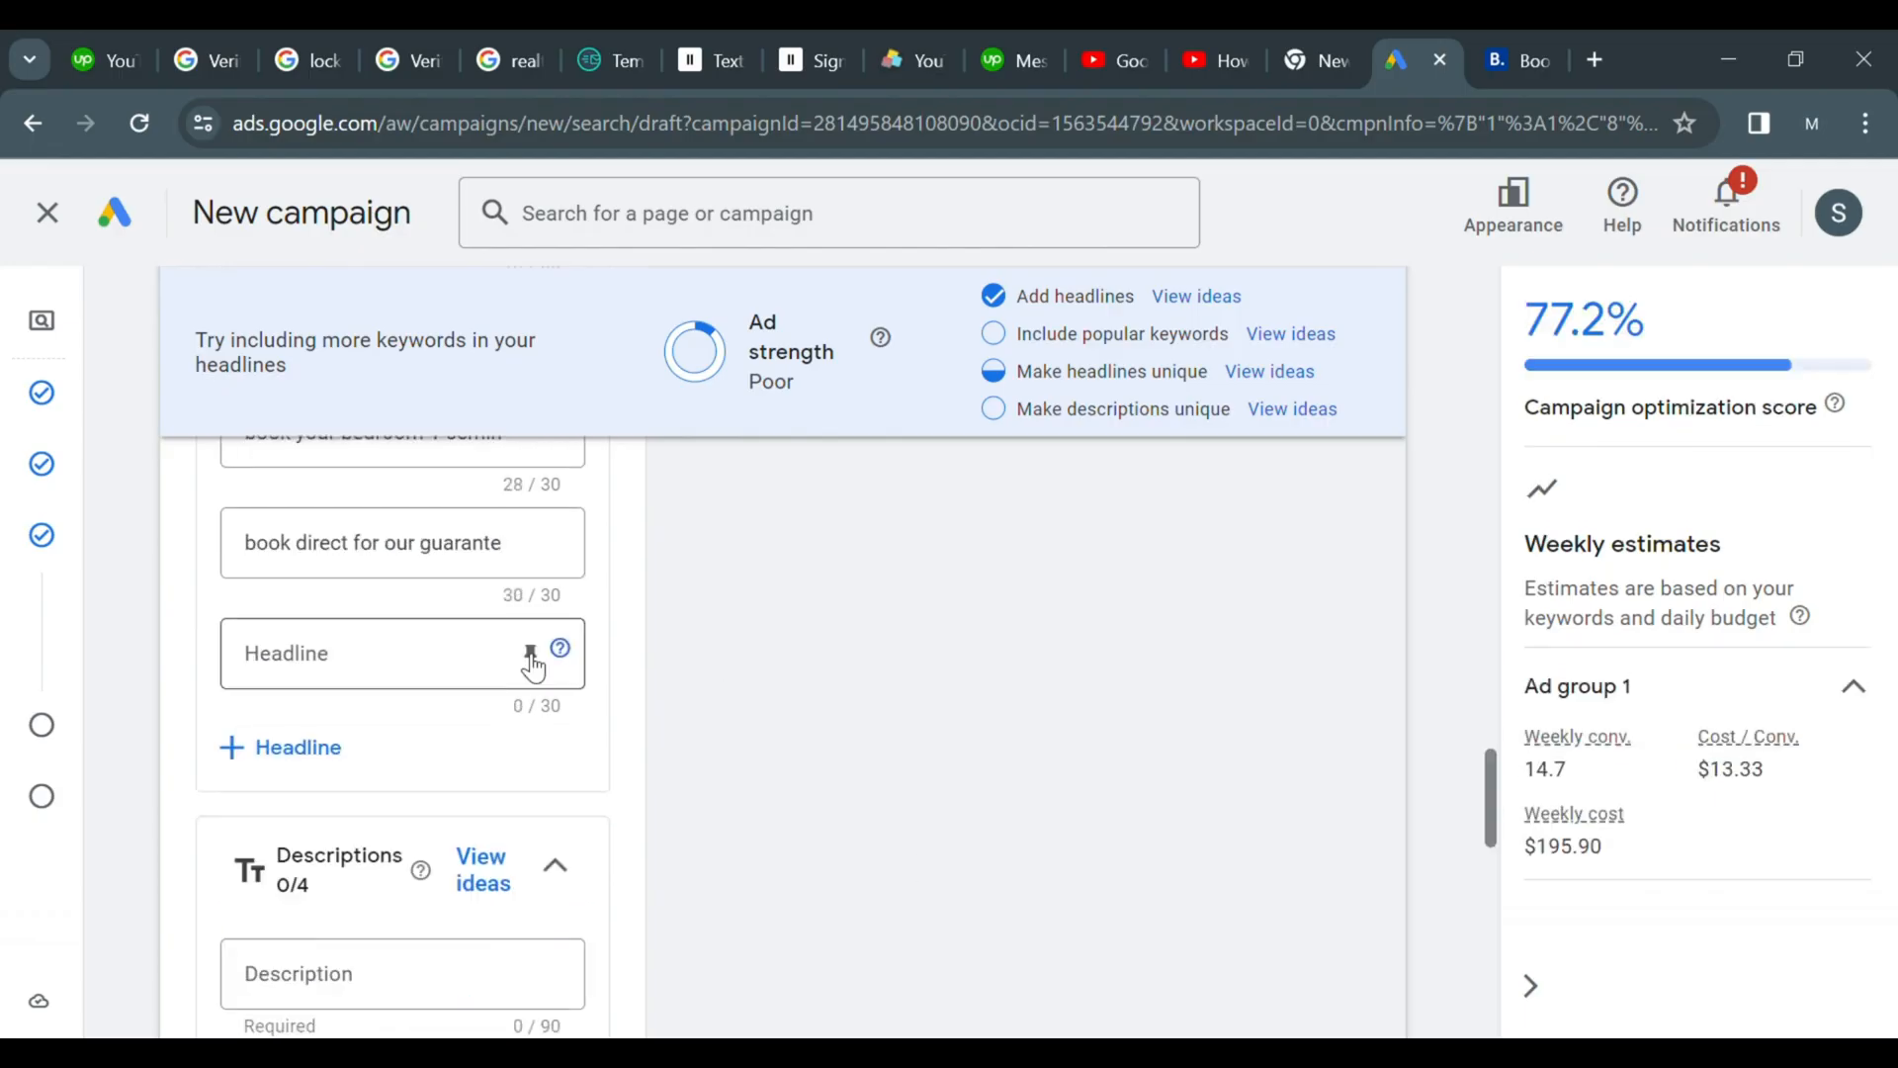
left_click(400, 654)
type("book bedroom 2")
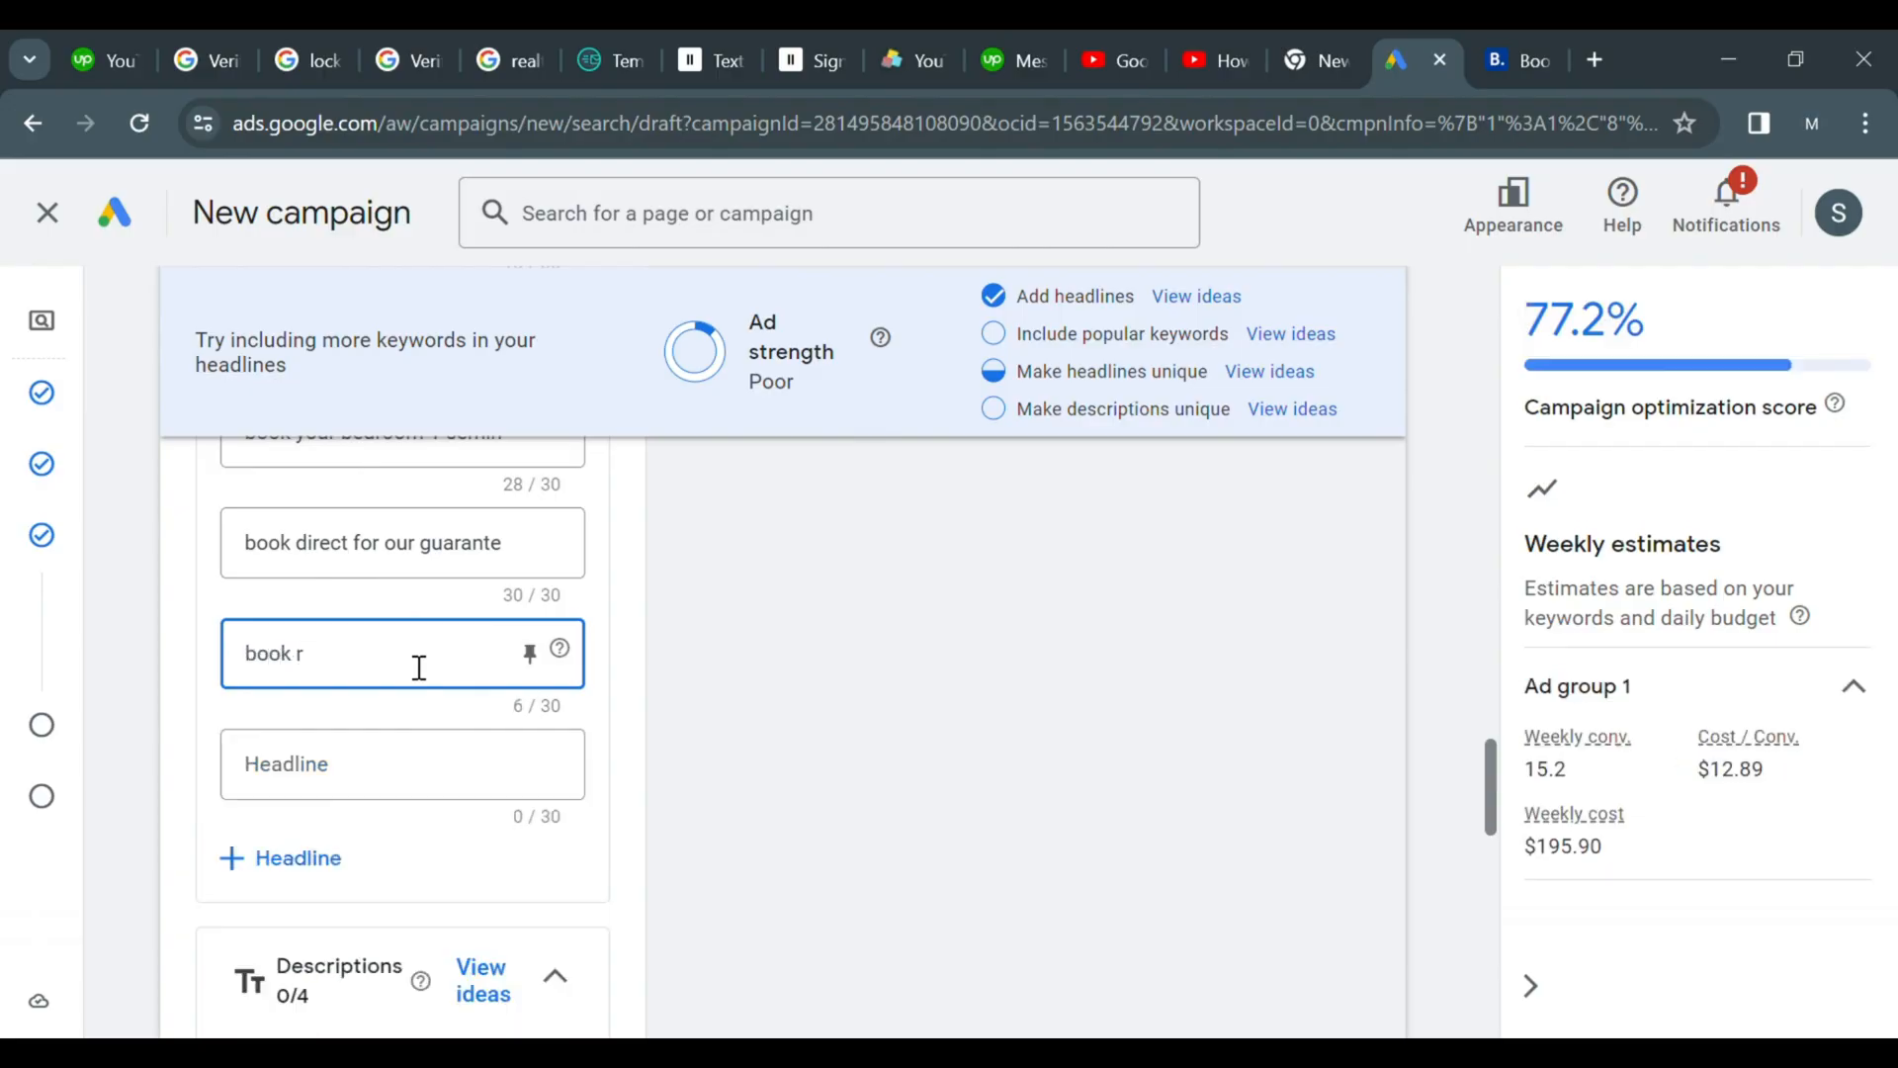
Start another headline with the letter b
left_click(496, 769)
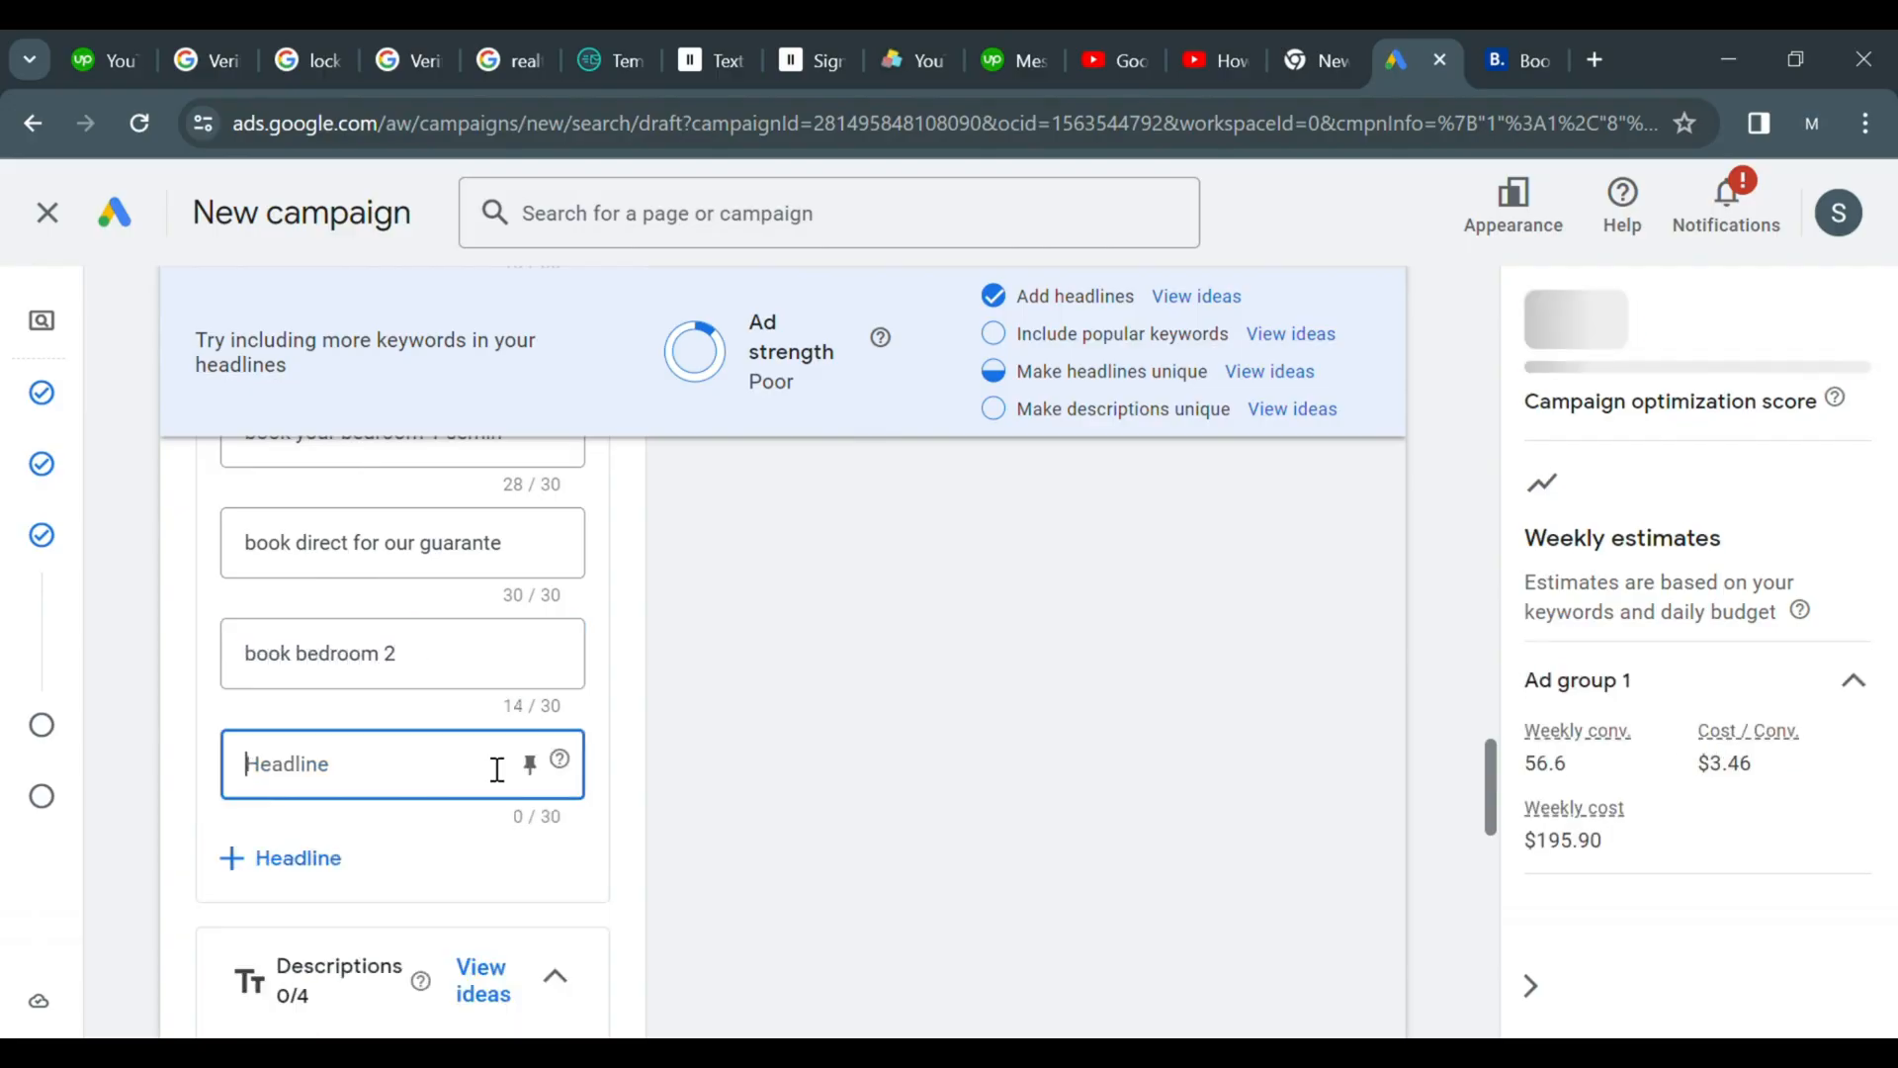
left_click(789, 792)
left_click(427, 769)
type("boo")
key("BackSpace")
key("BackSpace")
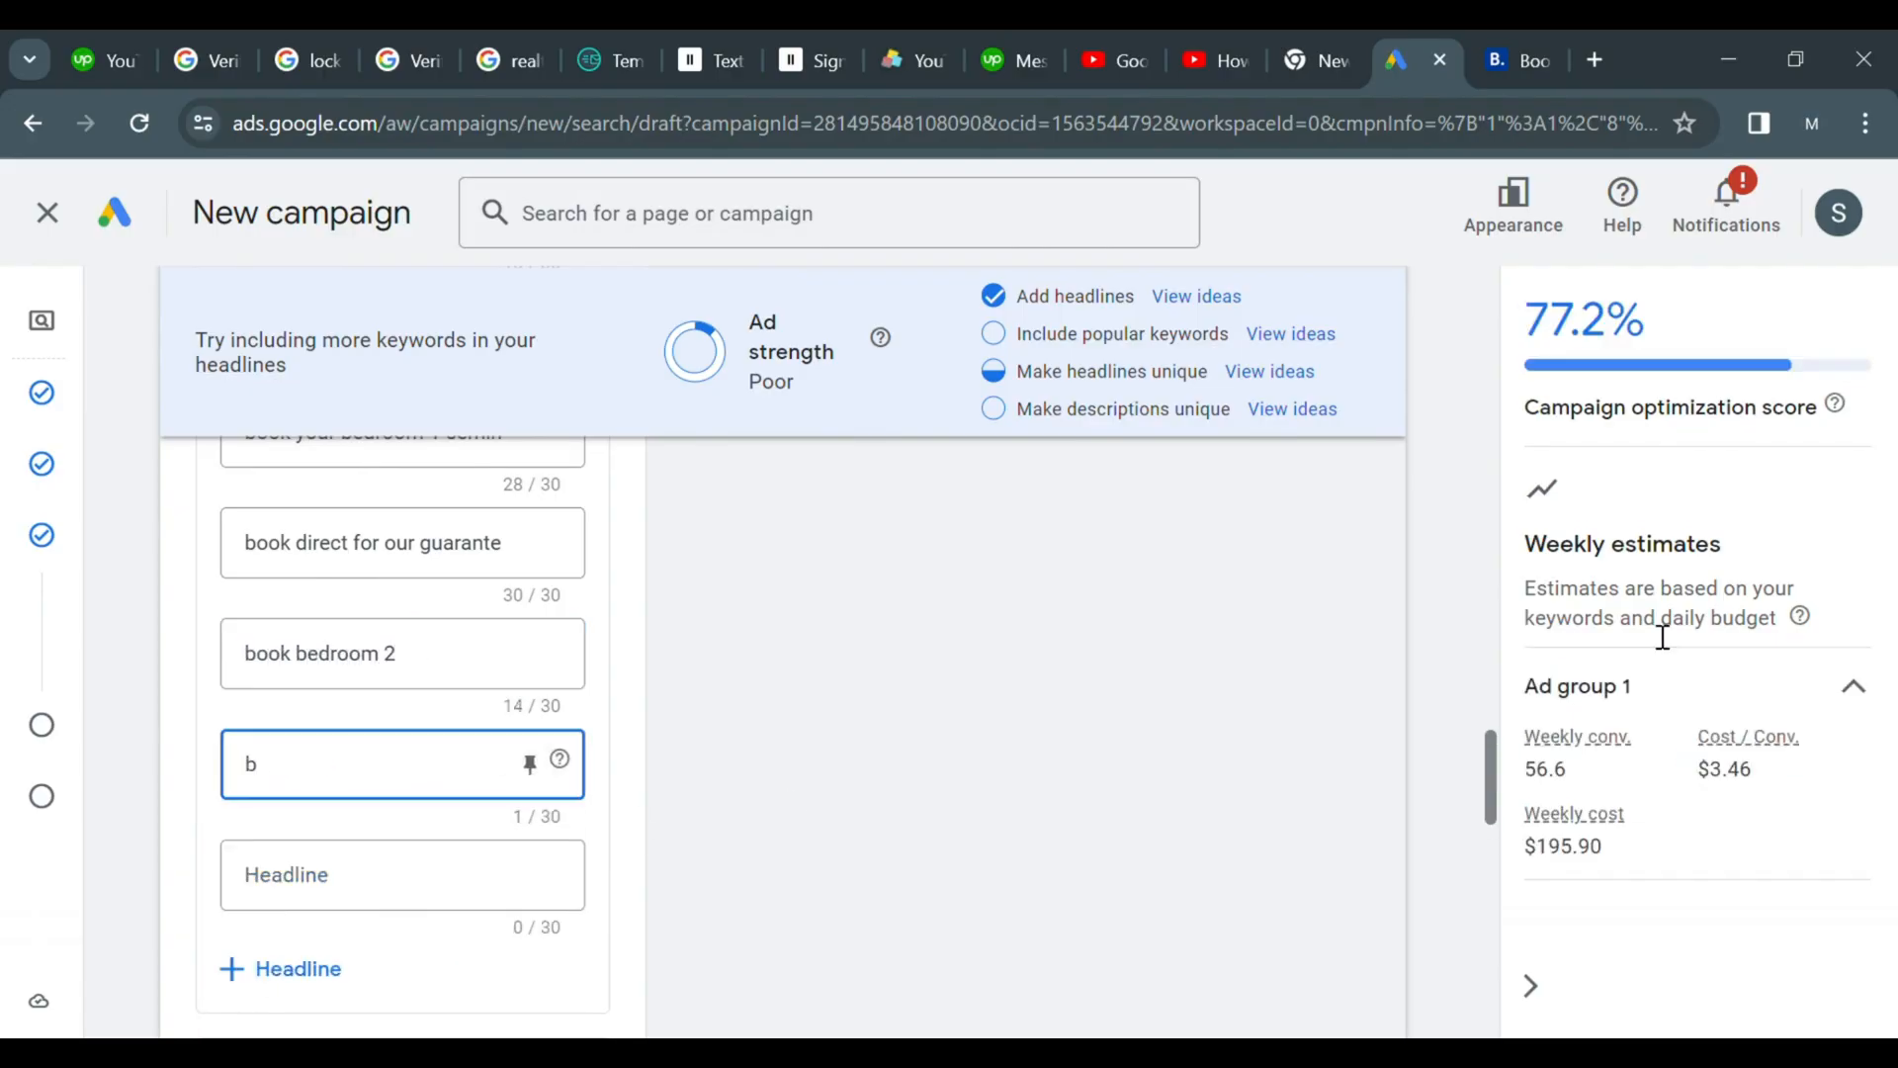
Open the sitelink creation panel for the ad
left_click_drag(1491, 752, 1508, 811)
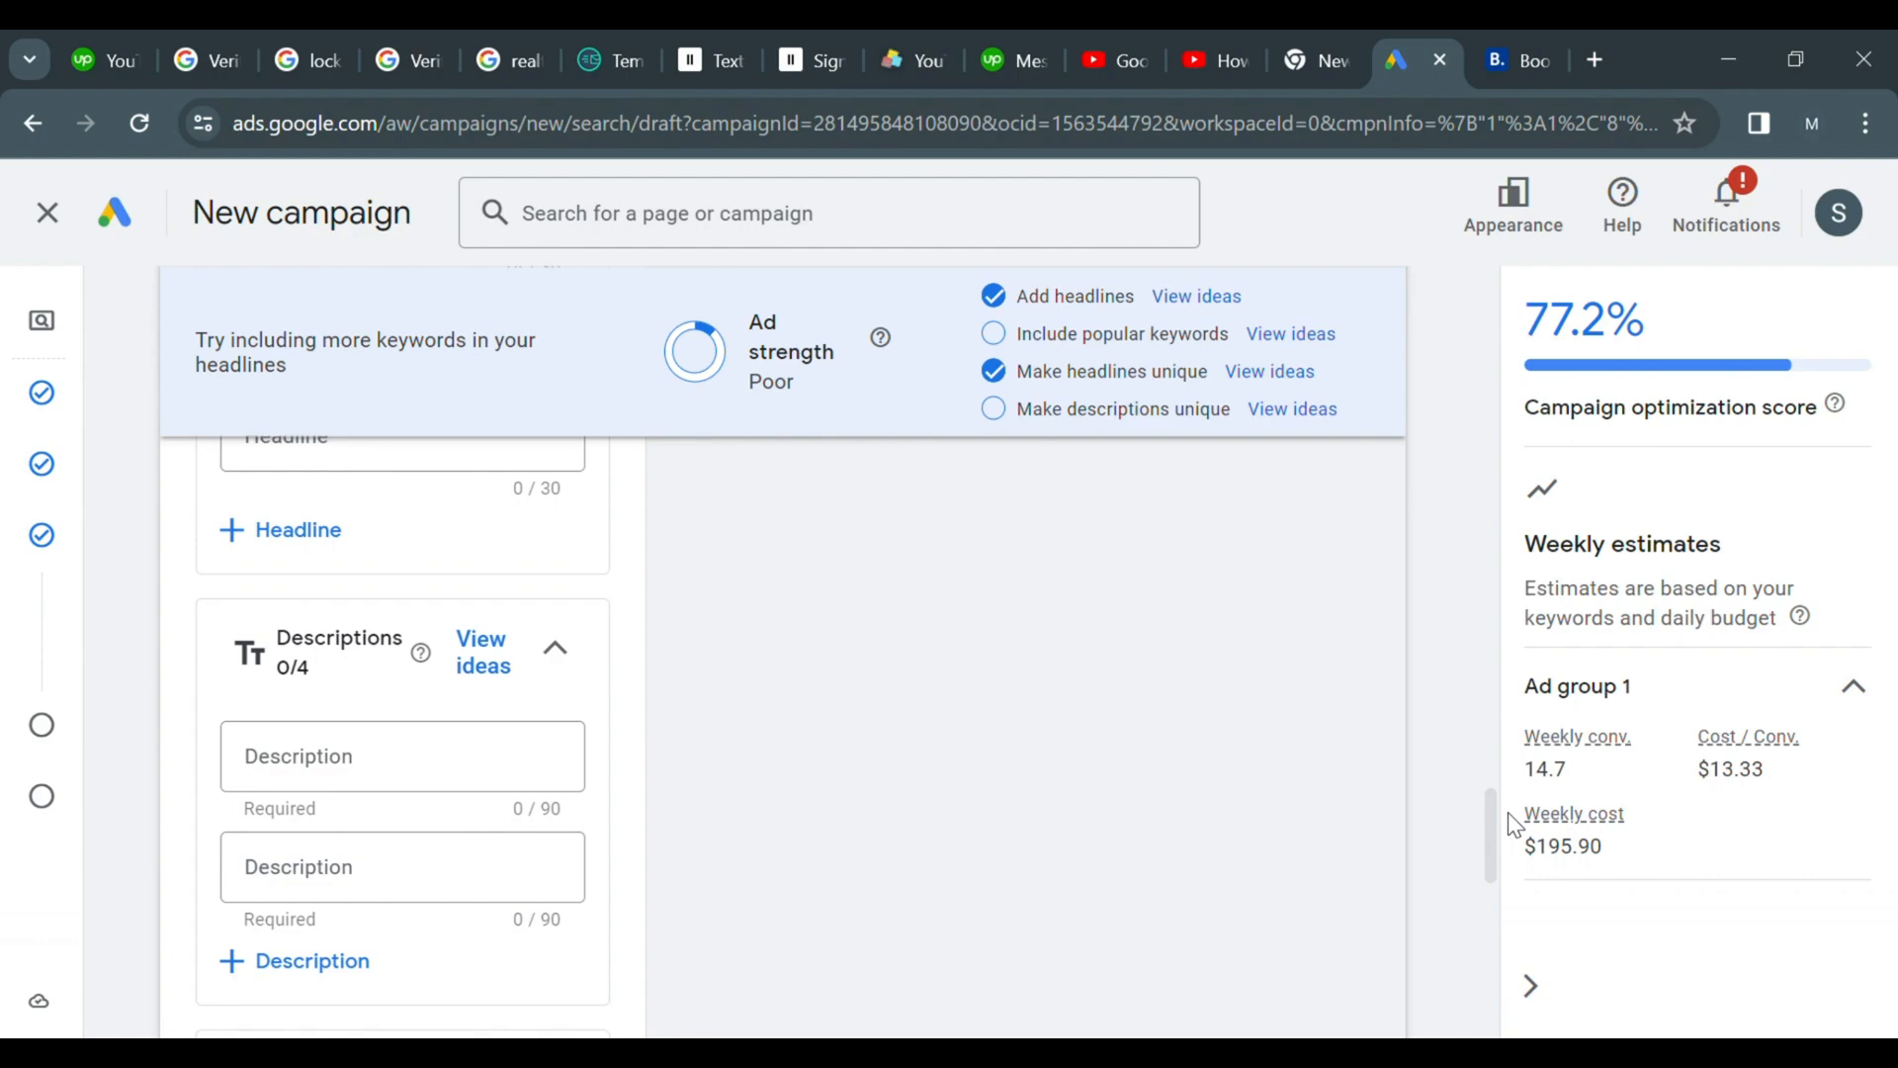
scroll(1218, 894, "down", 1)
scroll(1218, 893, "up", 1)
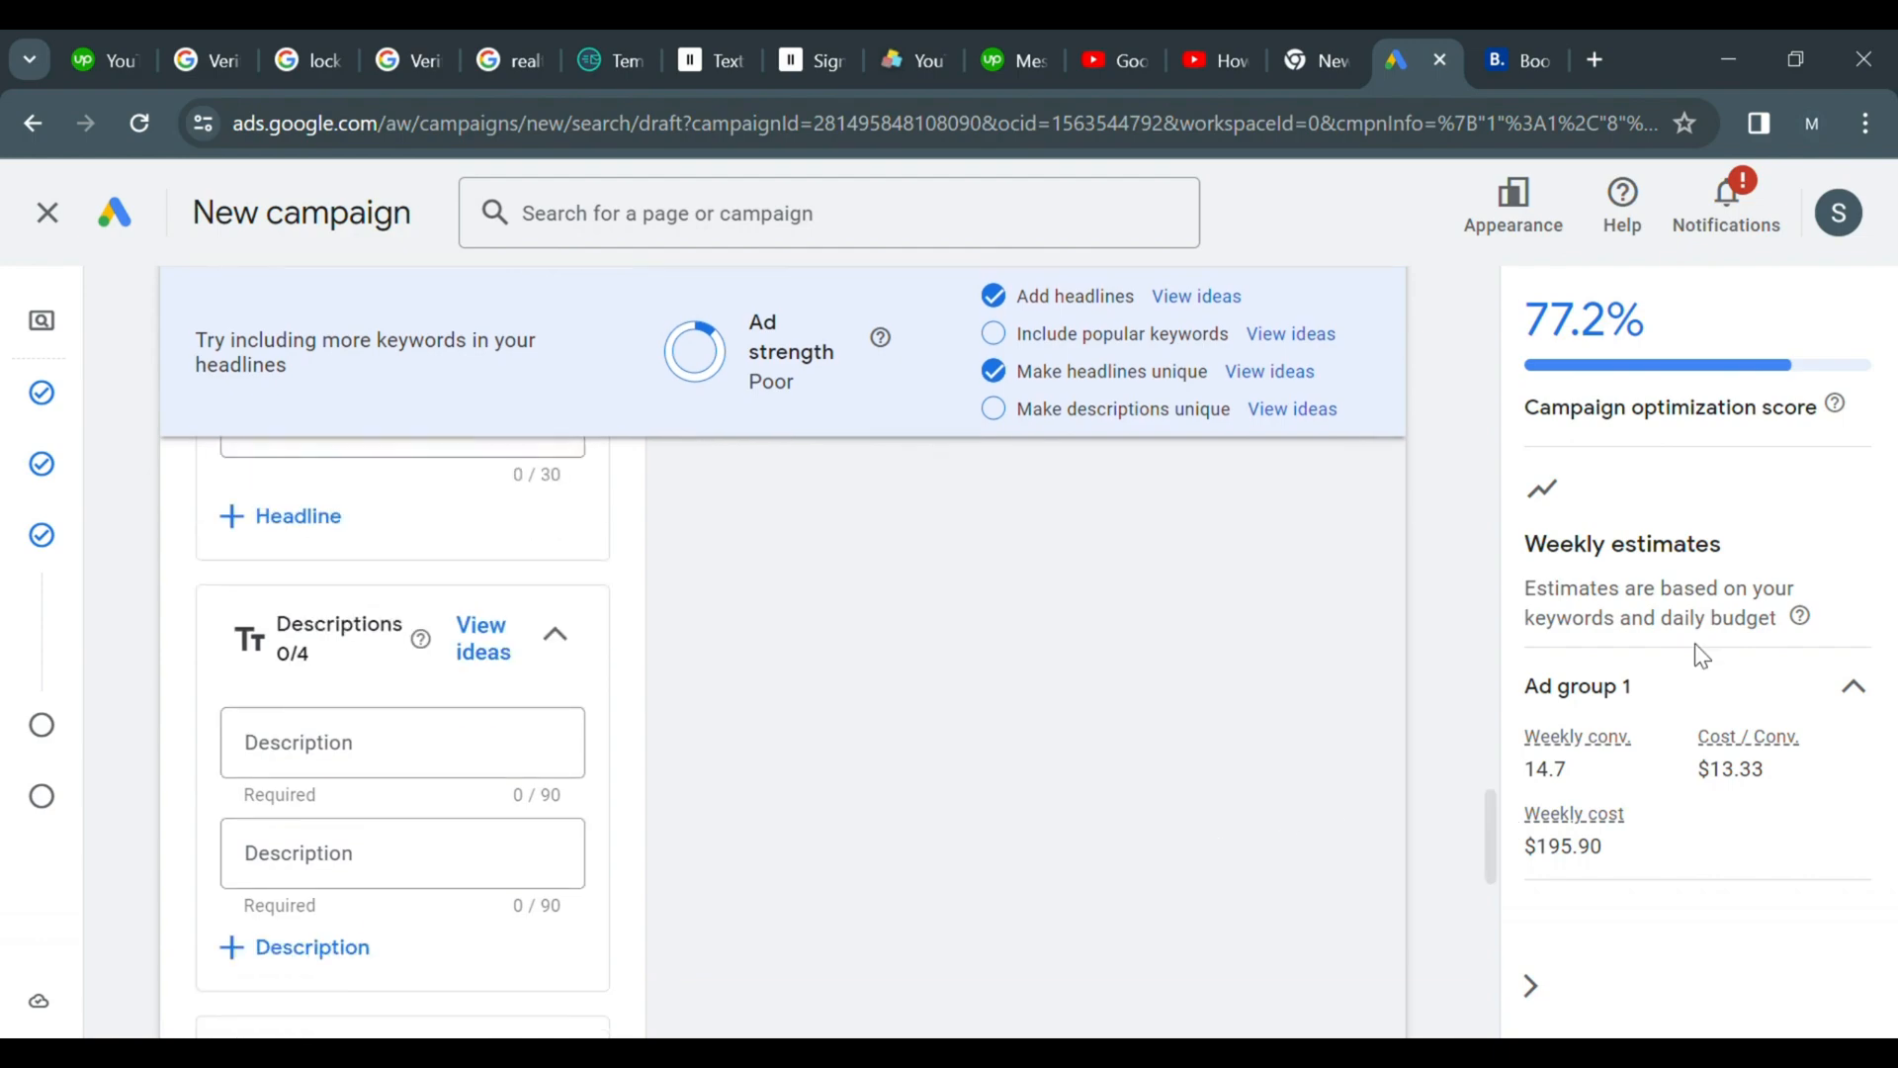
left_click_drag(1490, 839, 1493, 929)
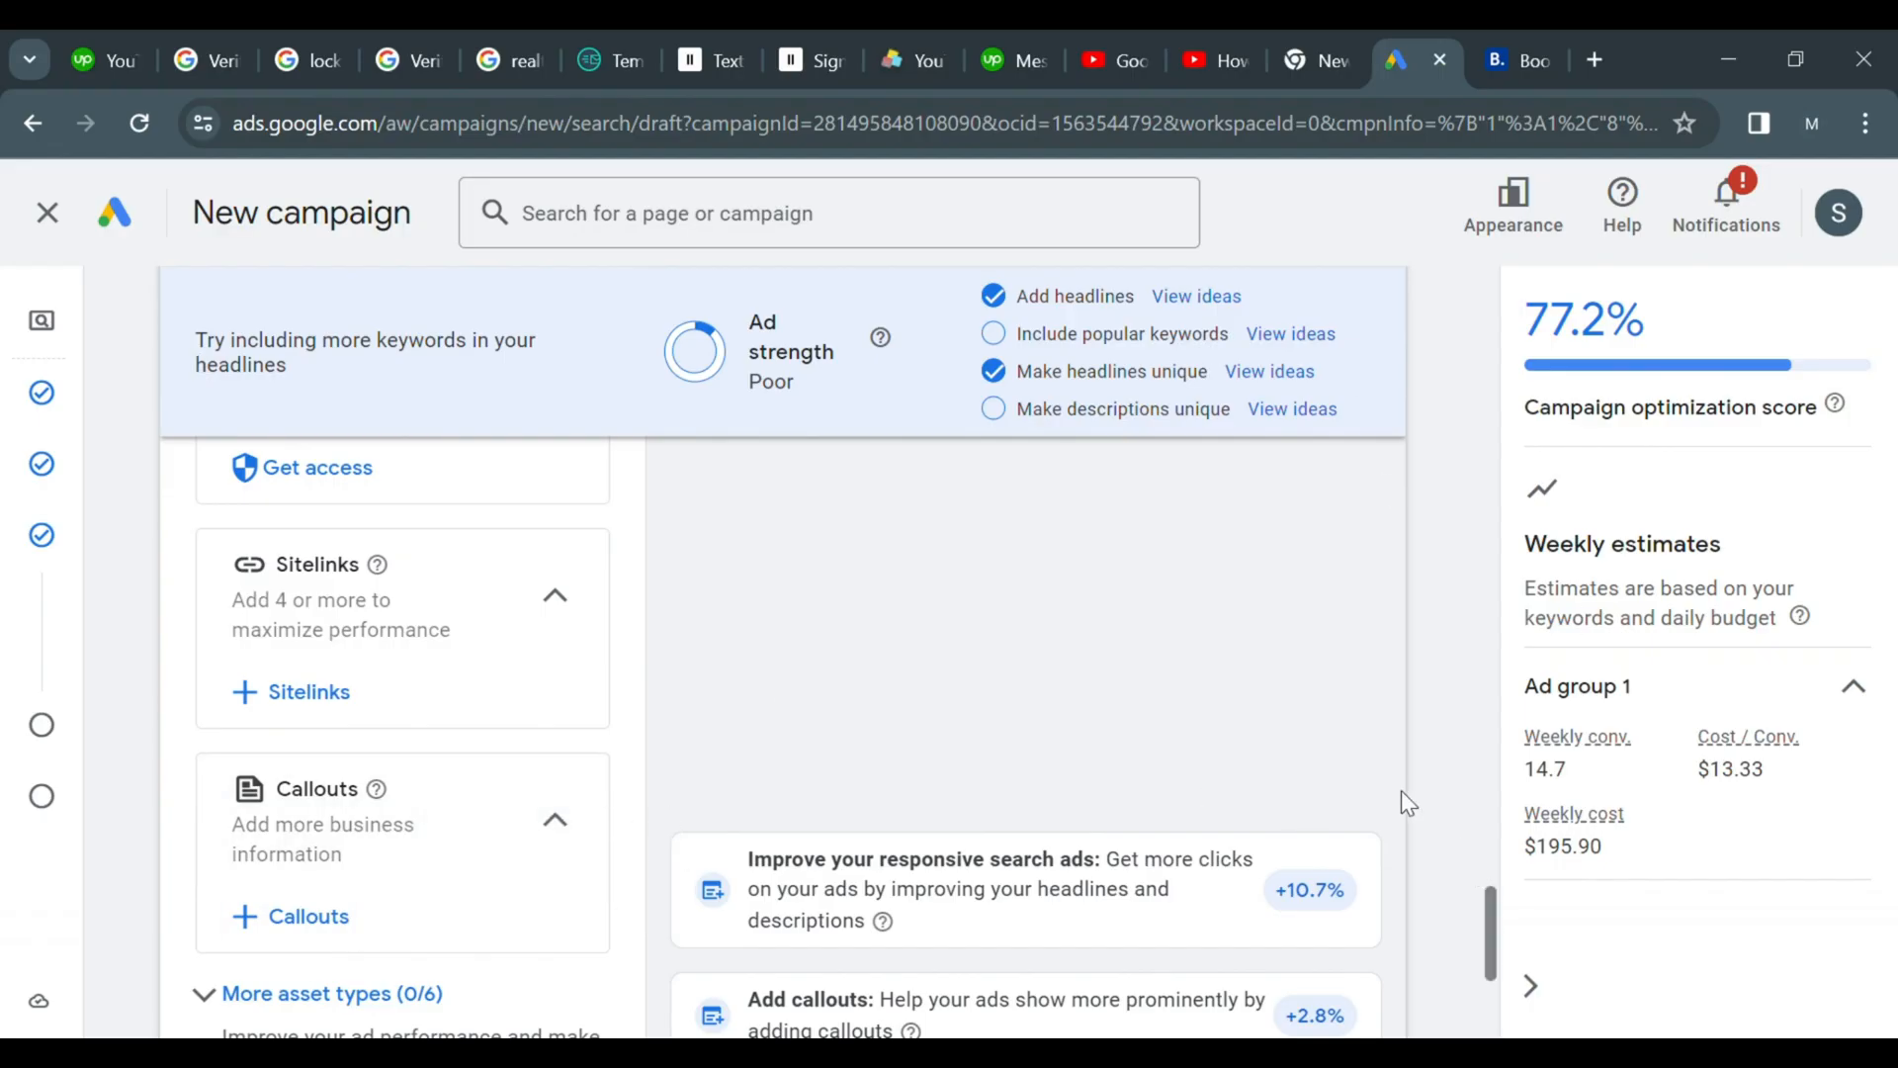
left_click(292, 691)
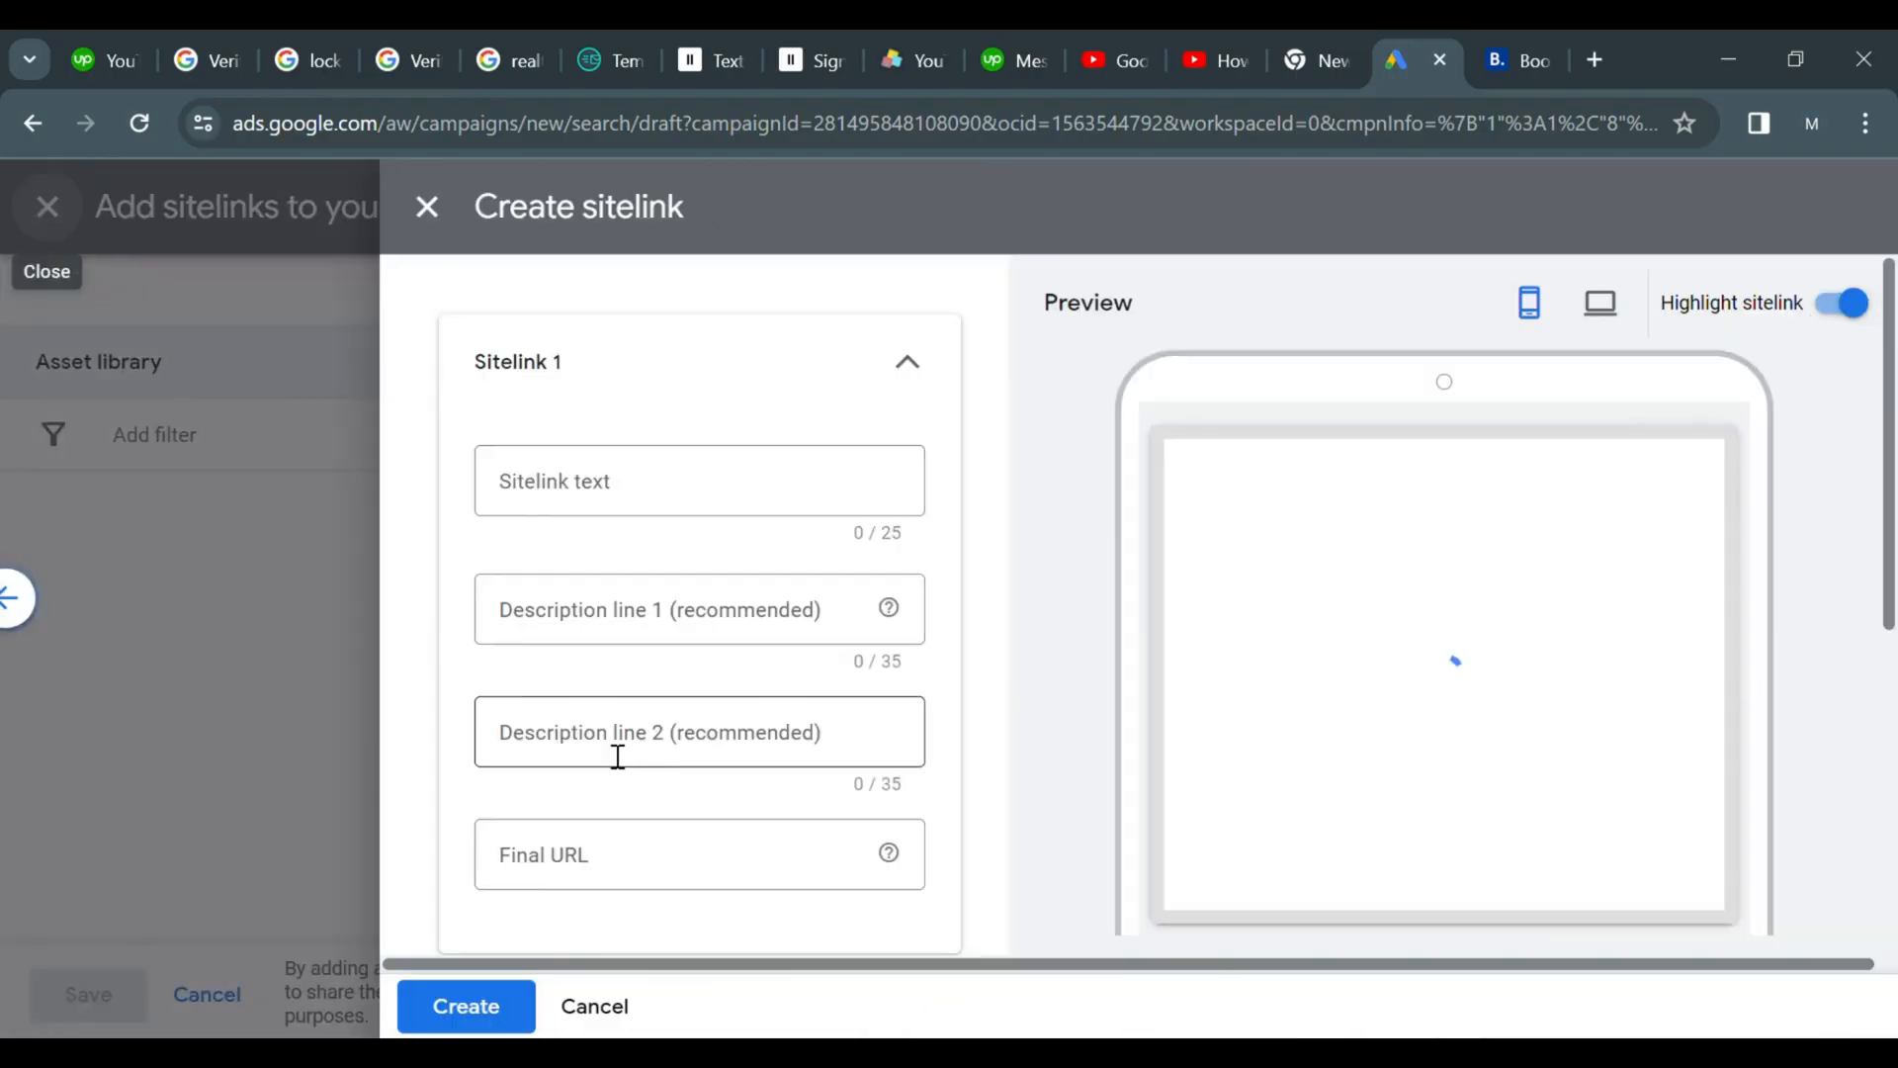
Close the Booking.com browser tab
left_click(576, 505)
left_click(1522, 57)
key("ctrl+w")
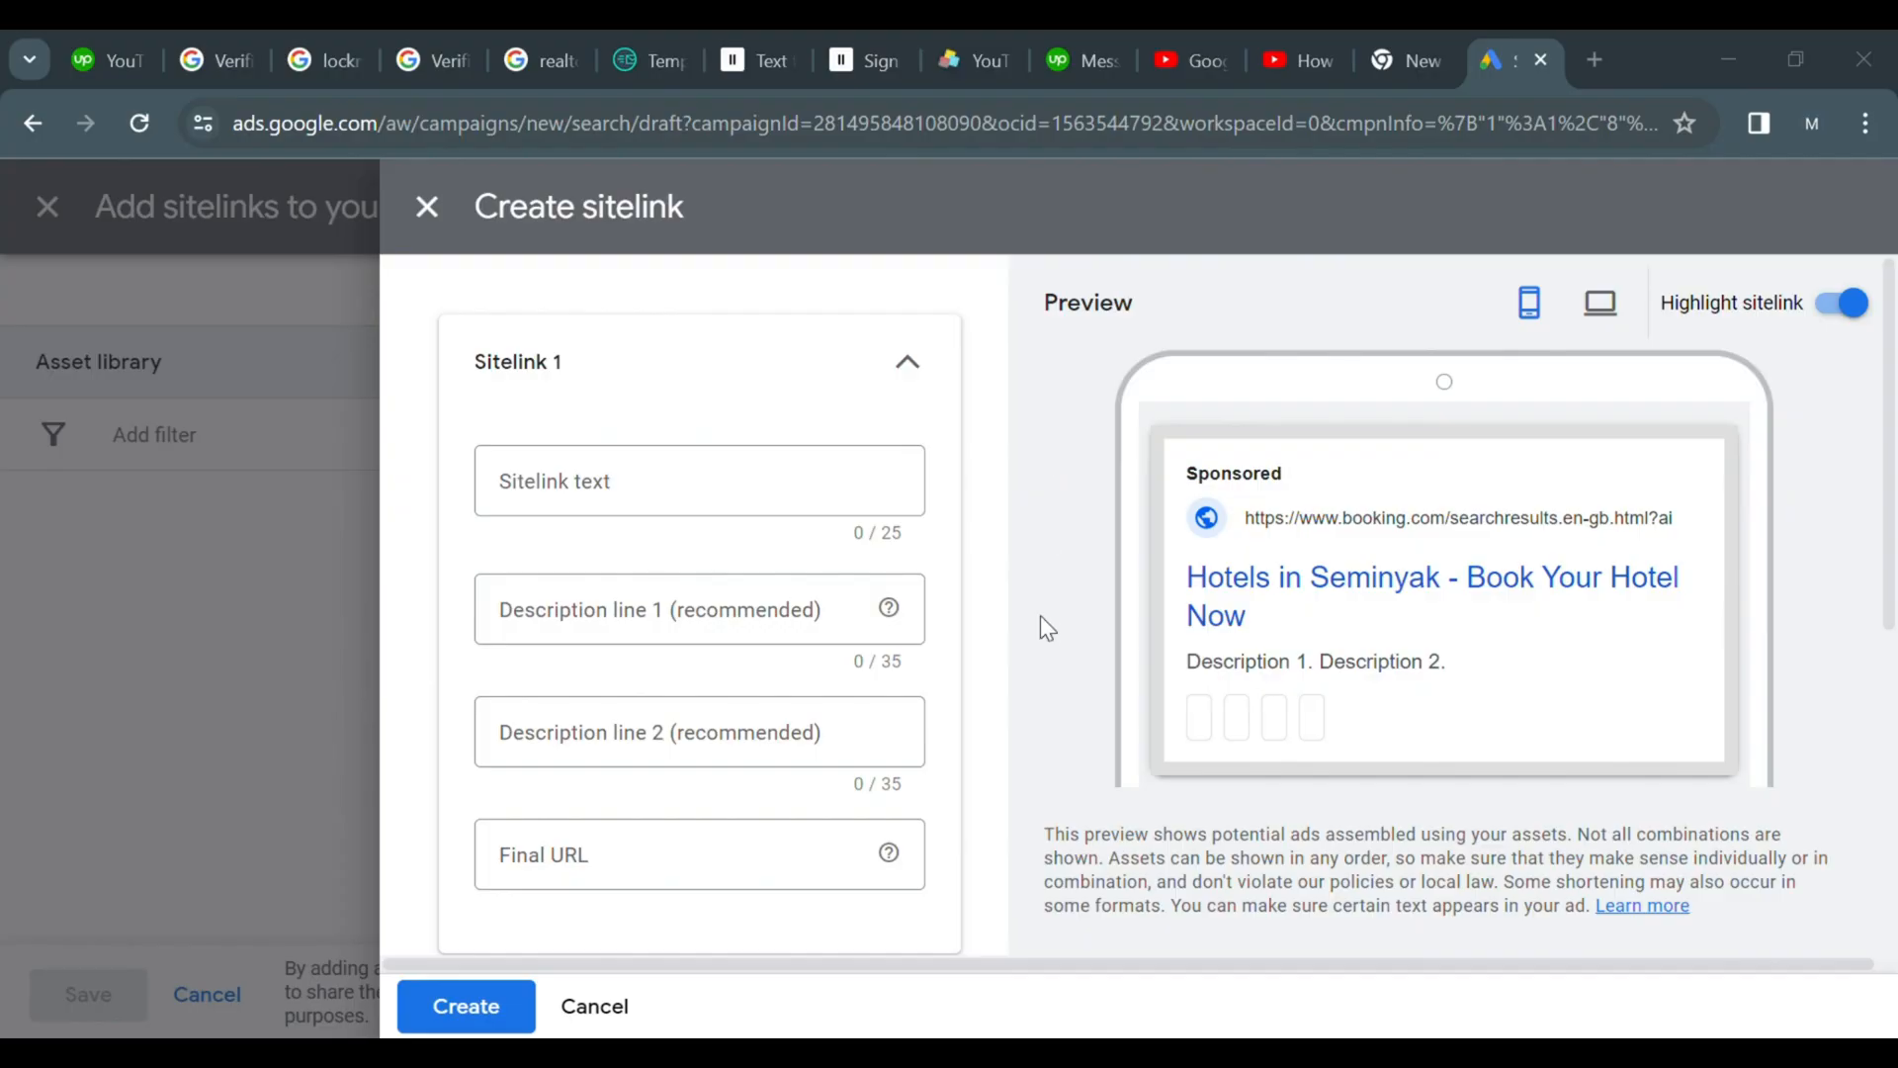
Paste the Booking.com address into the first sitelink's text field
left_click(775, 512)
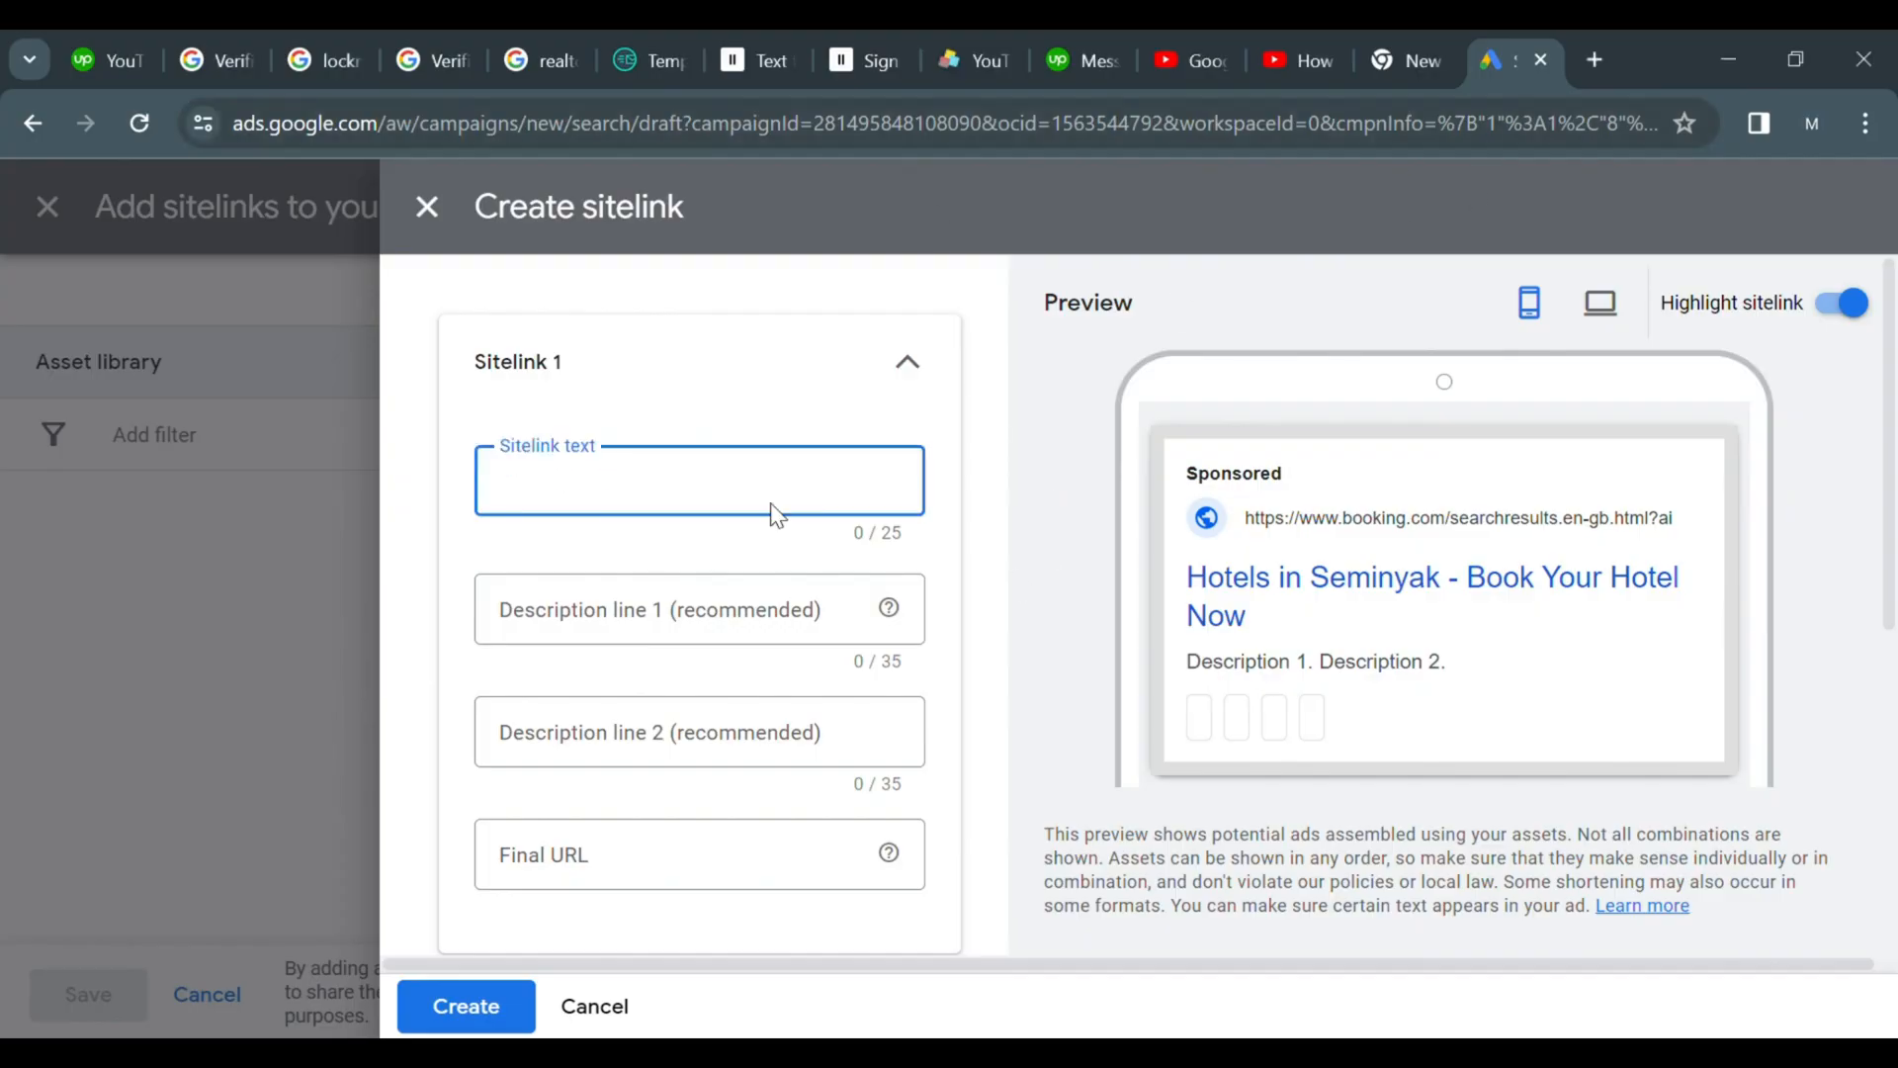
key("ctrl+v")
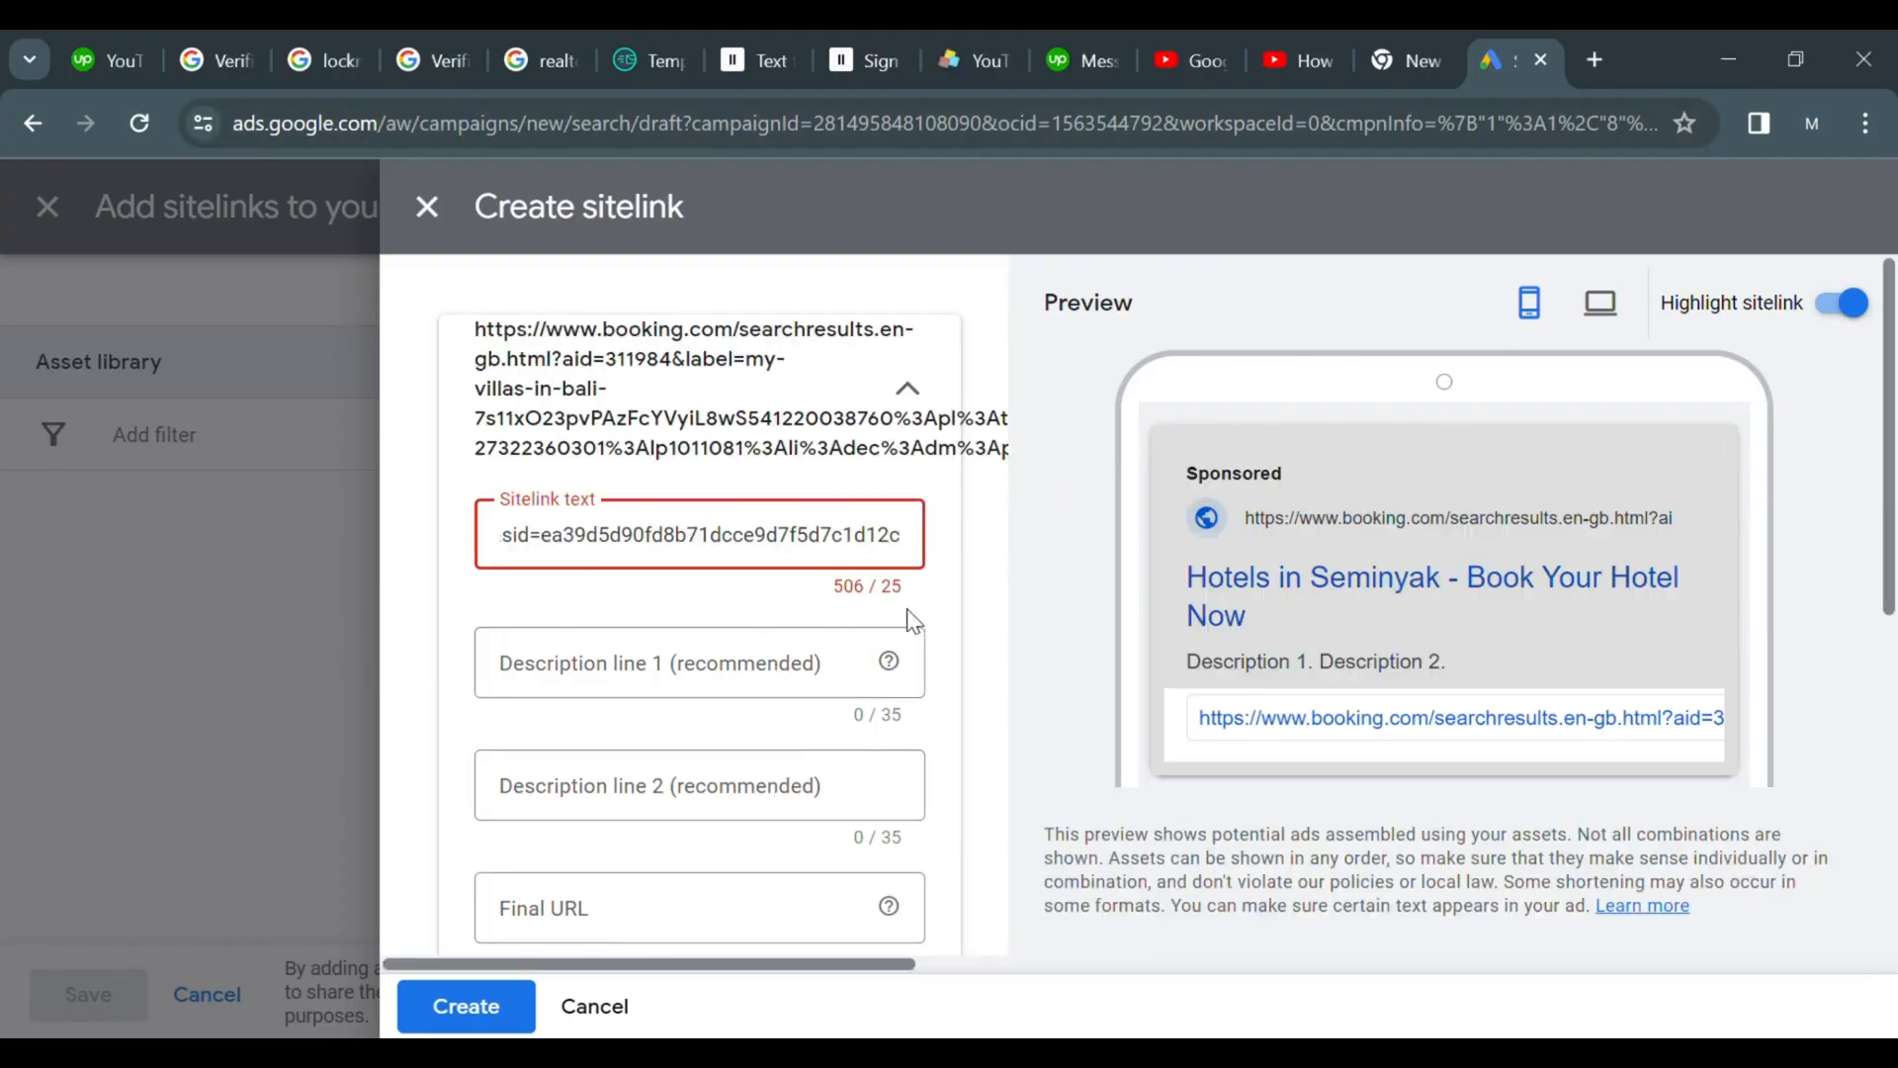
Paste the Booking.com address as the sitelink's Final URL and try to create the sitelink
scroll(1868, 762, "down", 6)
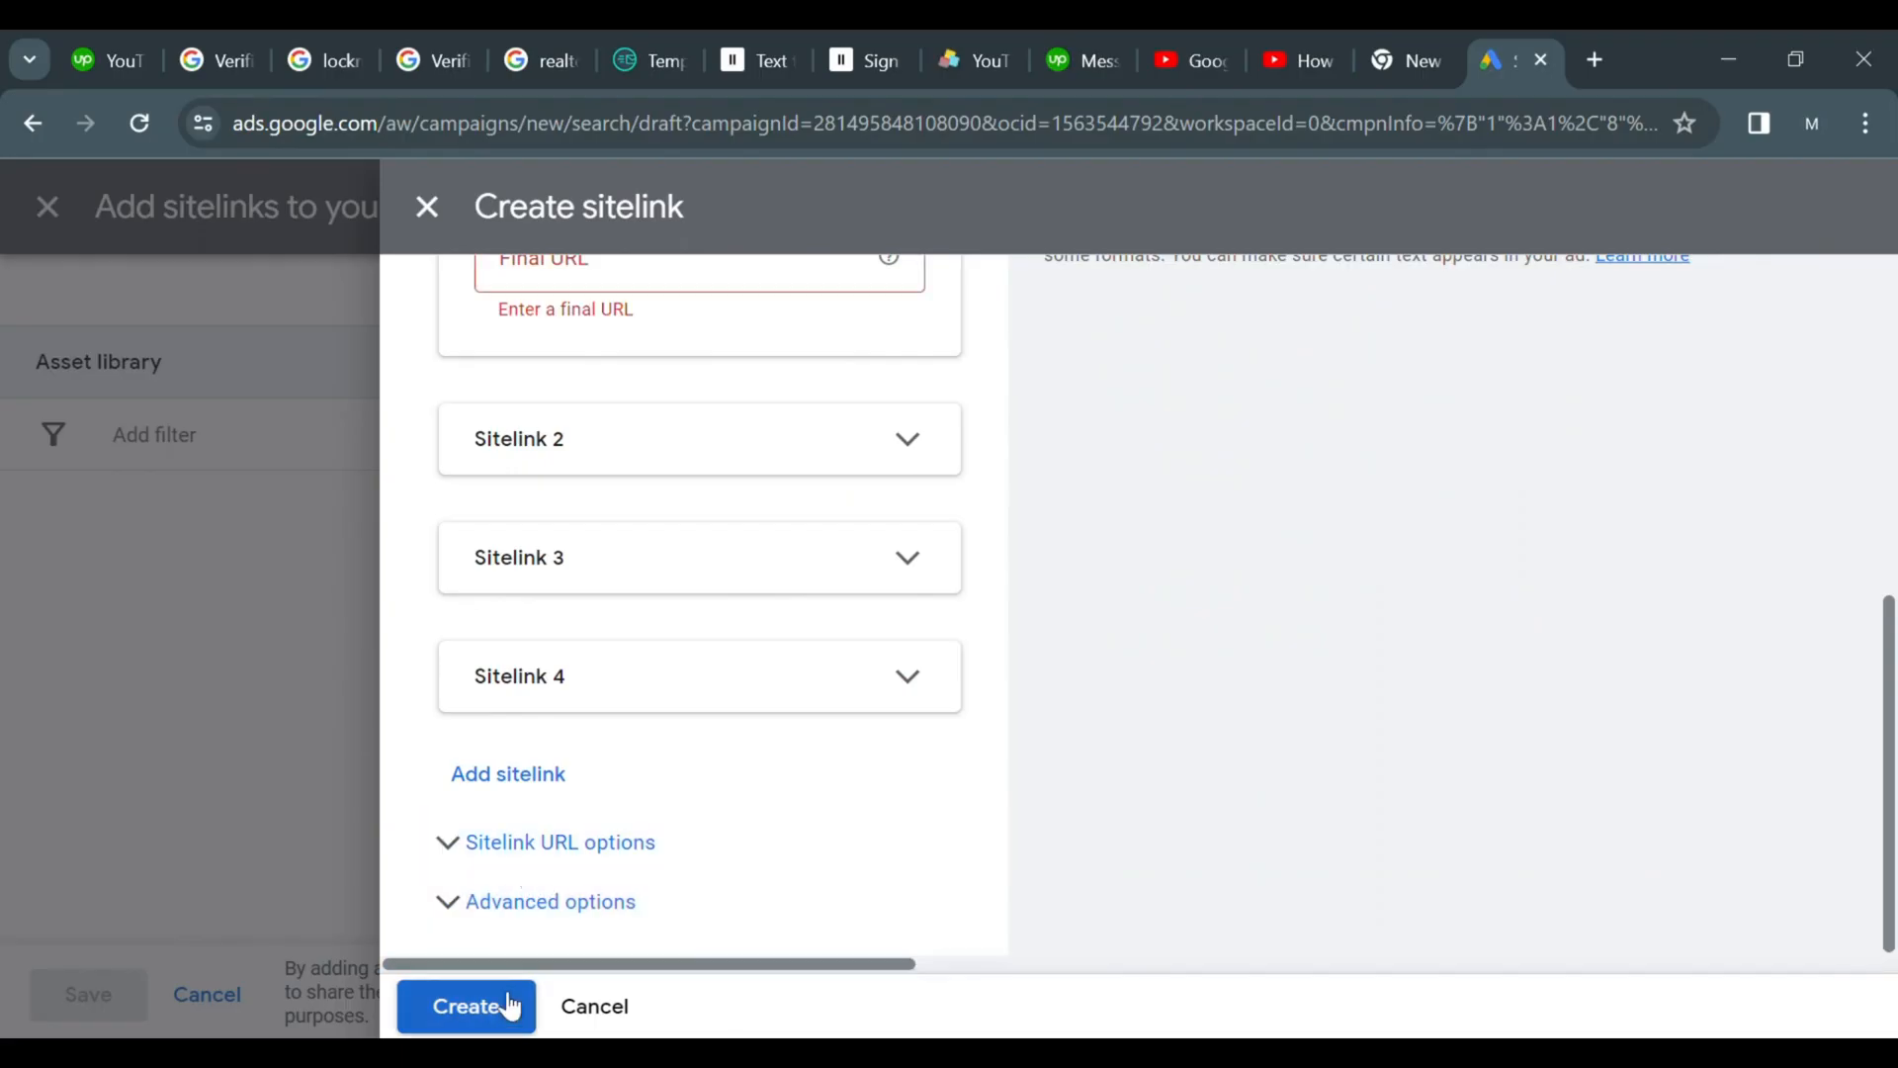
left_click_drag(1889, 636, 1888, 297)
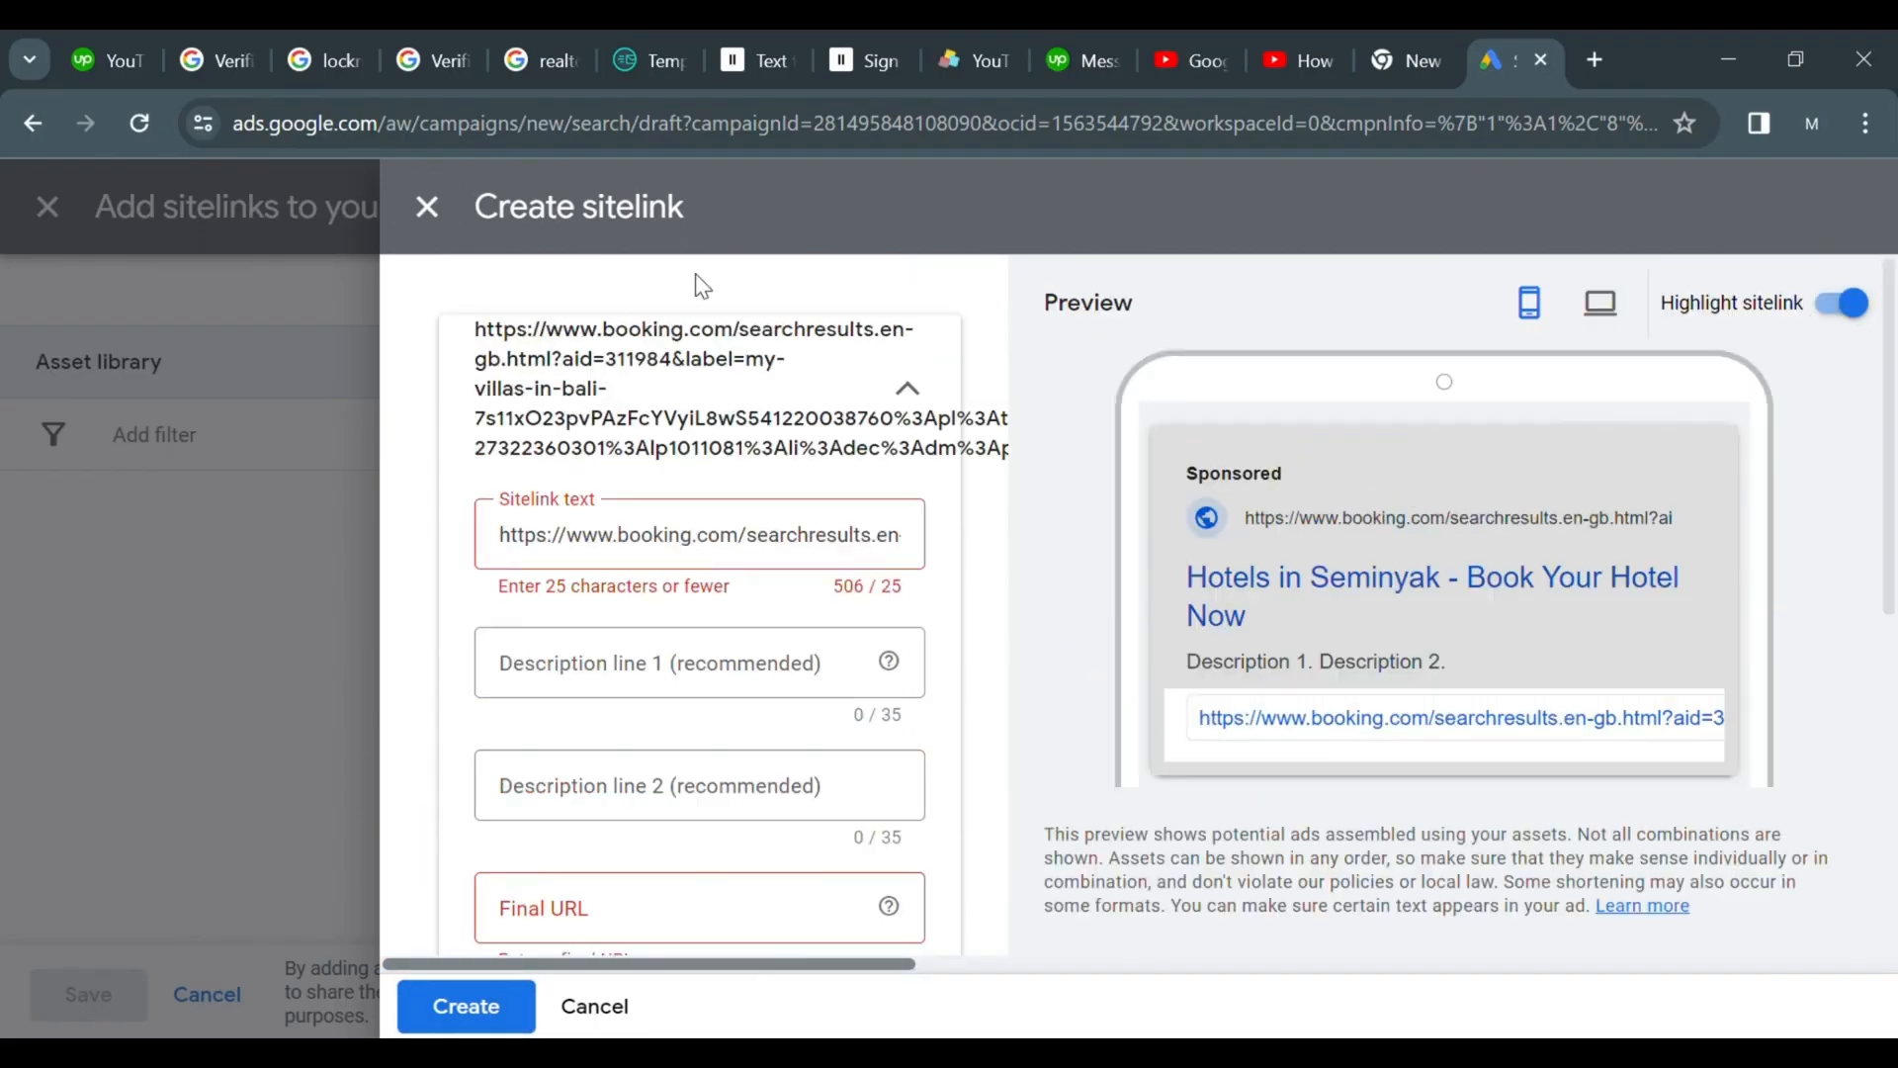
left_click(623, 923)
key("ctrl+v")
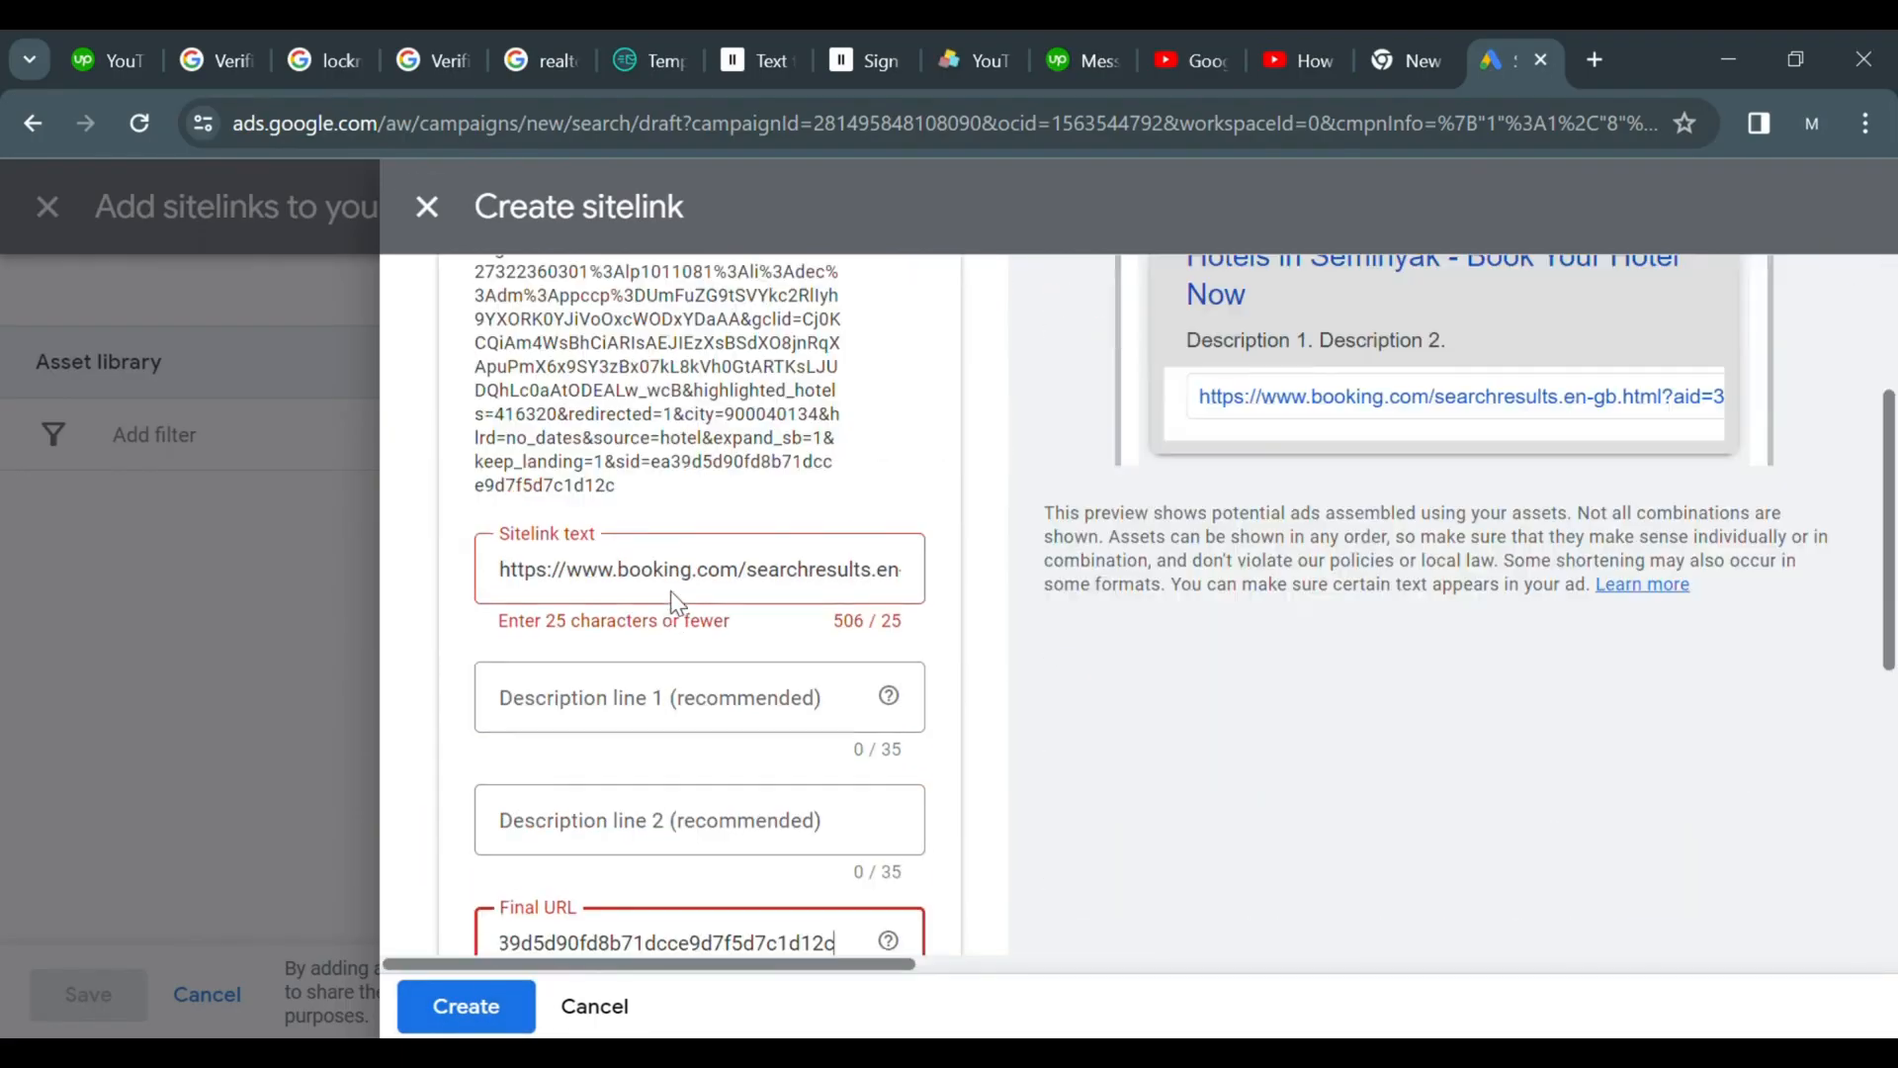
scroll(692, 692, "down", 6)
left_click(516, 1000)
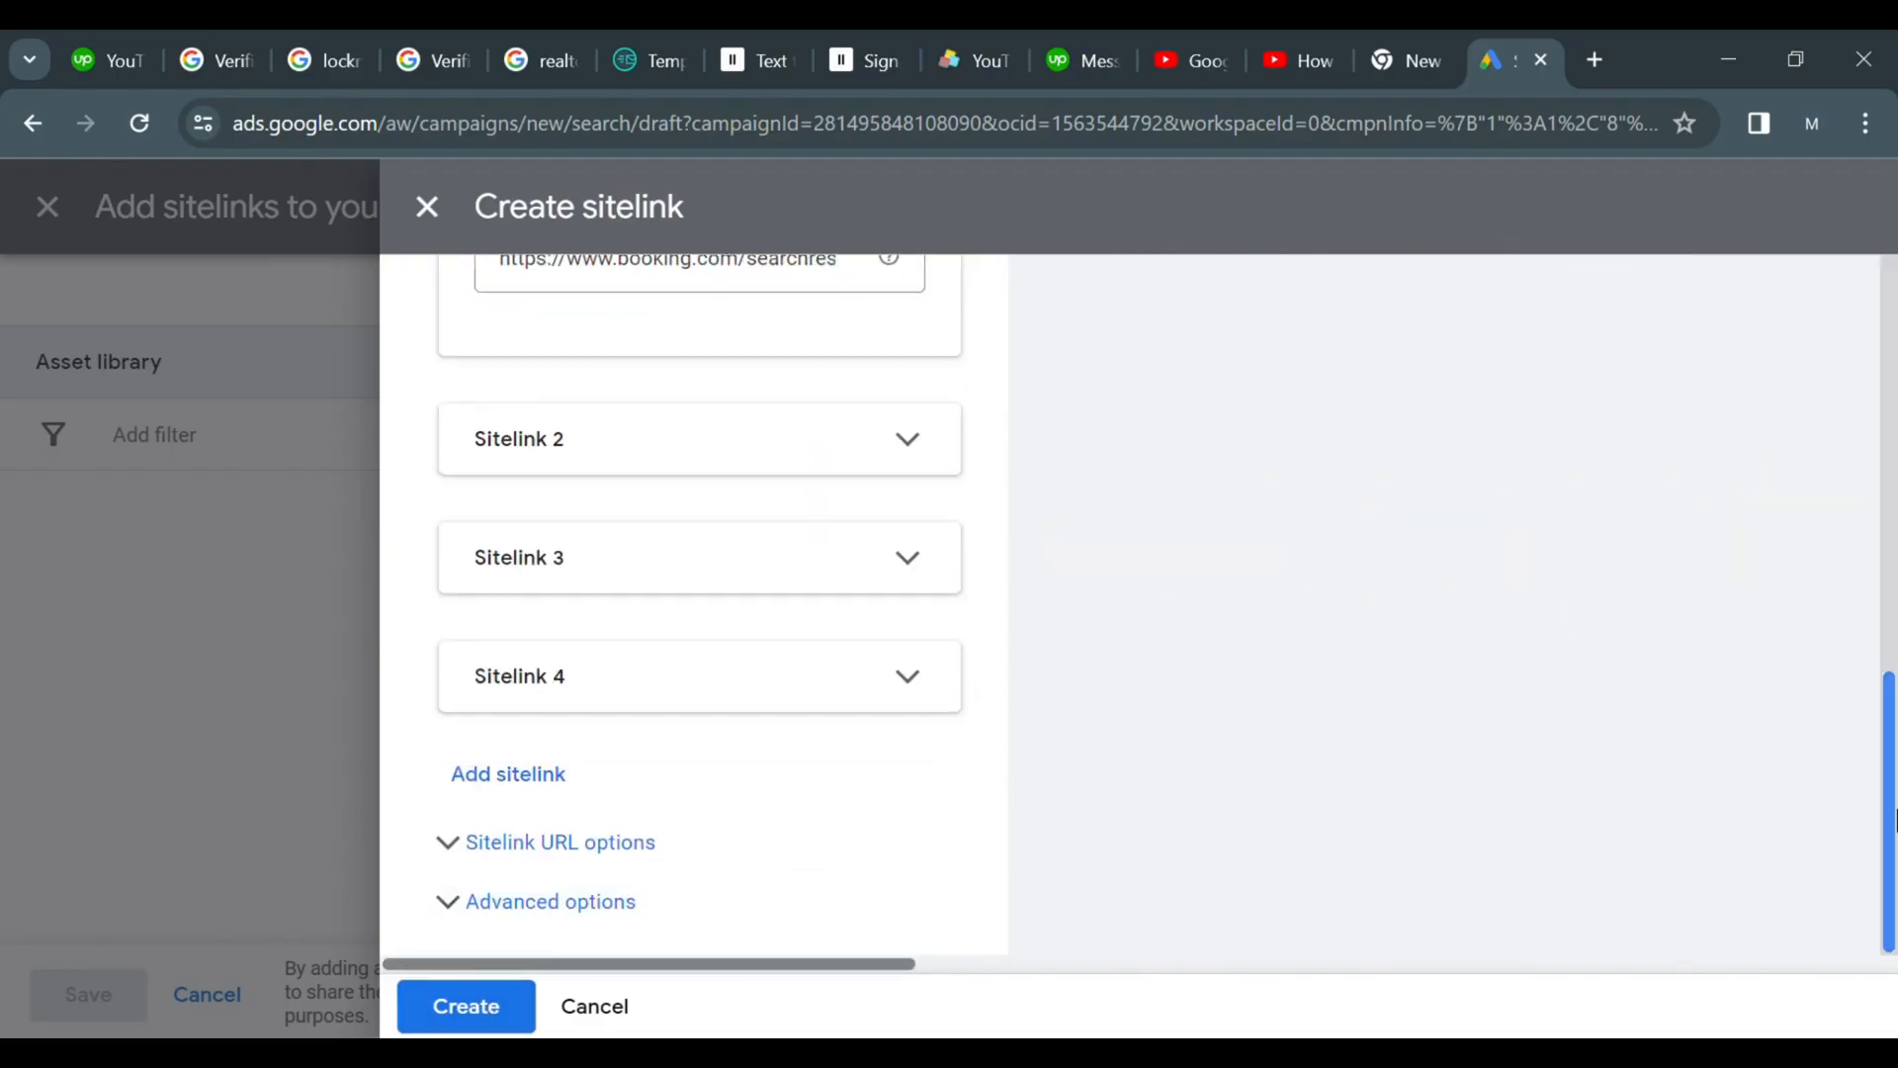
Step through the pasted sitelink text to review its full contents
key("Right")
key("Right")
key("Right")
key("Right")
key("Right")
key("Right")
key("Right")
key("Right")
key("Right")
key("Right")
key("Right")
key("Right")
key("Right")
key("Right")
key("Right")
key("Right")
key("Right")
key("Right")
key("Right")
key("Right")
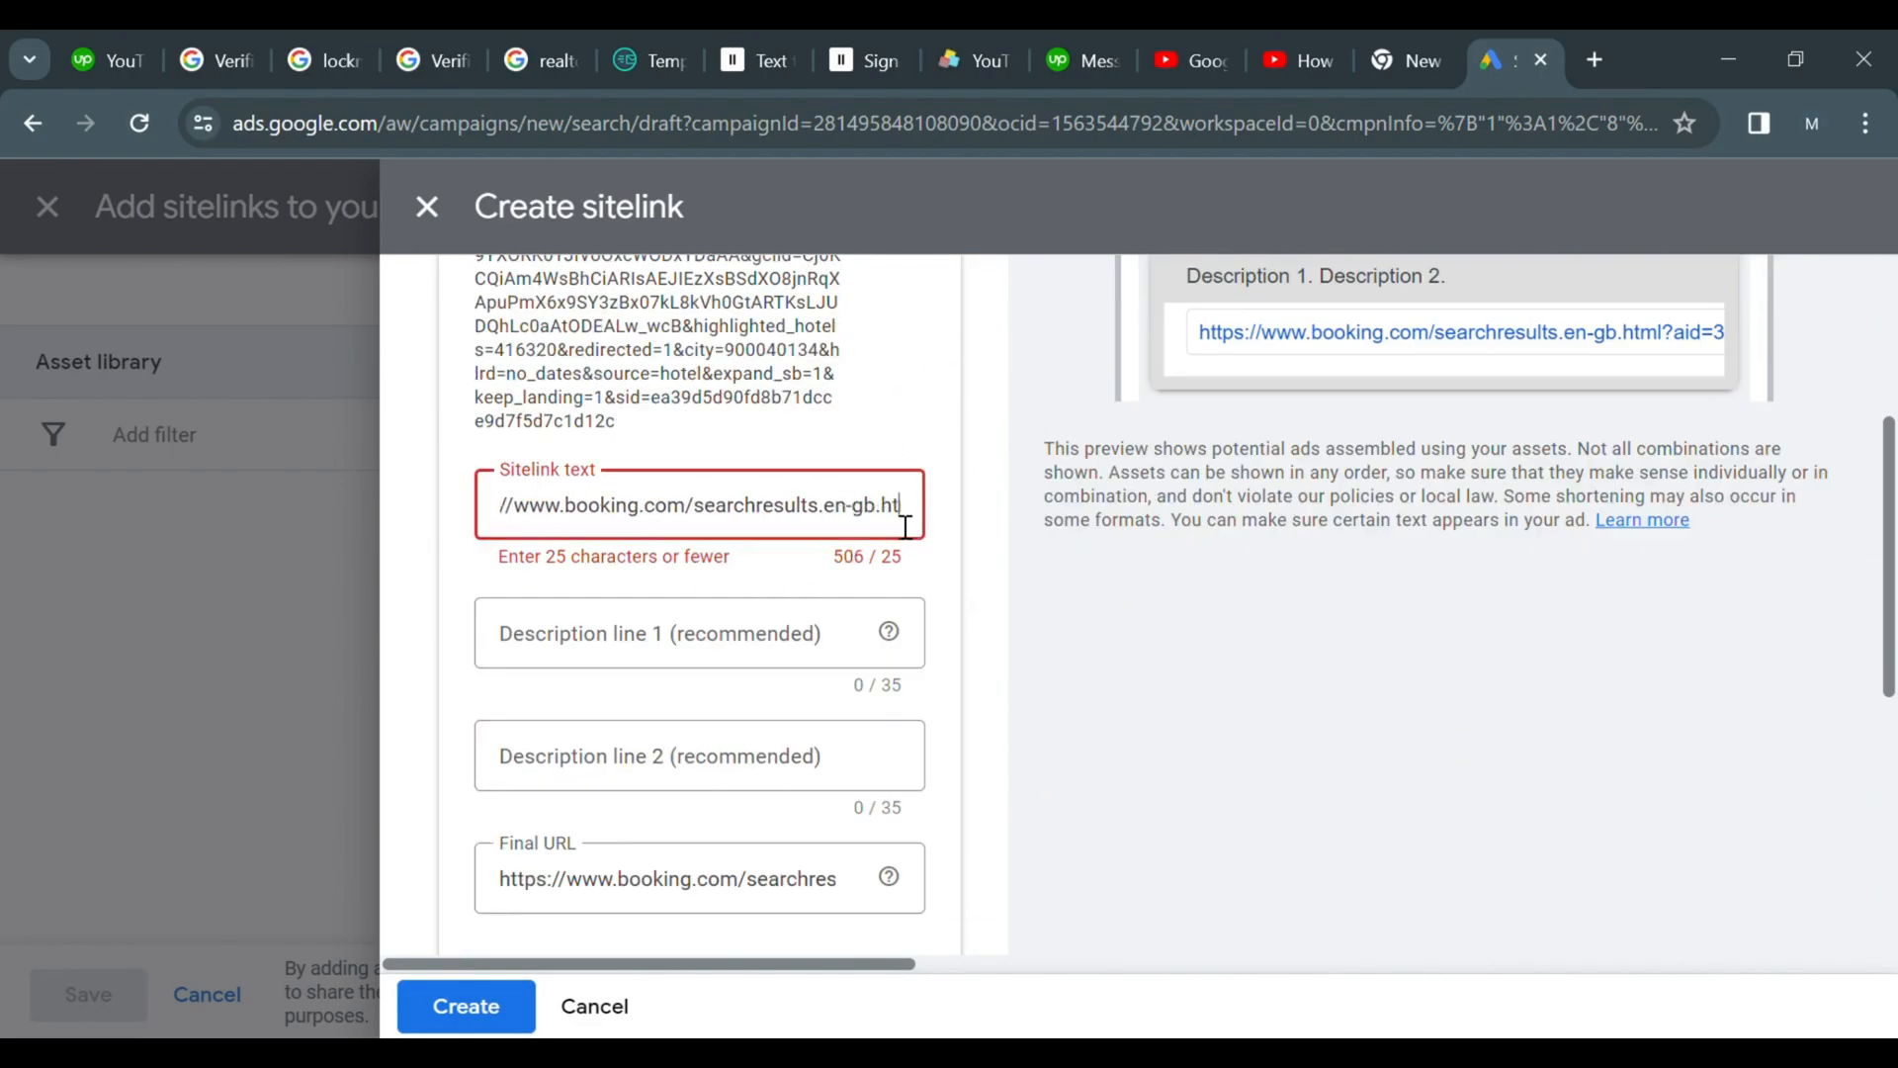
key("Right")
key("Right")
key("Right")
key("Right")
key("Right")
key("Right")
key("Right")
key("Right")
key("Right")
key("Right")
key("Right")
key("Right")
key("Right")
key("Right")
key("Right")
key("Right")
key("Right")
key("Right")
key("Right")
key("Right")
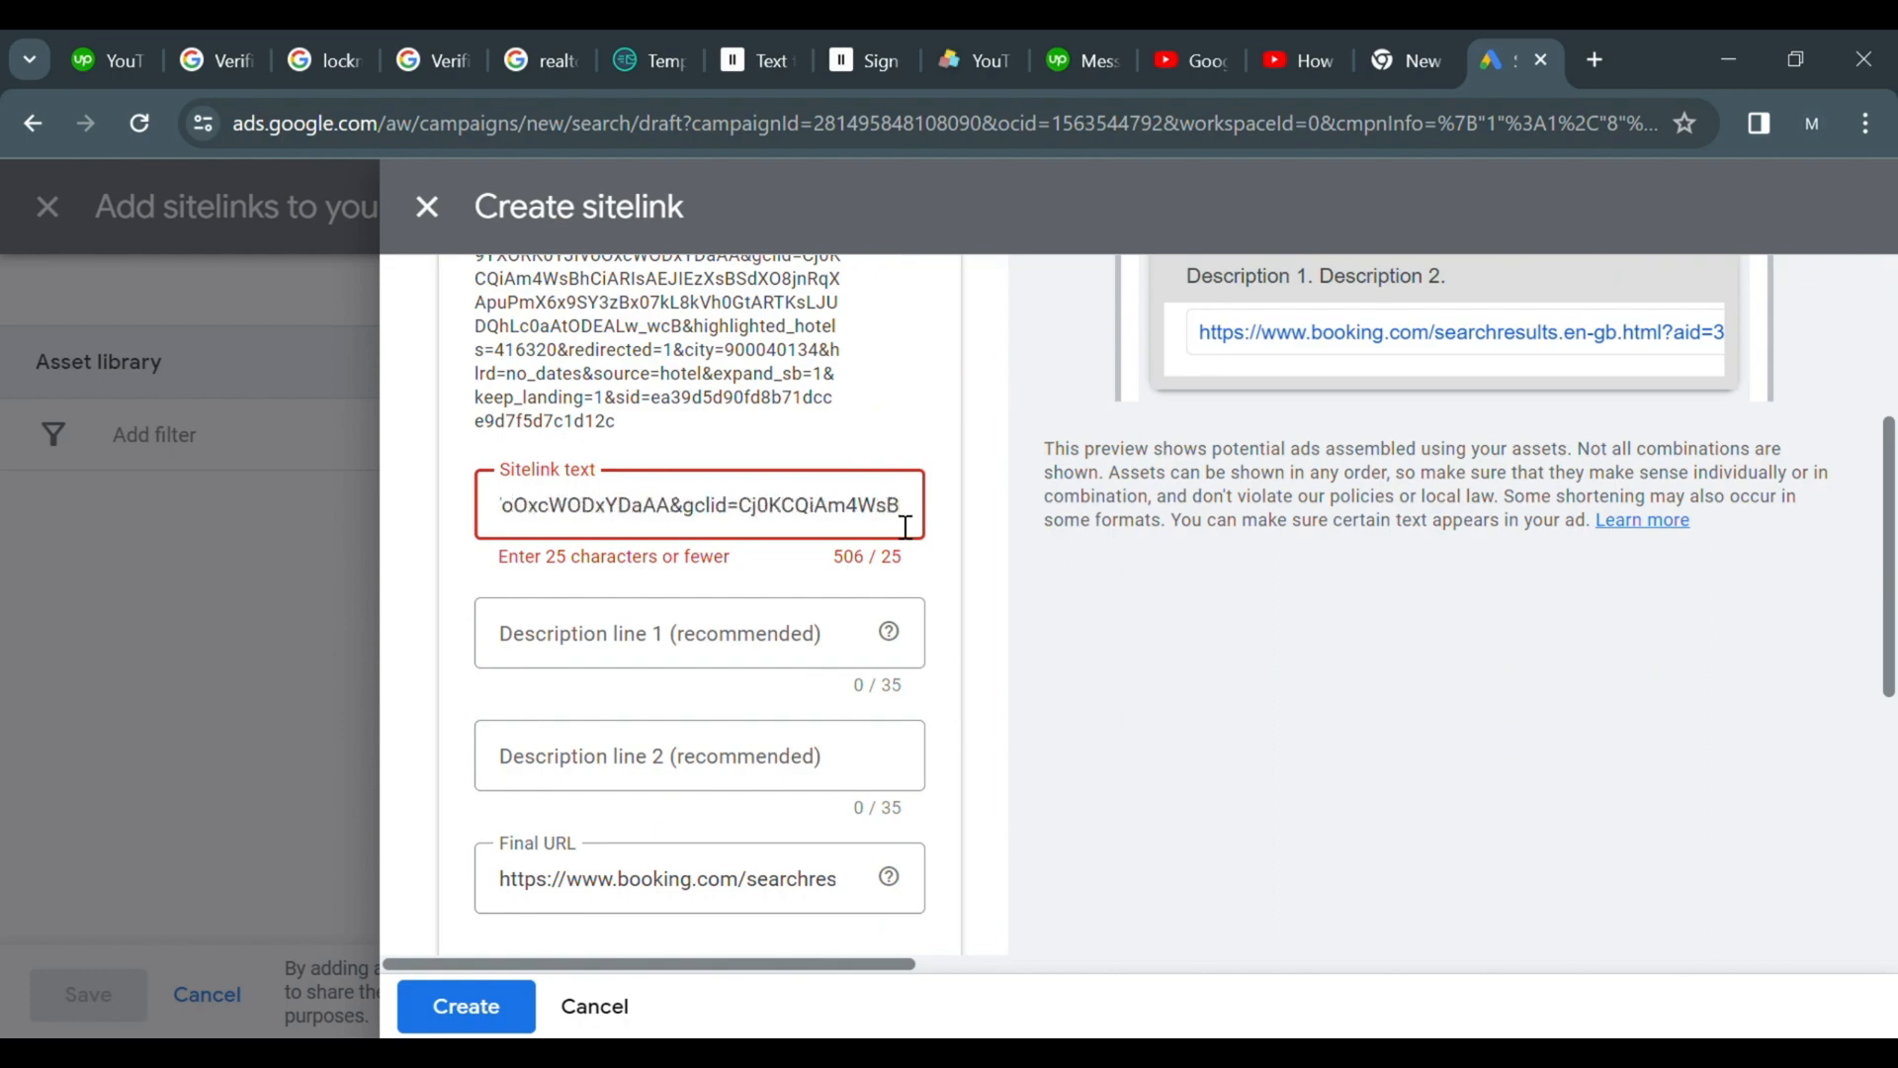
key("Right")
key("Right")
key("Right")
key("Right")
key("Right")
key("Right")
key("Right")
key("Right")
key("Right")
key("Right")
key("Right")
key("Right")
key("Right")
key("Right")
key("Right")
key("Right")
key("Right")
key("Right")
key("Right")
key("Right")
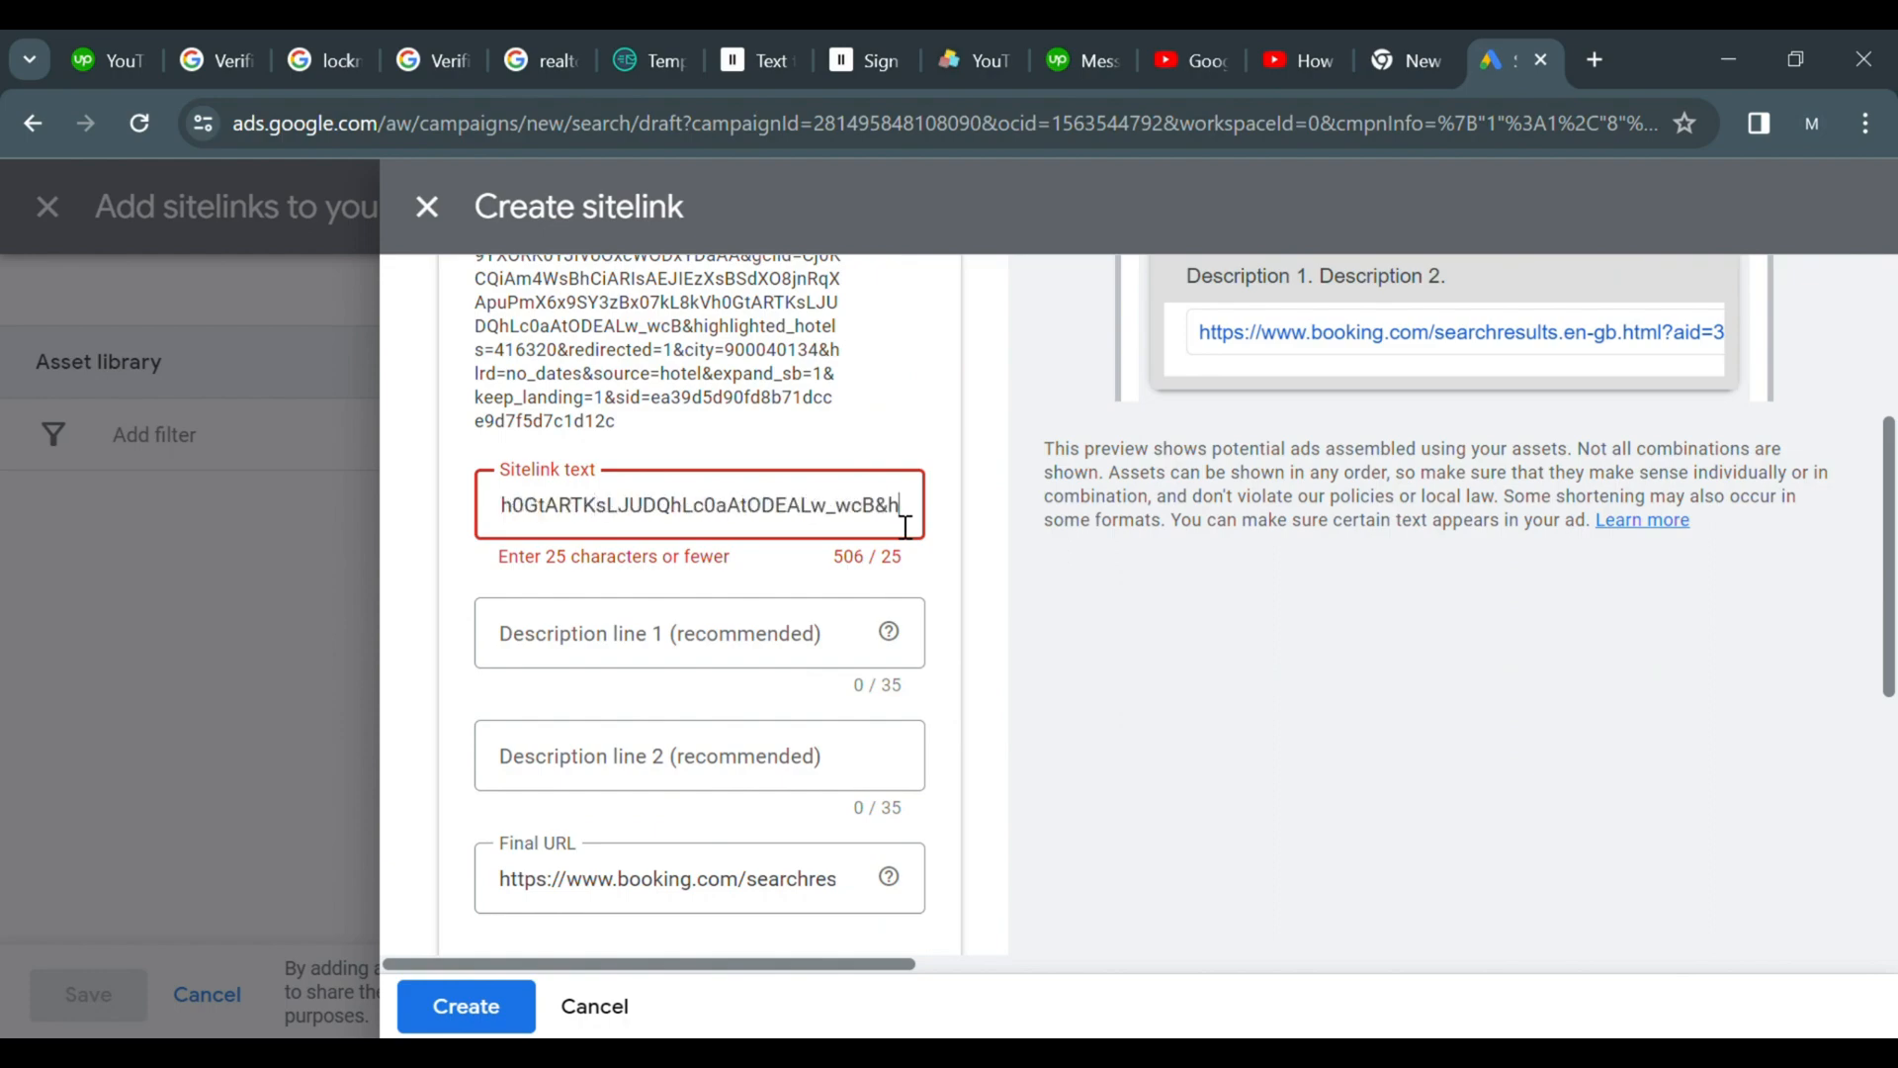
key("Right")
key("Right")
key("Right")
key("Right")
key("Right")
key("Right")
key("Right")
key("Right")
key("Right")
key("Right")
key("Right")
key("Right")
key("Right")
key("Right")
key("Right")
key("Right")
key("Right")
key("Right")
key("Right")
key("Right")
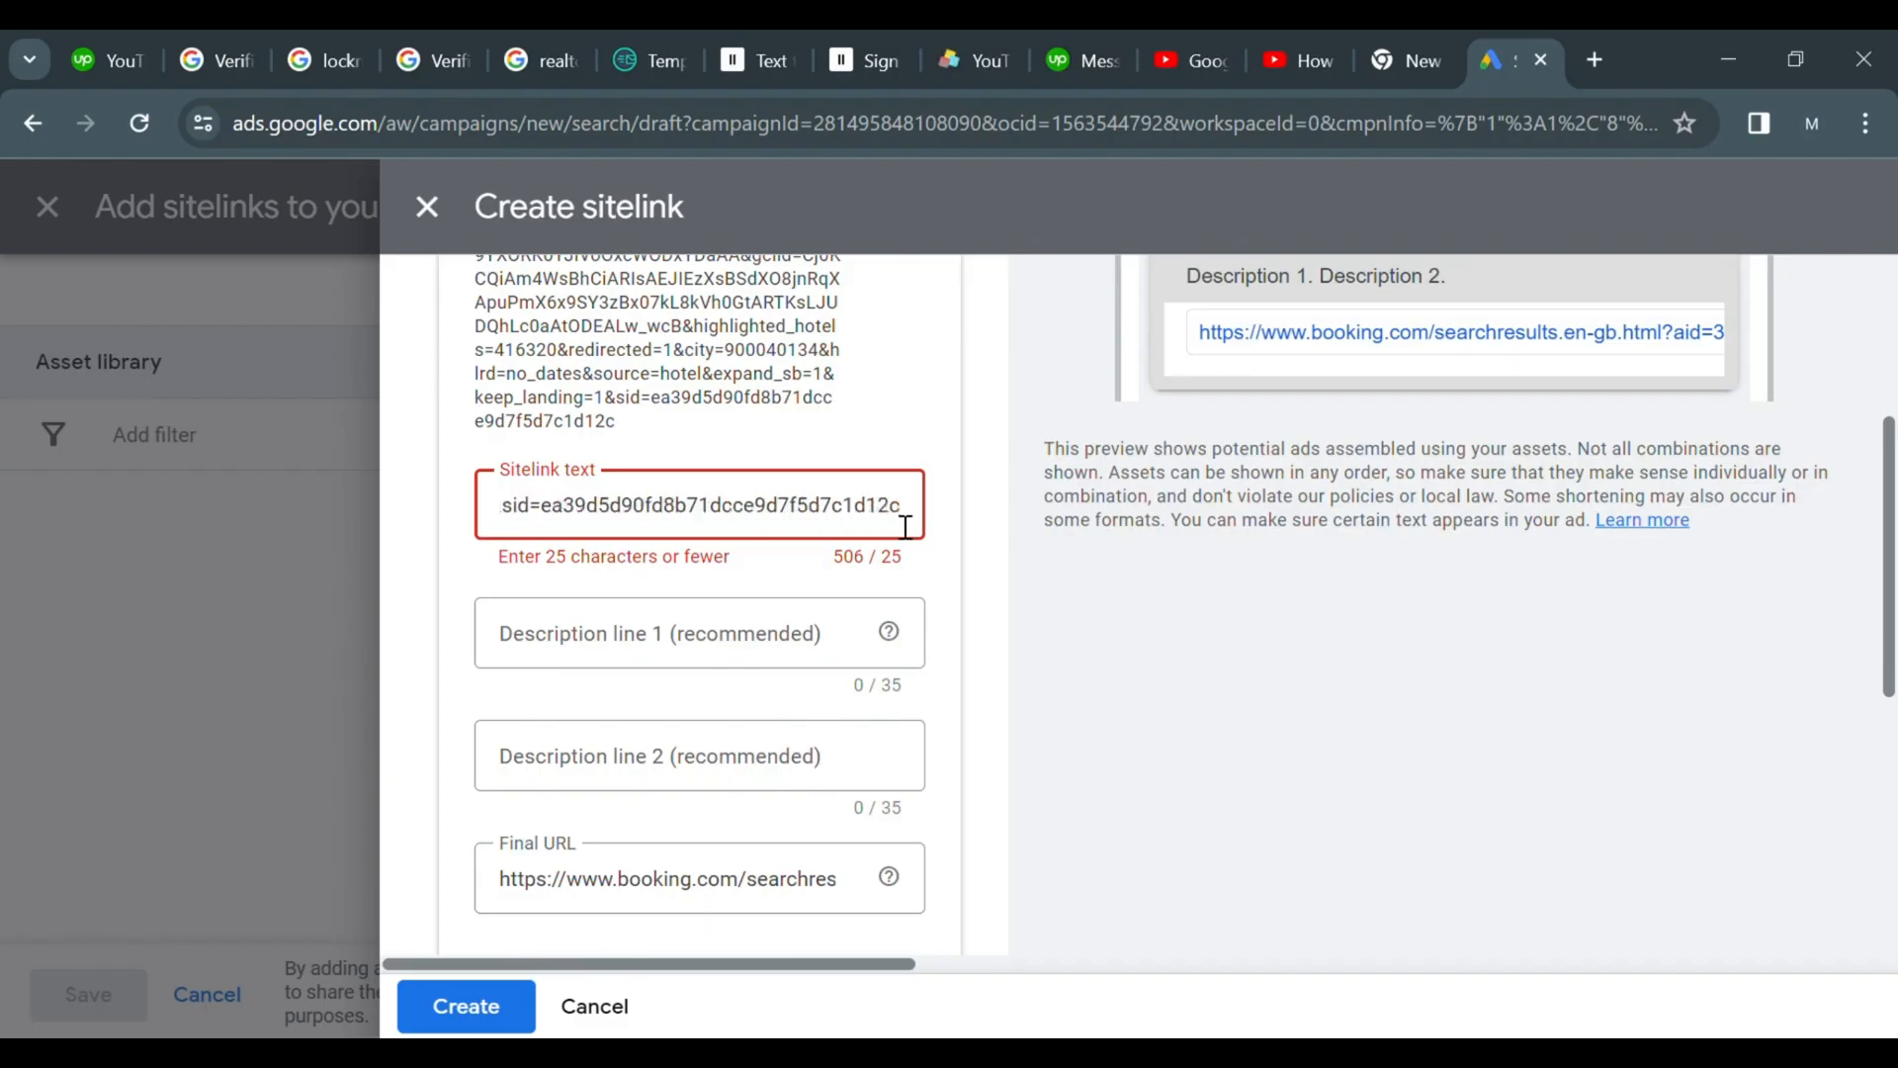
Search Google in a new tab for a link shortener and open the shrturl site
left_click(1590, 58)
left_click(915, 627)
type("link shorte")
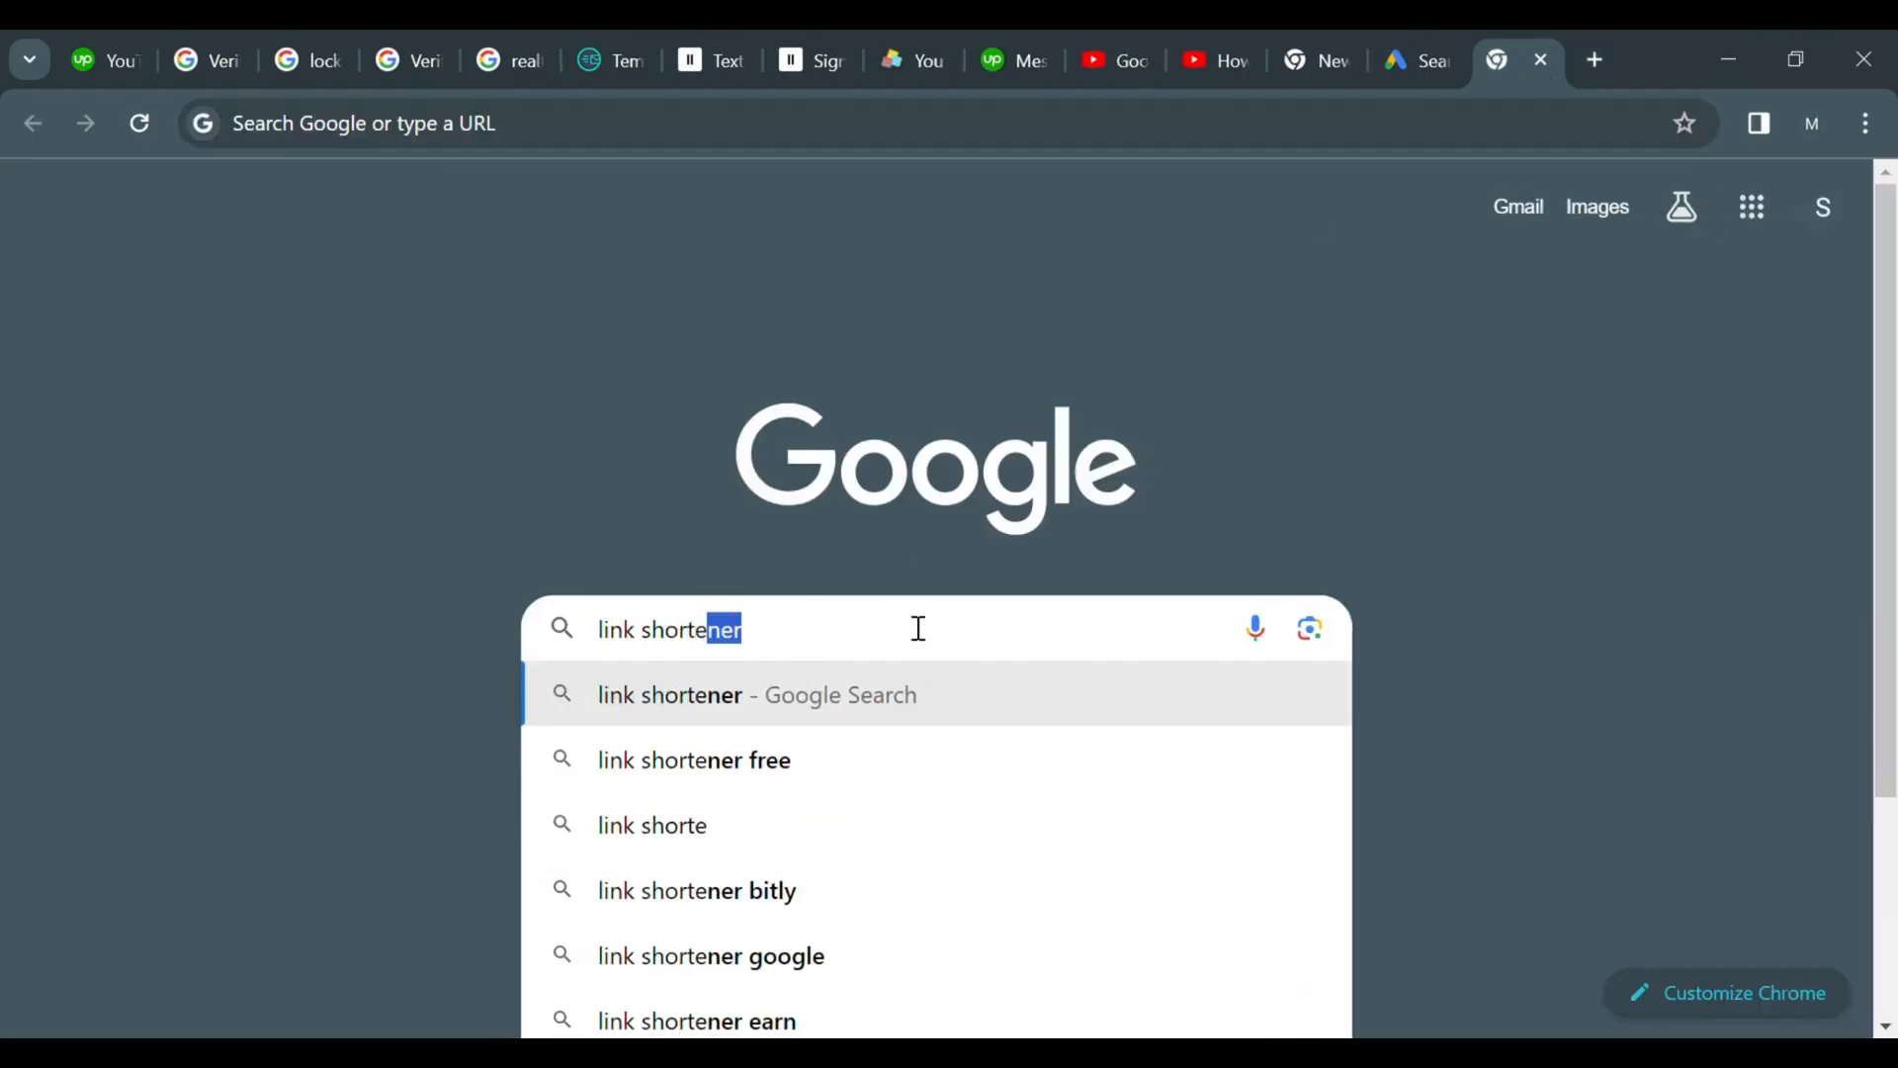
key("Return")
left_click(286, 556)
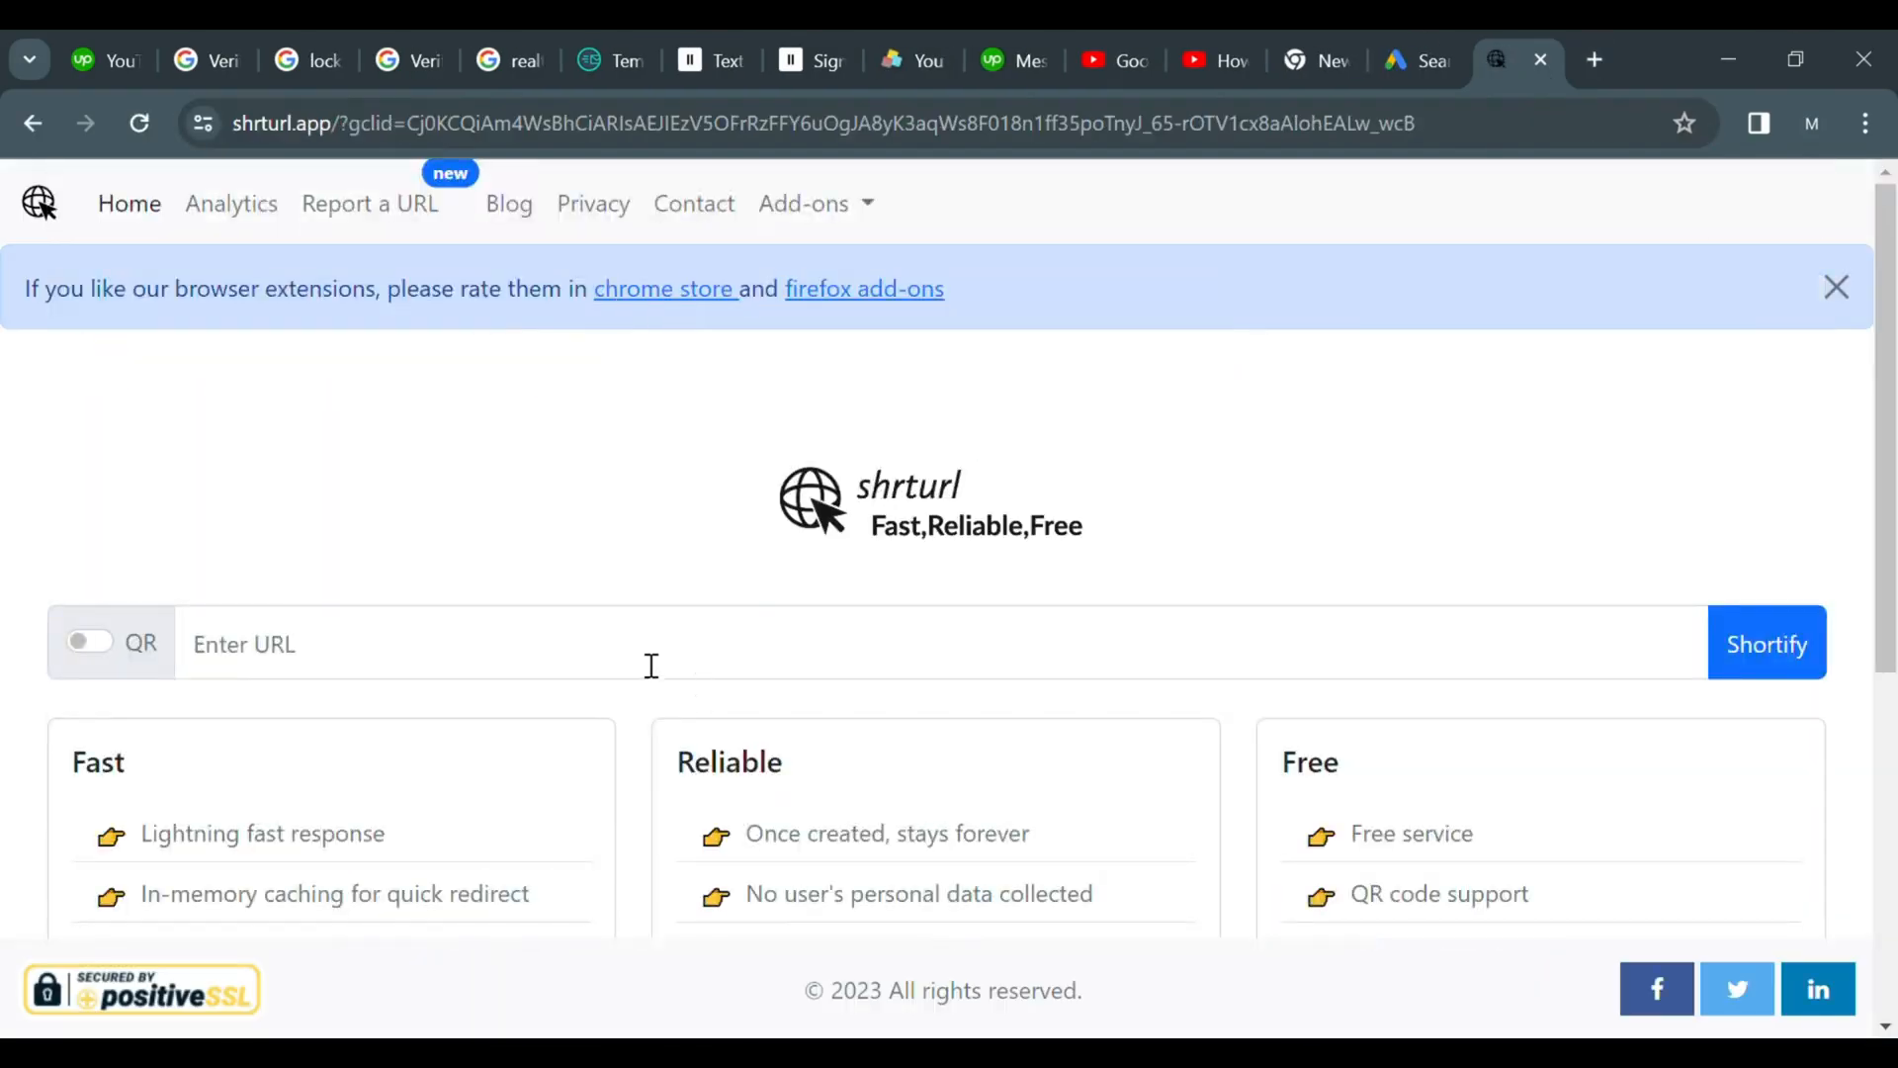
Shorten the Booking.com address with shrturl and copy the resulting short link
key("ctrl+v")
left_click(1774, 657)
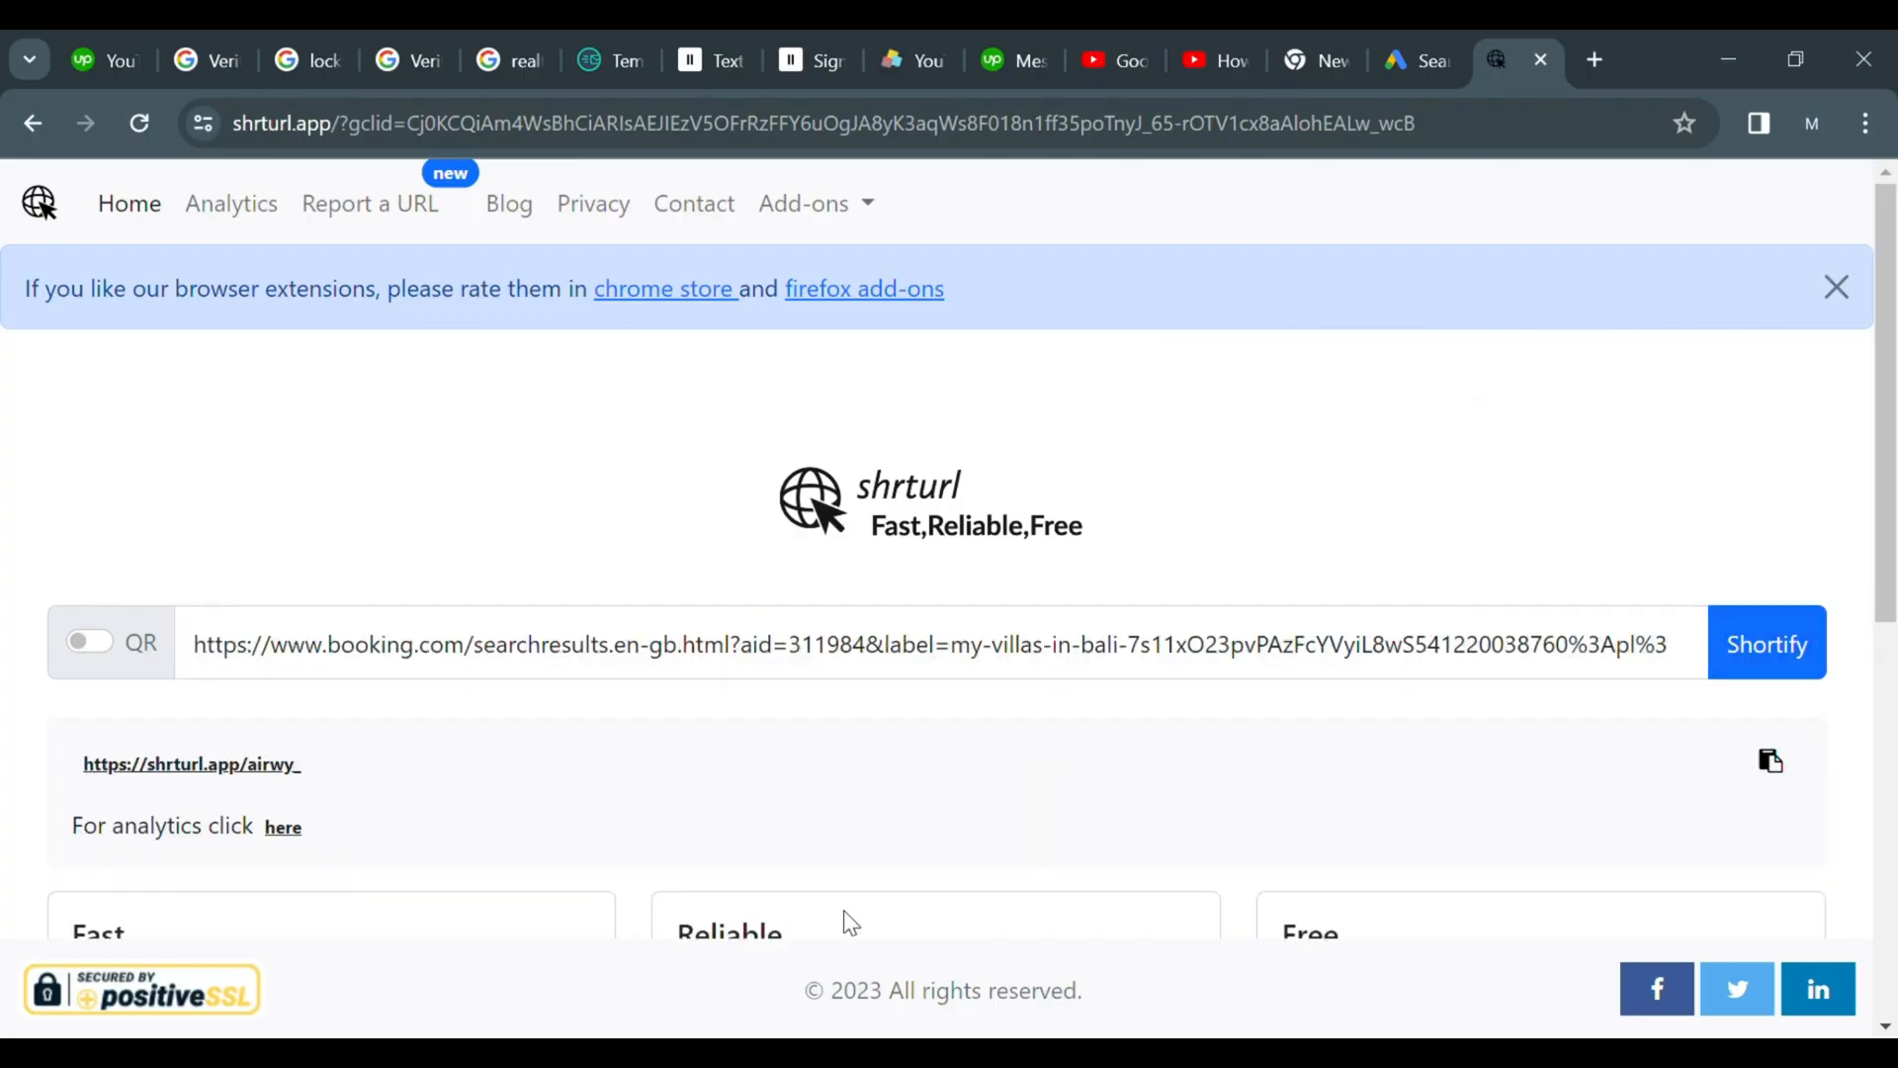
left_click(1770, 761)
left_click(1418, 60)
left_click_drag(862, 509, 481, 516)
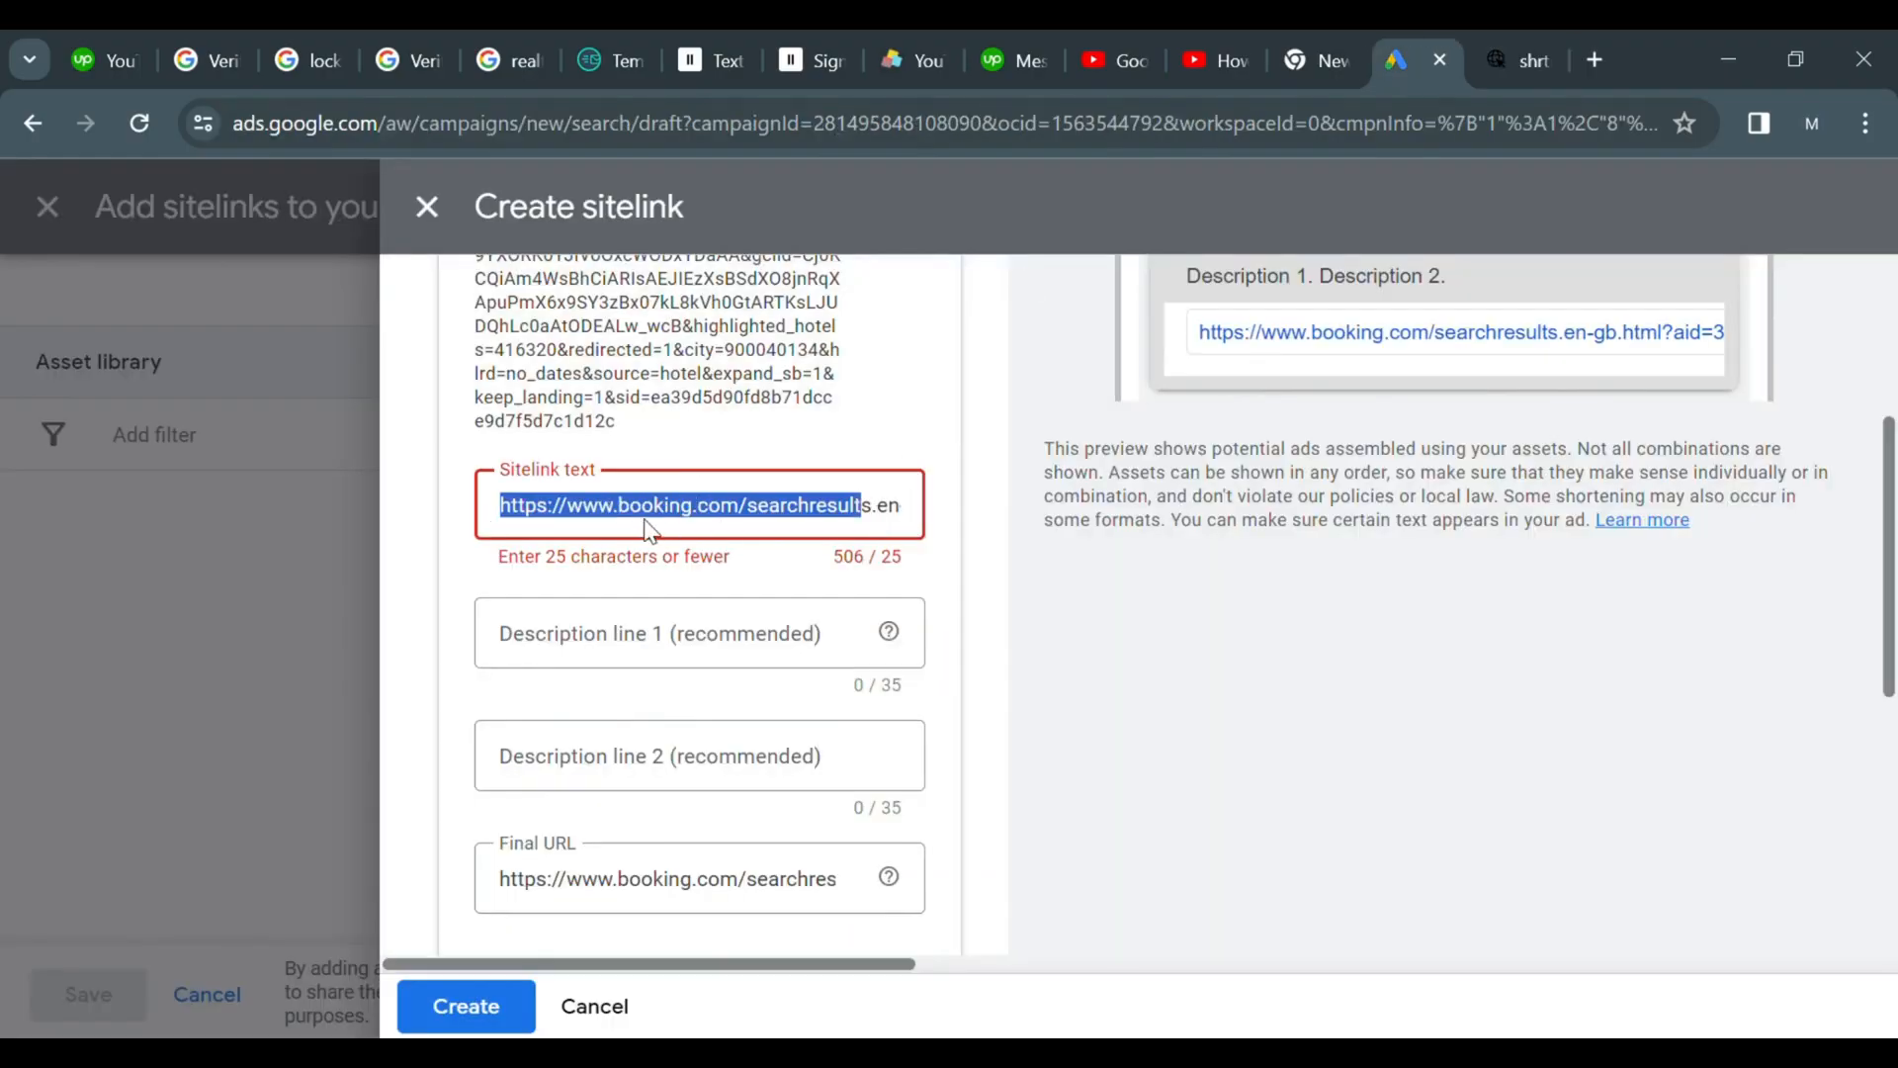
key("ctrl+a")
key("BackSpace")
key("ctrl+v")
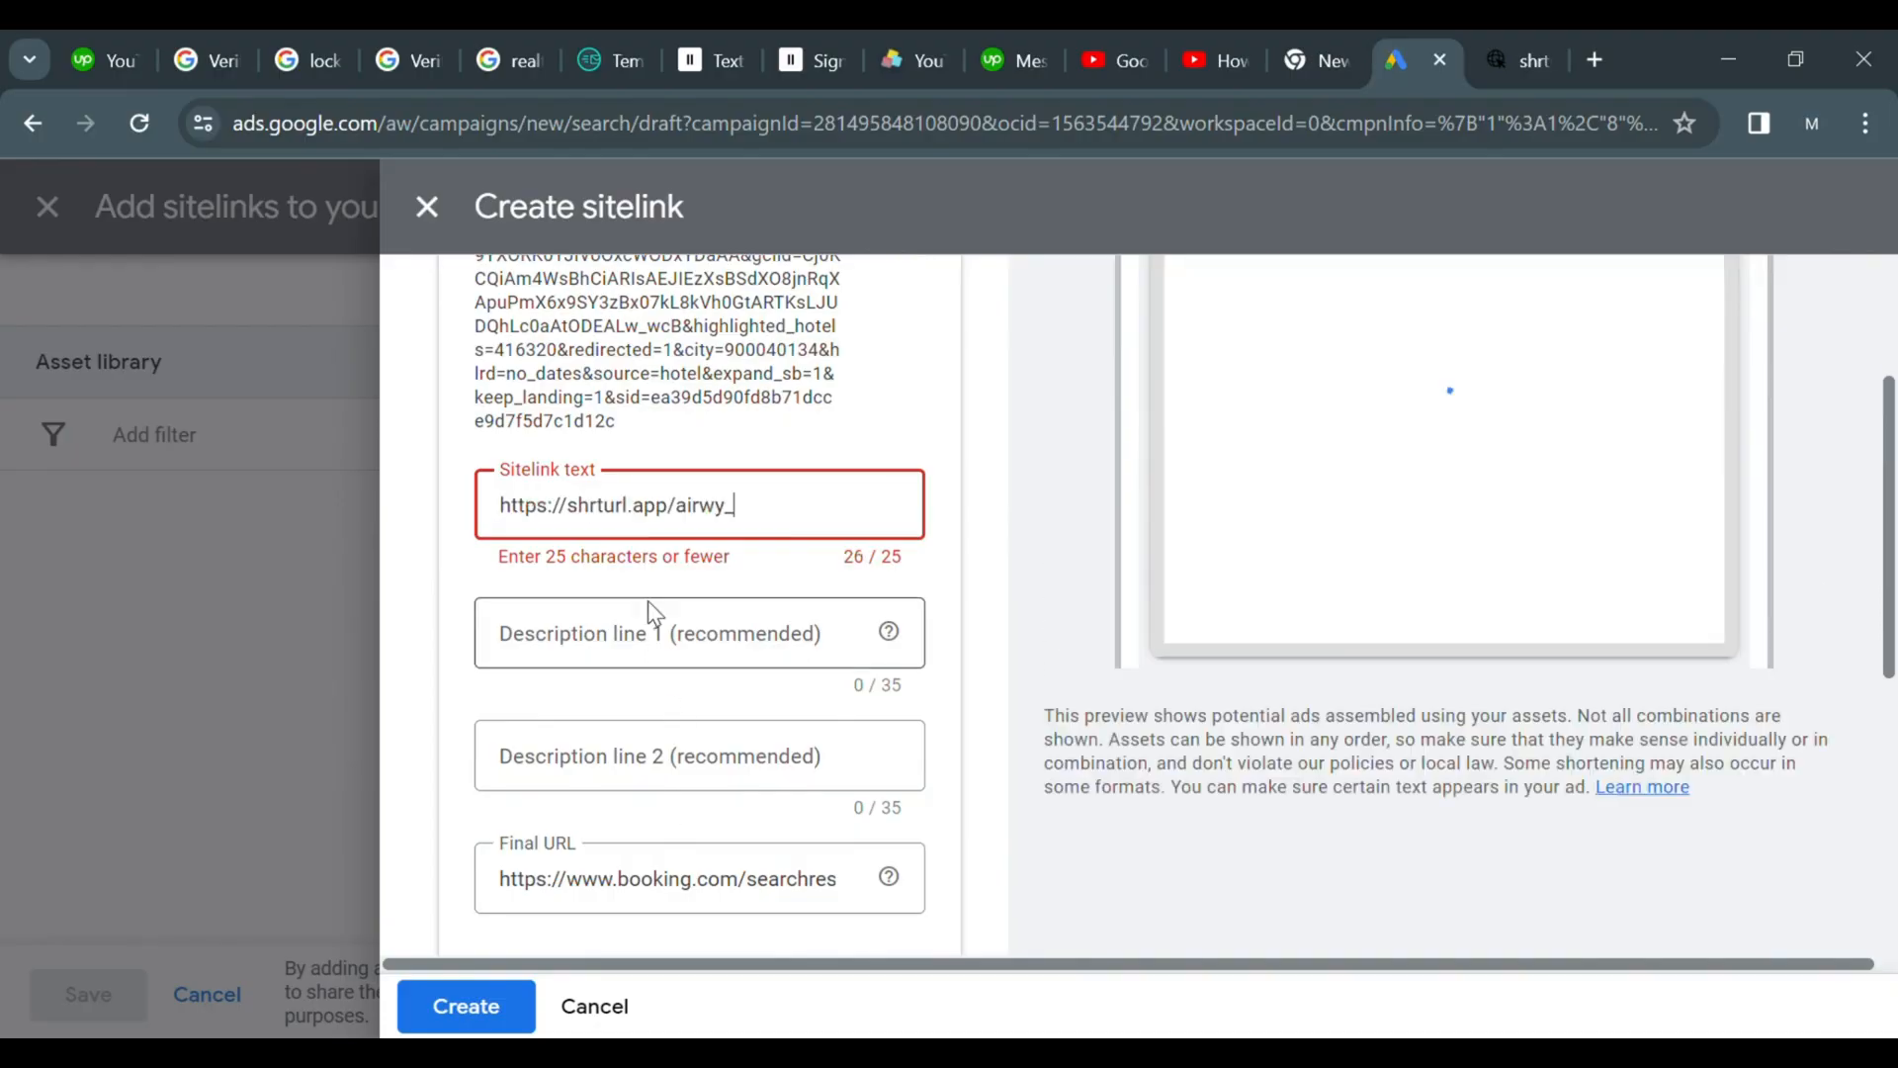
key("BackSpace")
key("BackSpace")
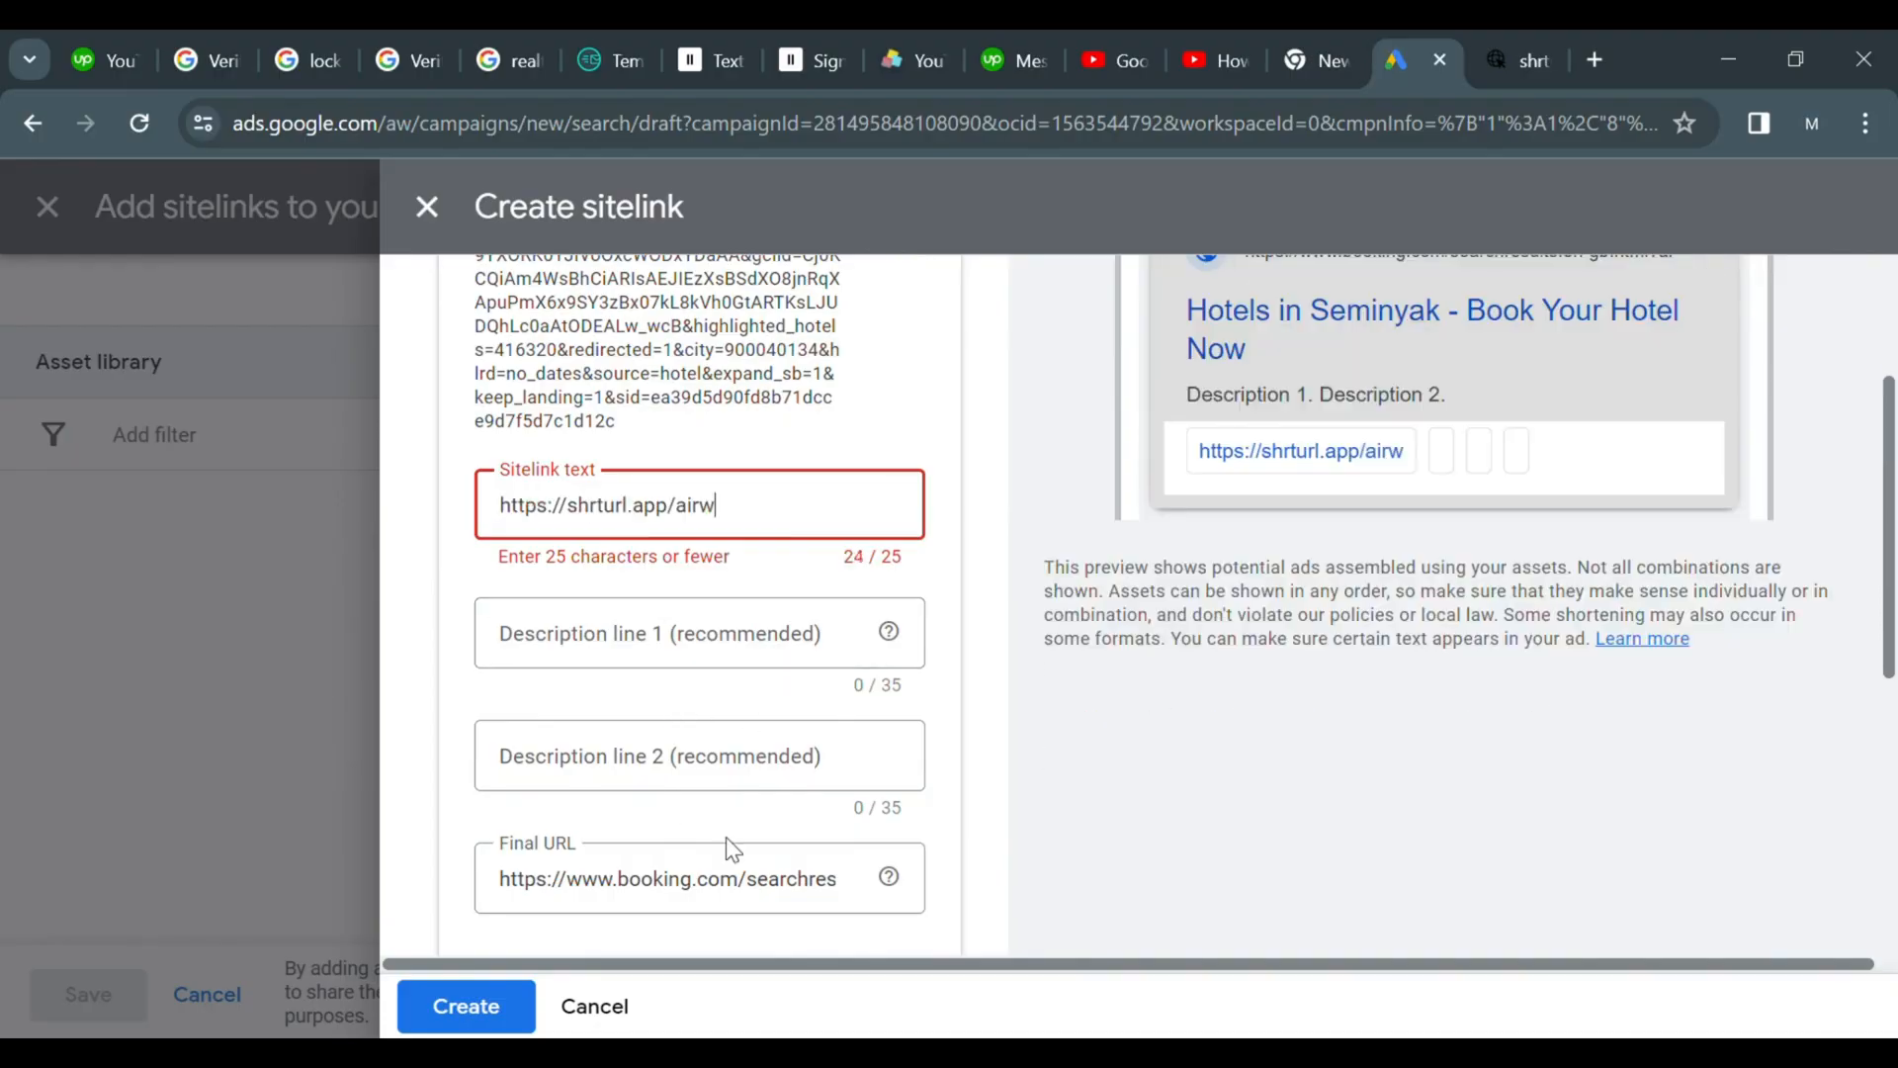
Clear the sitelink's Final URL field
left_click(757, 895)
key("End")
key("ctrl+a")
key("BackSpace")
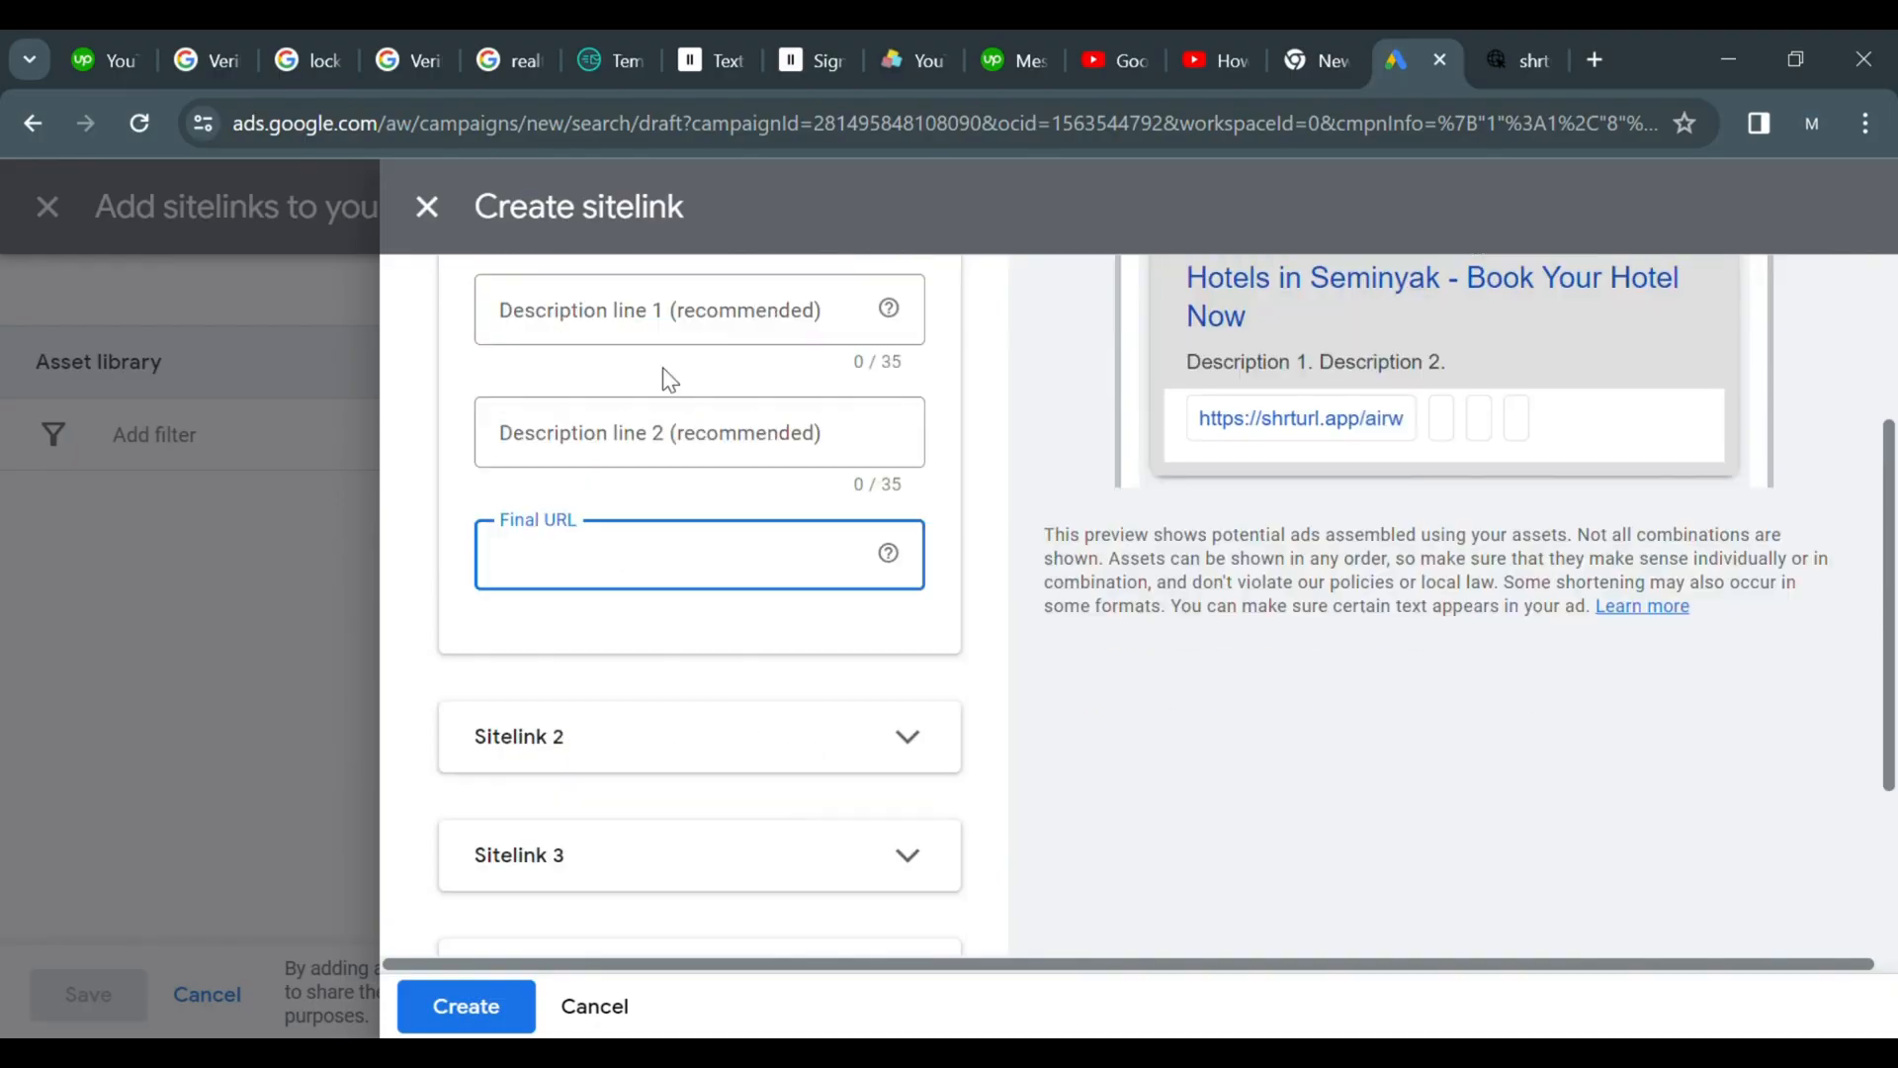
scroll(830, 491, "up", 3)
left_click(829, 491)
key("BackSpace")
key("BackSpace")
key("BackSpace")
key("BackSpace")
key("BackSpace")
key("BackSpace")
key("BackSpace")
key("BackSpace")
key("BackSpace")
key("BackSpace")
key("BackSpace")
key("BackSpace")
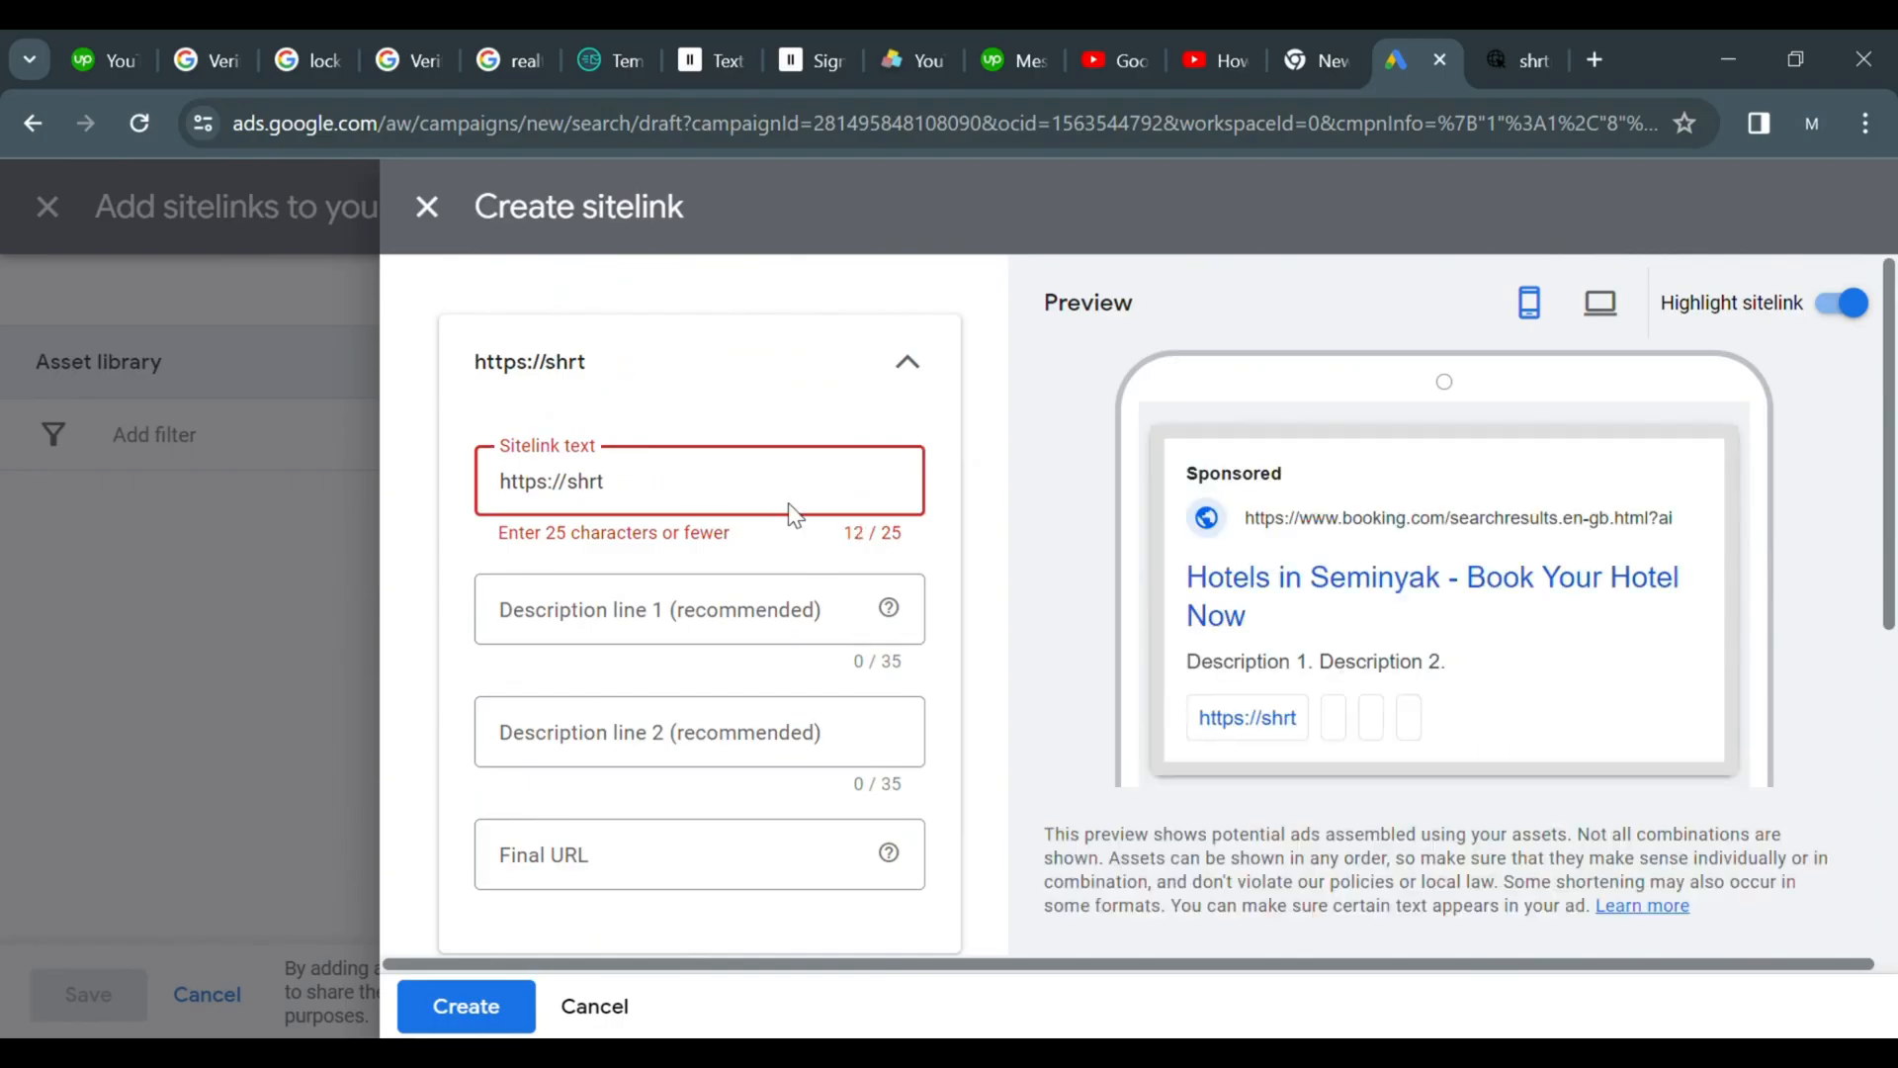
key("ctrl+a")
key("BackSpace")
key("ctrl+v")
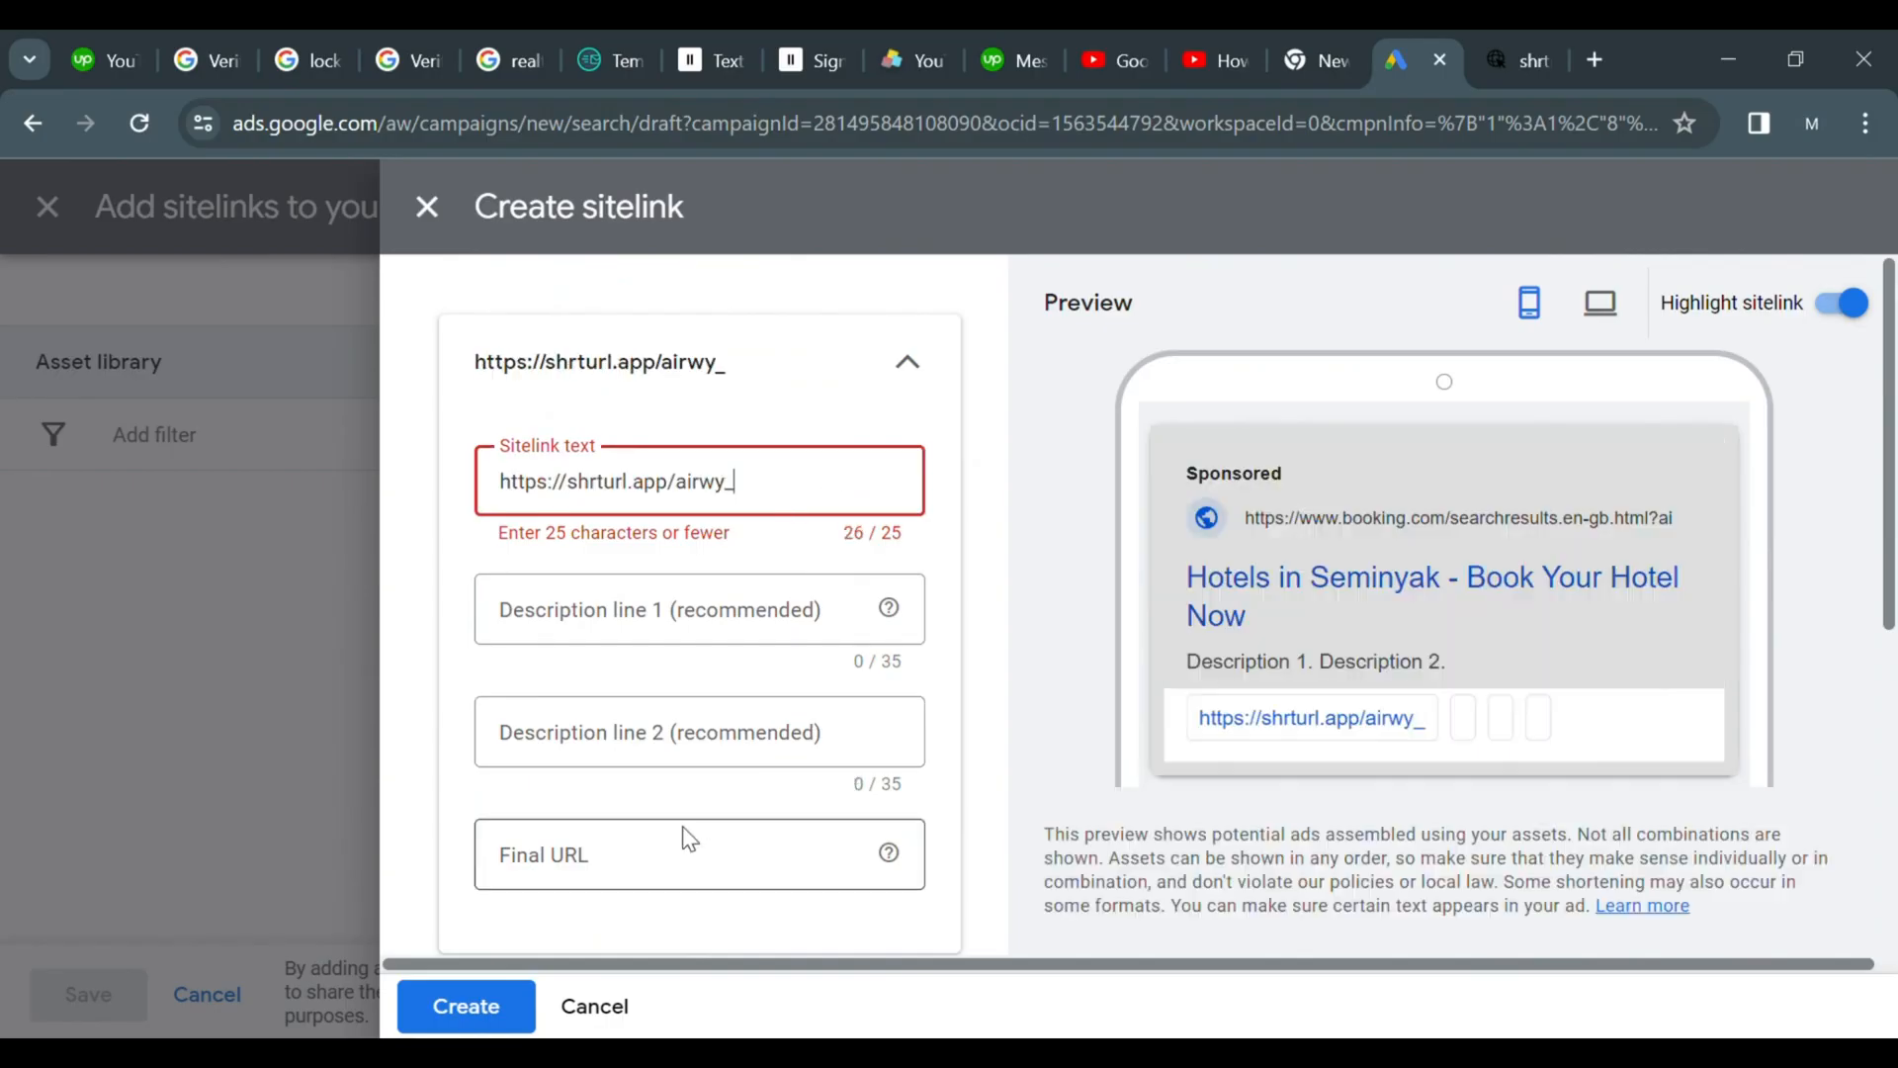
Paste the short link as the Final URL and remove the trailing underscore from the sitelink text
left_click(672, 839)
key("ctrl+v")
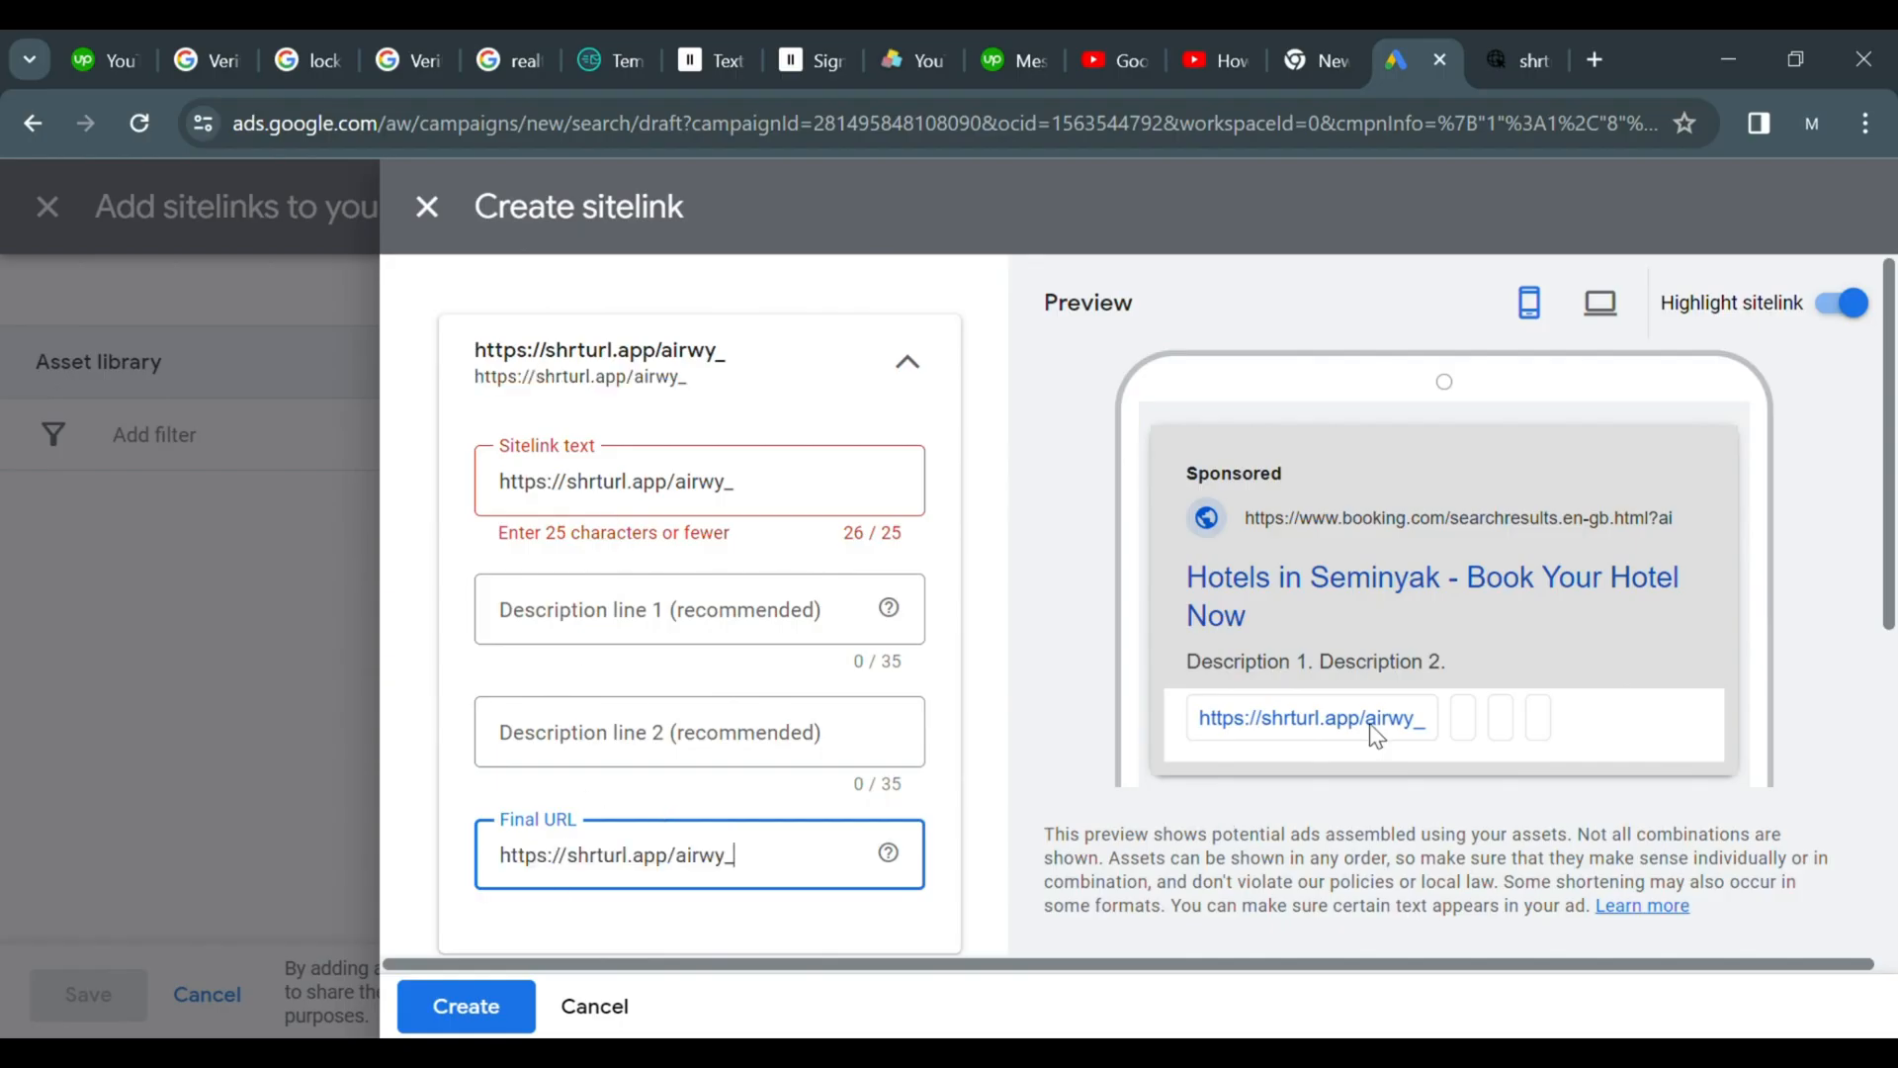
scroll(1188, 715, "down", 7)
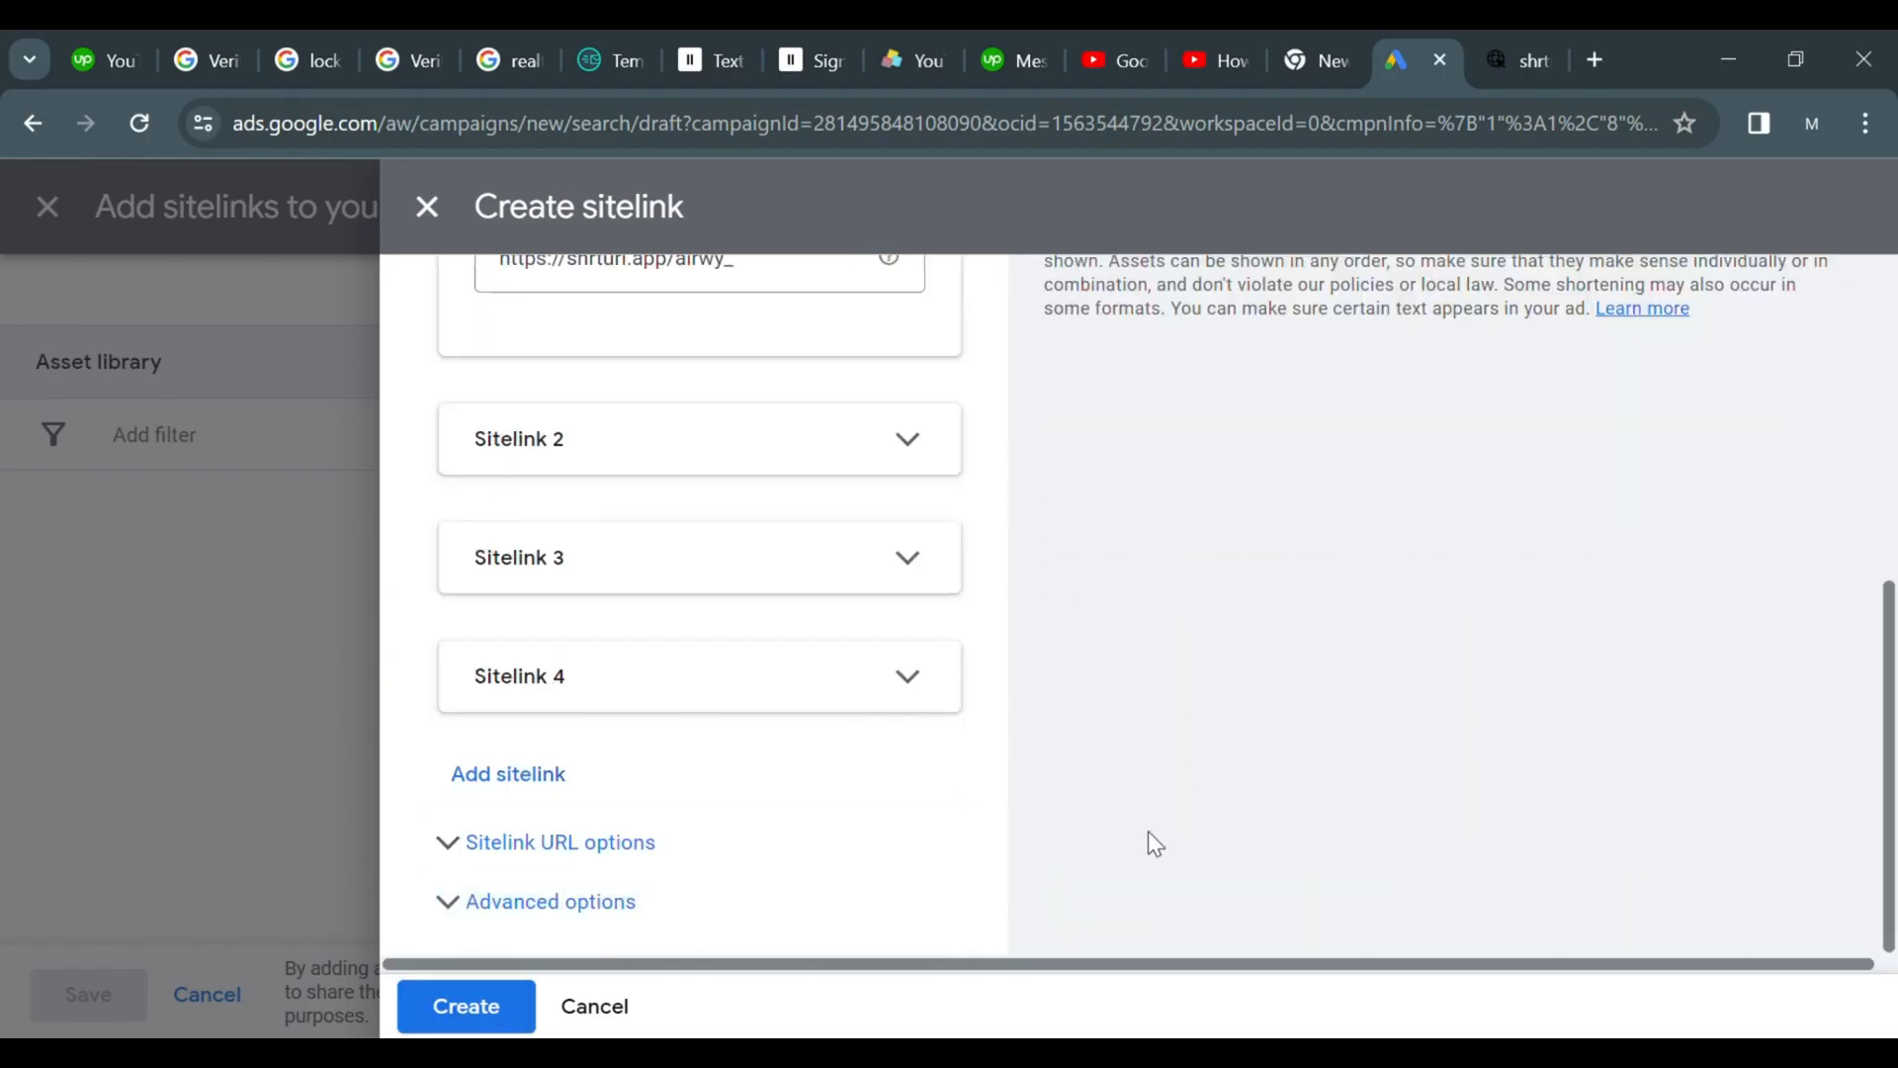
scroll(1148, 838, "up", 7)
left_click(782, 507)
key("BackSpace")
Create the sitelink and save it to the campaign
scroll(782, 506, "down", 6)
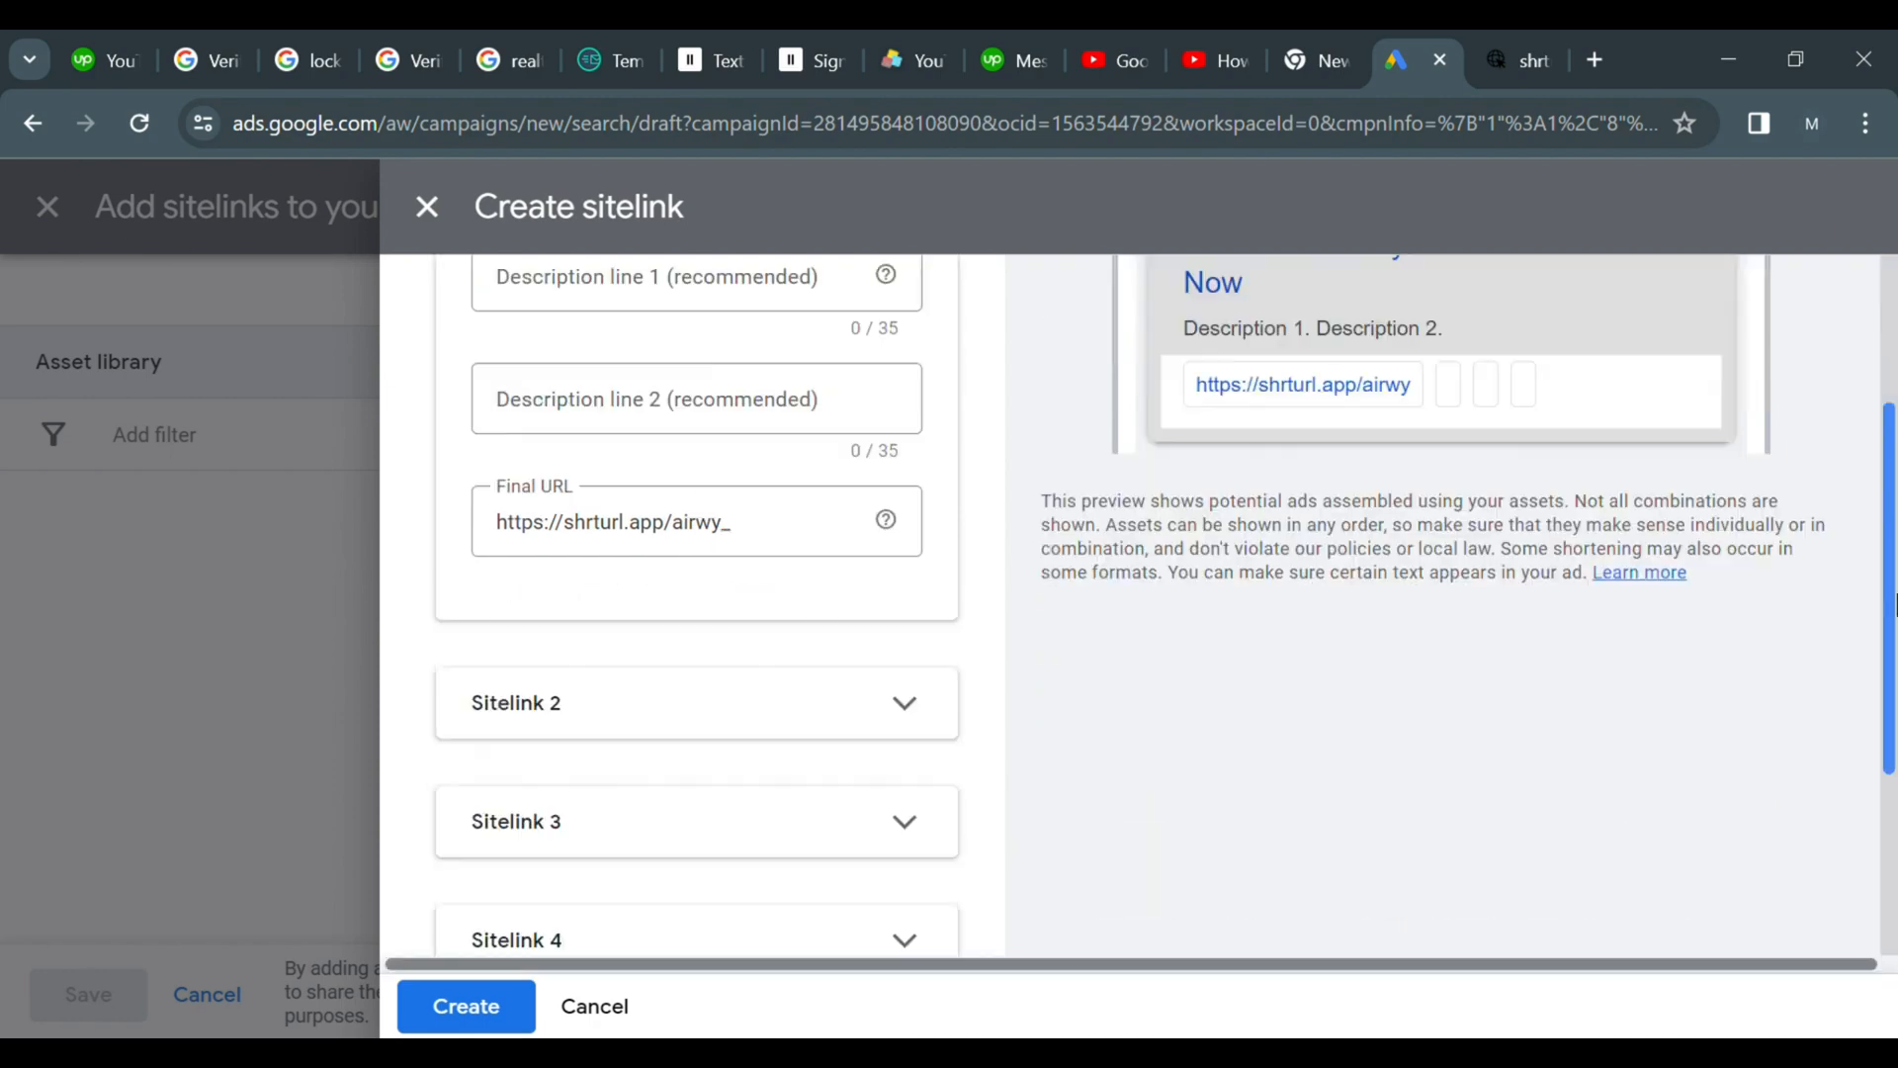
left_click(465, 1006)
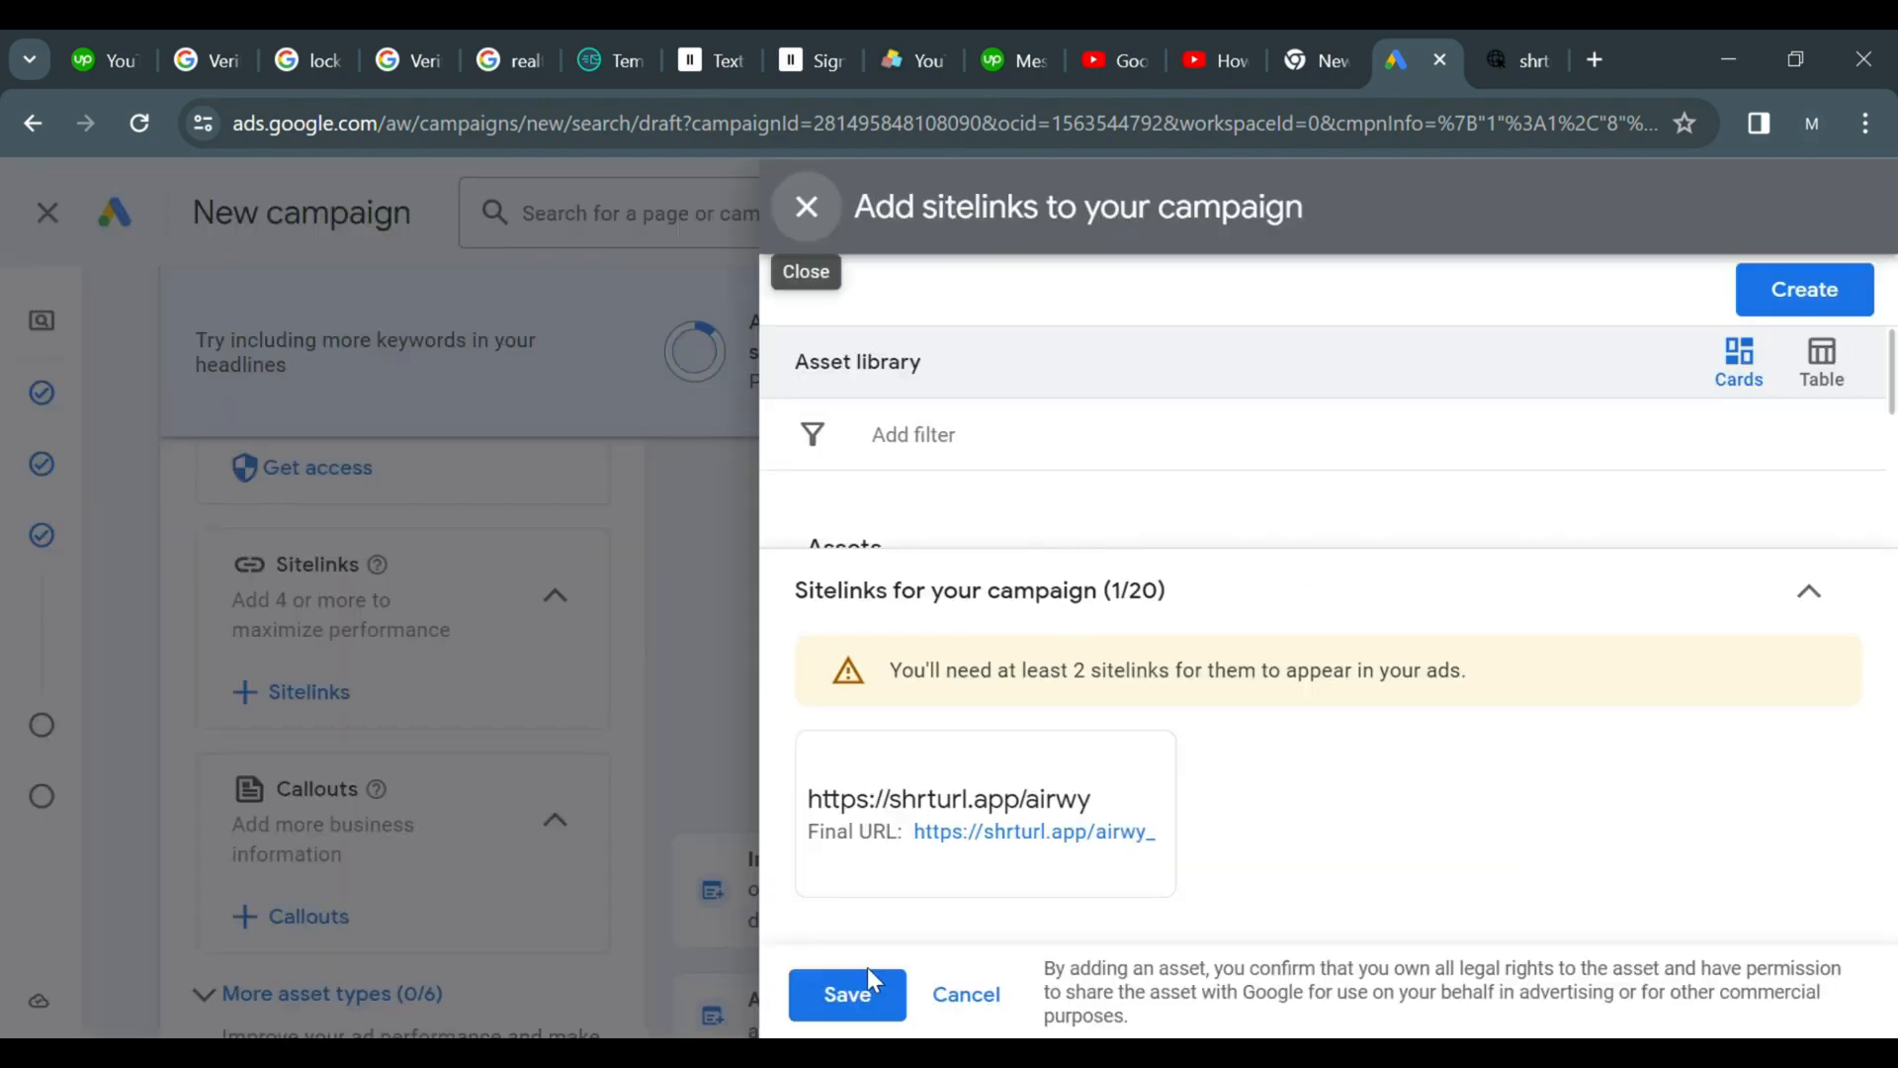
left_click(848, 992)
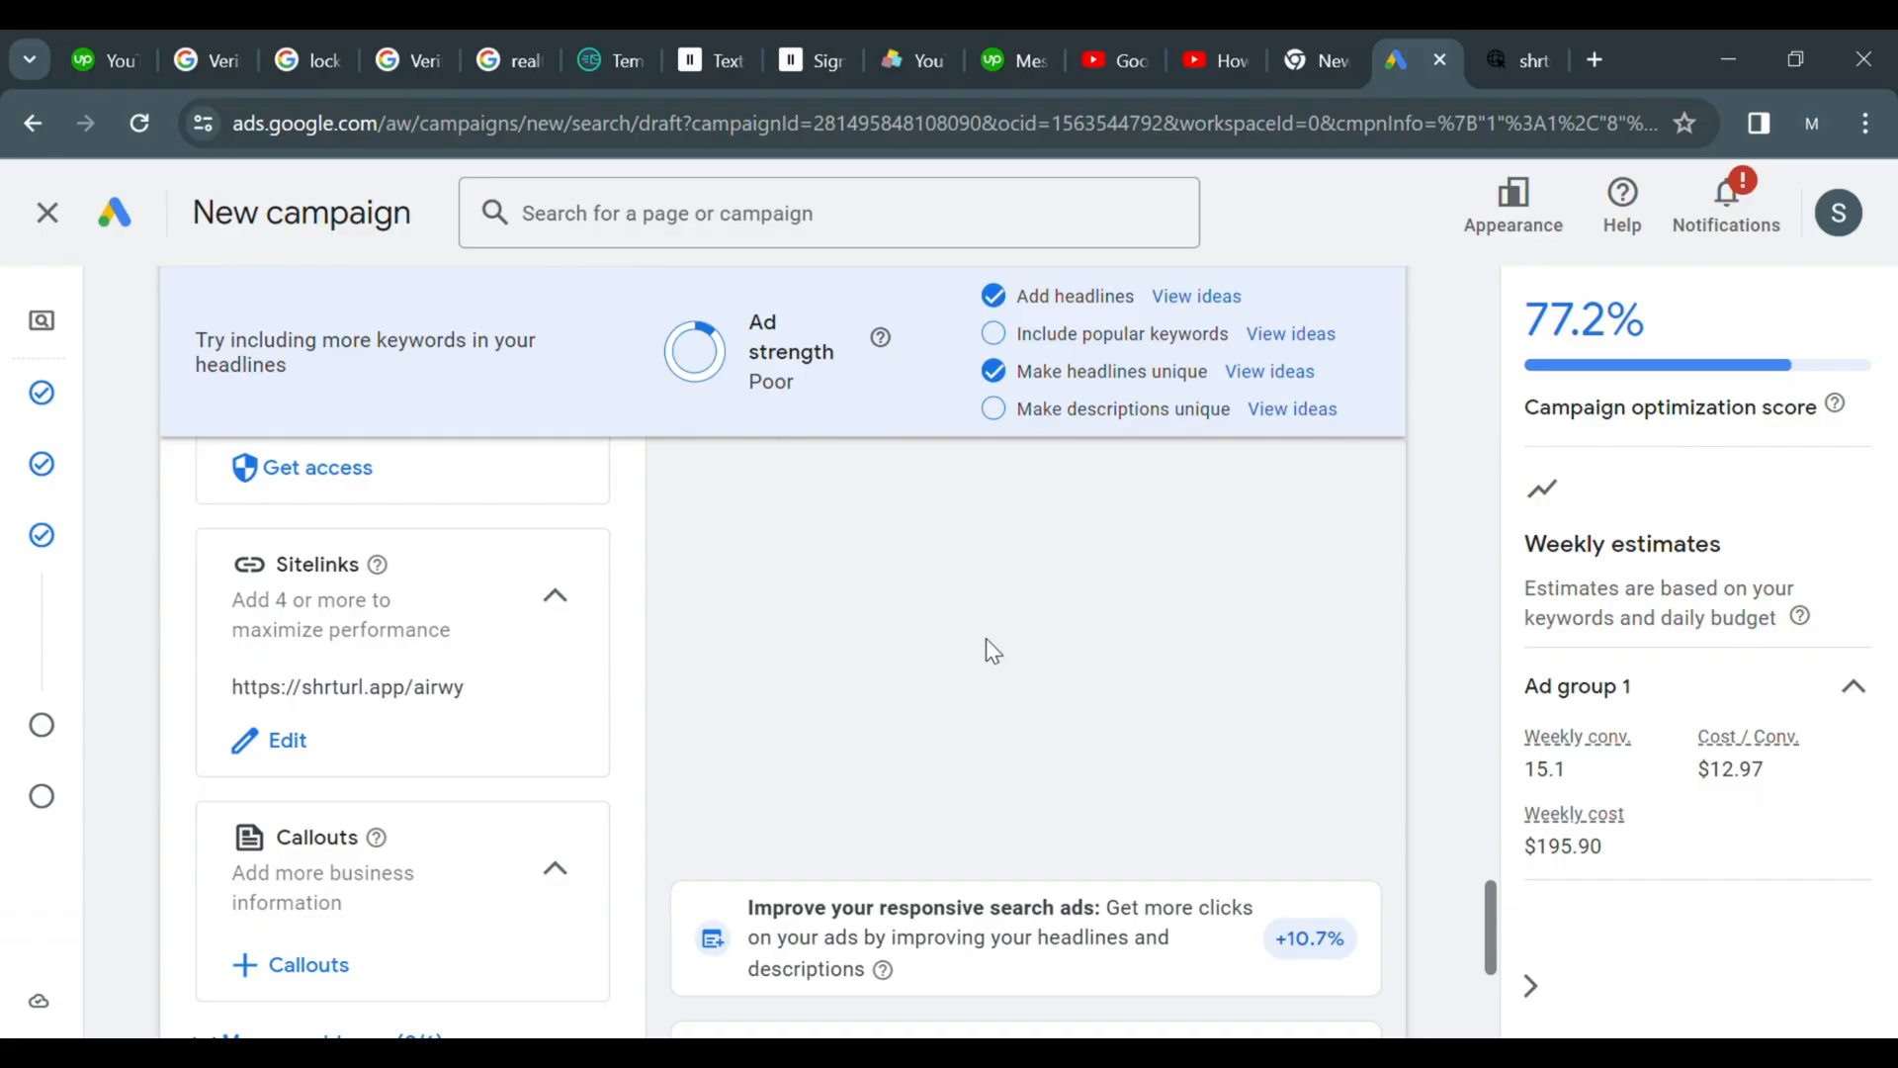
left_click_drag(1491, 898, 1493, 945)
left_click(337, 620)
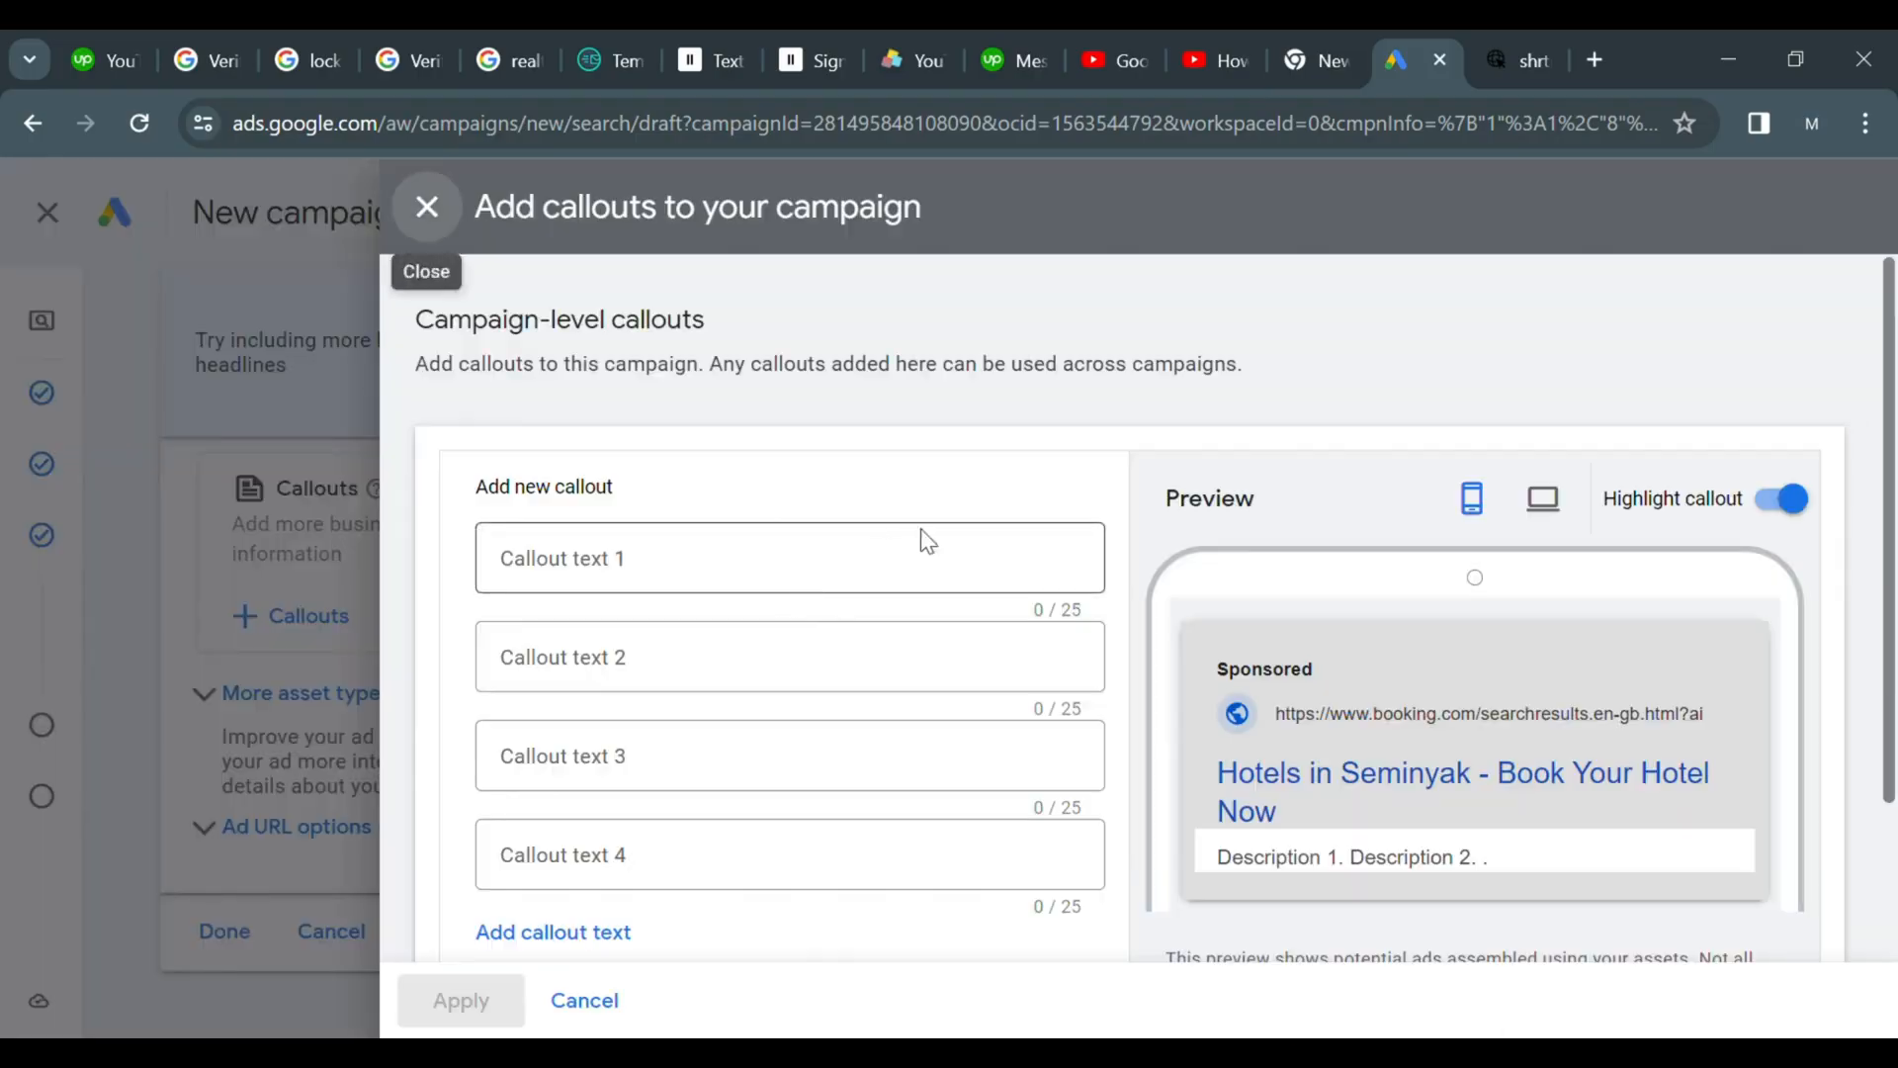
left_click(424, 203)
Proceed from the ads step to the Budget step
scroll(263, 648, "down", 1)
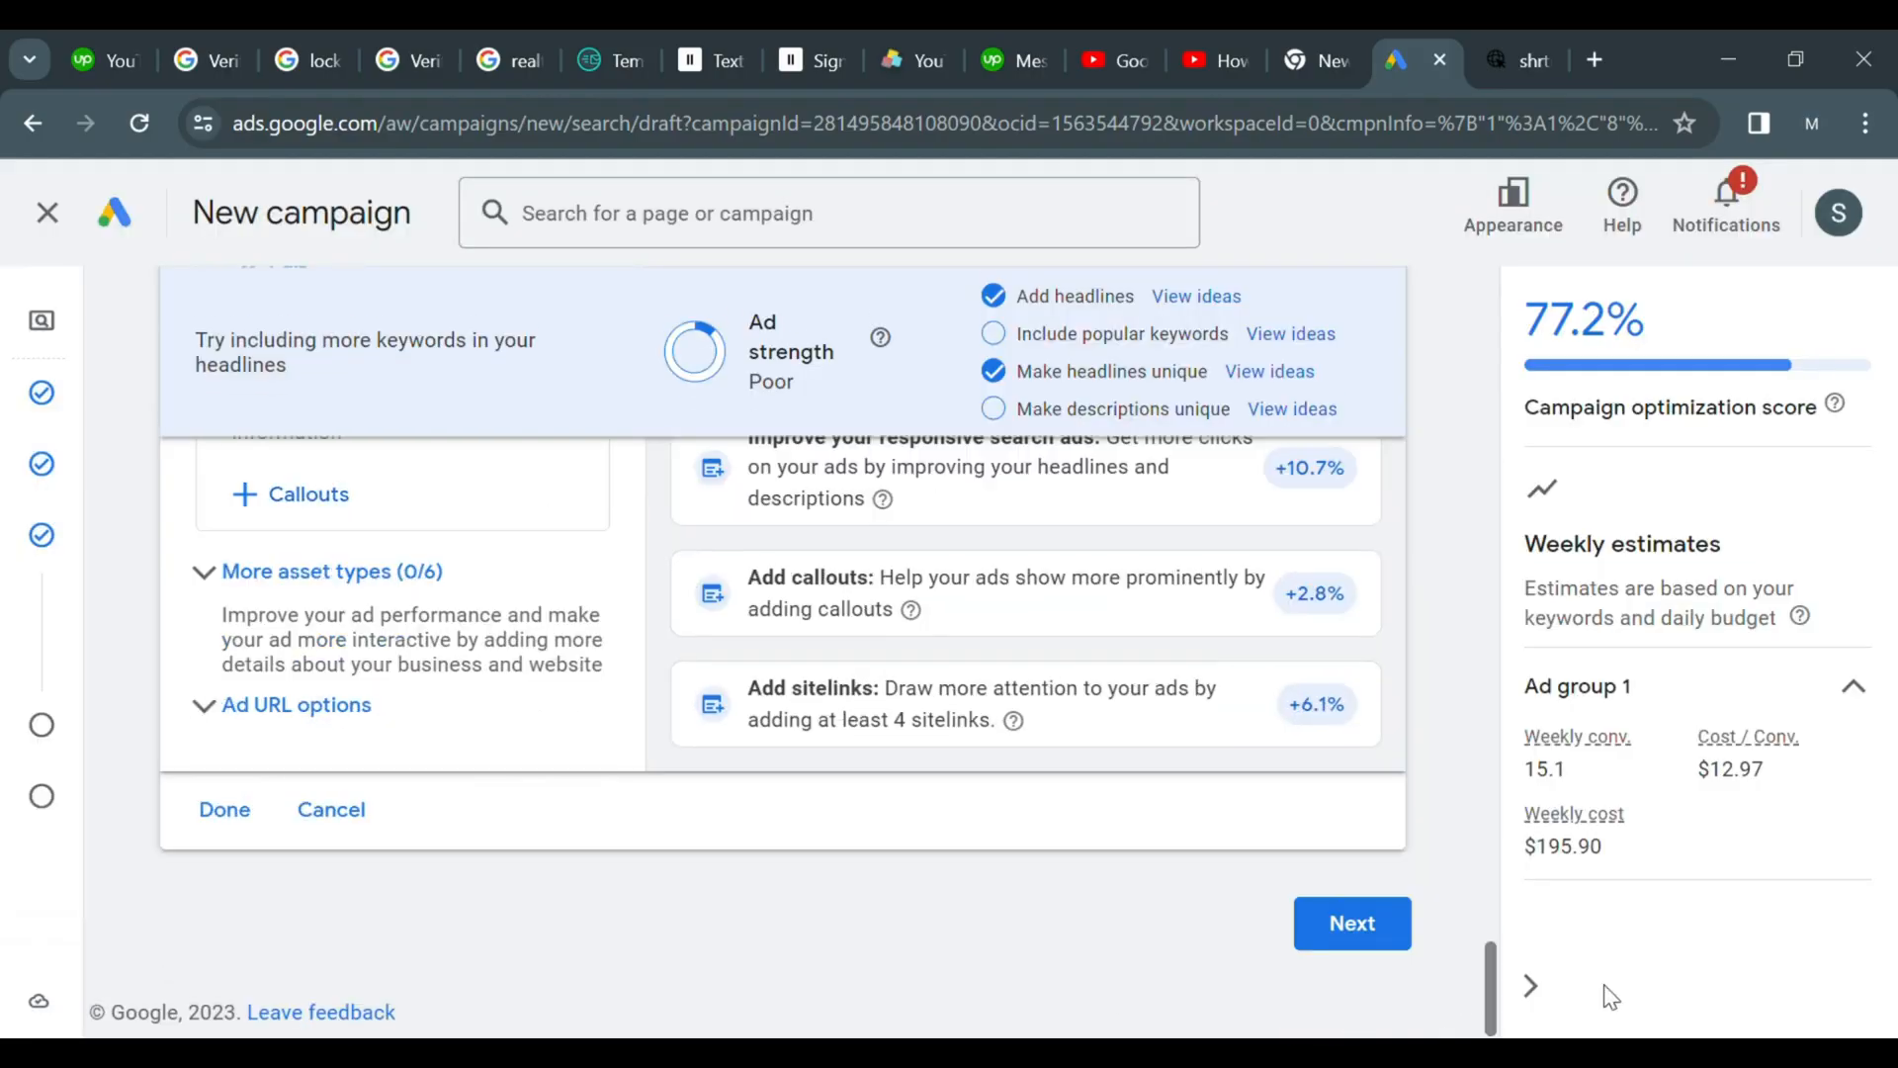
left_click(1386, 941)
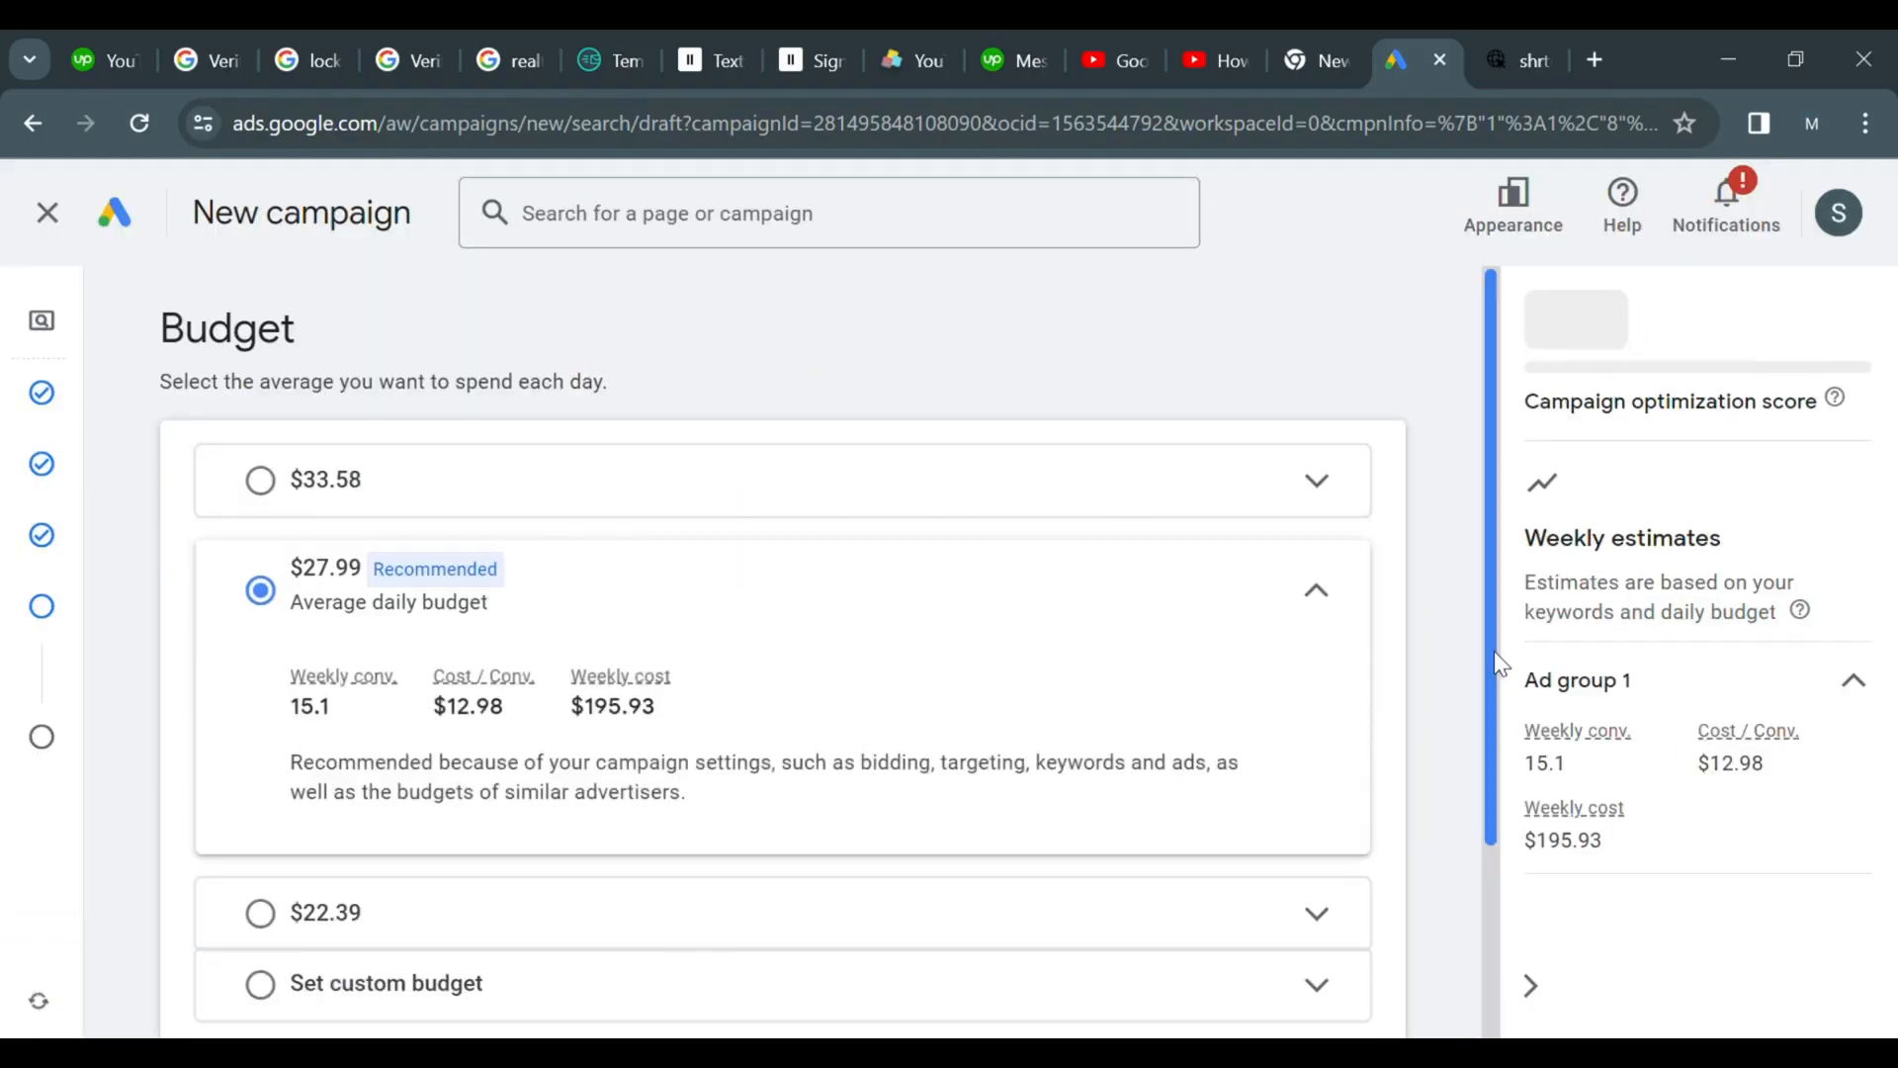
left_click_drag(1493, 651, 1495, 686)
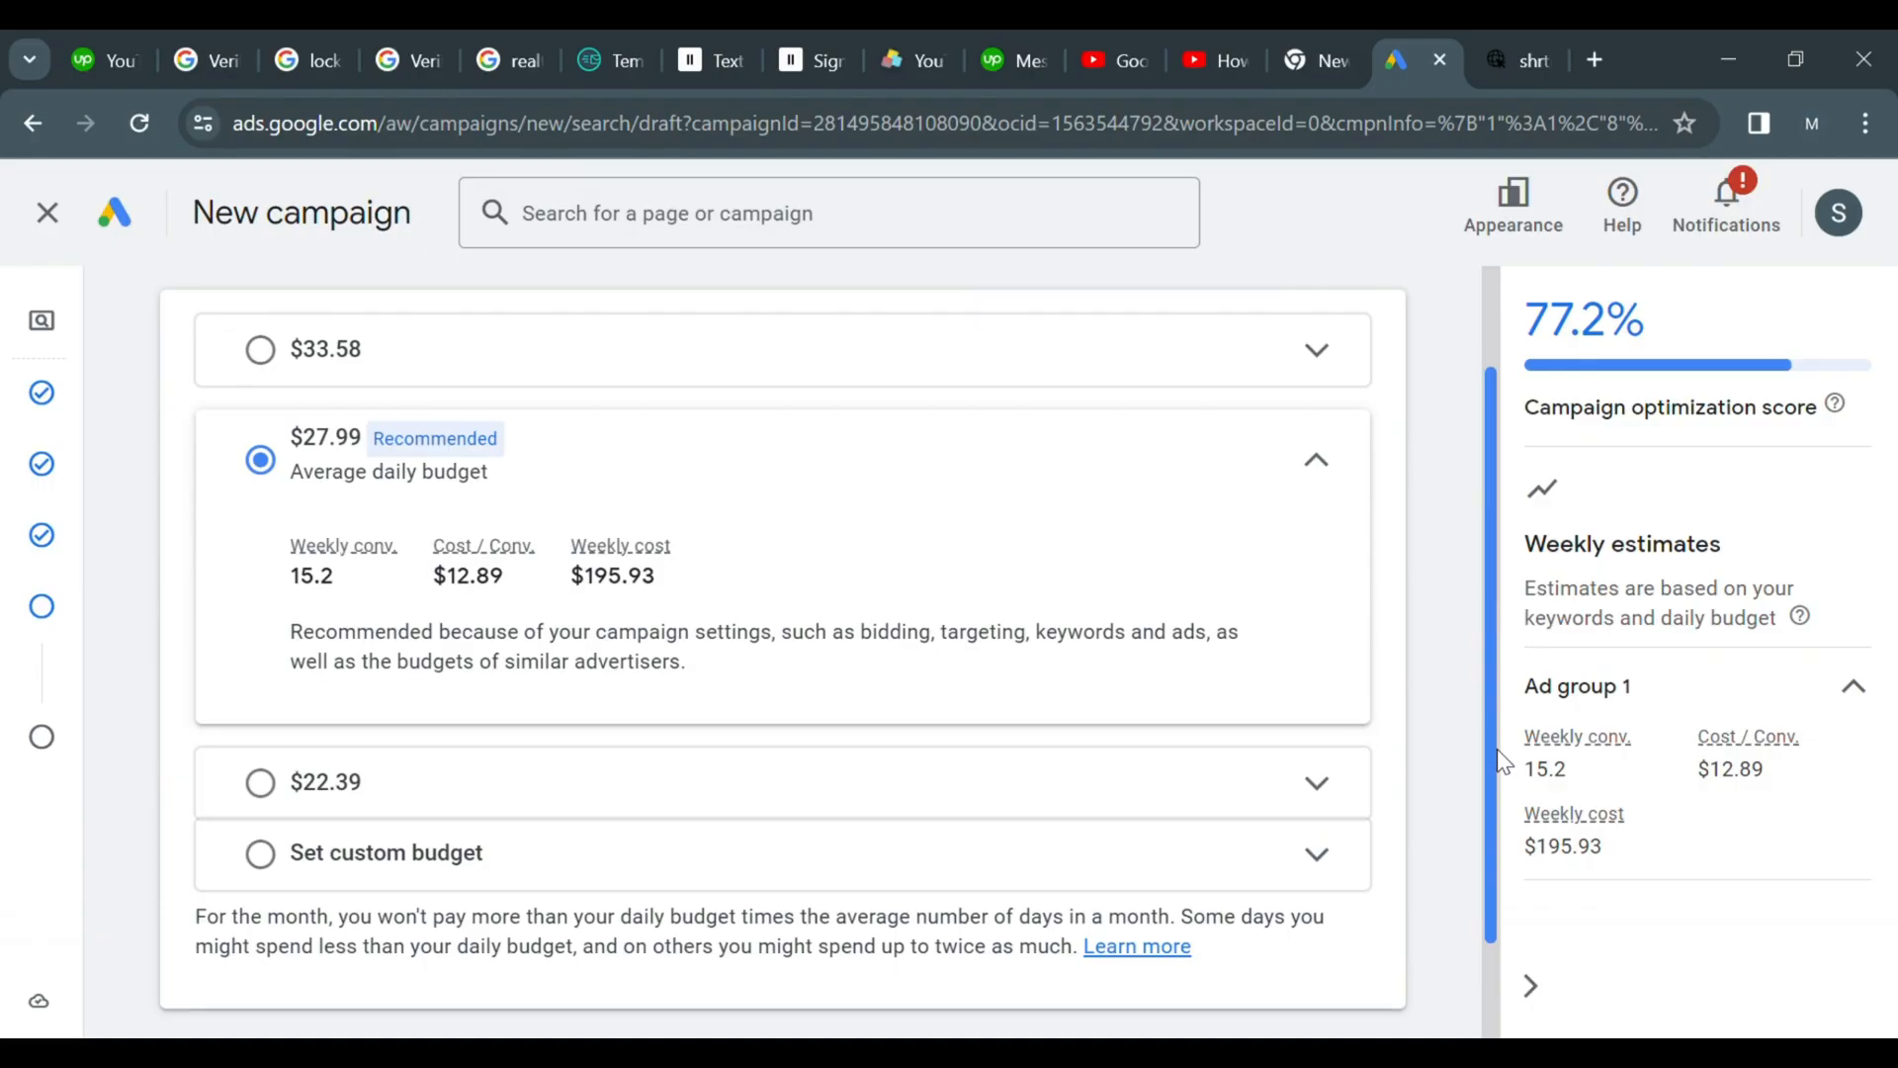
scroll(1507, 763, "down", 1)
scroll(1218, 776, "up", 1)
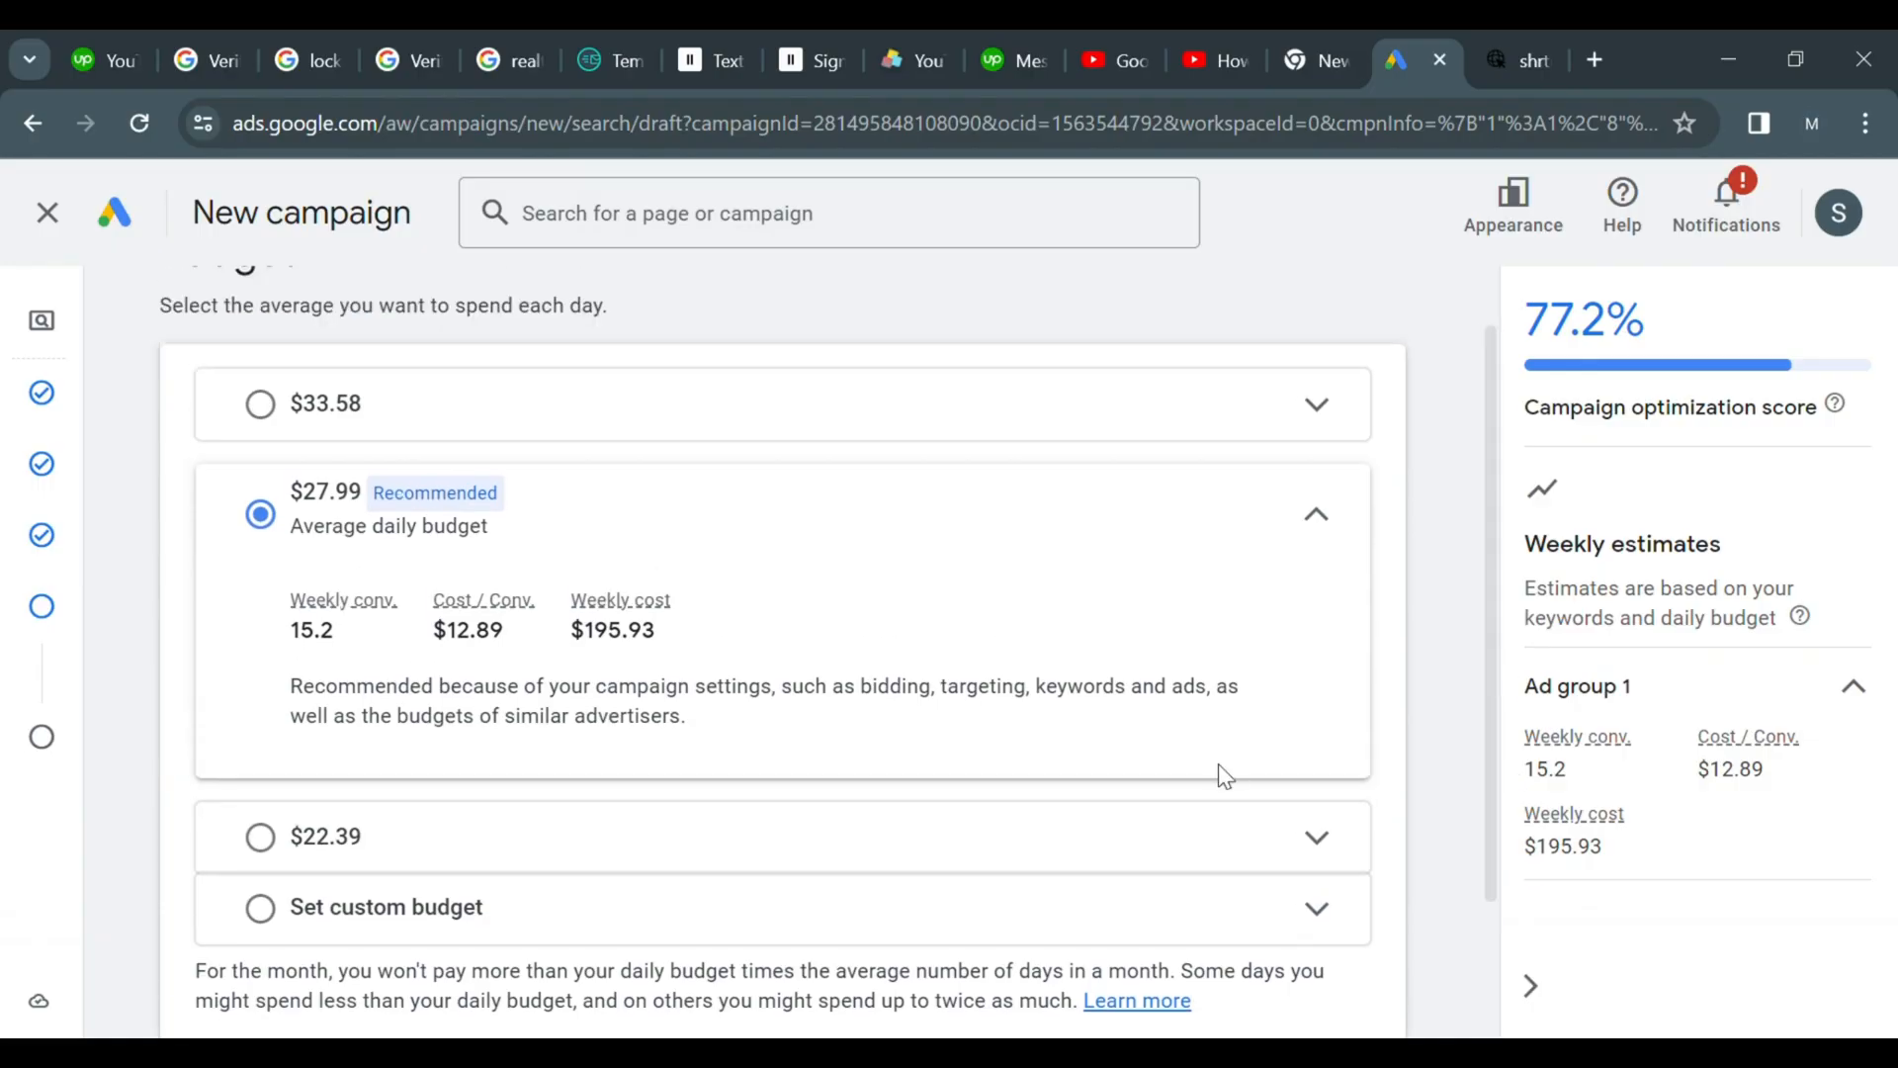
Select the $22.39 average daily budget and continue to the campaign review
left_click(784, 929)
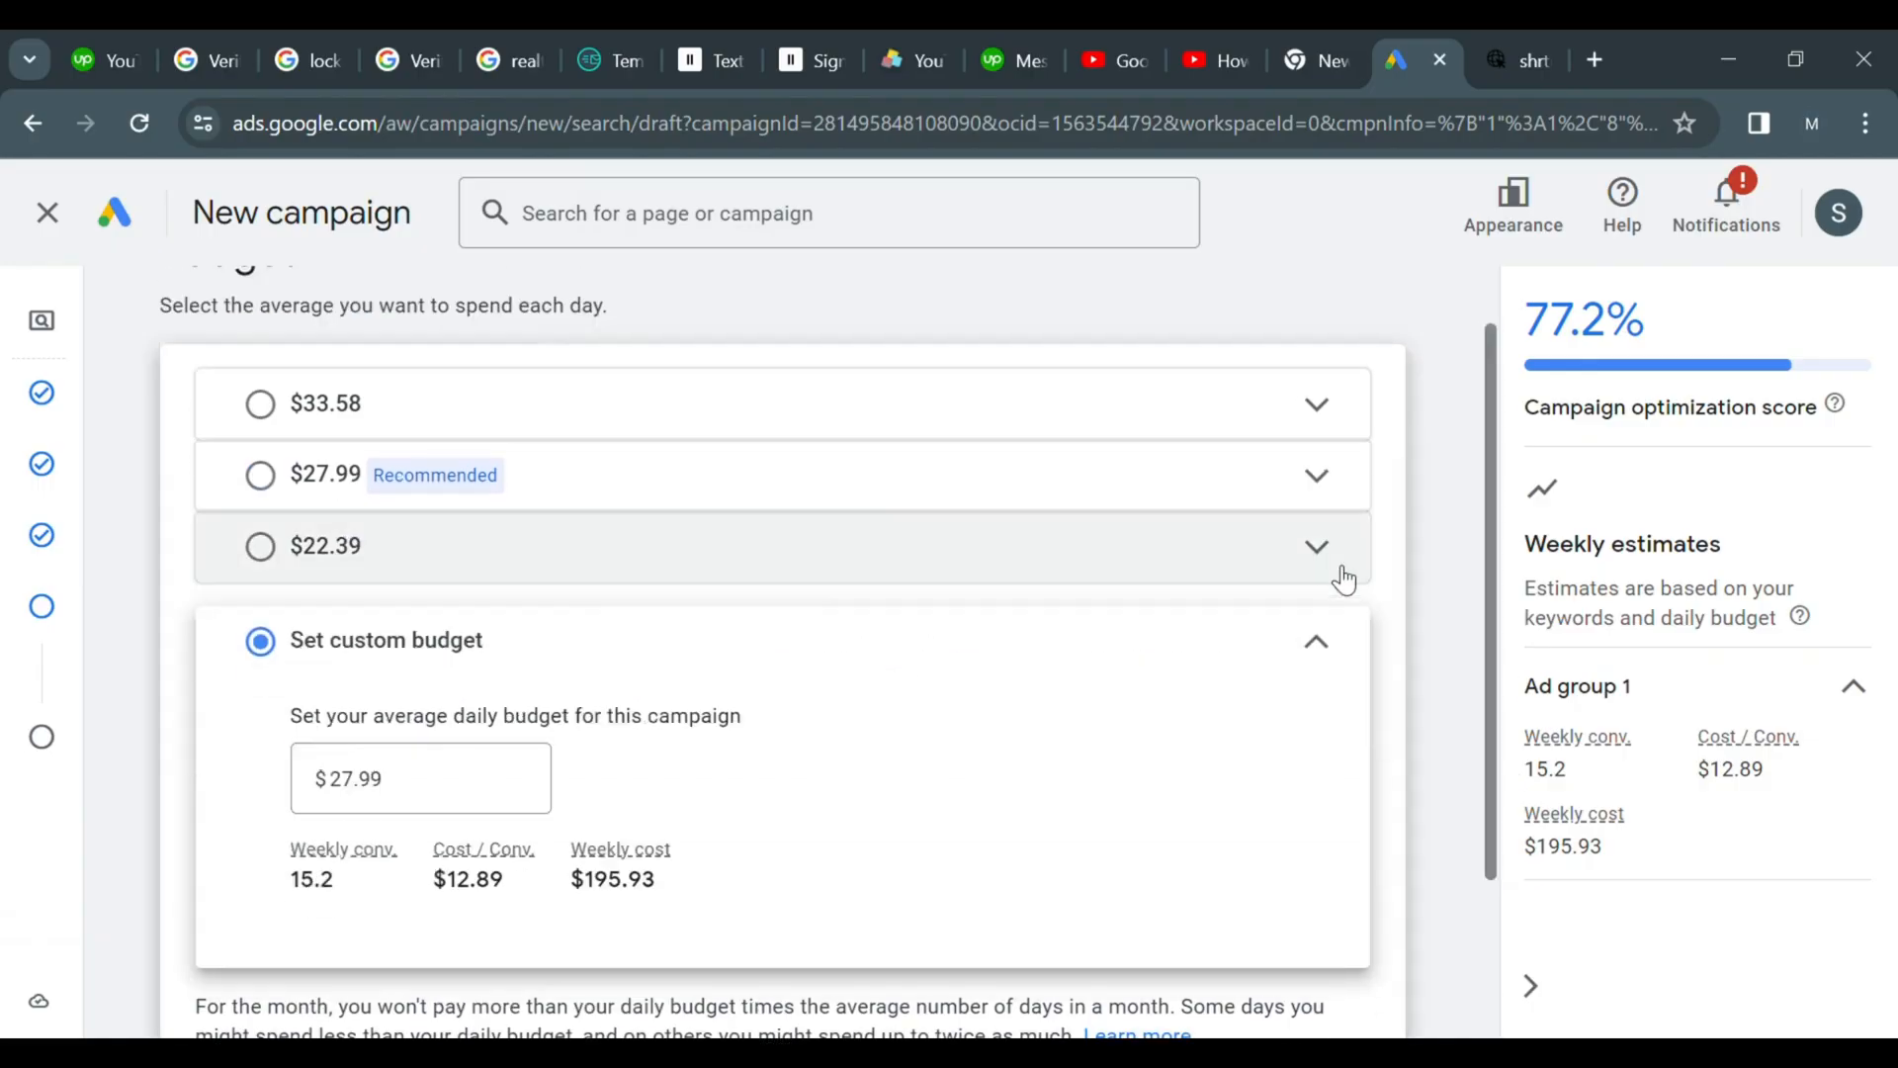
left_click(1305, 638)
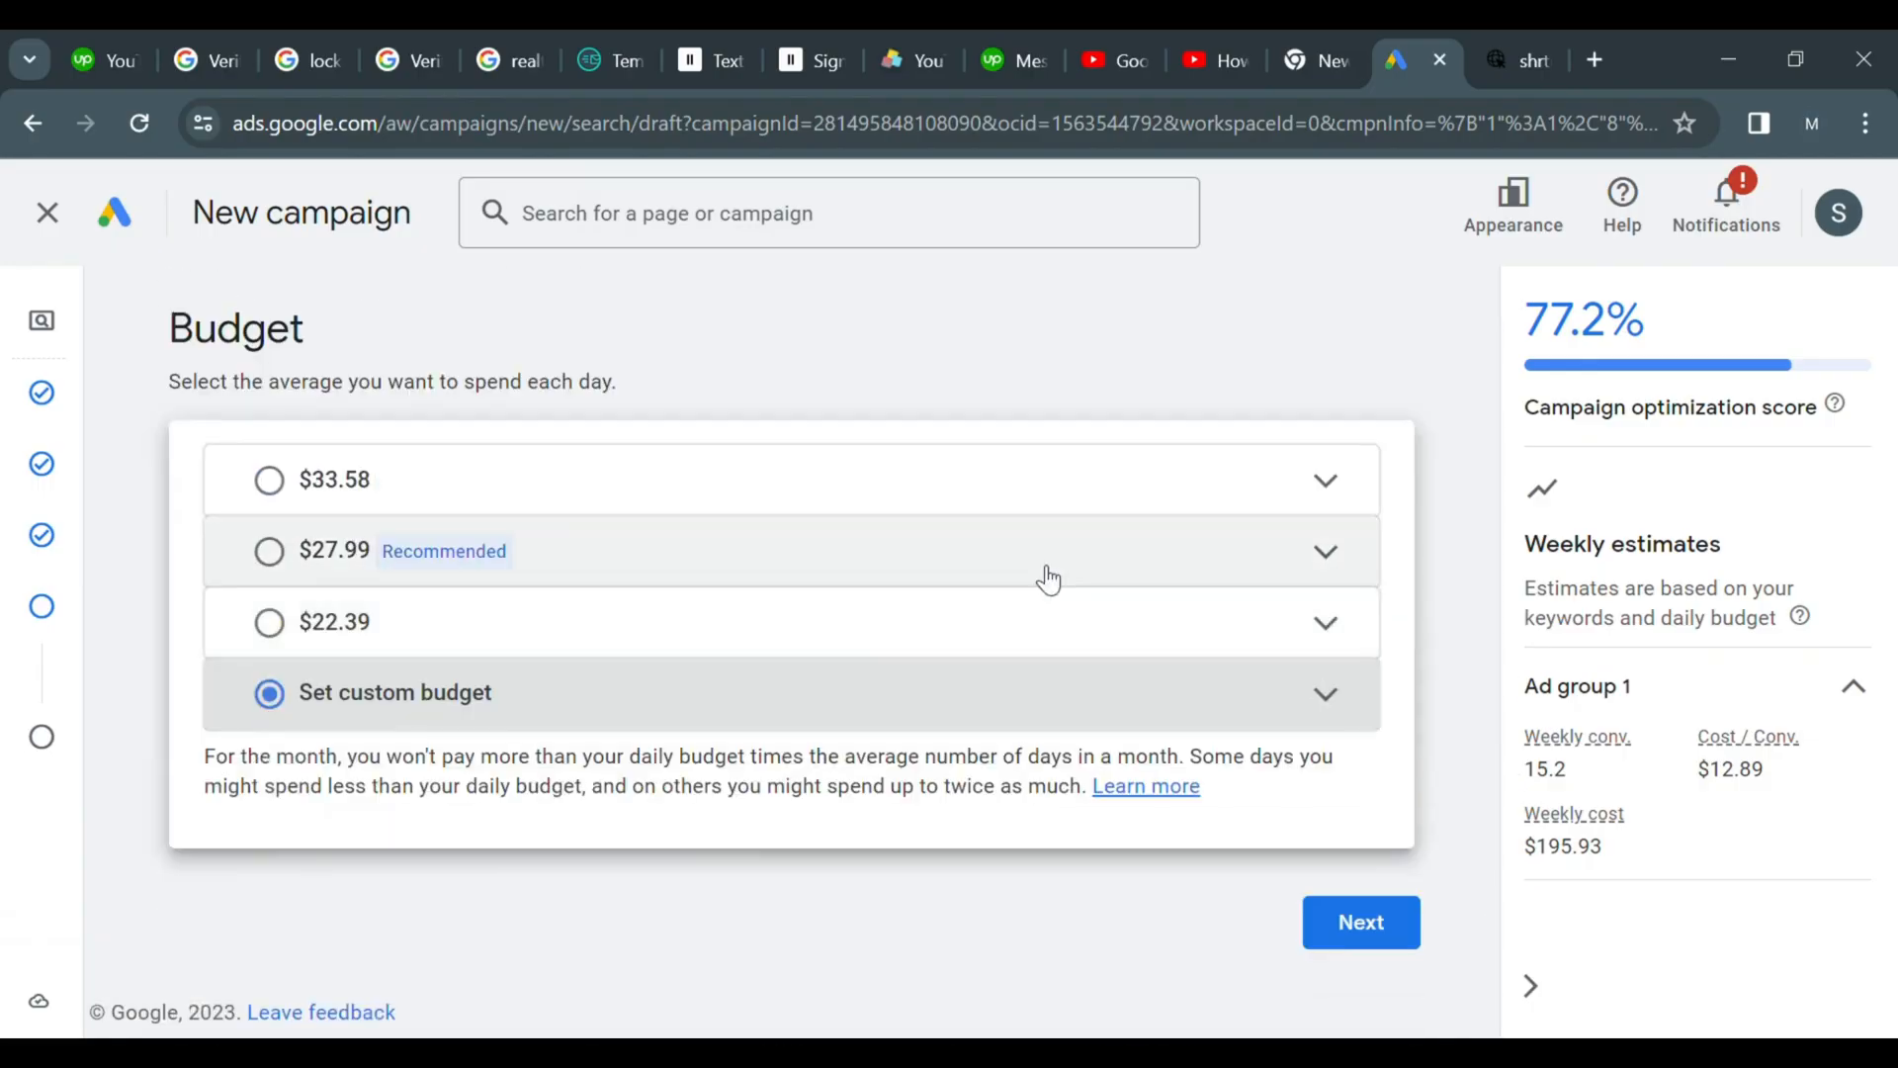
left_click(352, 643)
scroll(1485, 593, "down", 2)
scroll(1498, 677, "down", 2)
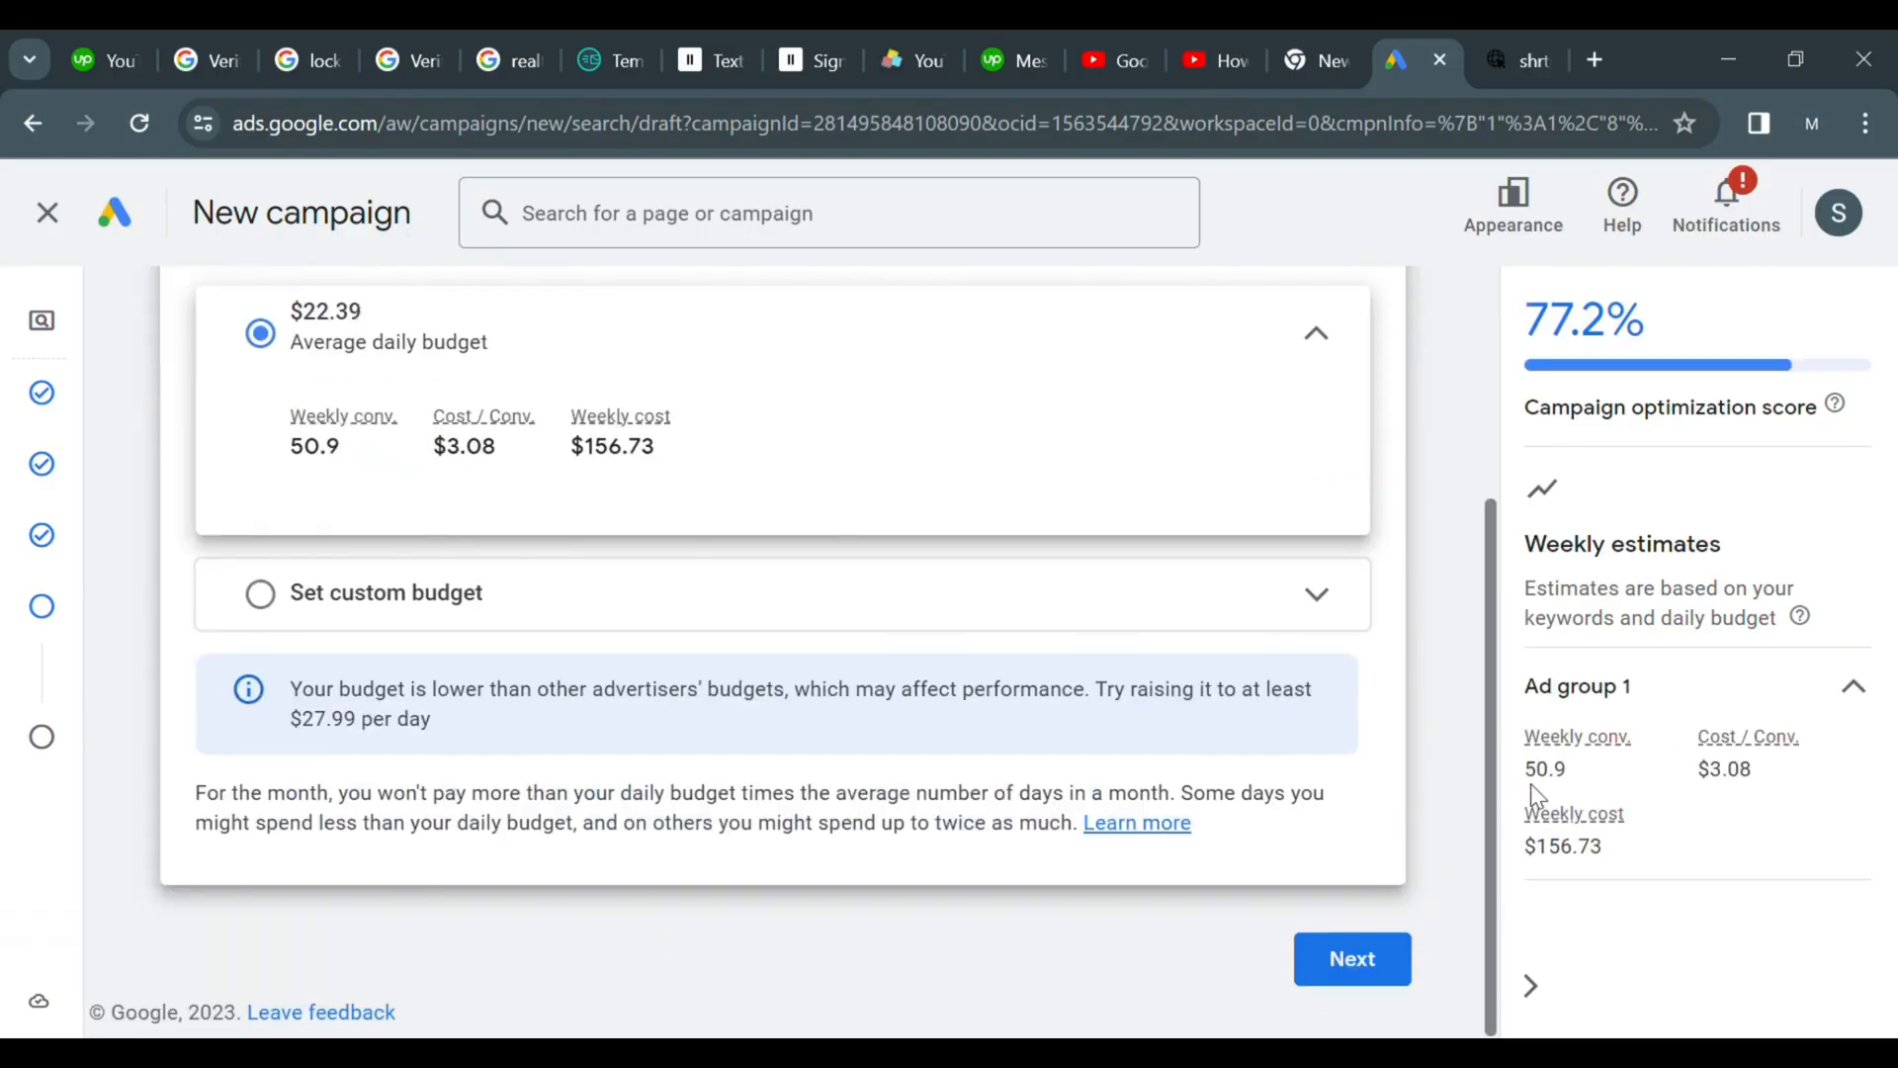
left_click(1320, 951)
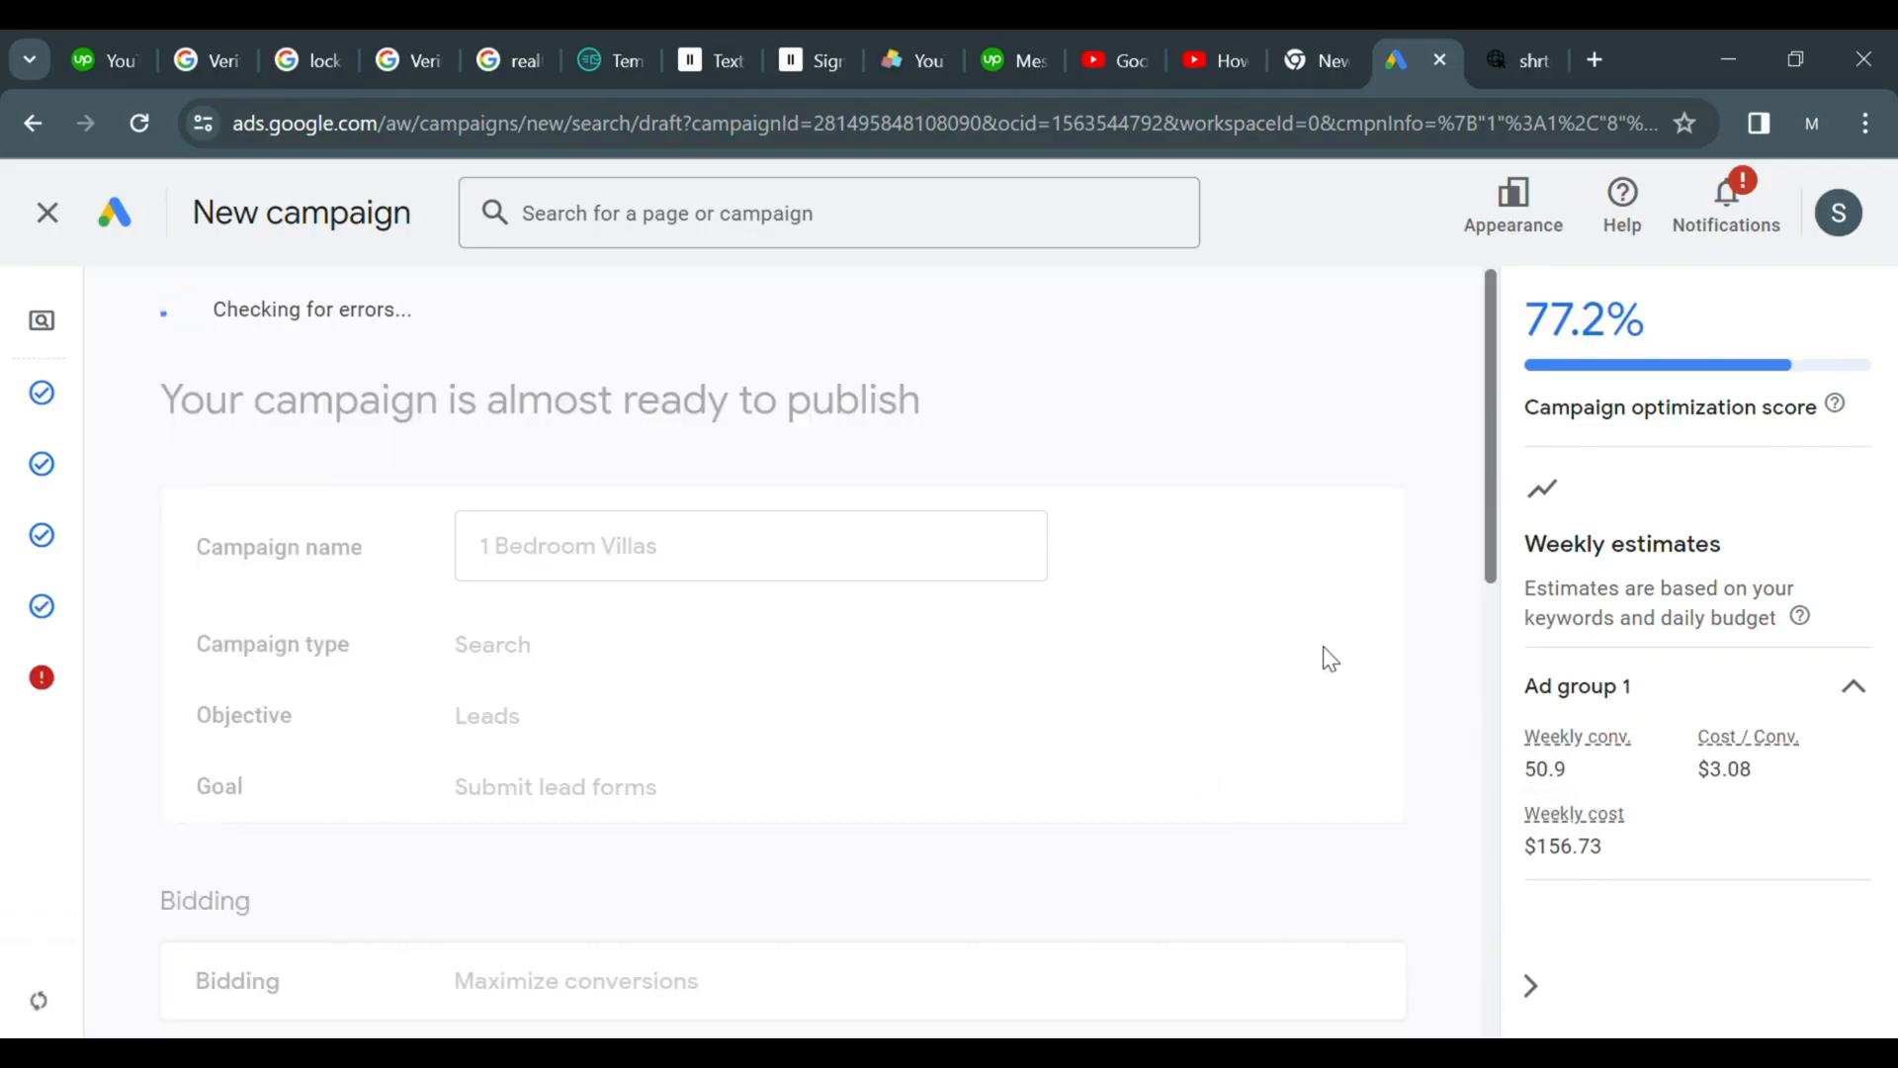
Open a new browser tab
left_click_drag(1493, 539, 1485, 258)
left_click(1497, 542)
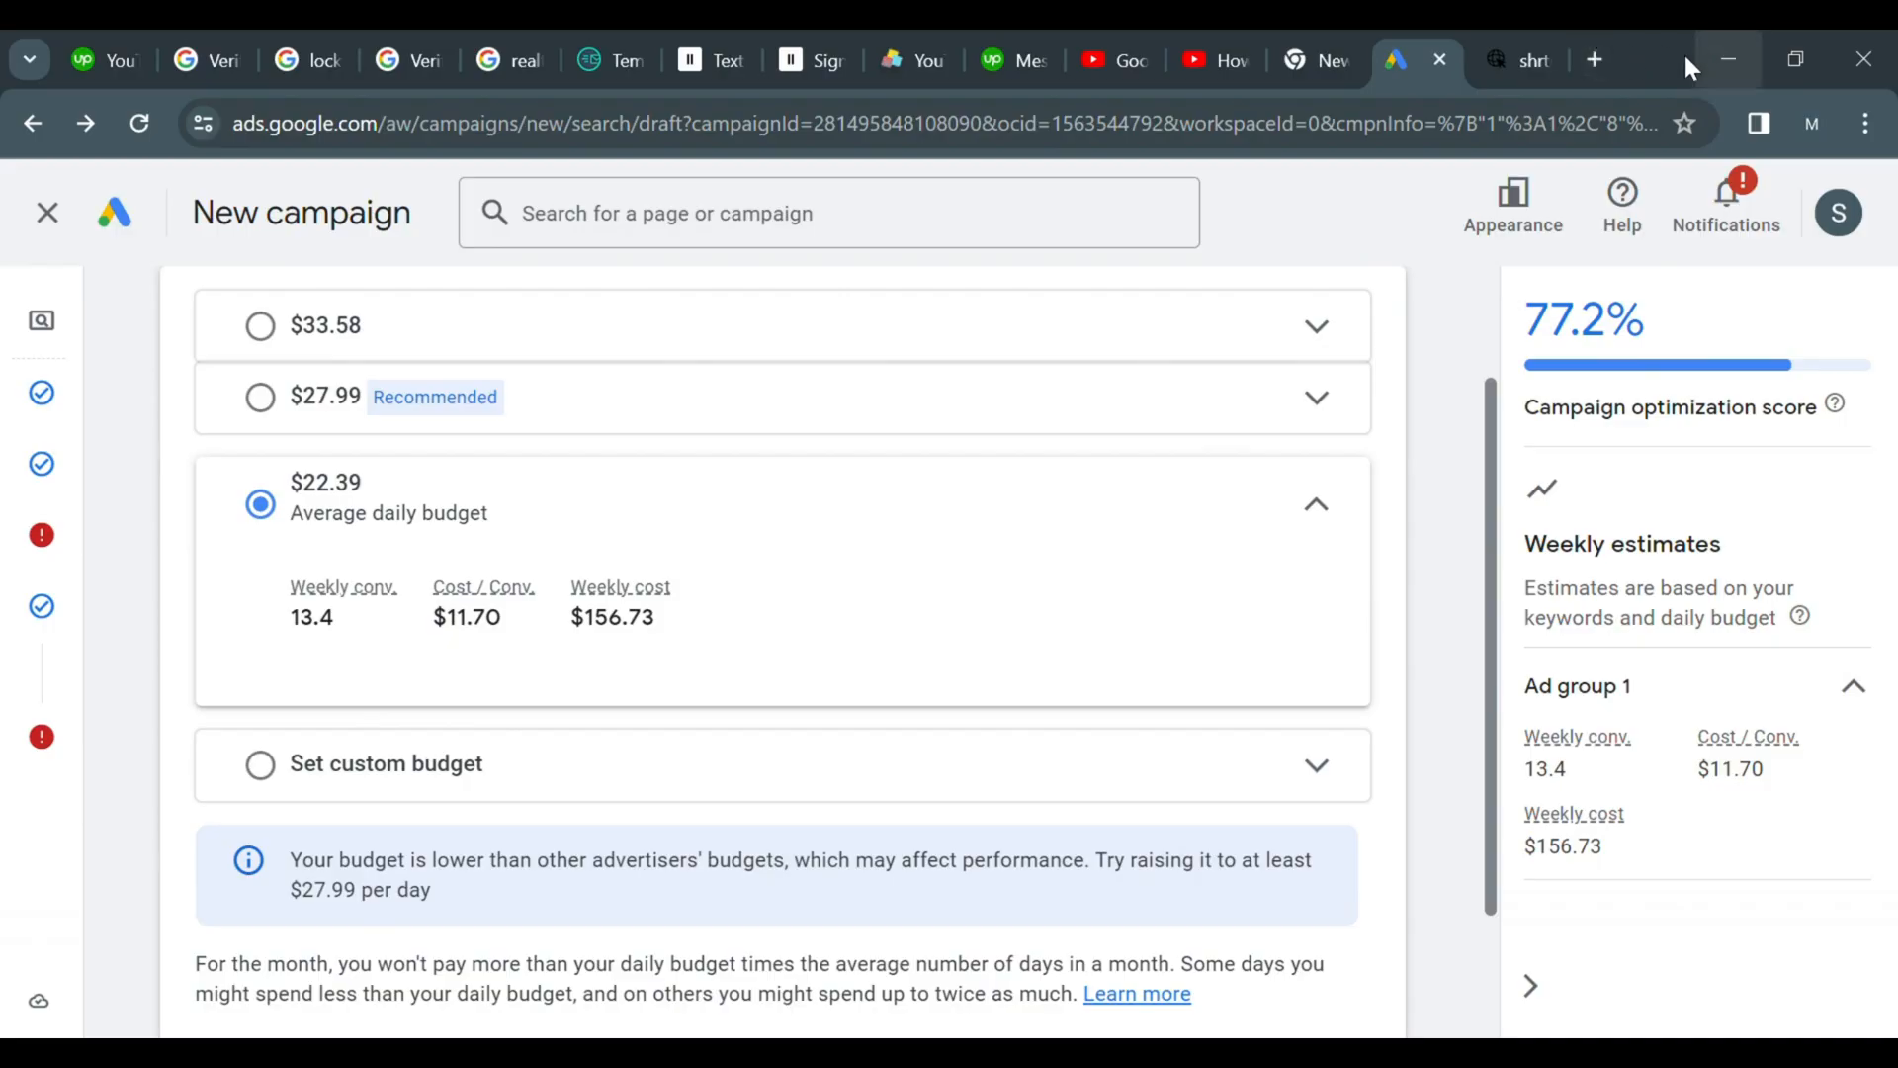
left_click(1594, 61)
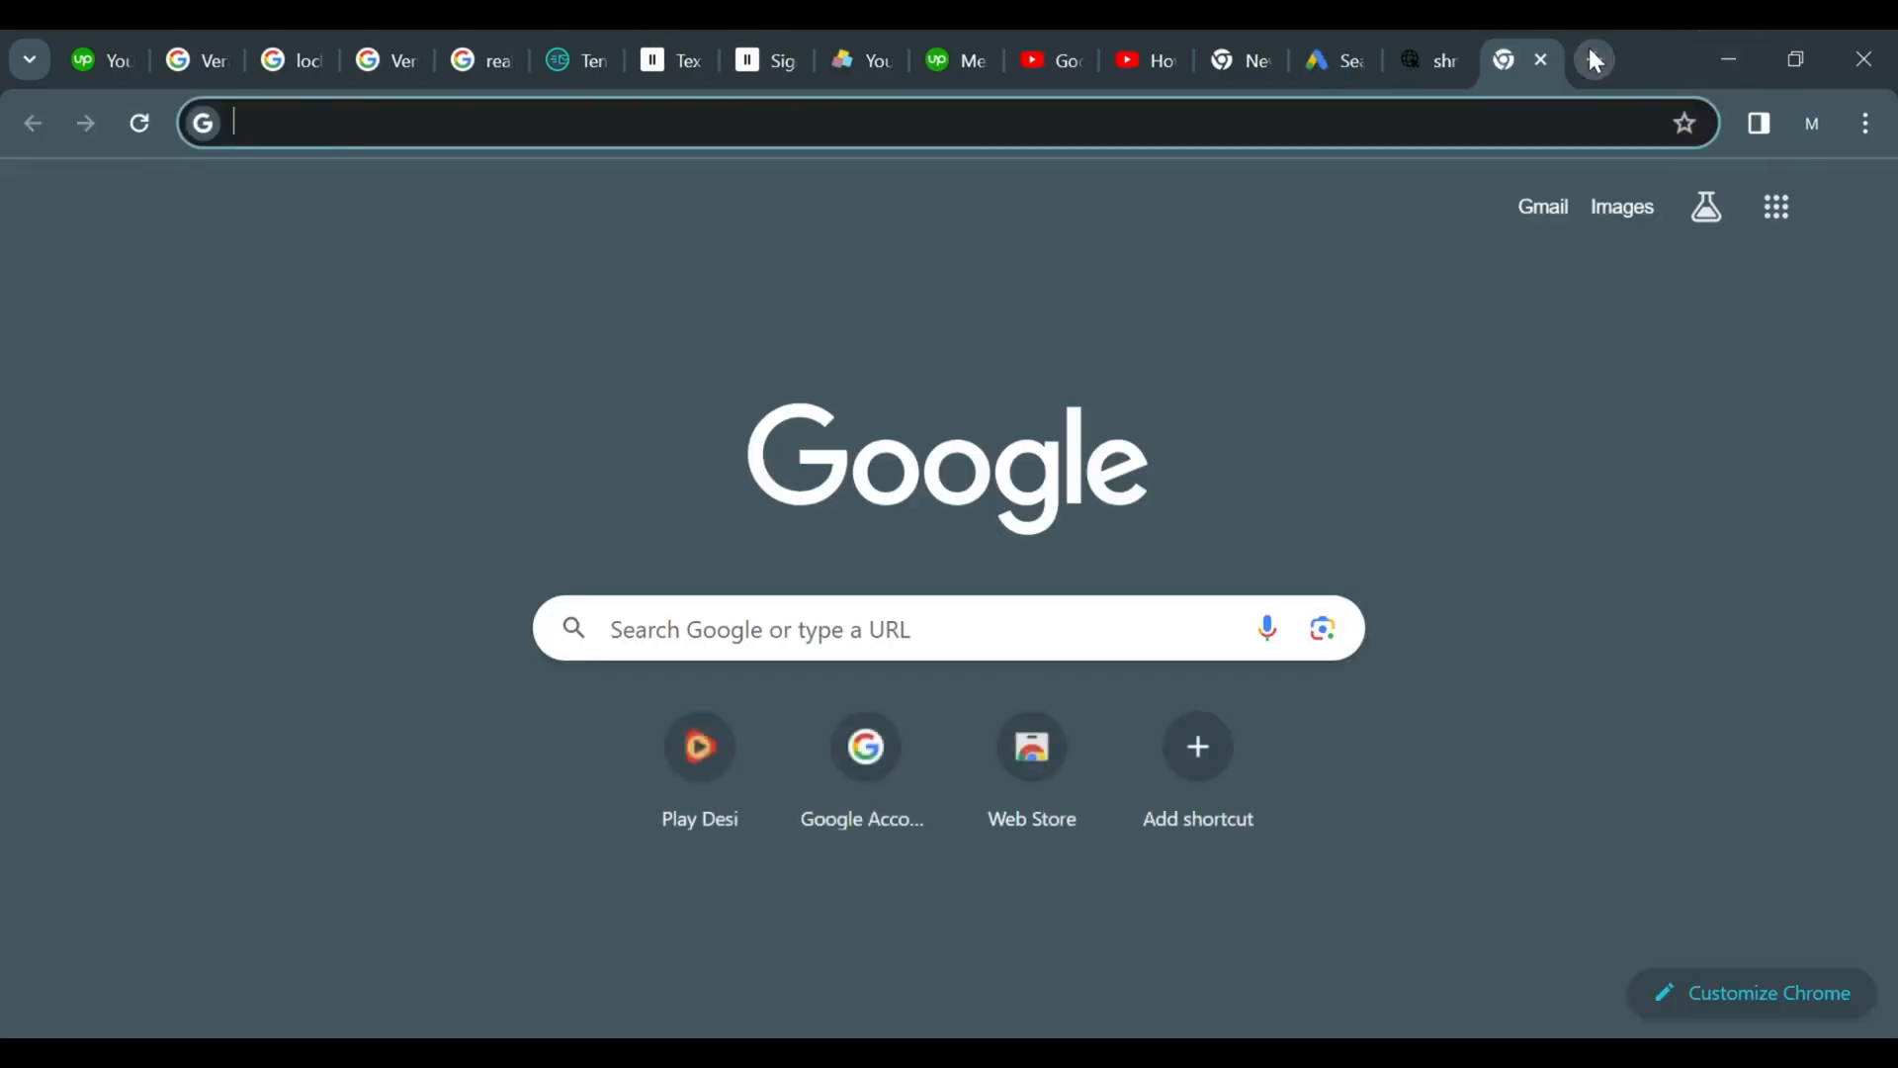